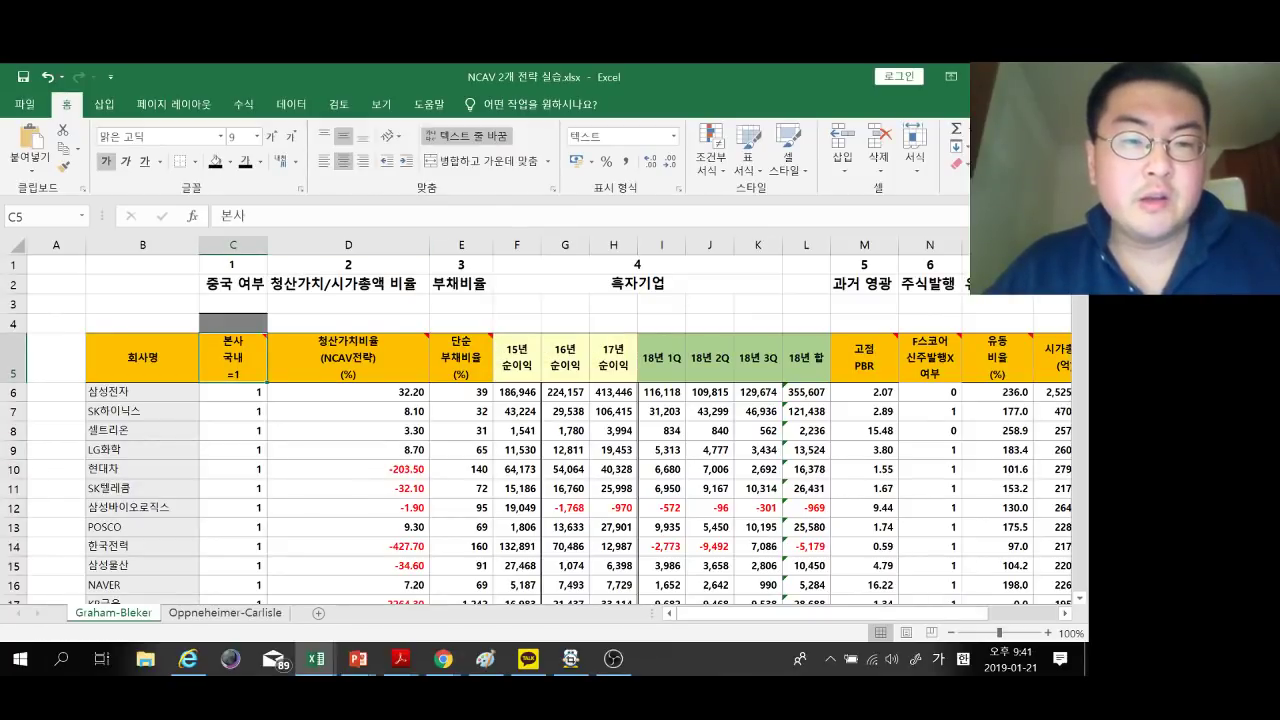
Review the column headings for the first four criteria: 본사 국내, 청산가치비율, 단순 부채비율, and the 15년 to 18년 순이익 columns.
mouse_move(233, 355)
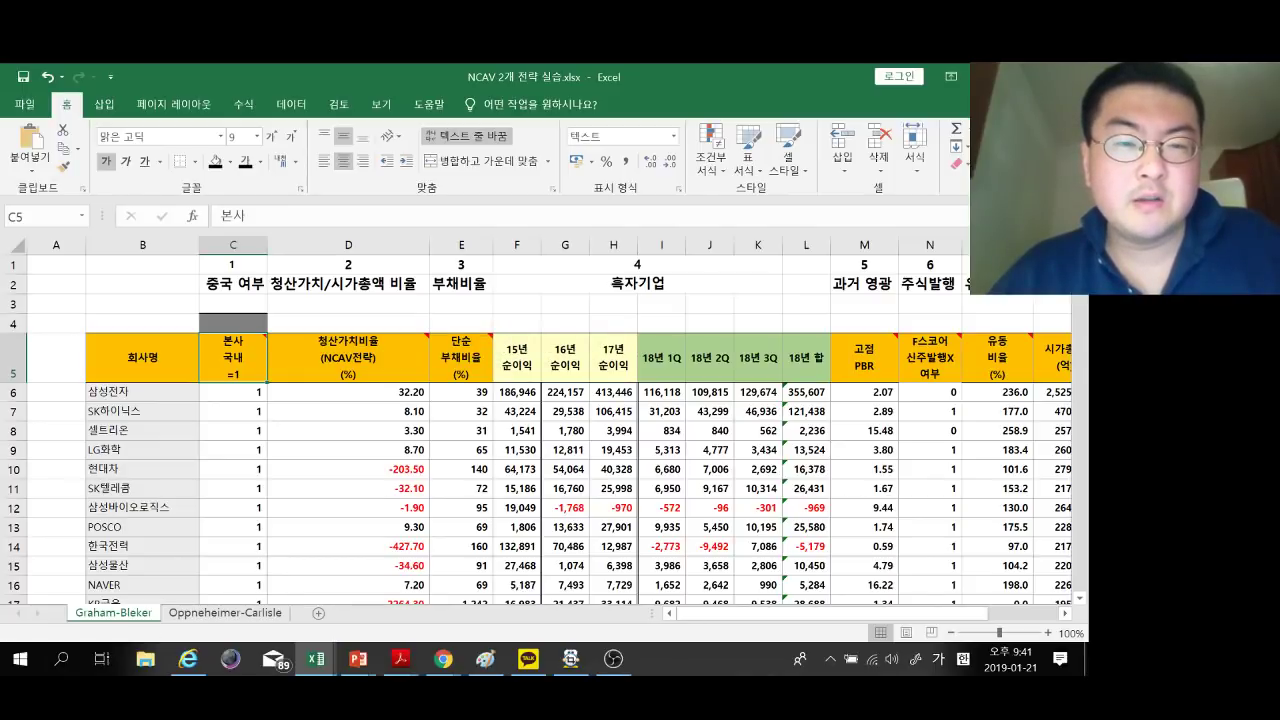
left_click(348, 284)
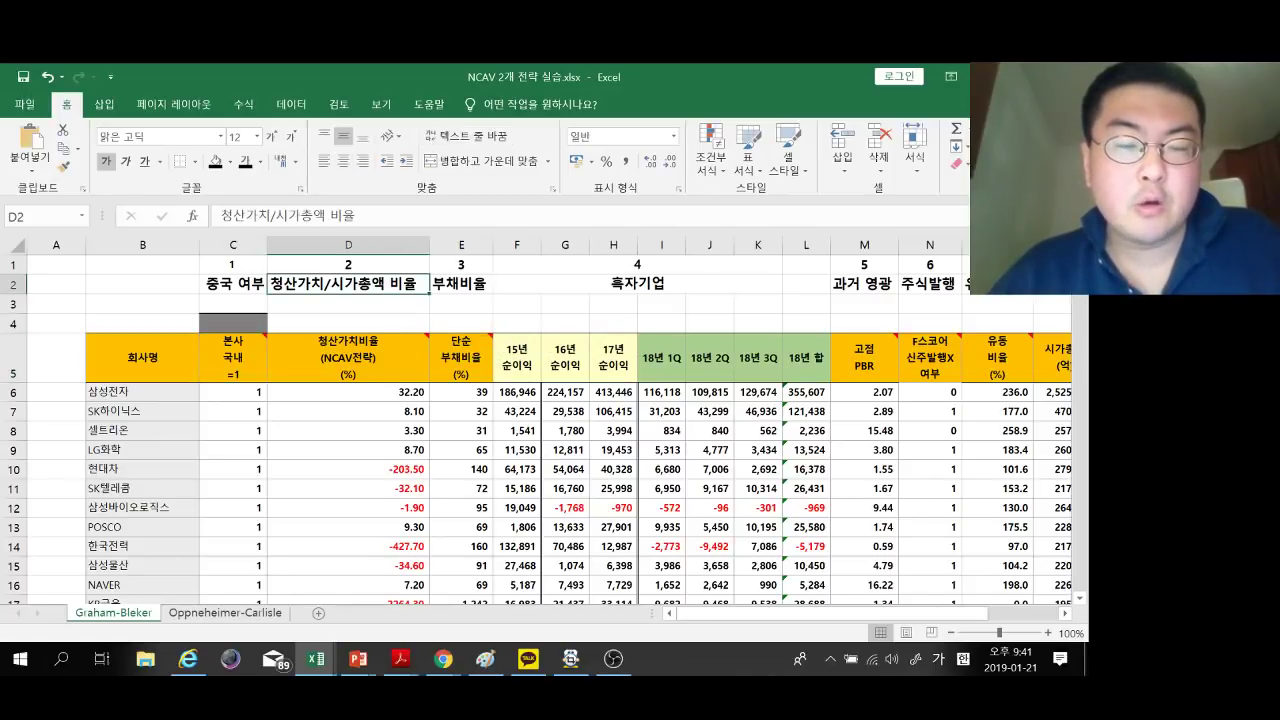
left_click(348, 357)
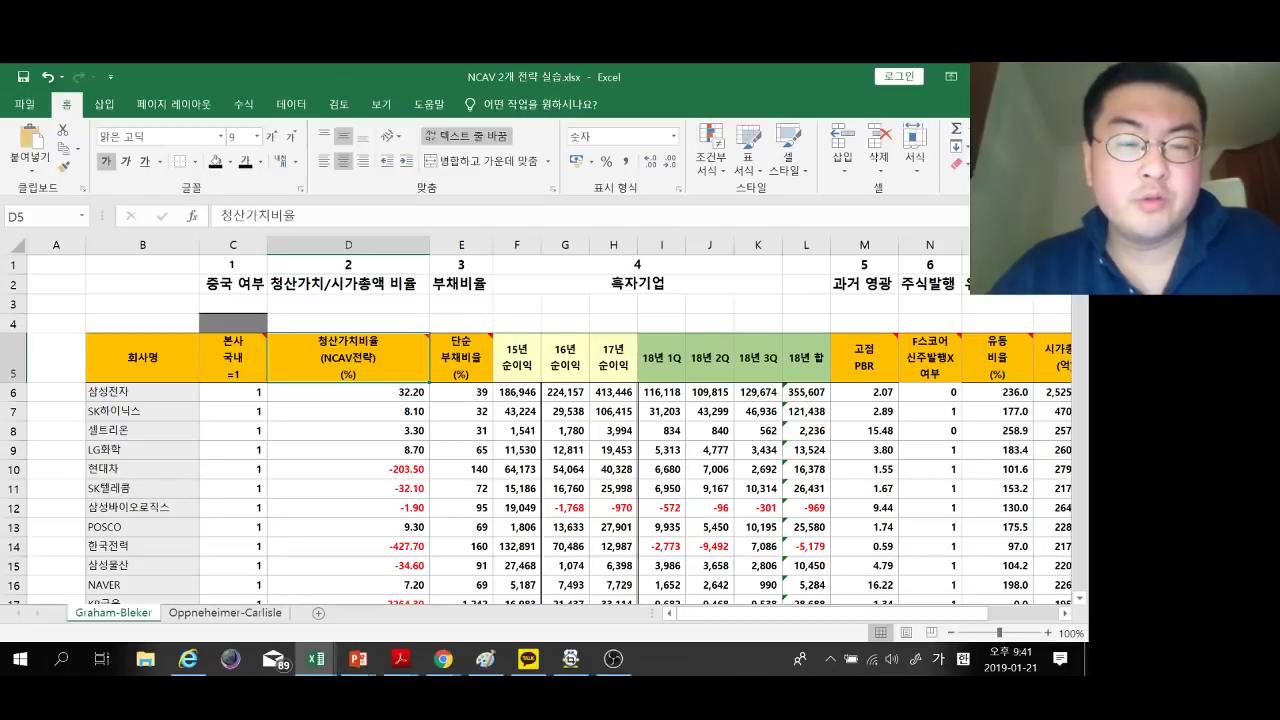
left_click(461, 284)
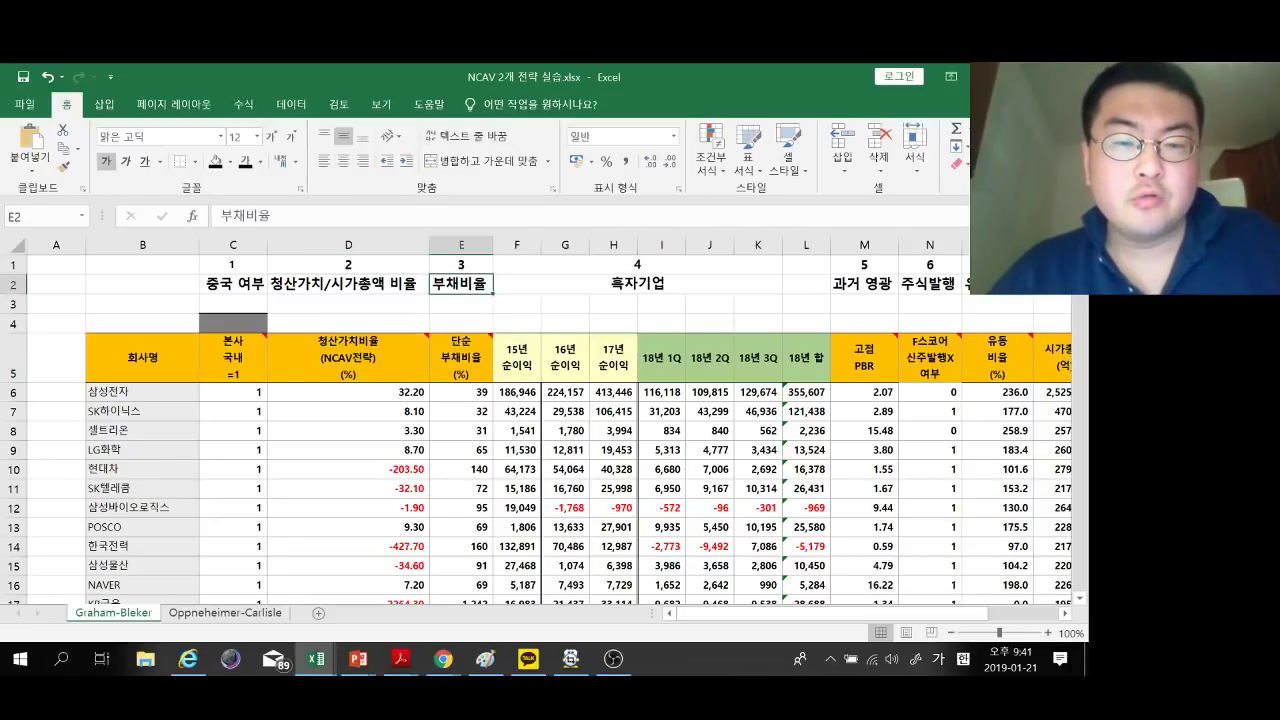
left_click(461, 357)
left_click(637, 284)
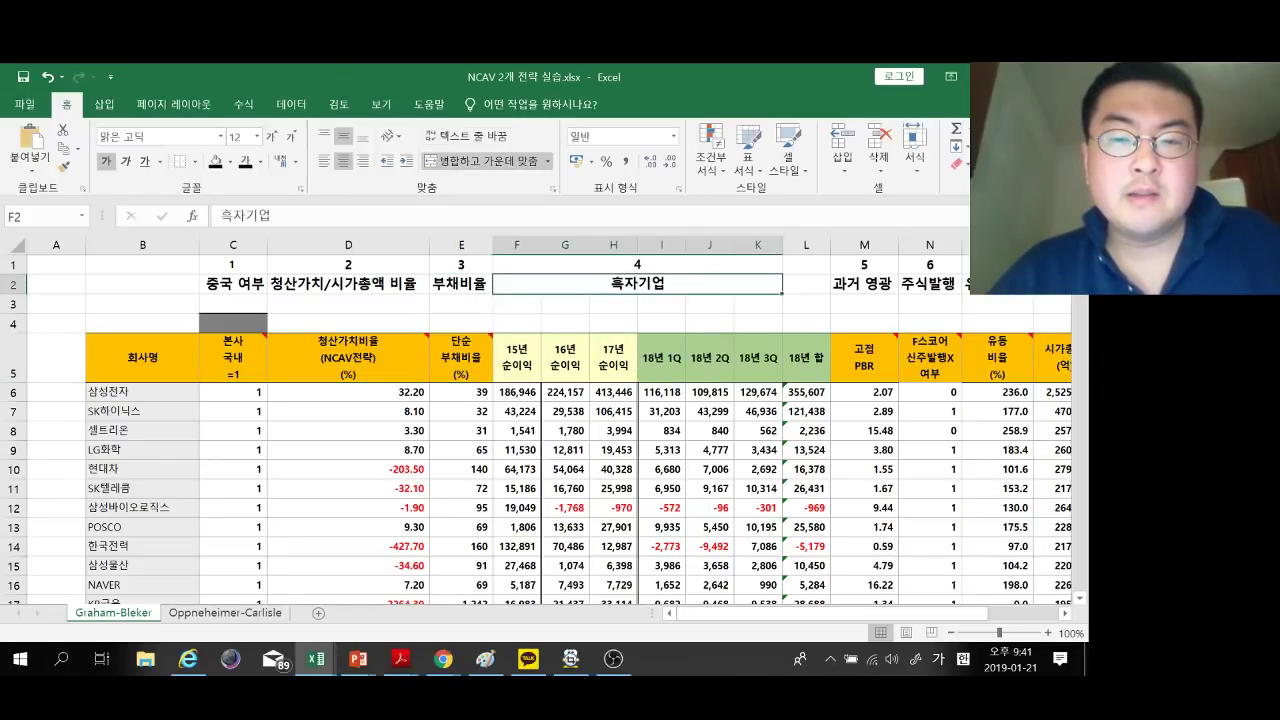
left_click_drag(516, 357, 758, 357)
left_click(661, 357)
left_click(758, 323)
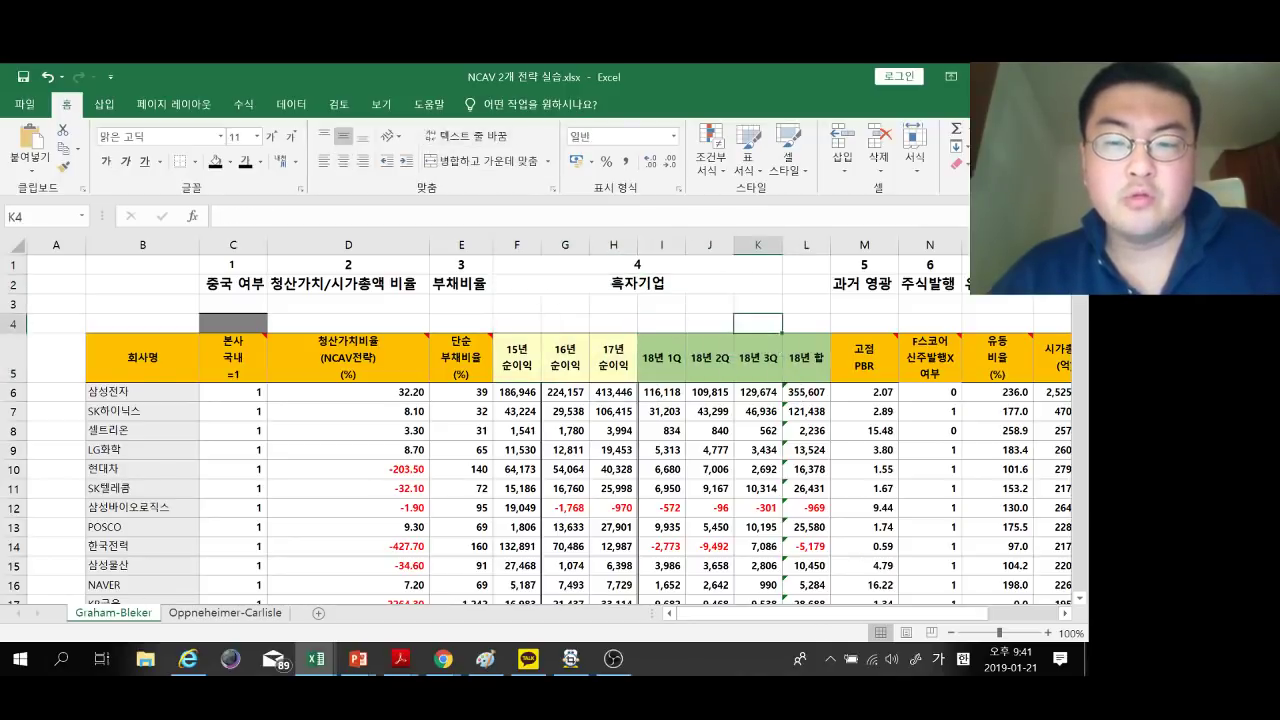
left_click_drag(516, 357, 806, 357)
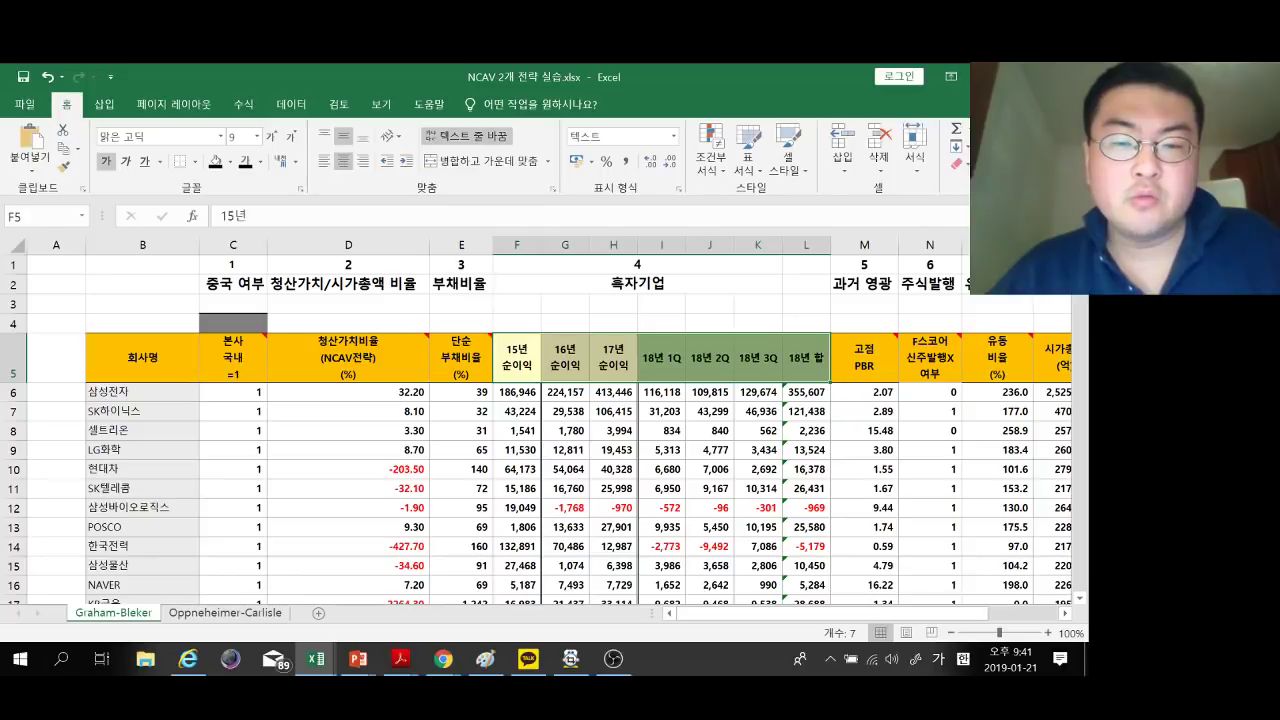
left_click_drag(516, 357, 806, 357)
left_click(806, 357)
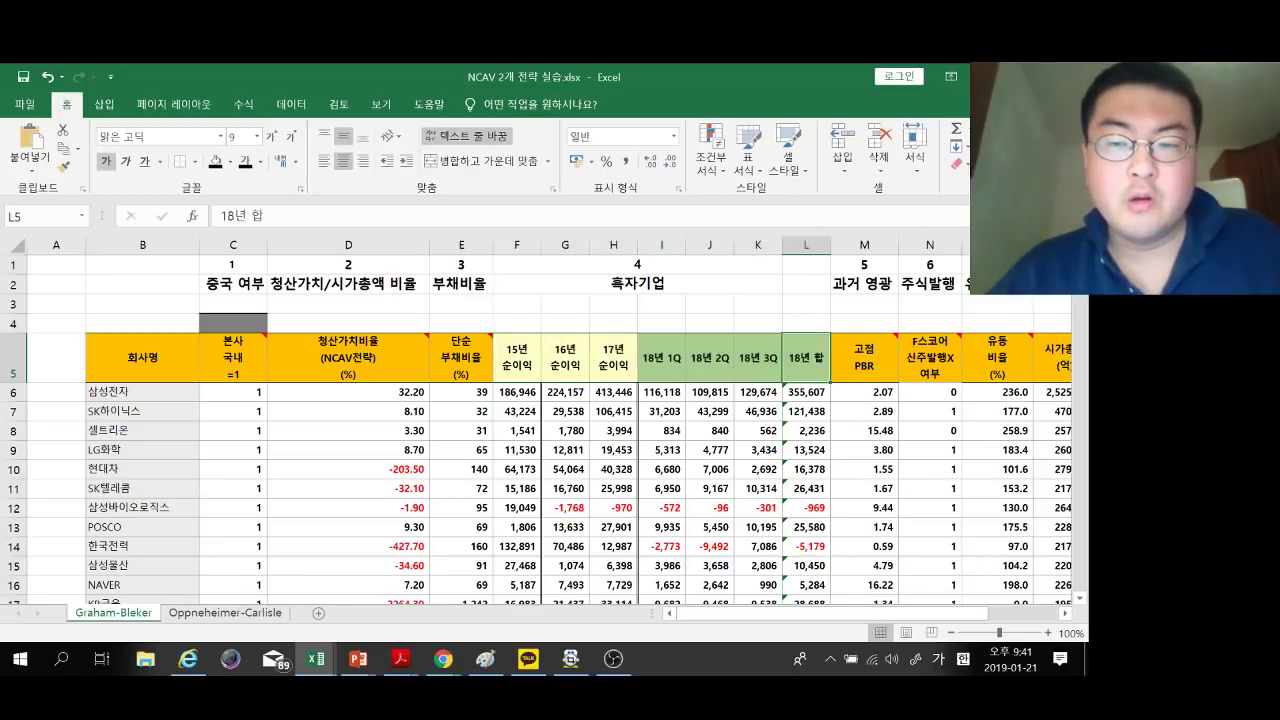
Review the headings and notes for criteria five to eight: 고점 PBR, F스코어 신주발행, 유동비율 and 시가총액.
left_click(864, 283)
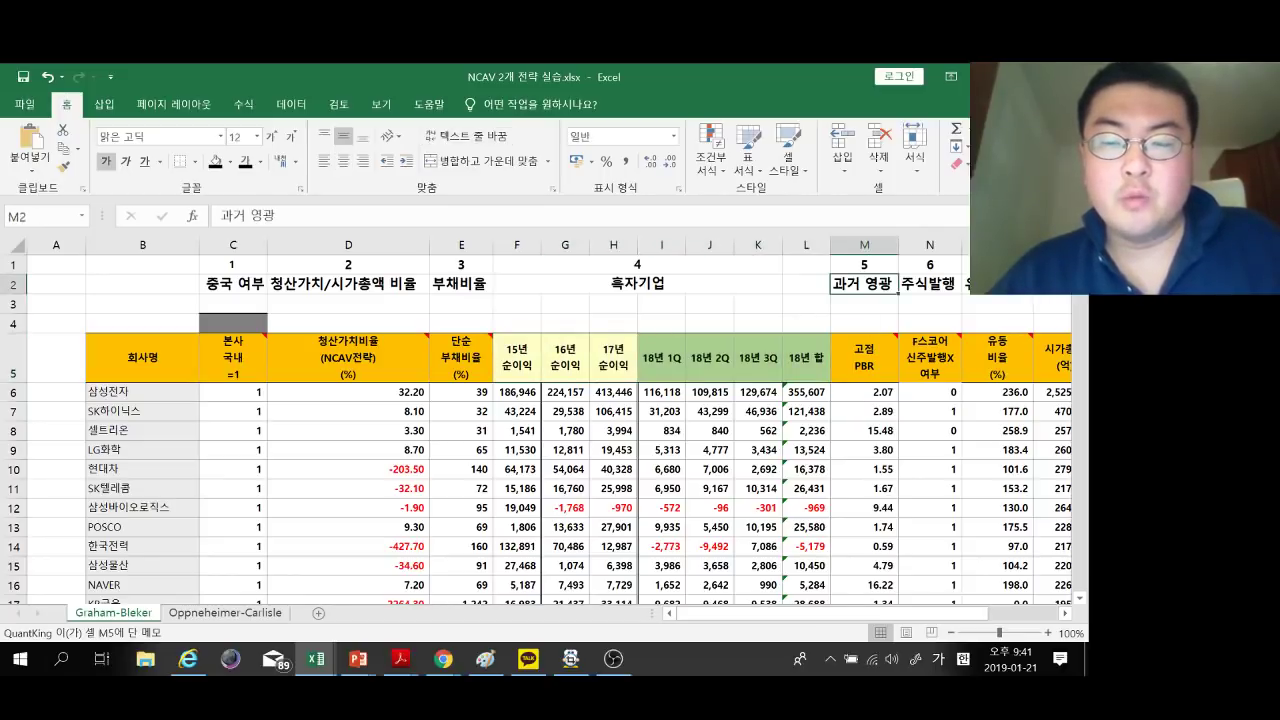
left_click(864, 357)
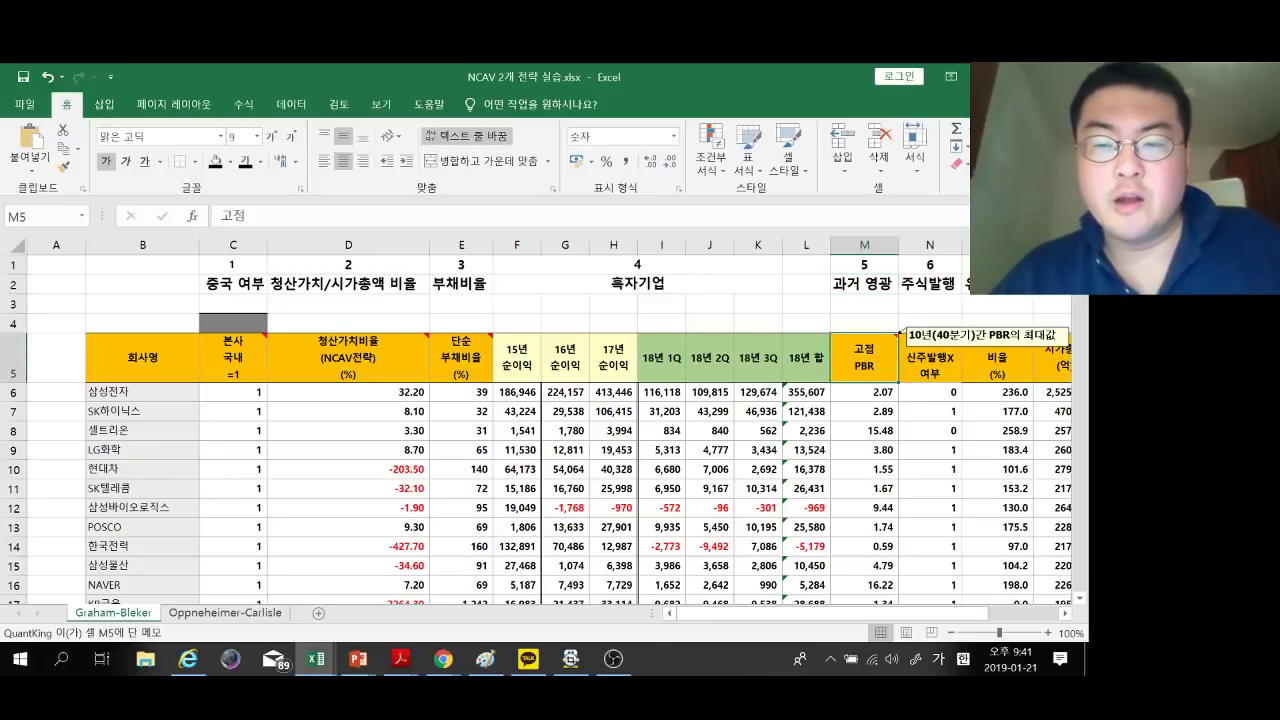
left_click(930, 245)
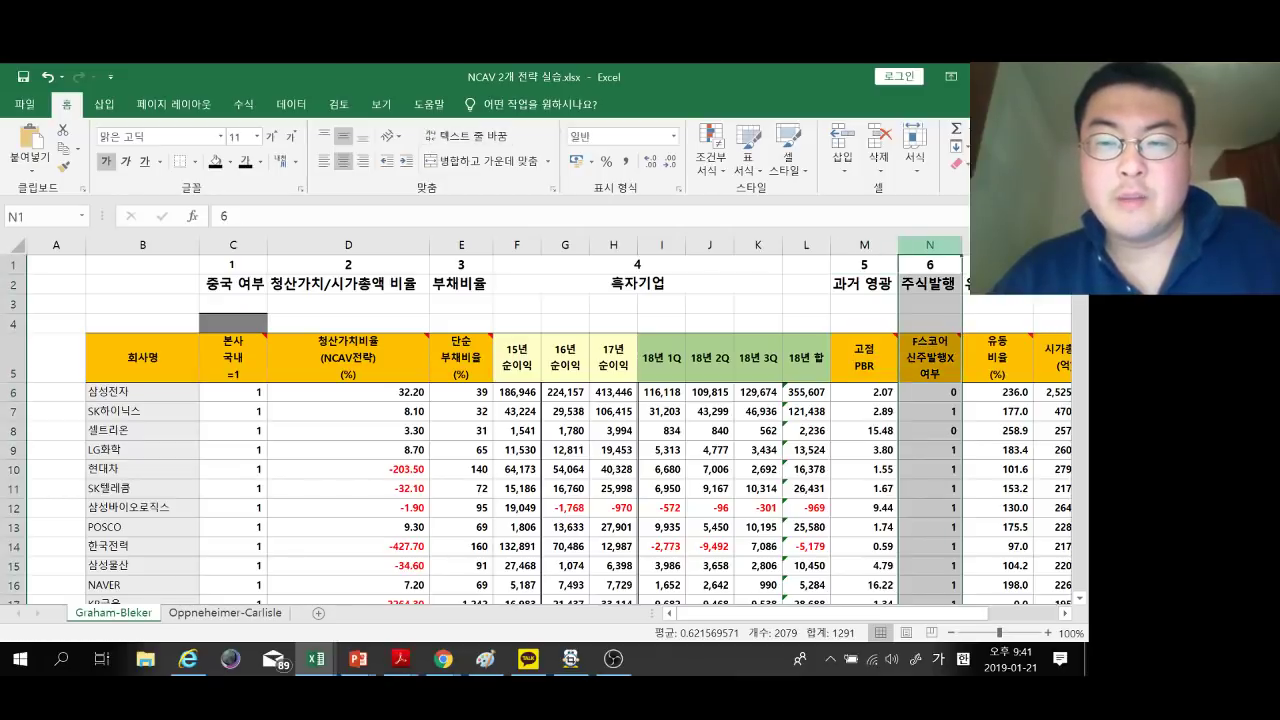
left_click(930, 357)
mouse_move(997, 357)
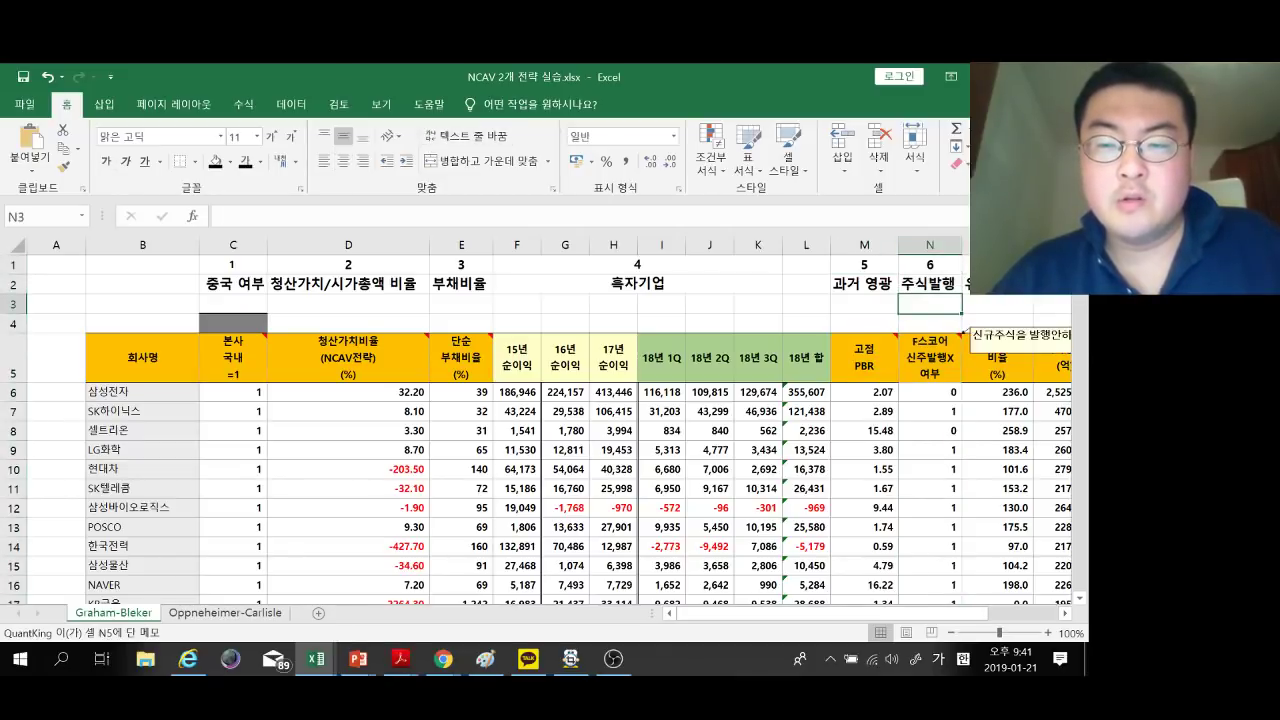
mouse_move(958, 337)
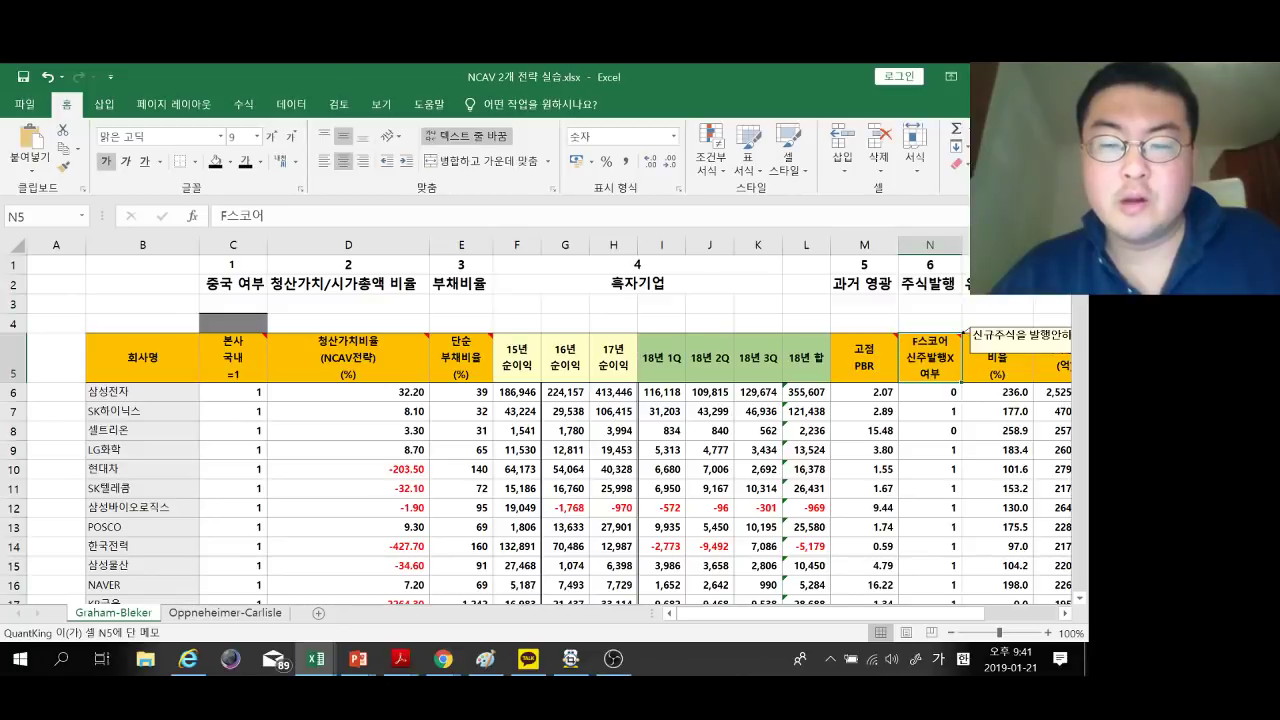
left_click(930, 411)
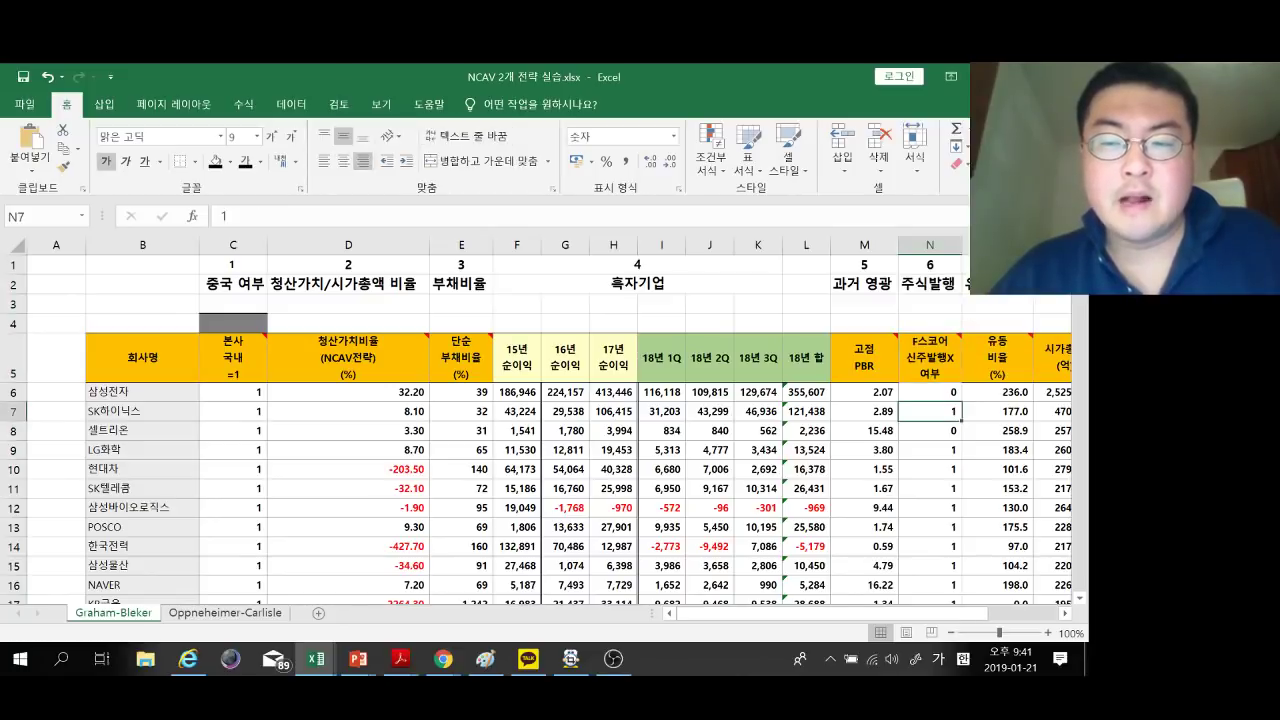
left_click(930, 392)
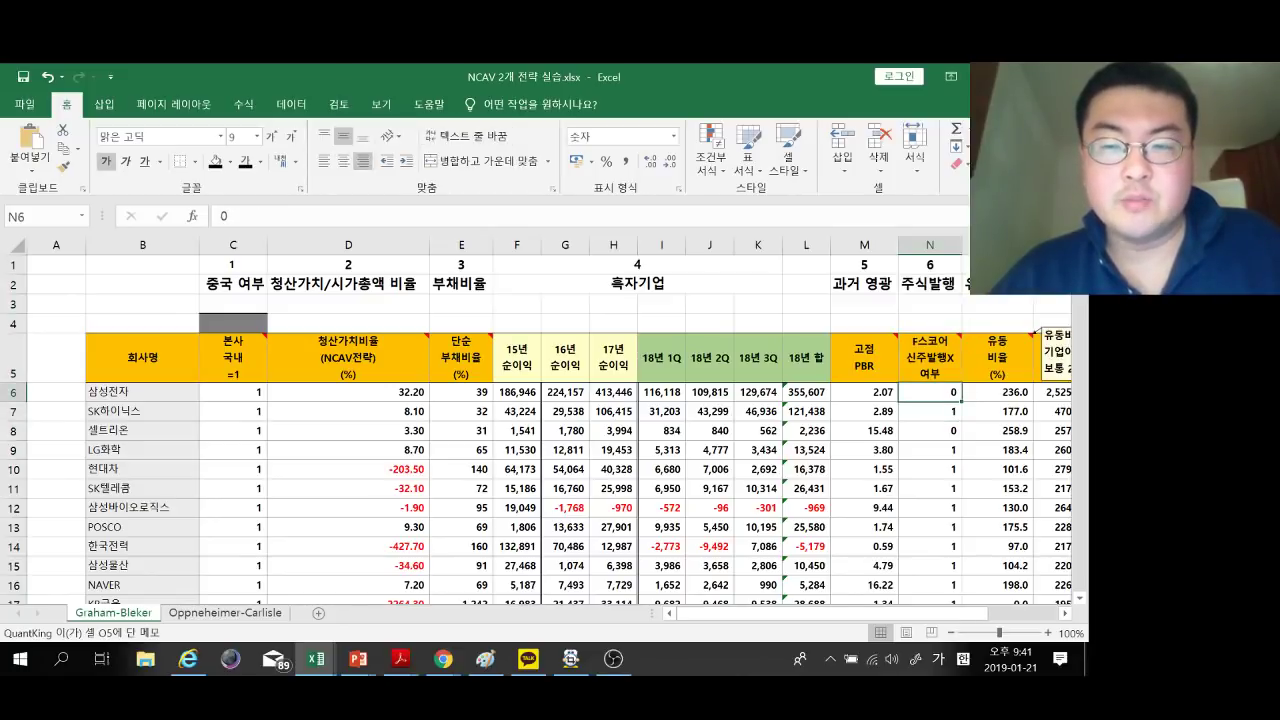
left_click(997, 245)
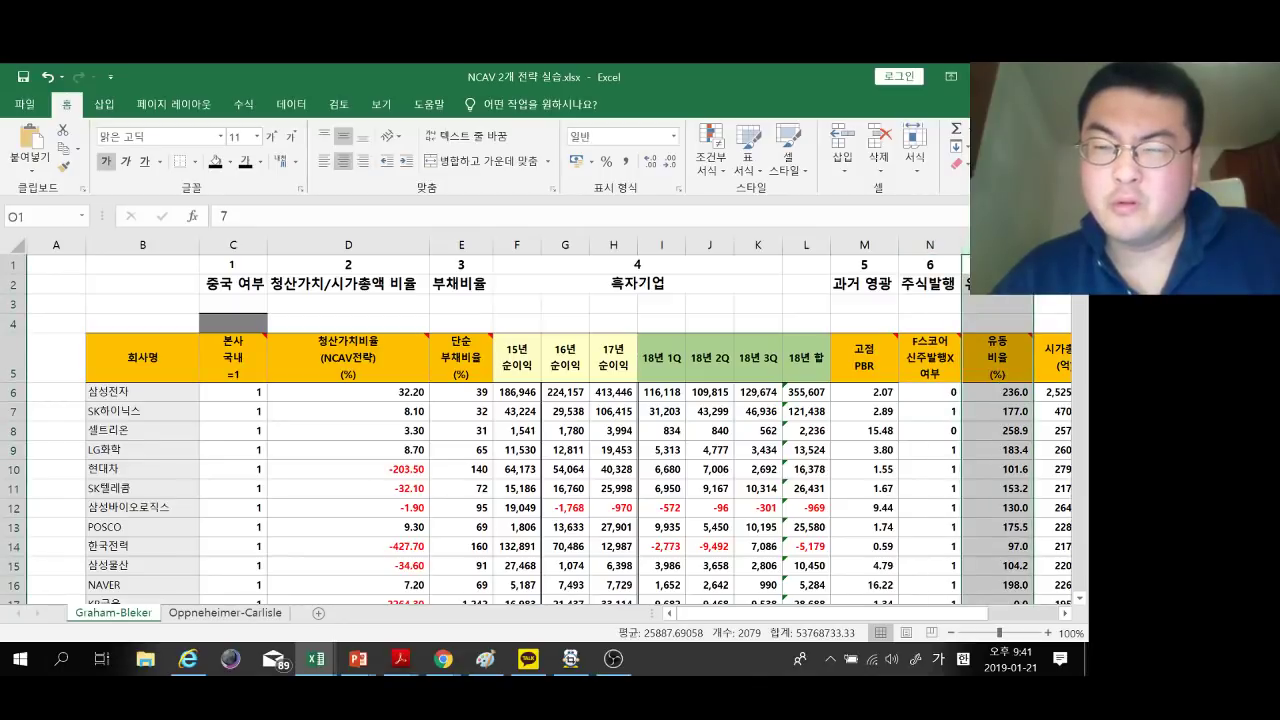
scroll(500, 420, "right", 2)
left_click(907, 304)
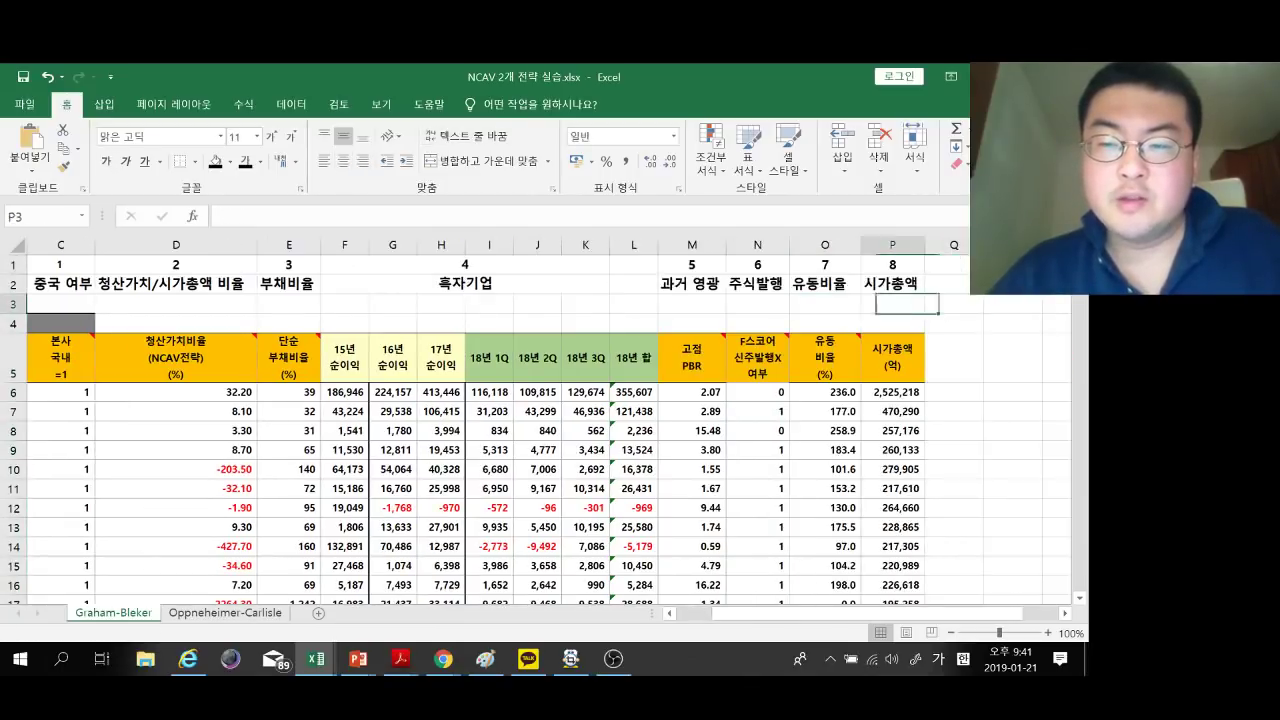
left_click(892, 323)
left_click(892, 358)
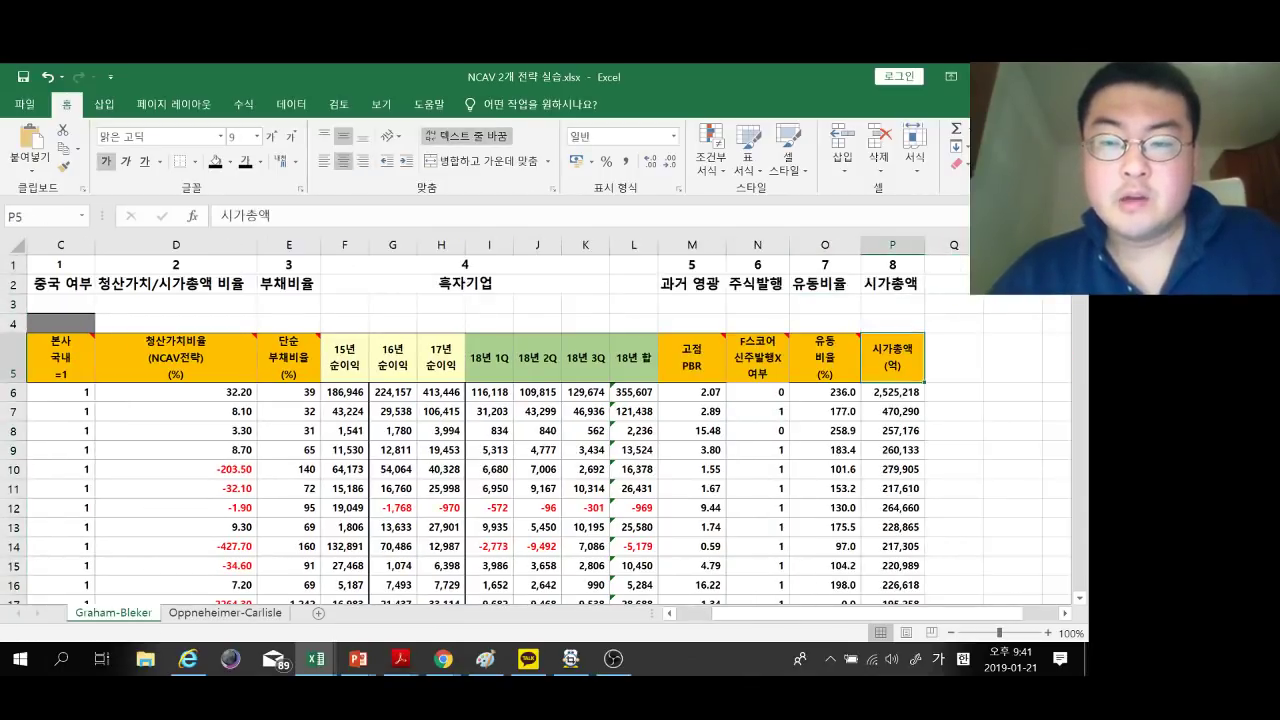
Add filters to the header row from 회사명 through 시가총액 (B5:P5).
left_click_drag(892, 358, 924, 382)
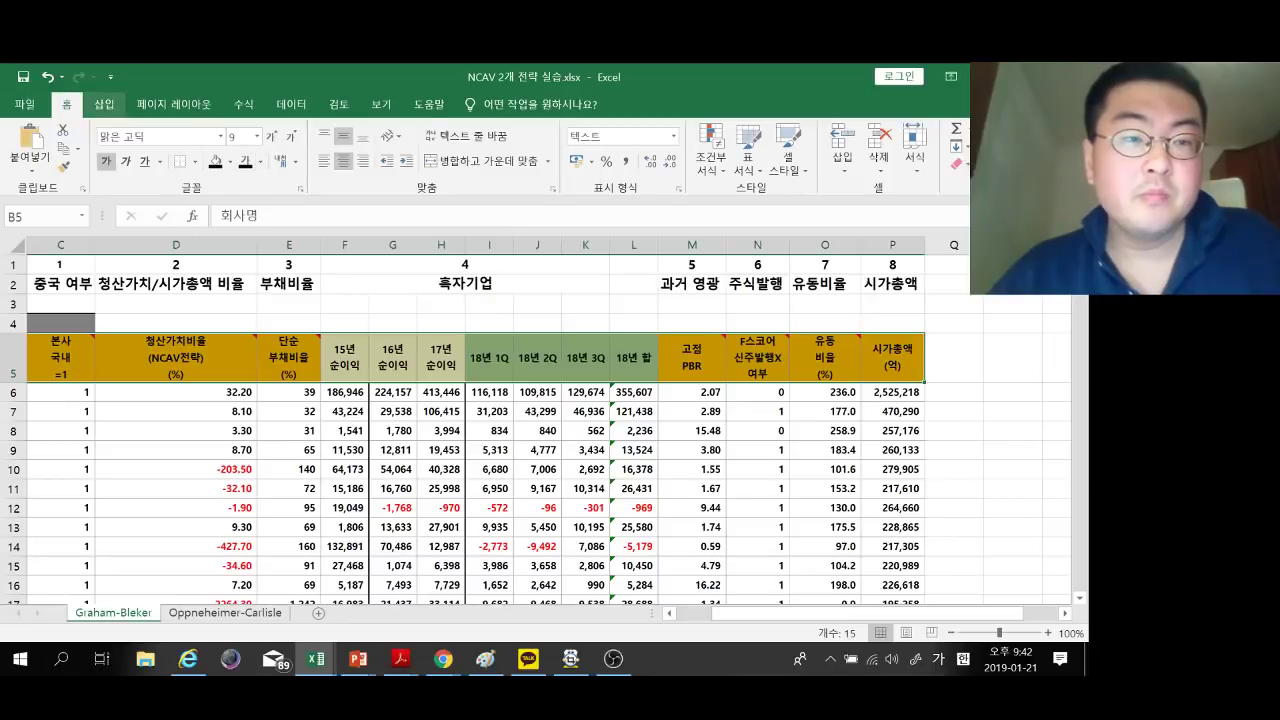
left_click(104, 104)
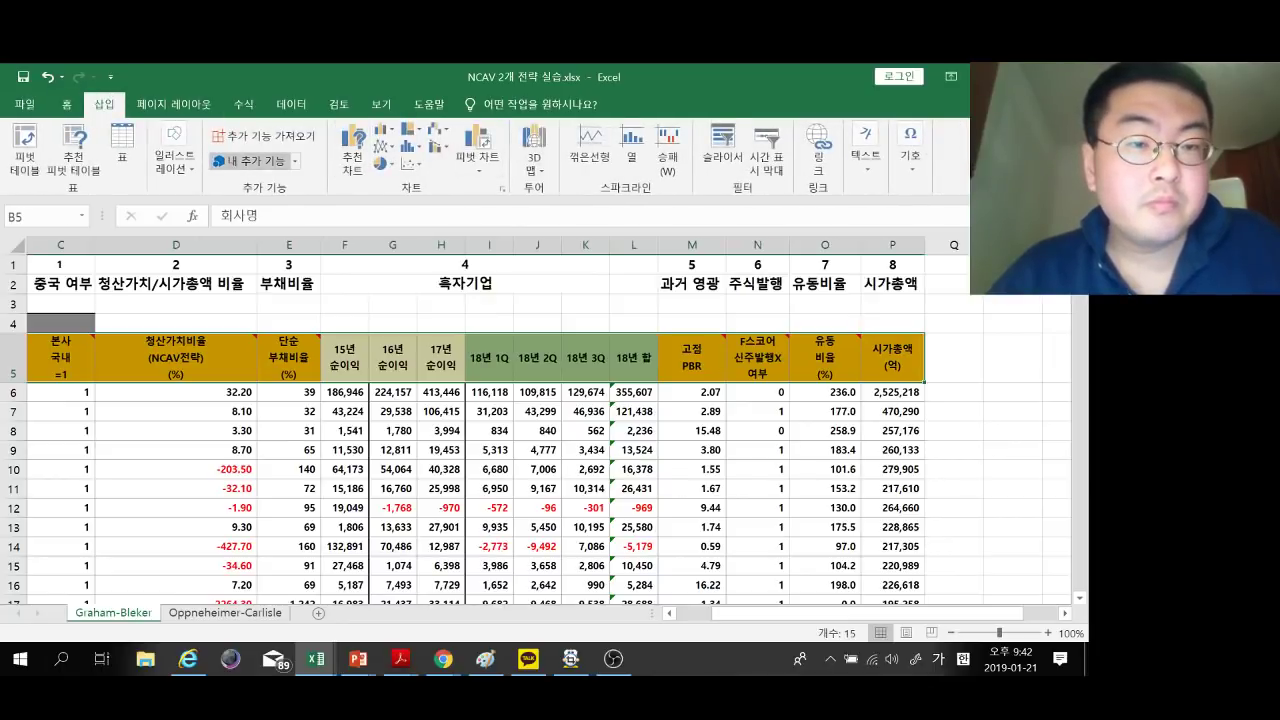
left_click(291, 104)
left_click(543, 150)
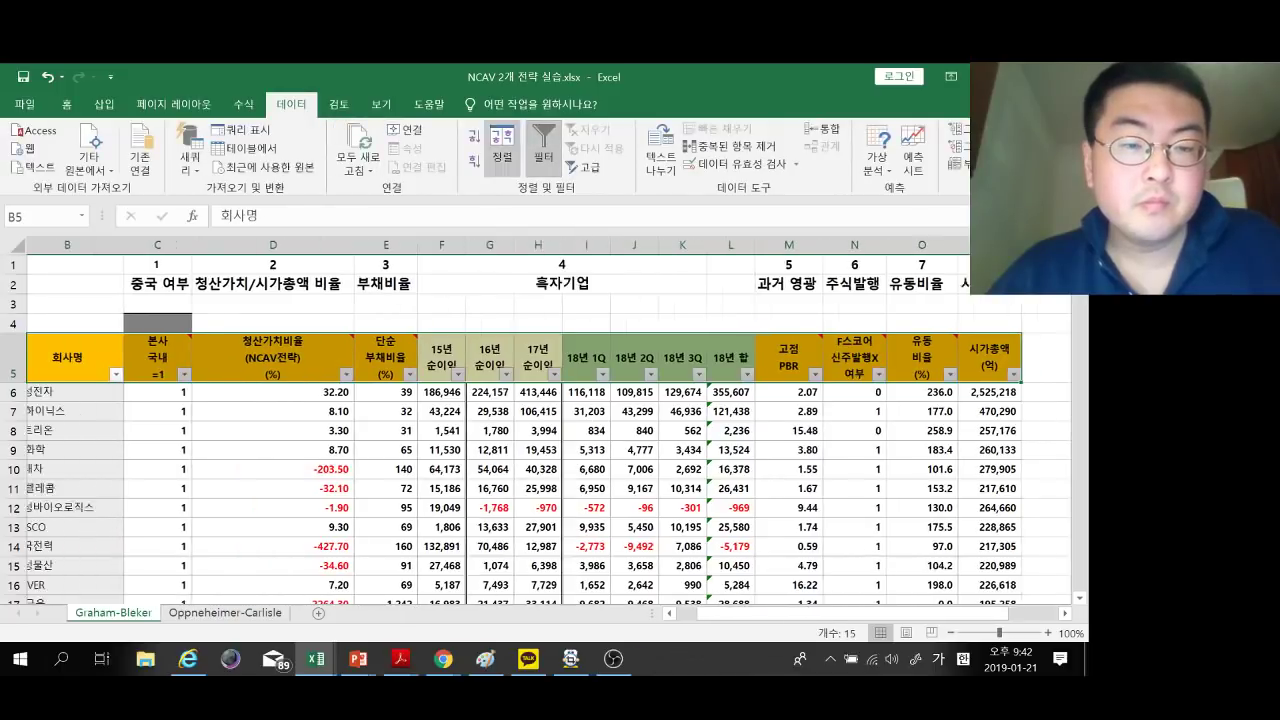
Sort the stock list by 청산가치비율 (NCAV전략) in descending order.
scroll(536, 417, "left", 1)
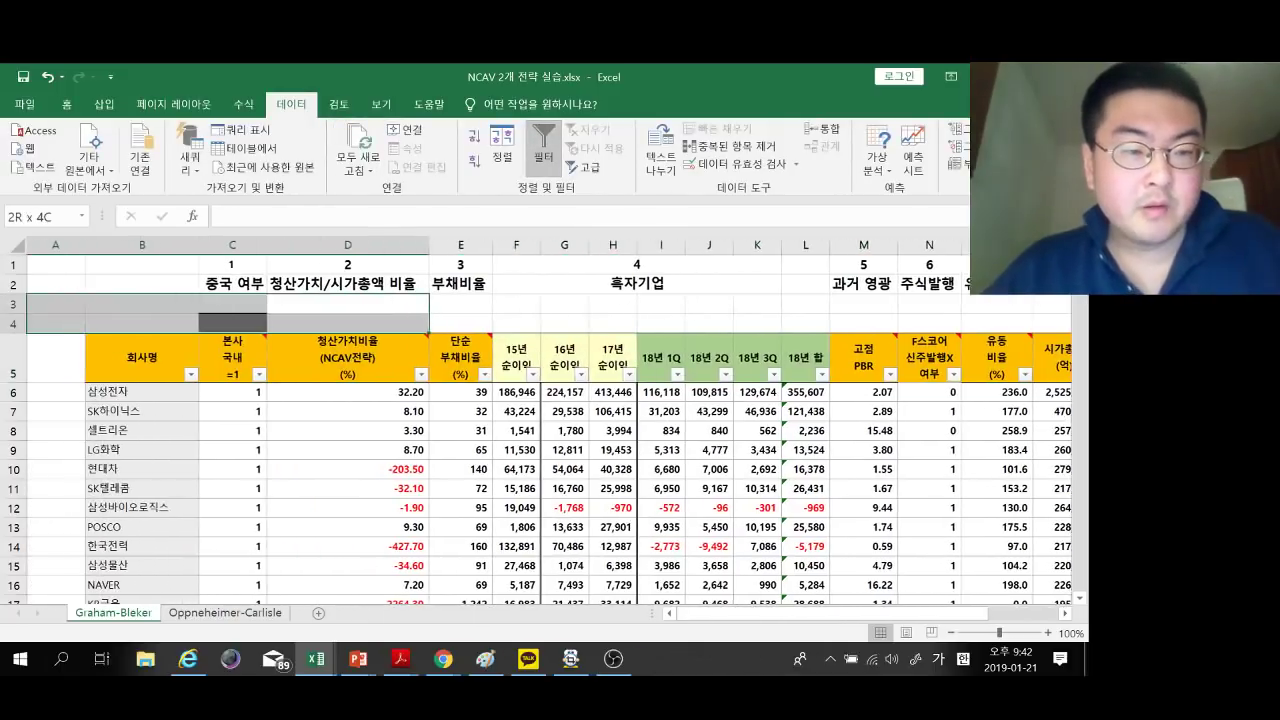
left_click(289, 323)
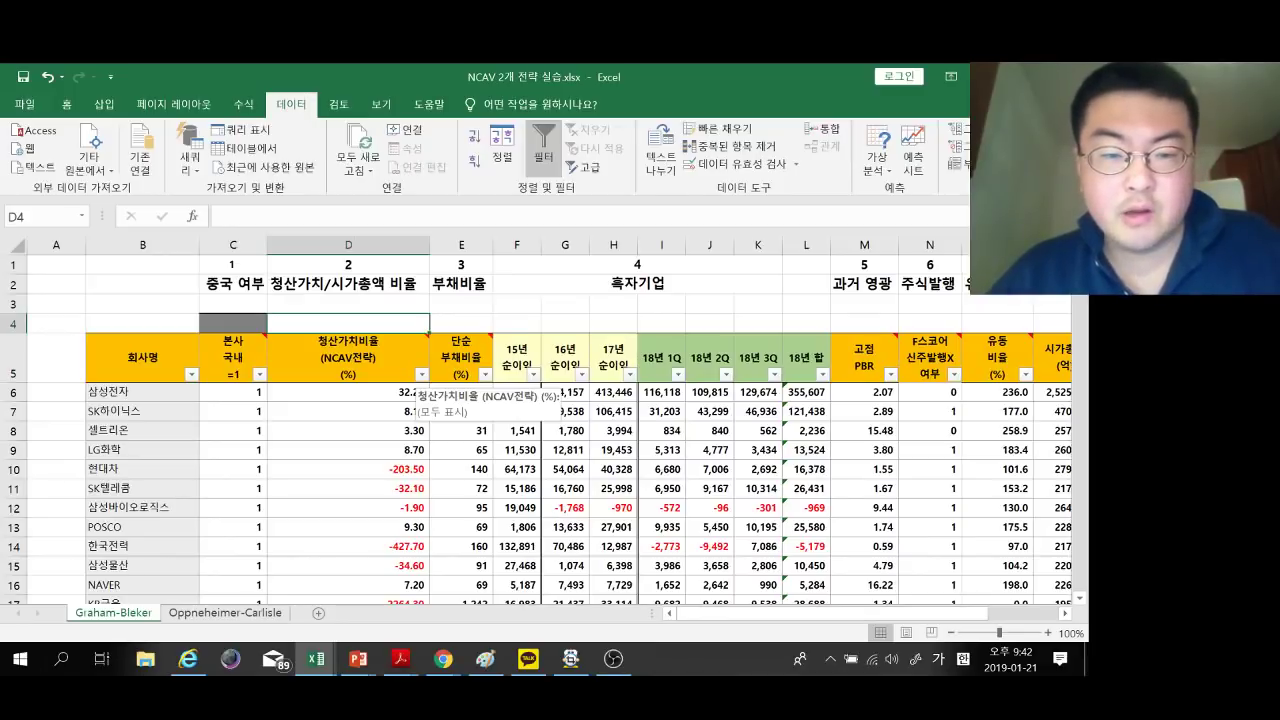
left_click(421, 374)
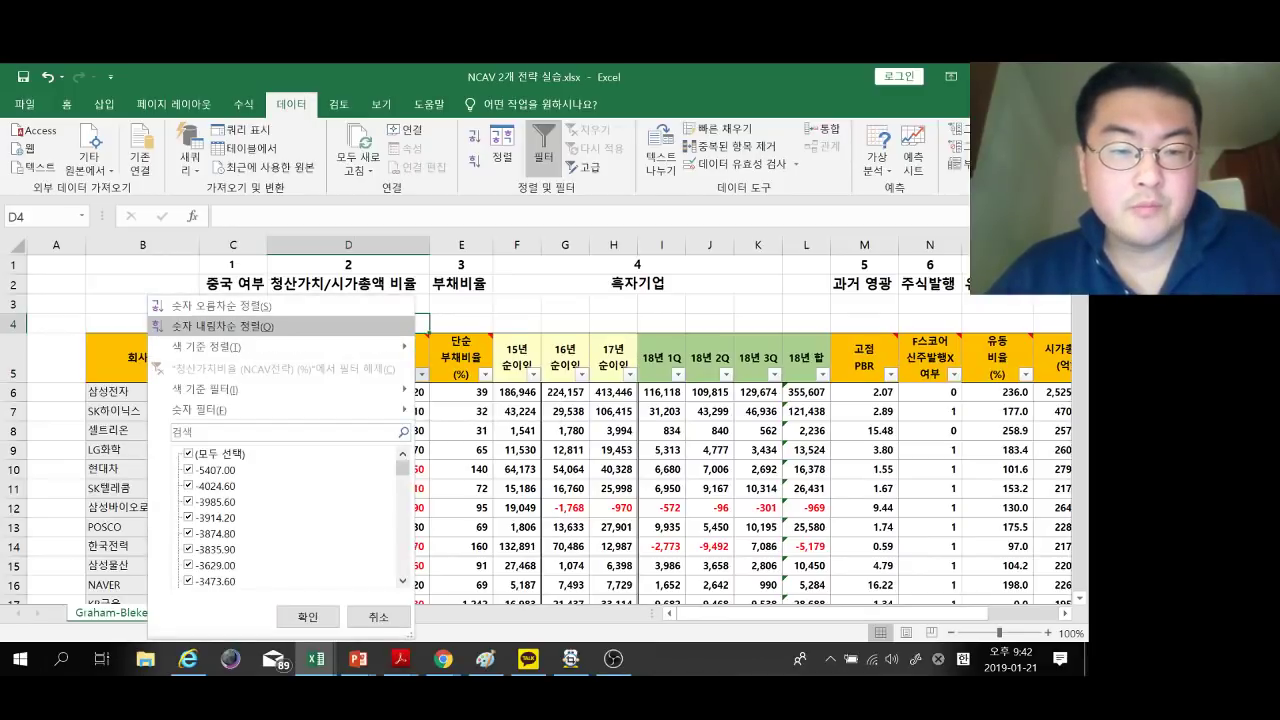
key("Escape")
scroll(536, 430, "down", 3)
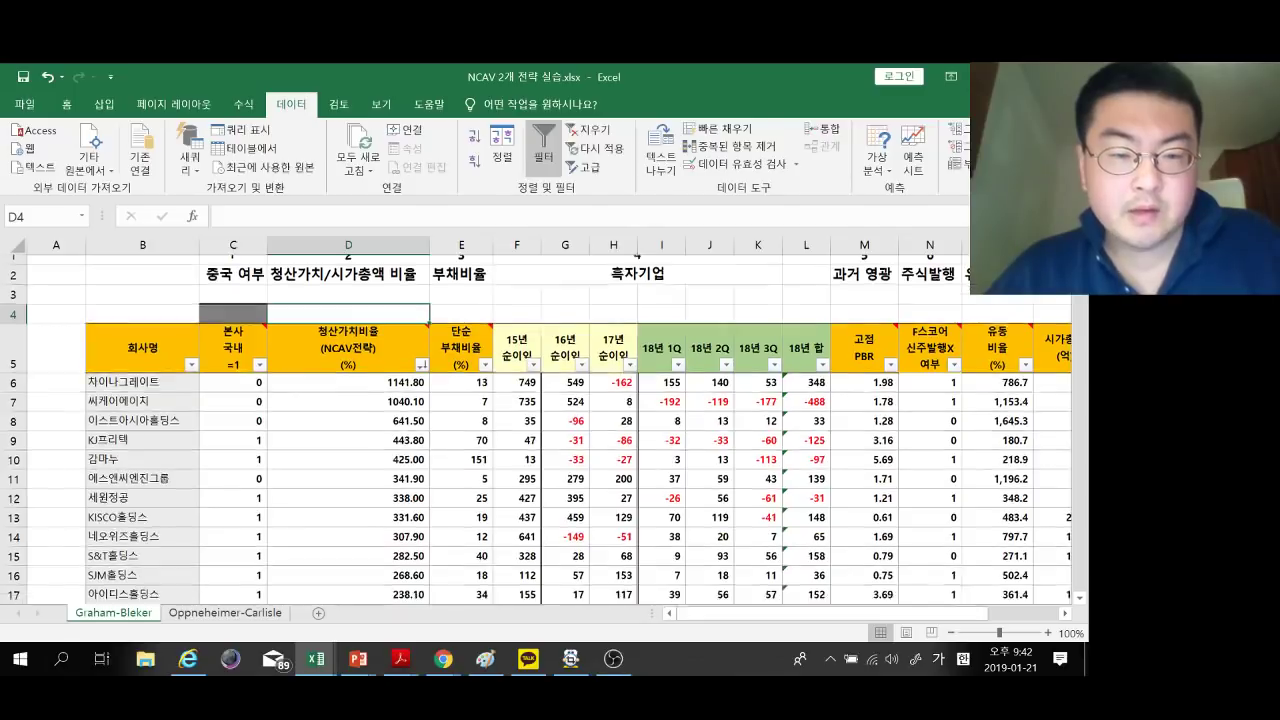
Examine the companies with the highest 청산가치비율, highlighting the names from row 6 down to 유성기업 in row 36.
scroll(536, 430, "down", 4)
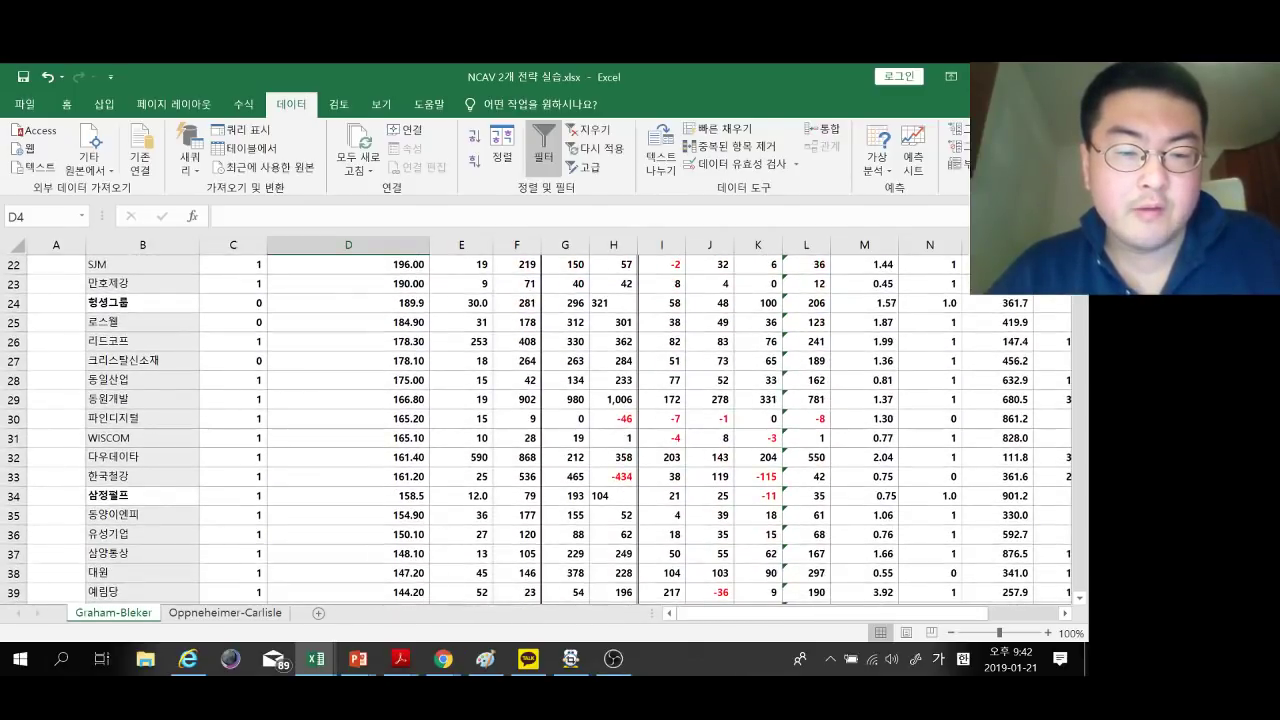
left_click(348, 534)
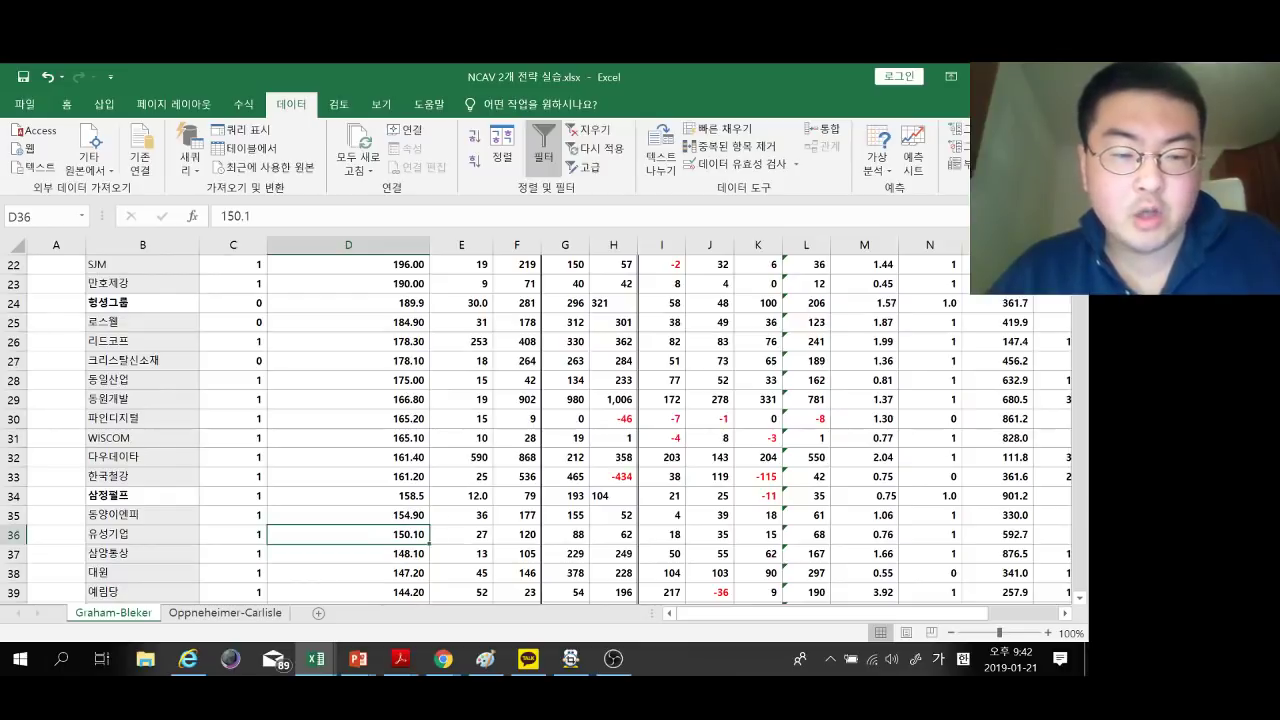
left_click_drag(142, 534, 142, 332)
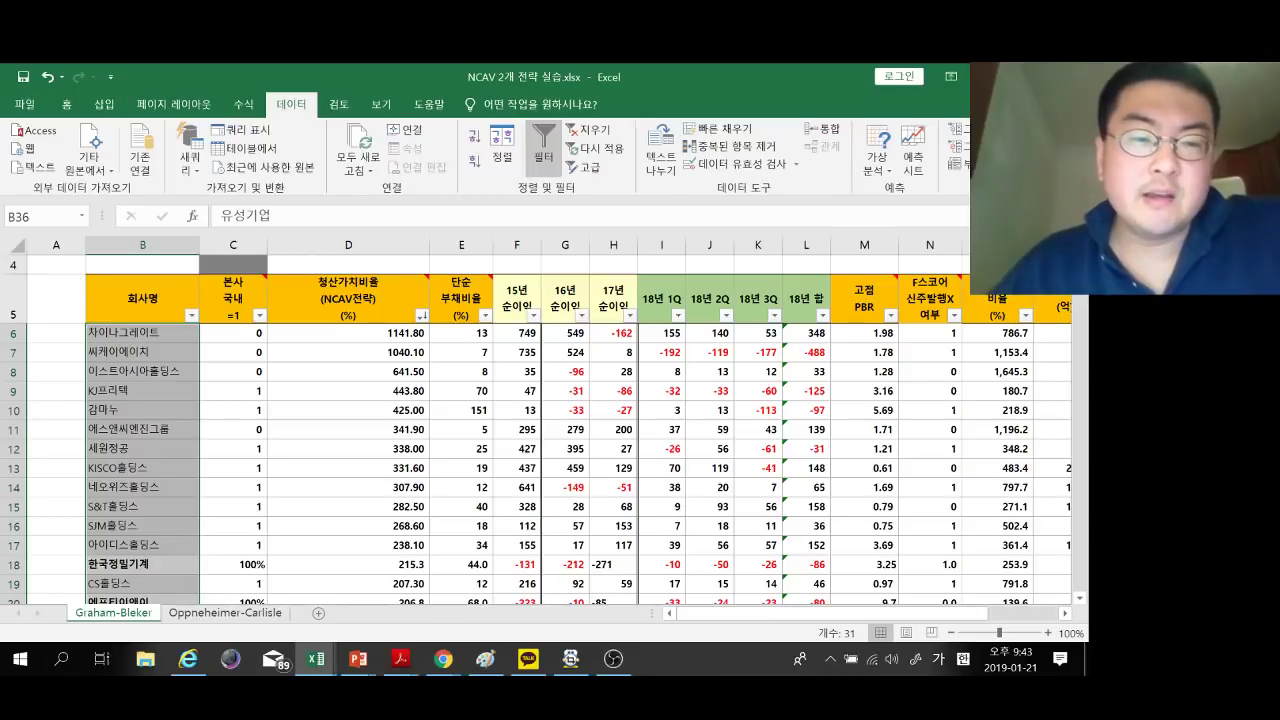
scroll(536, 431, "up", 1)
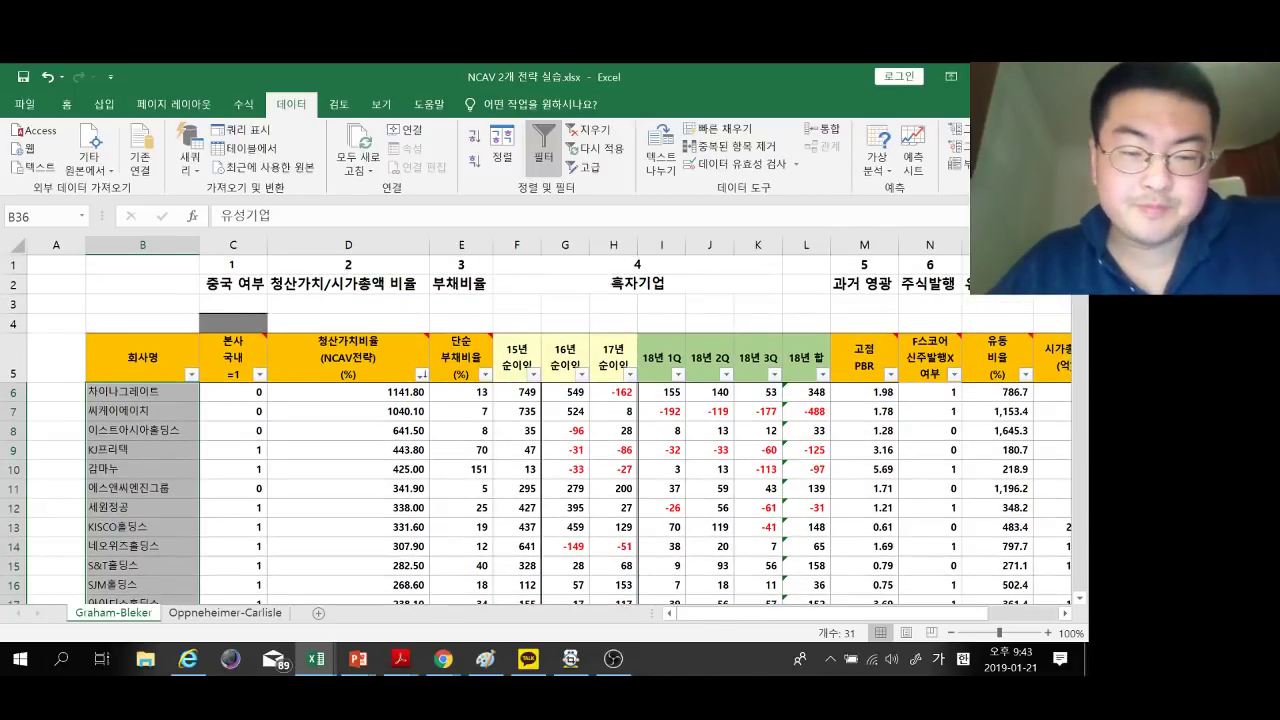
mouse_move(424, 340)
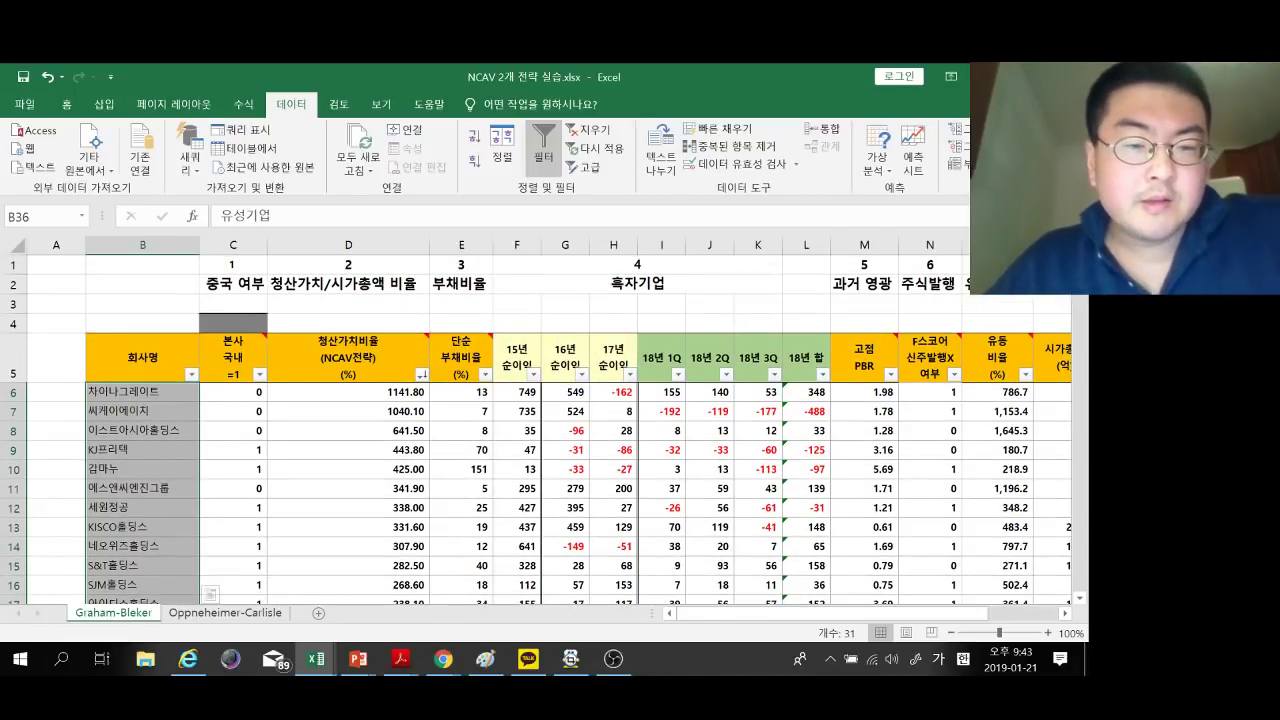
left_click(420, 345)
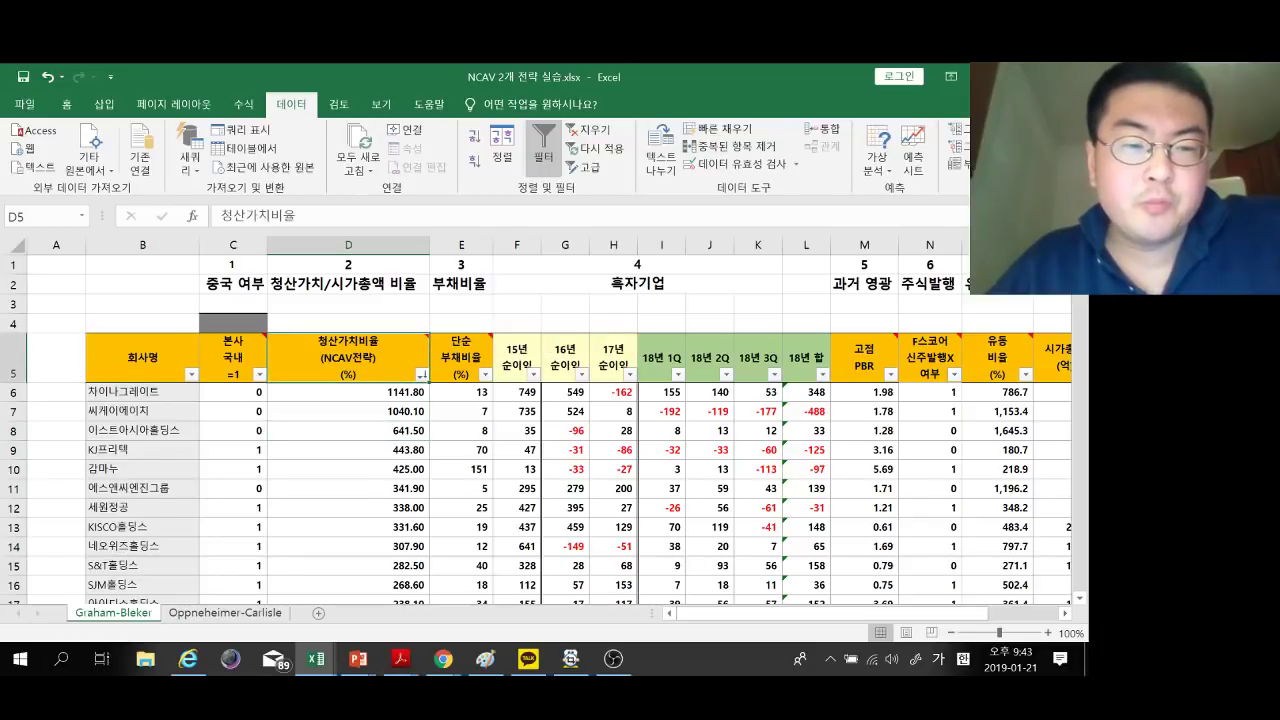
left_click(348, 392)
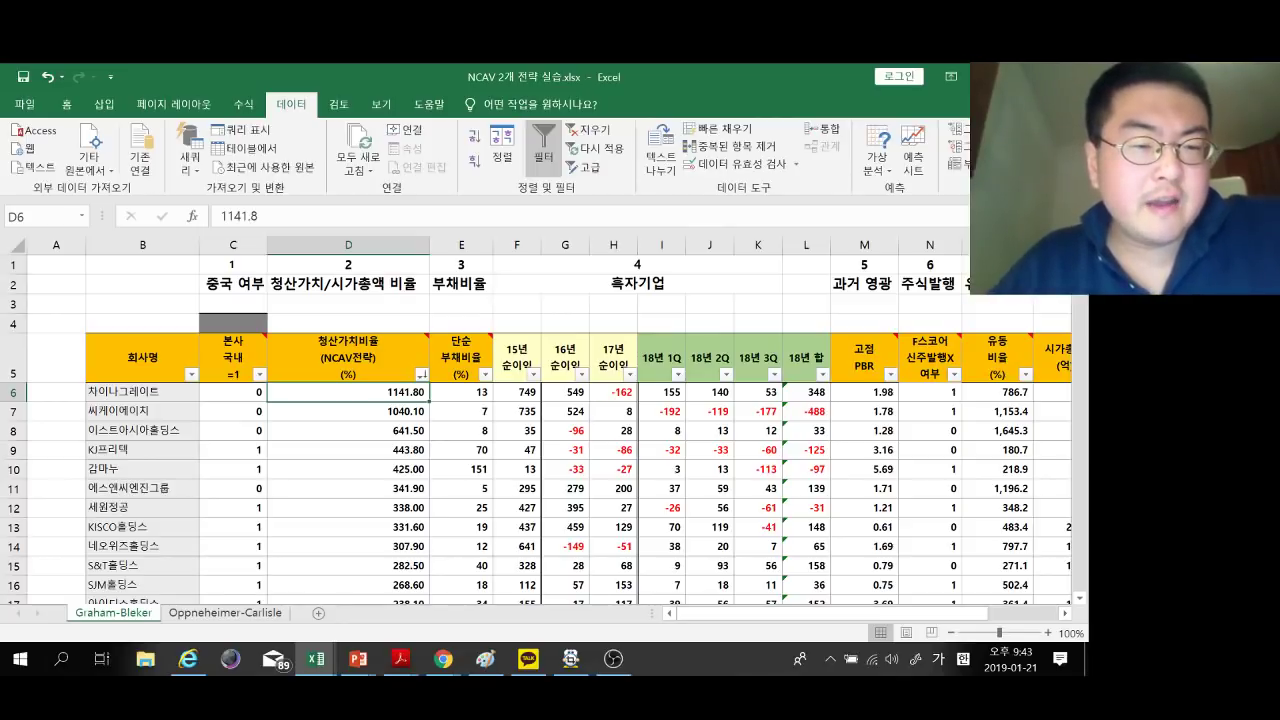
left_click(142, 392)
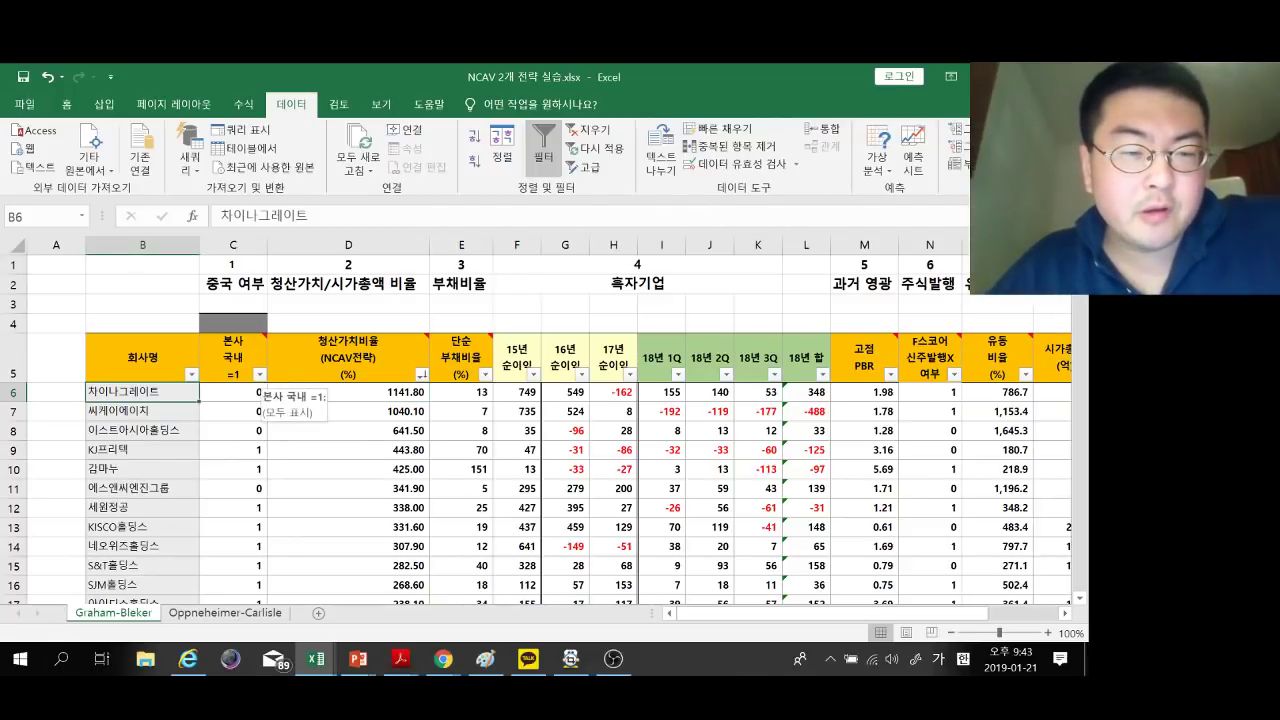
Filter the 본사 국내 =1 column to show only the values 1 and 100%.
left_click(259, 374)
left_click(71, 453)
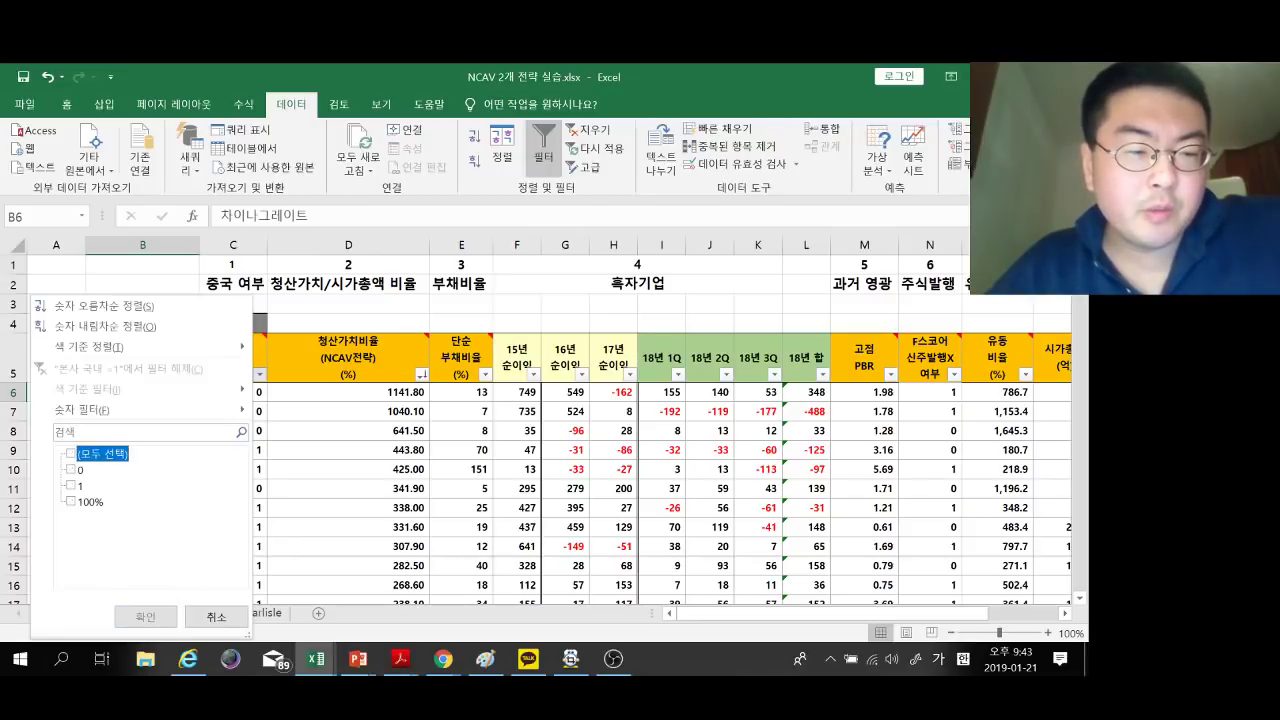
left_click(71, 485)
left_click(71, 501)
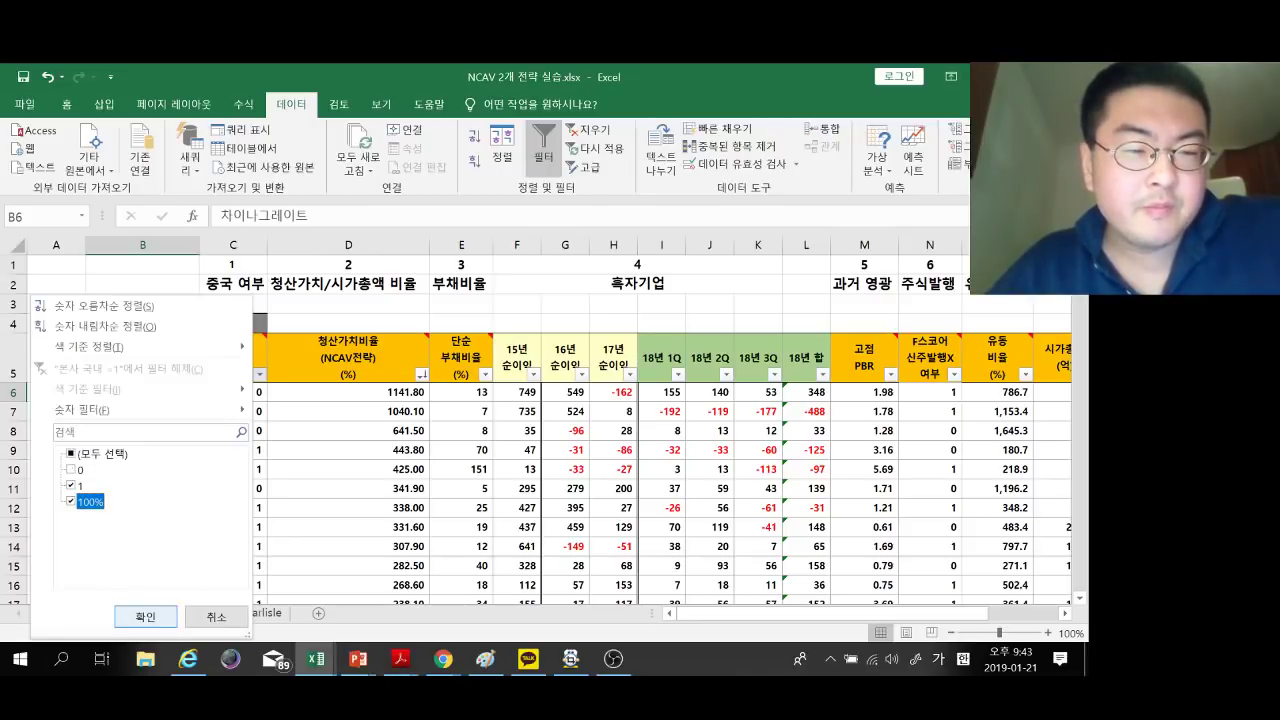
key("Return")
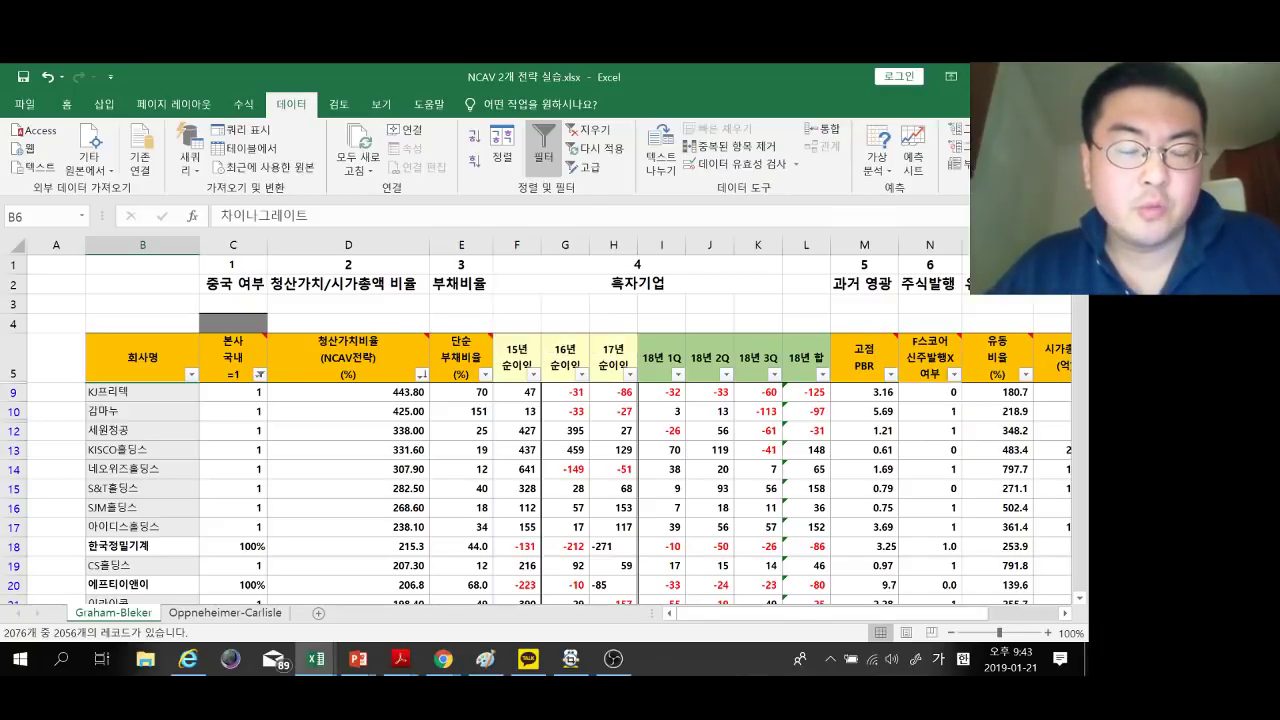
Filter the 단순 부채비율 (%) column to keep only companies with a ratio less than 100.
left_click_drag(348, 392, 348, 469)
left_click(348, 392)
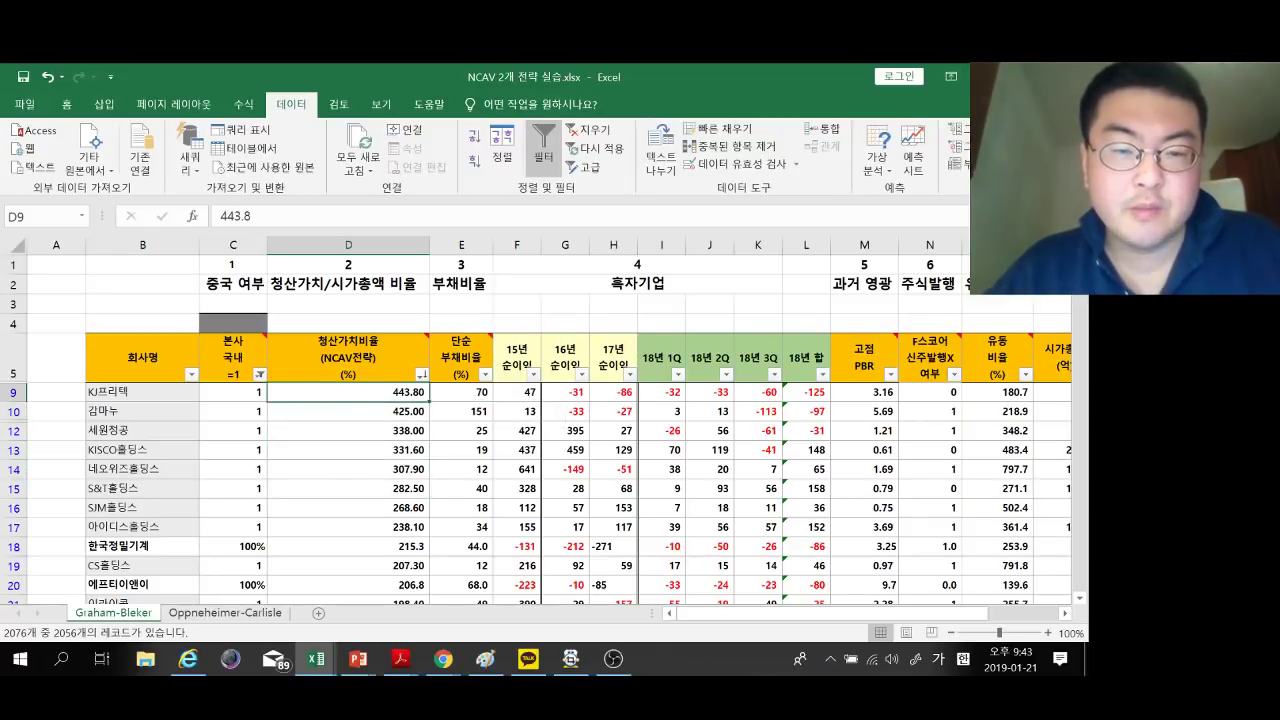
left_click(485, 374)
mouse_move(310, 410)
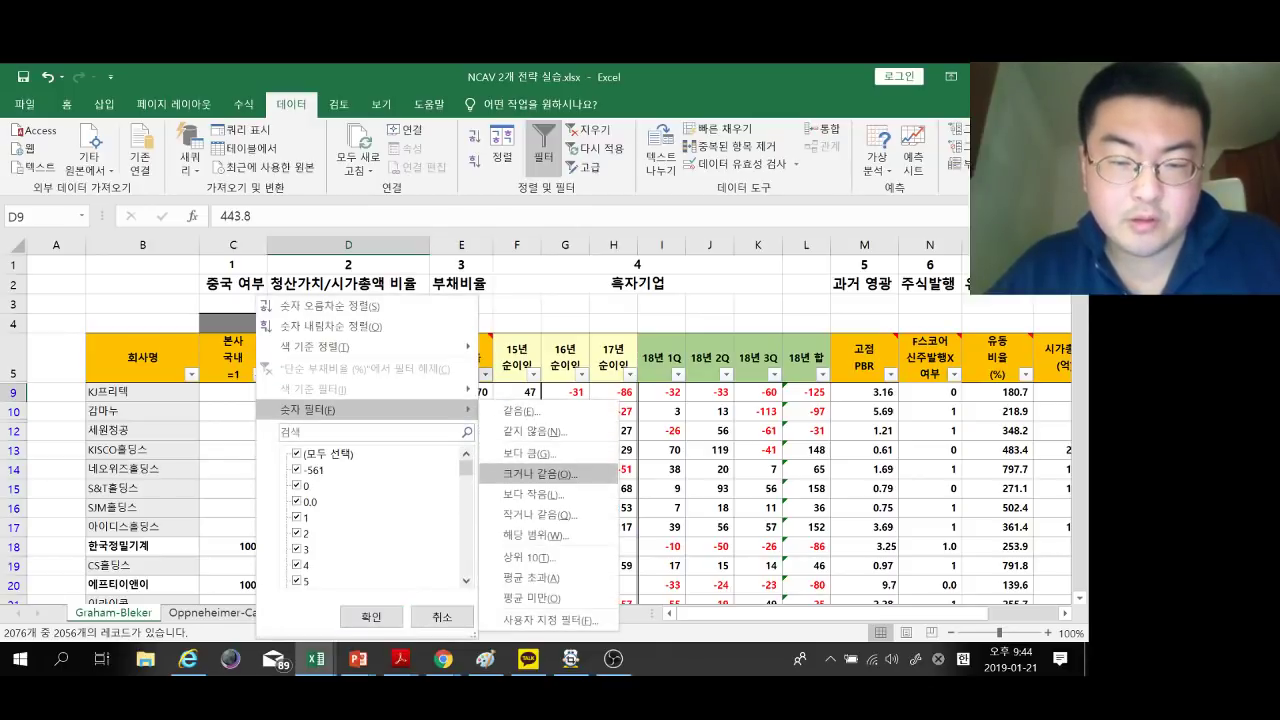
left_click(533, 494)
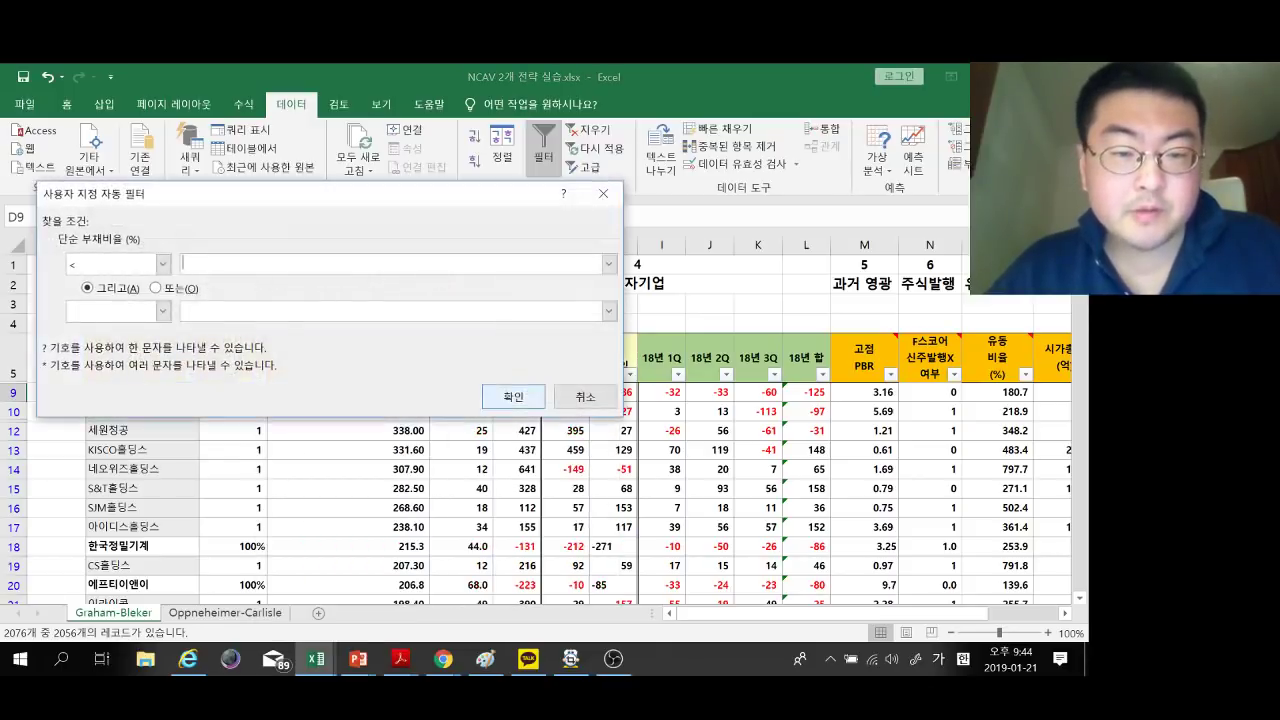
type("100")
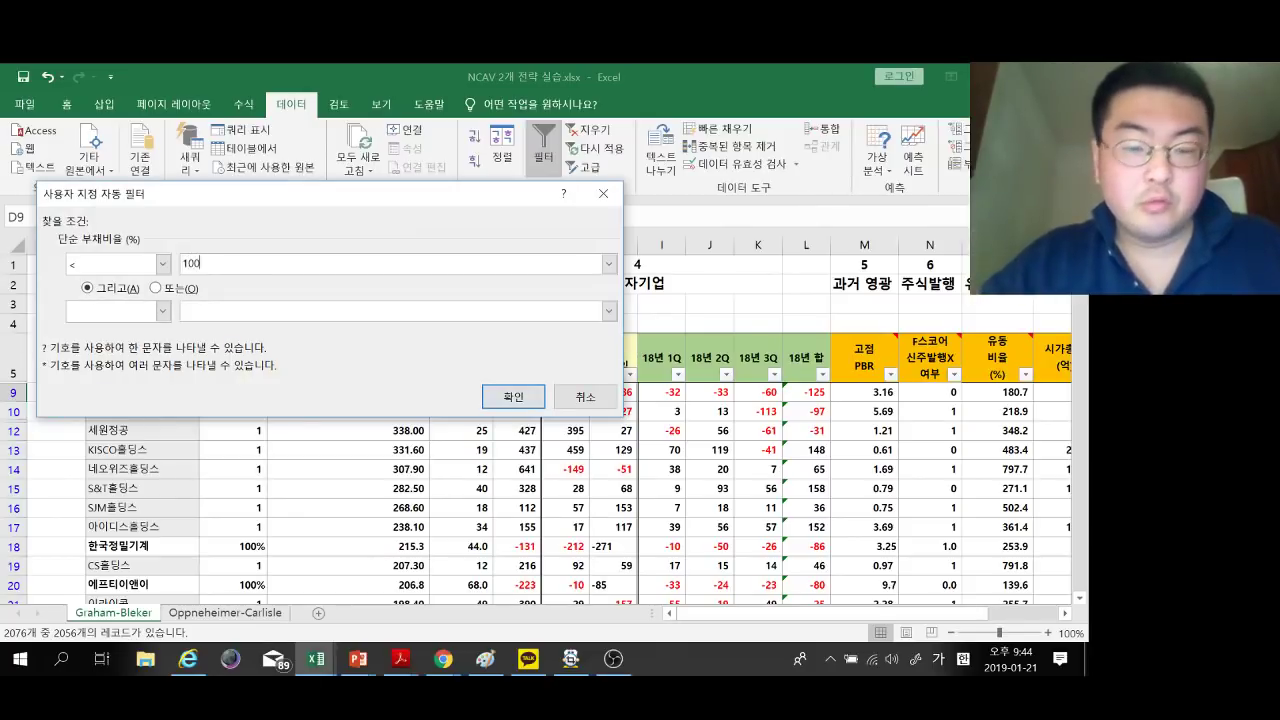
left_click(513, 396)
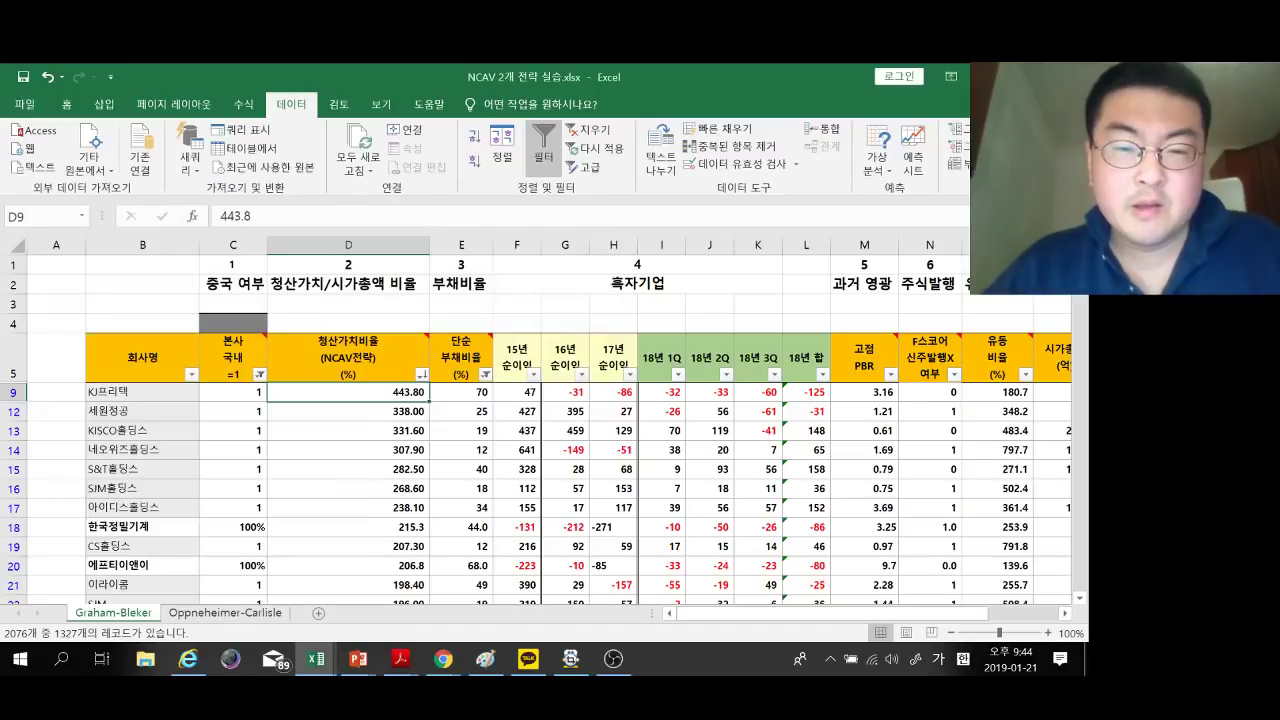
Filter the 15년 순이익 column to keep only values greater than 0.
left_click(533, 374)
mouse_move(420, 409)
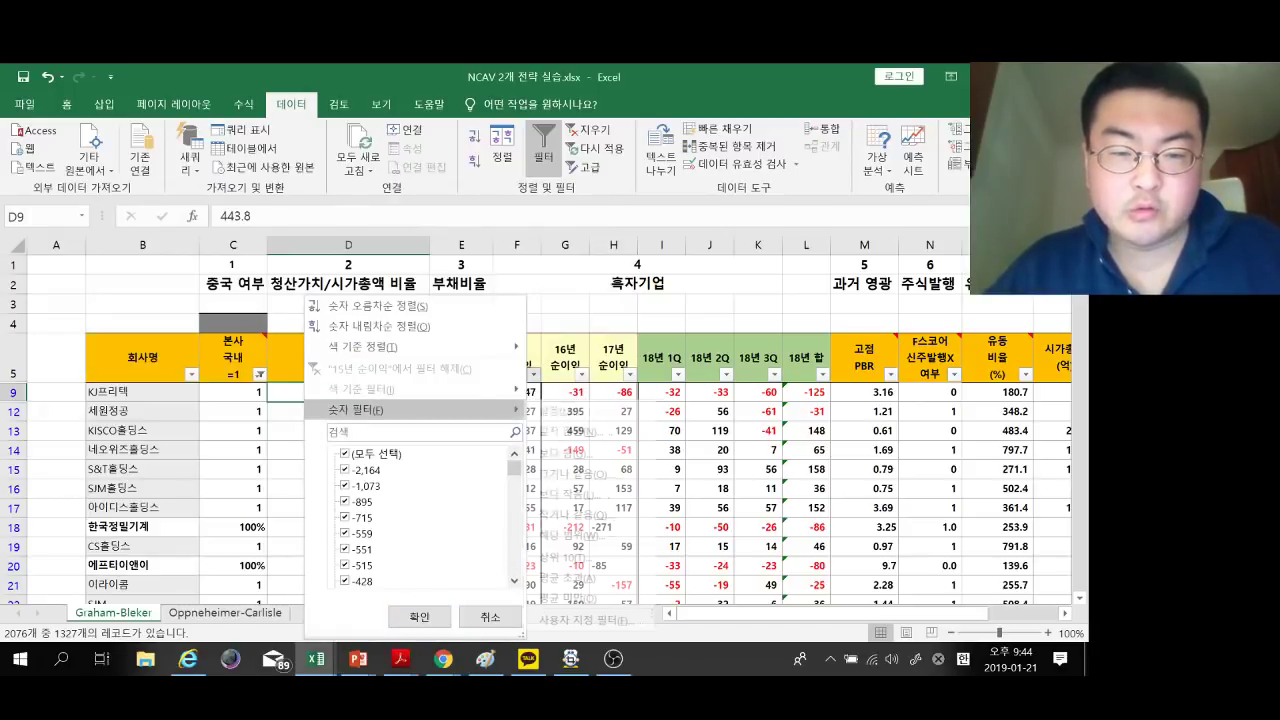
left_click(578, 453)
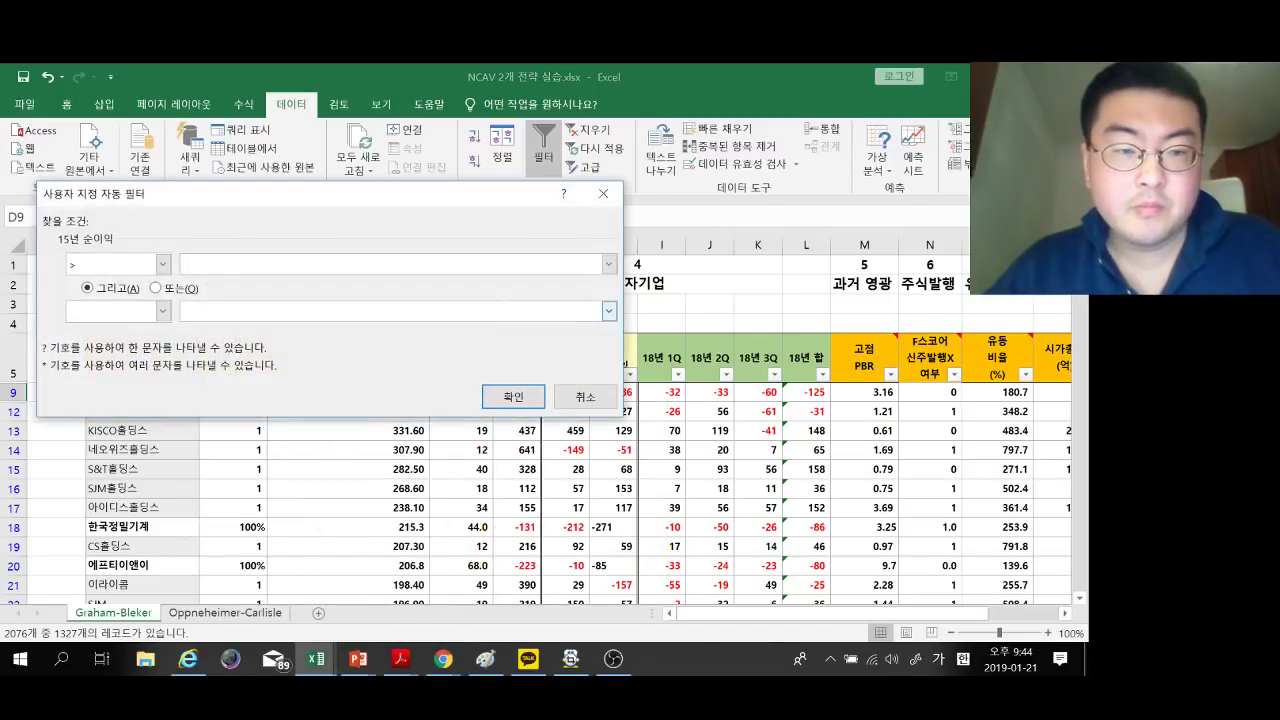
type("0")
key("Return")
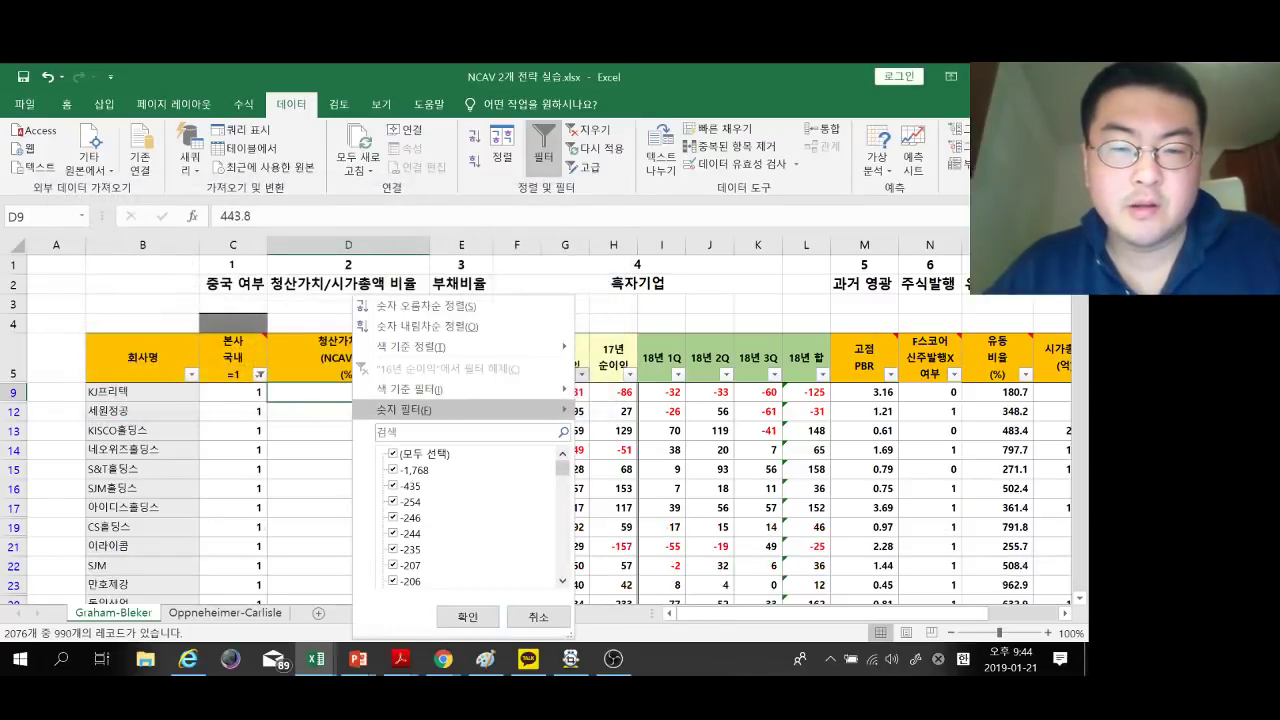
Filter the 16년 순이익 column to keep only values greater than 0.
mouse_move(420, 410)
left_click(625, 453)
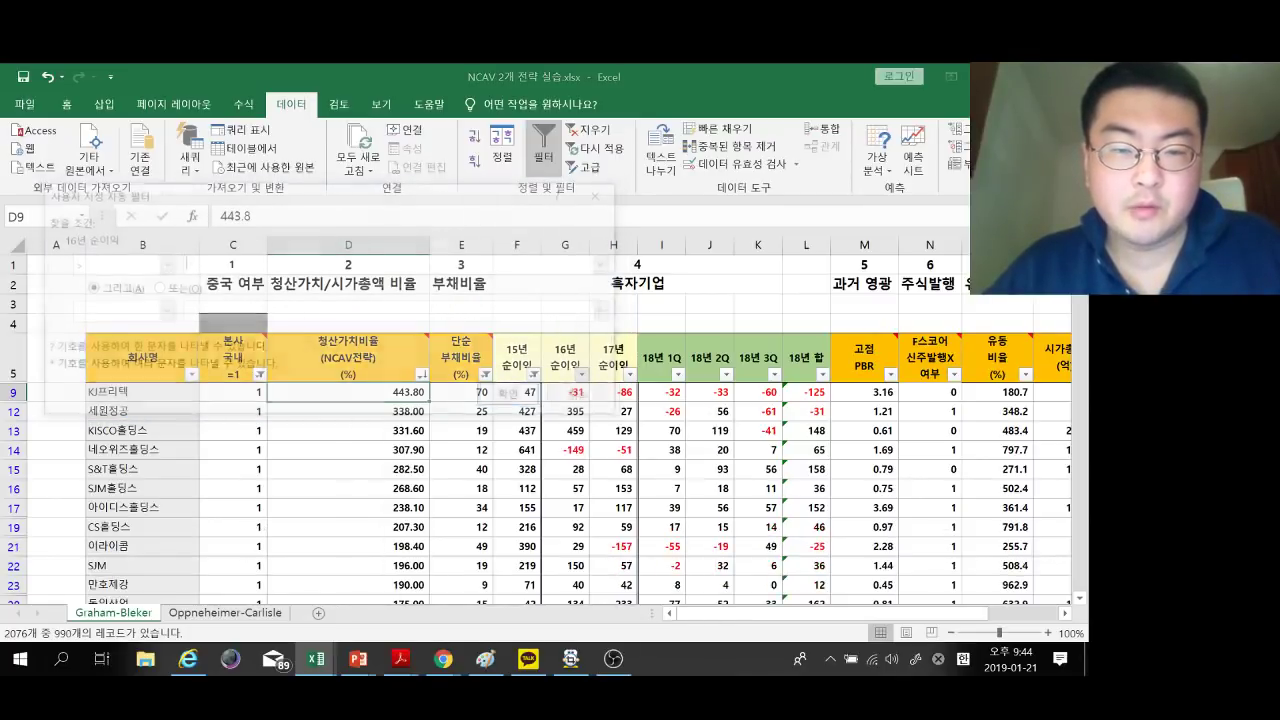
type("0")
left_click(513, 396)
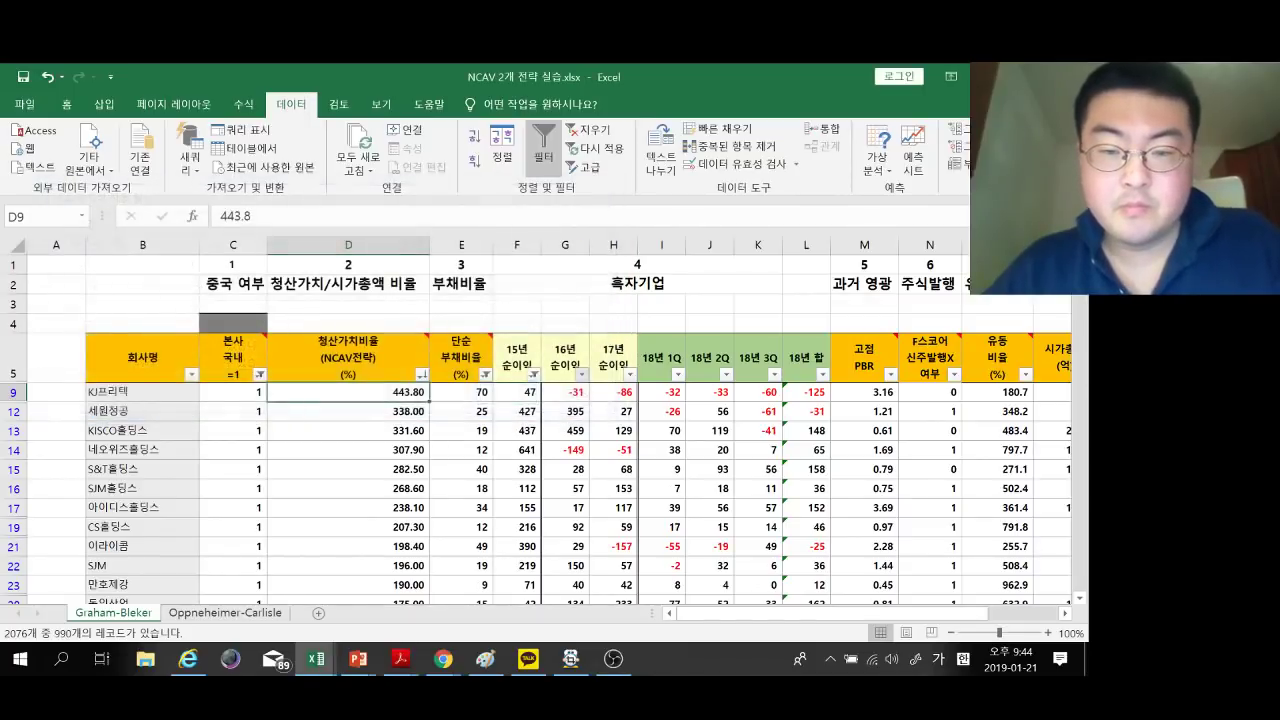
Filter the 17년 순이익 column to keep only values greater than 0.
left_click(630, 374)
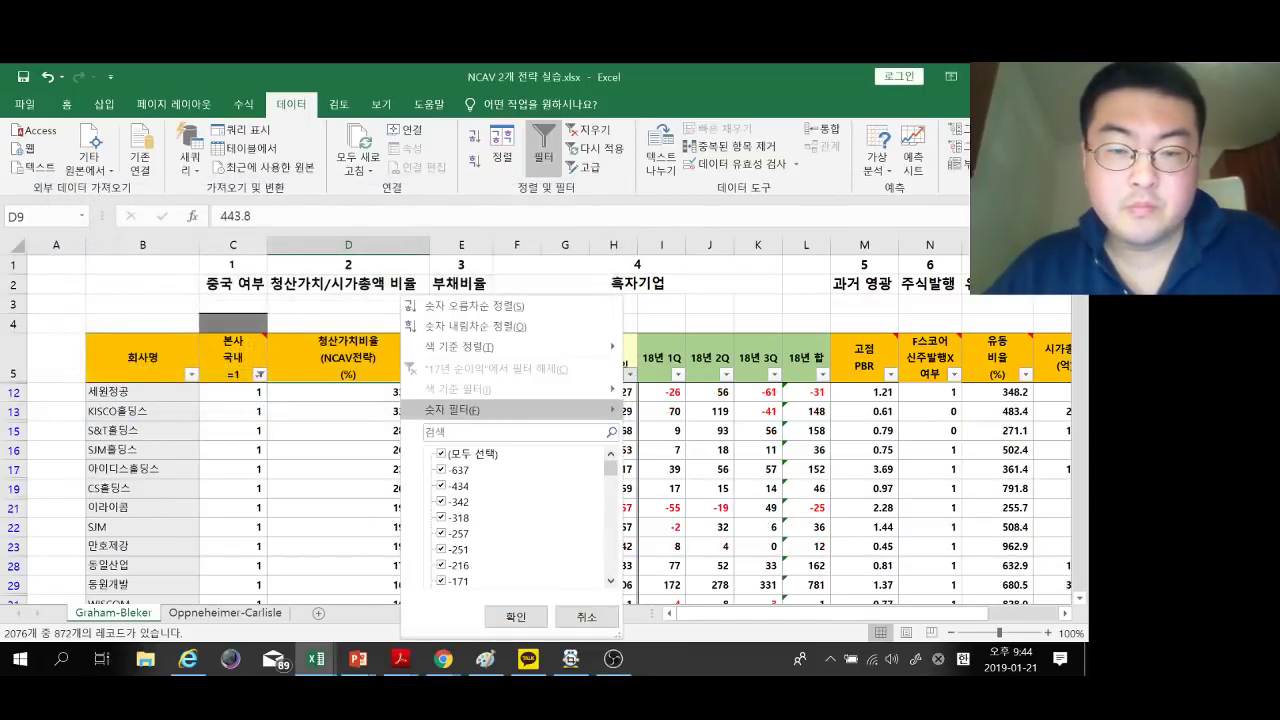
mouse_move(560, 410)
left_click(665, 453)
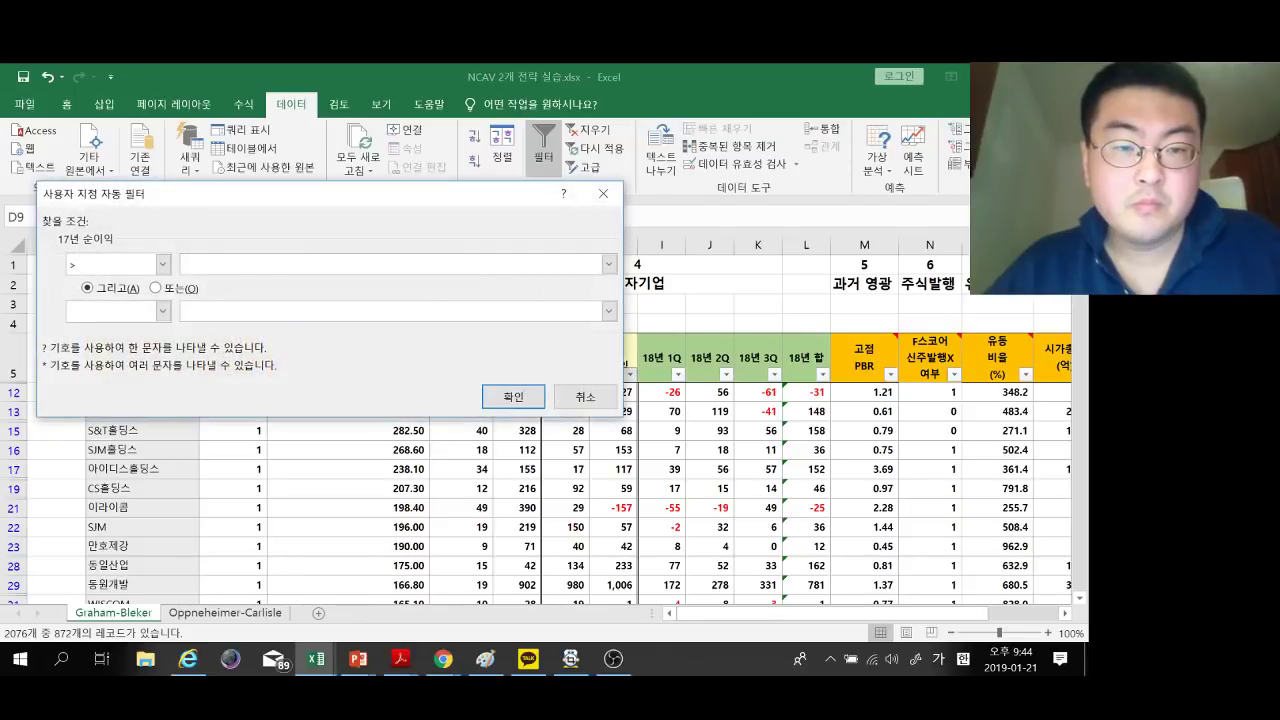
type("0")
key("Return")
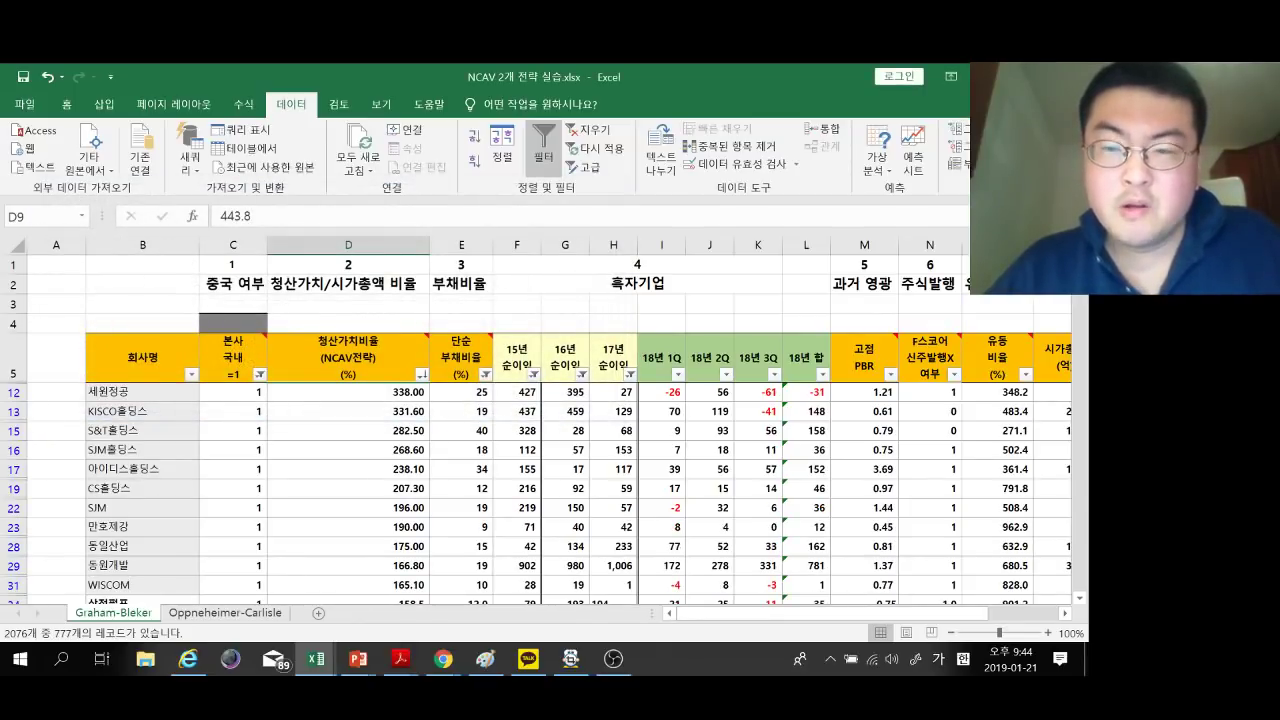
Filter the 18년 합 column to keep only companies whose 2018 total is greater than 0.
left_click(709, 358)
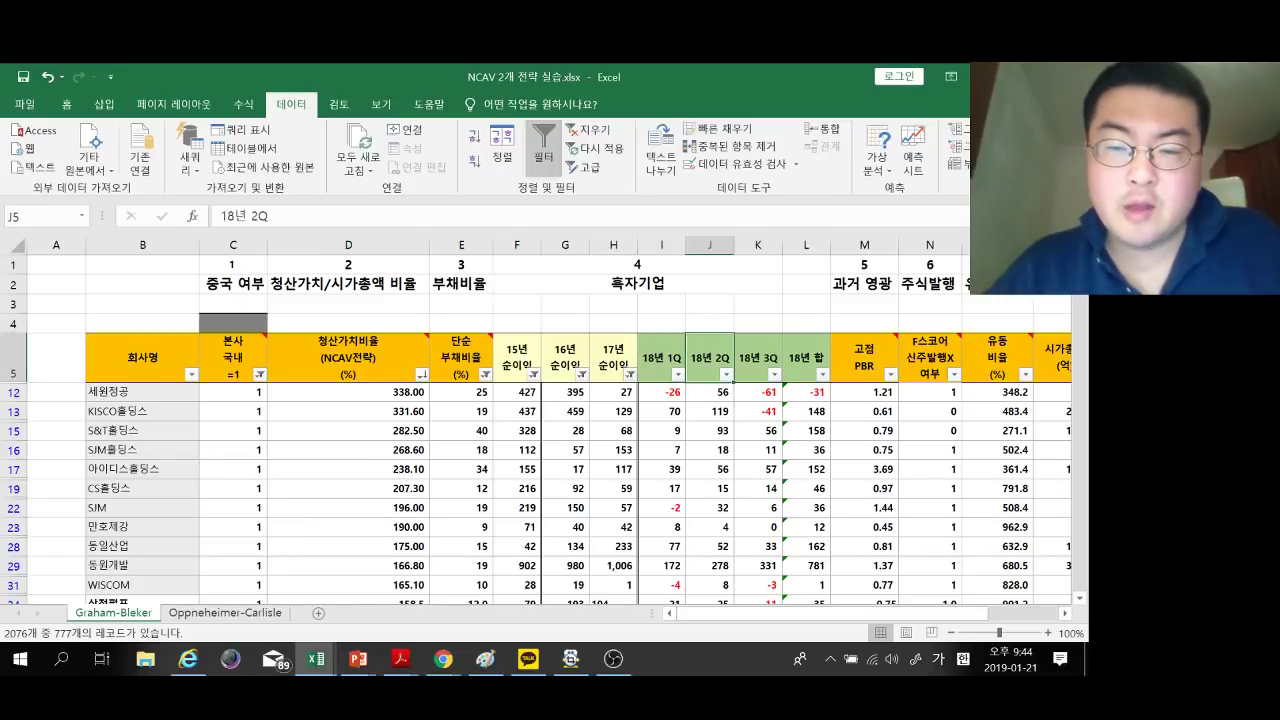
left_click(757, 358)
left_click(806, 358)
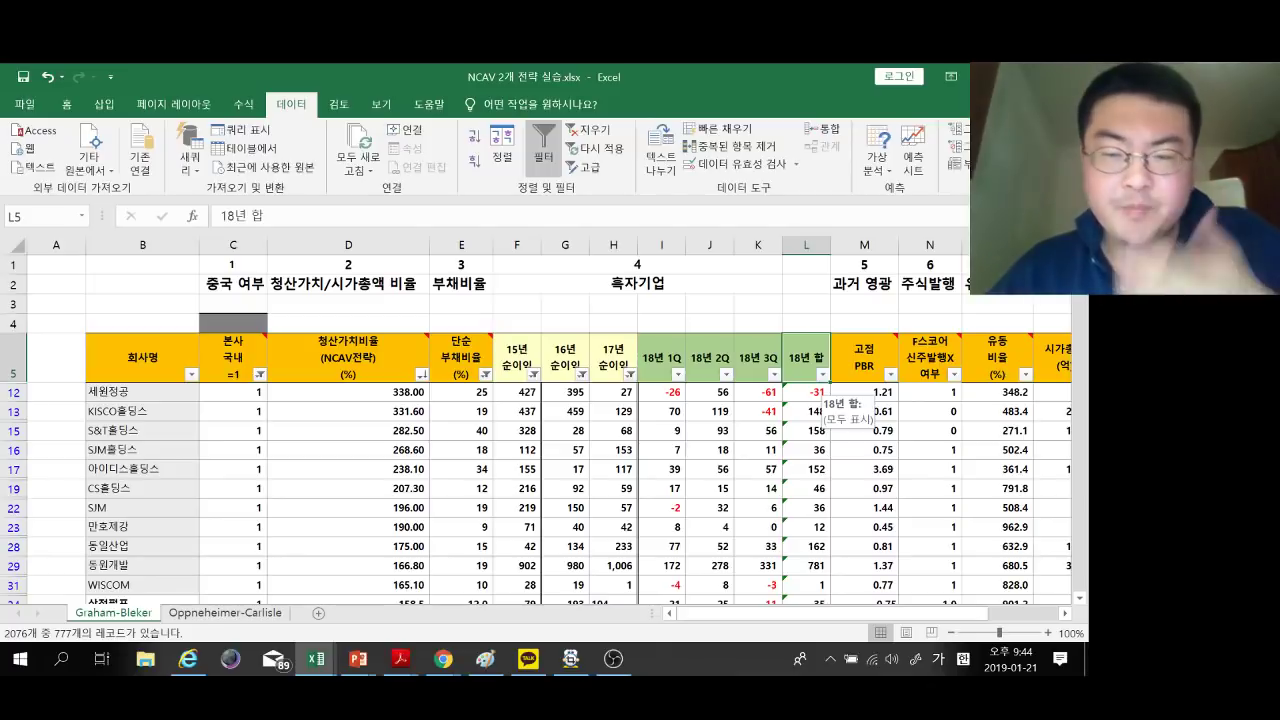
left_click(822, 374)
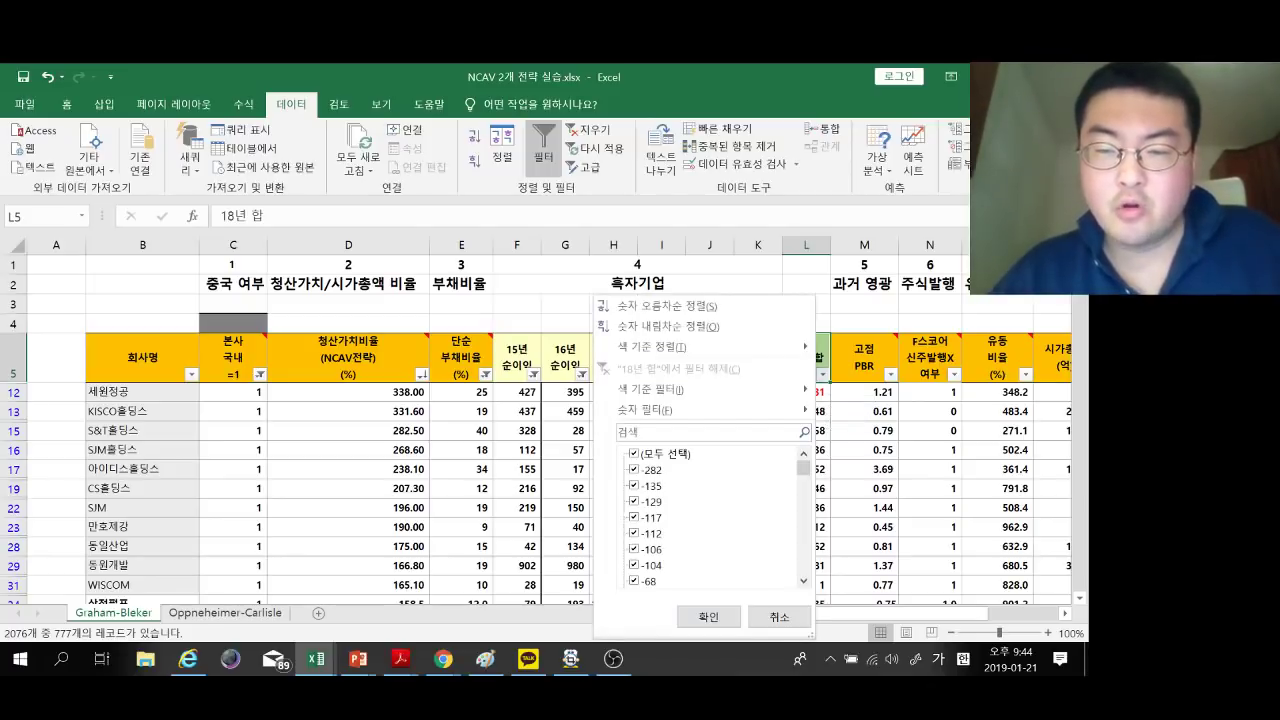
mouse_move(780, 410)
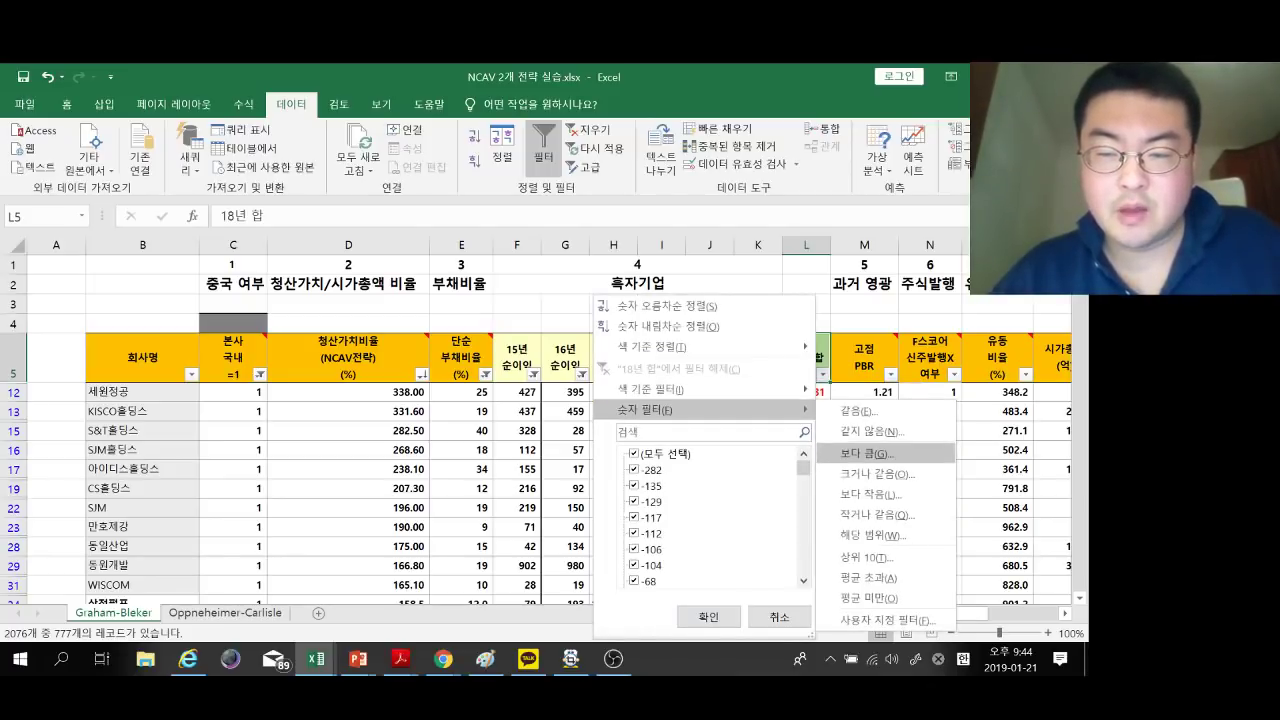
left_click(858, 453)
type("0")
key("Return")
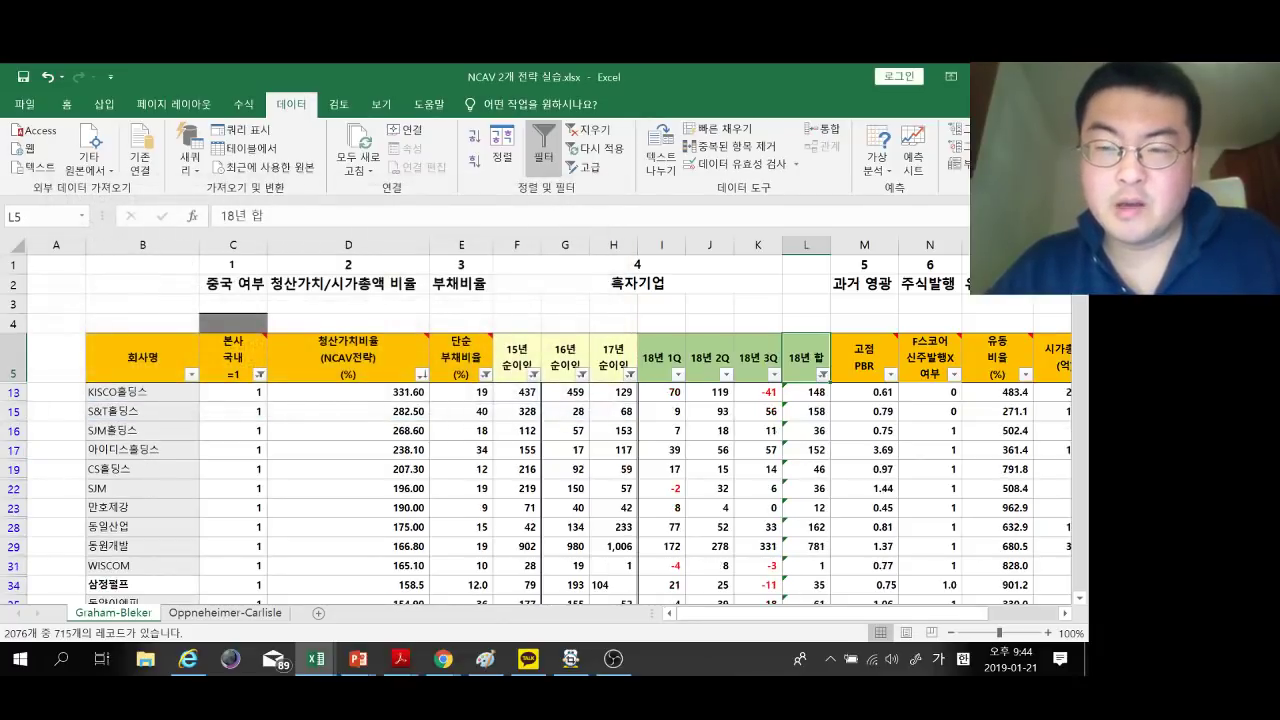
Filter the 고점 PBR column to keep only values greater than 0.8.
left_click(890, 374)
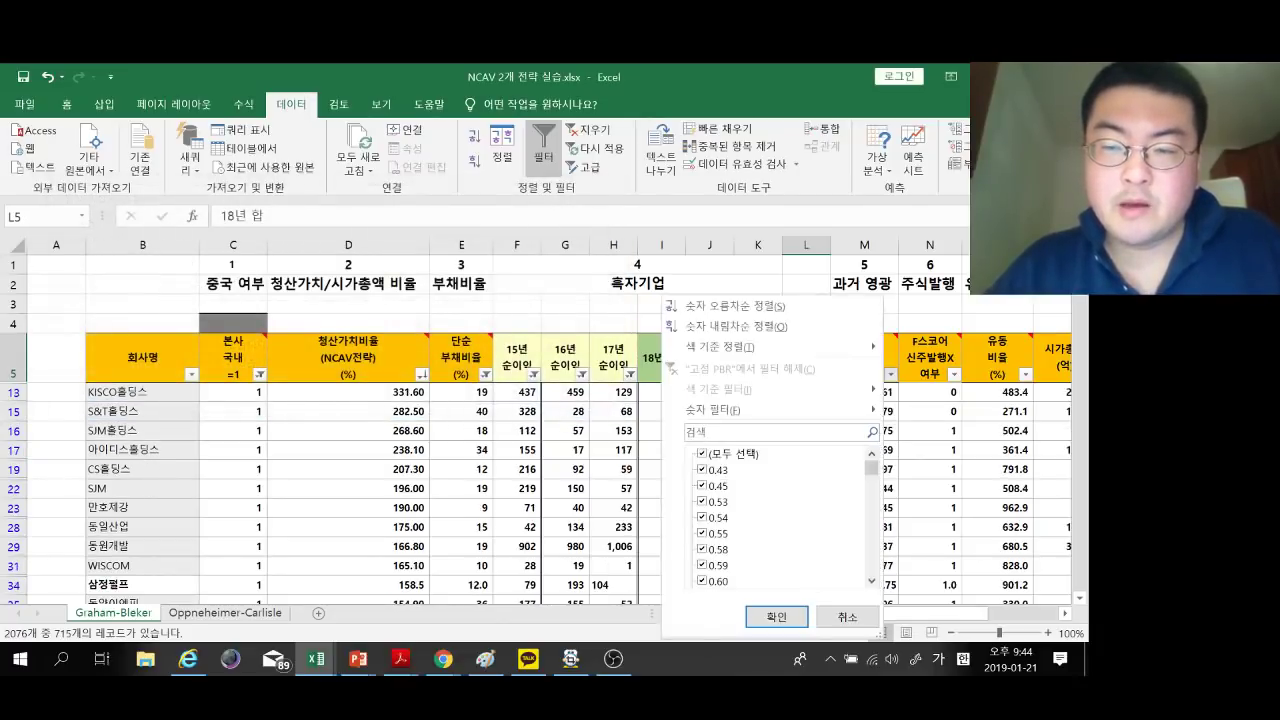
mouse_move(780, 409)
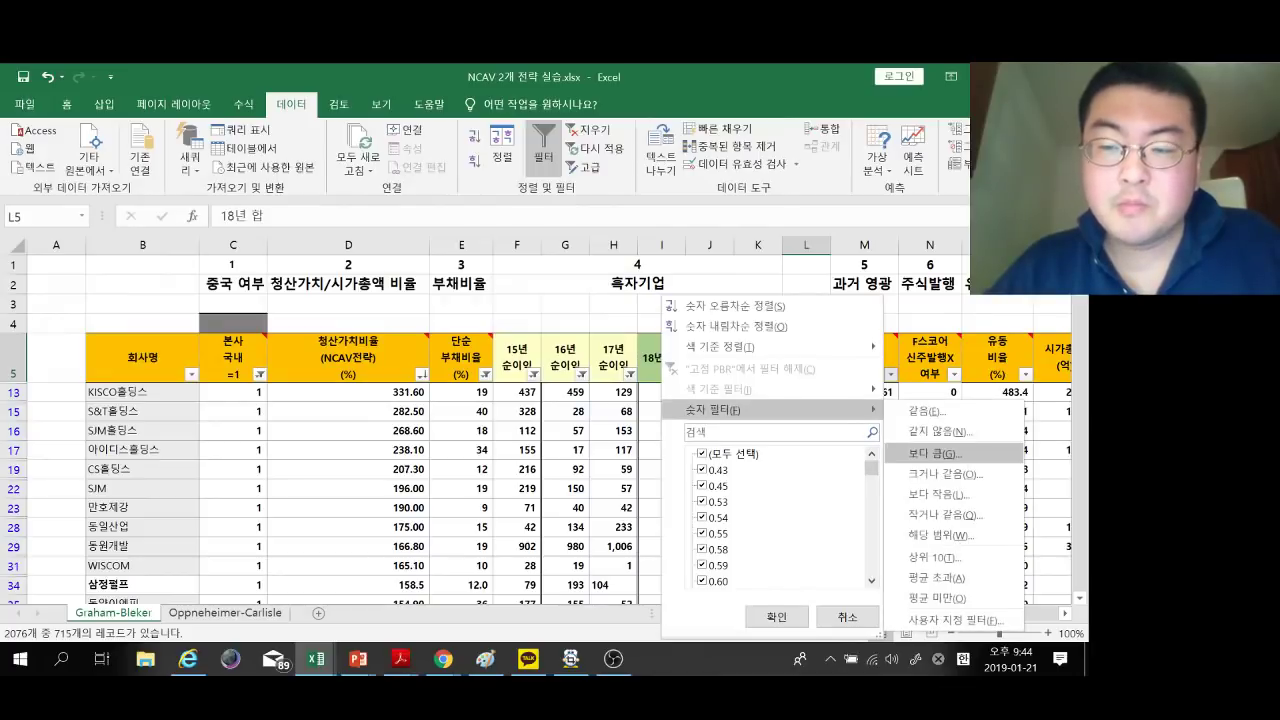
left_click(930, 453)
type("0.8")
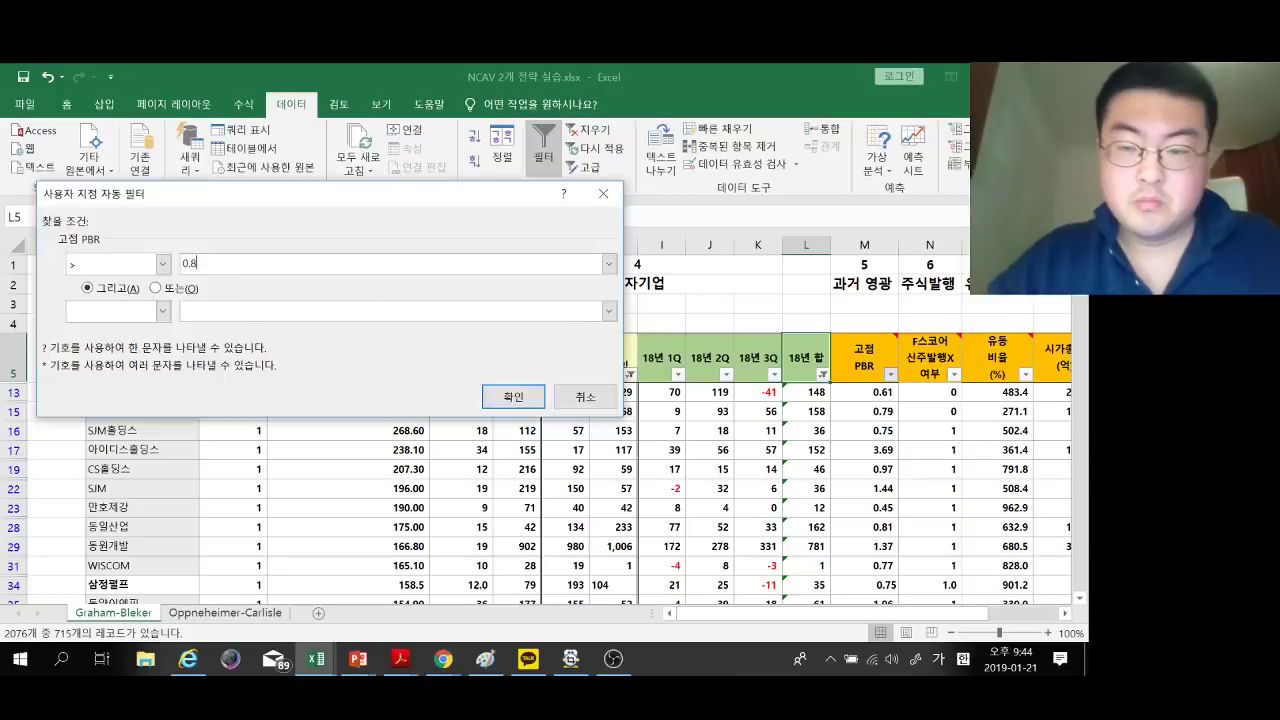
key("Return")
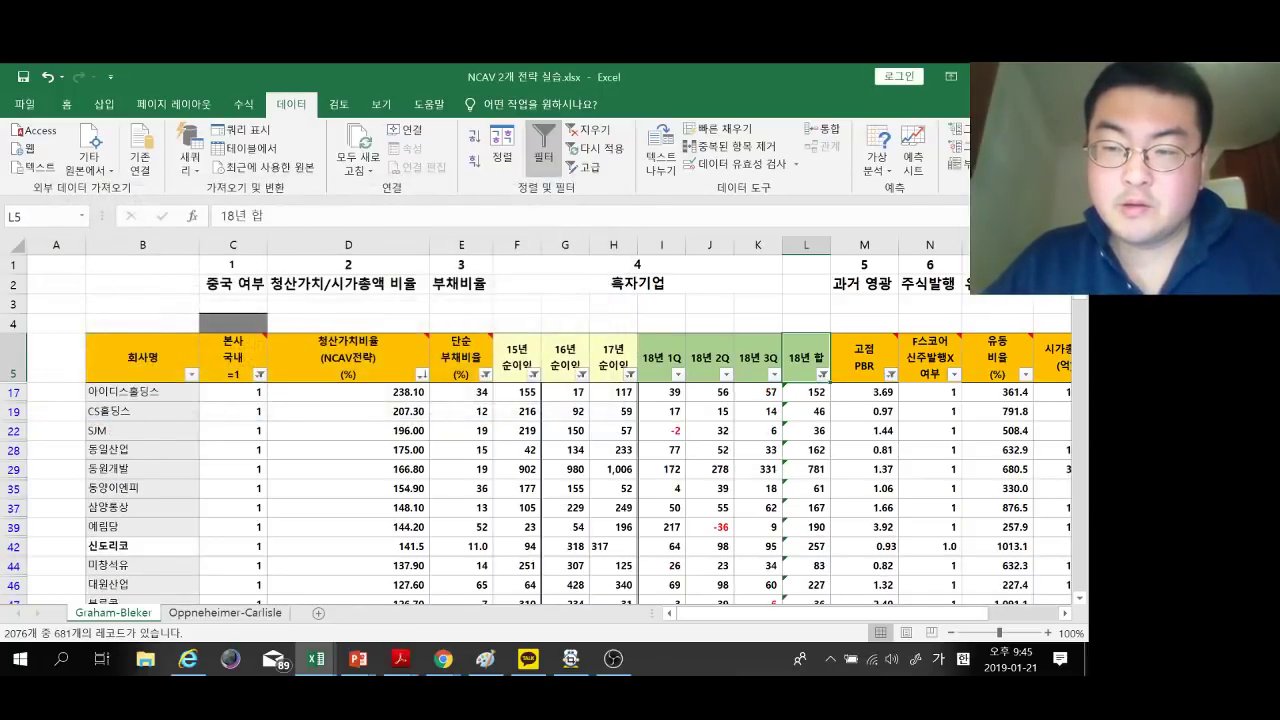
Filter the F스코어 신주발행X 여부 column to show only the values 1 and 1.0.
left_click(955, 374)
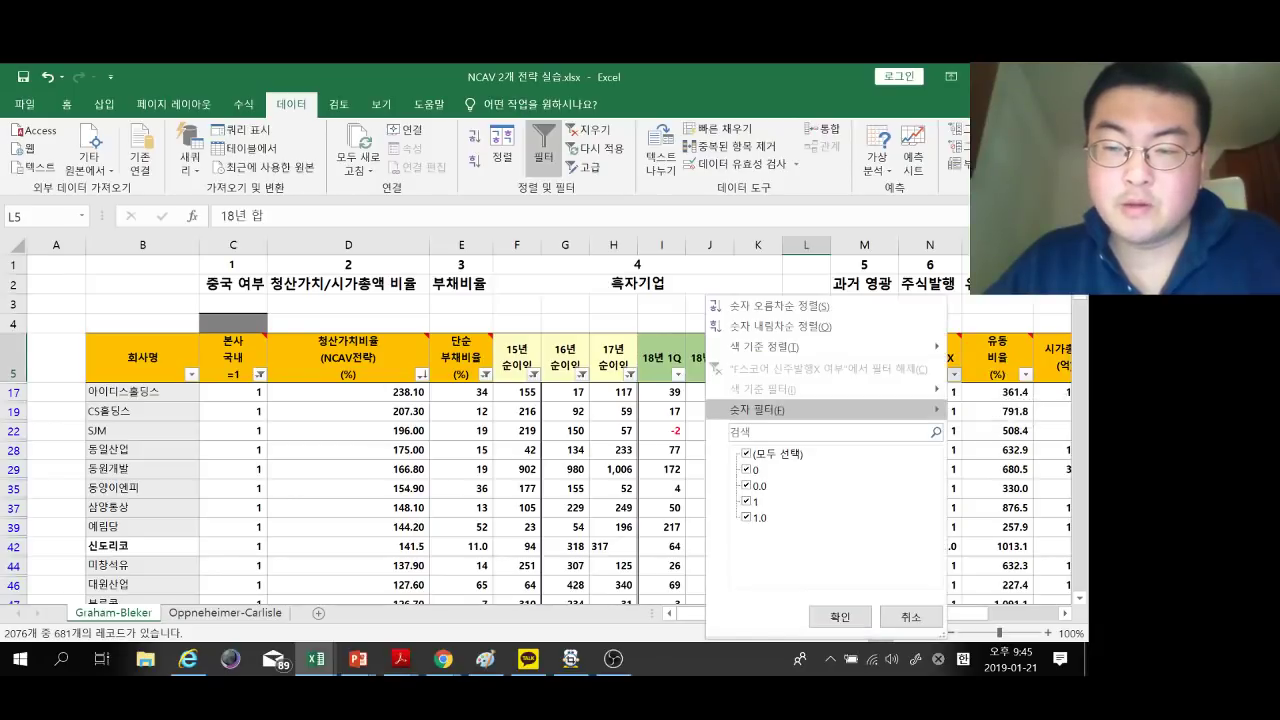
mouse_move(760, 410)
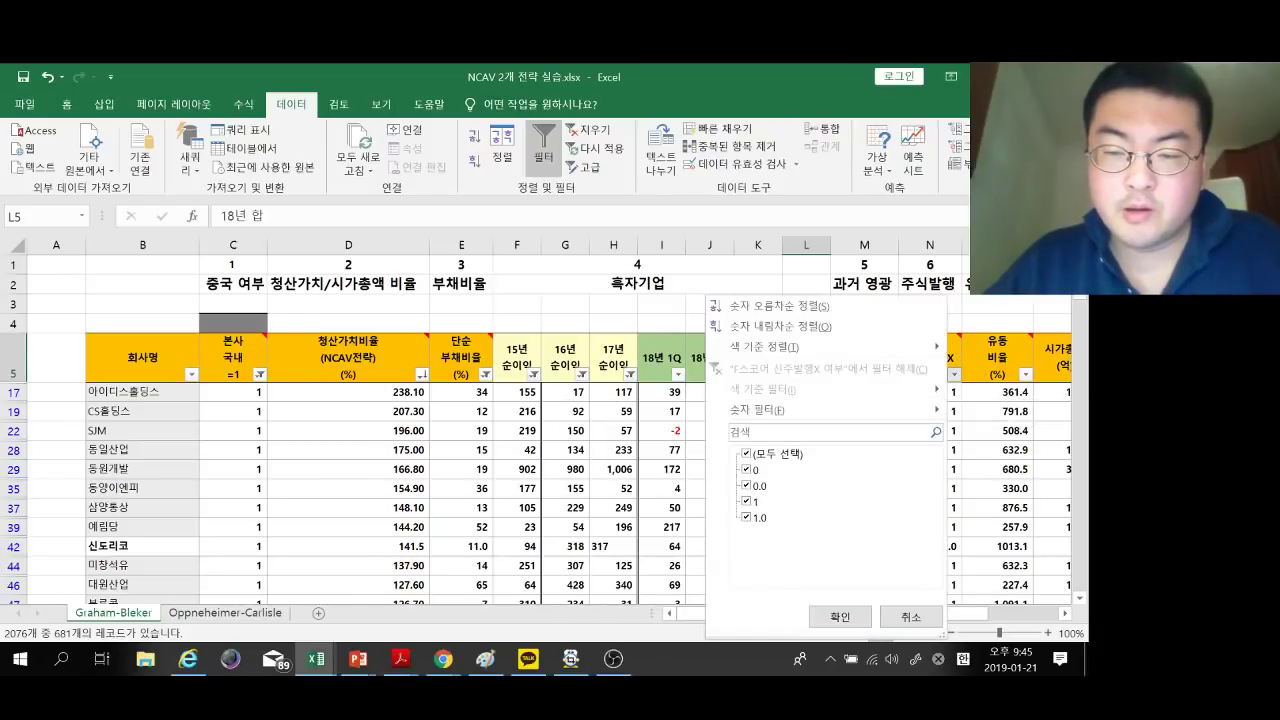
left_click(746, 453)
left_click(746, 501)
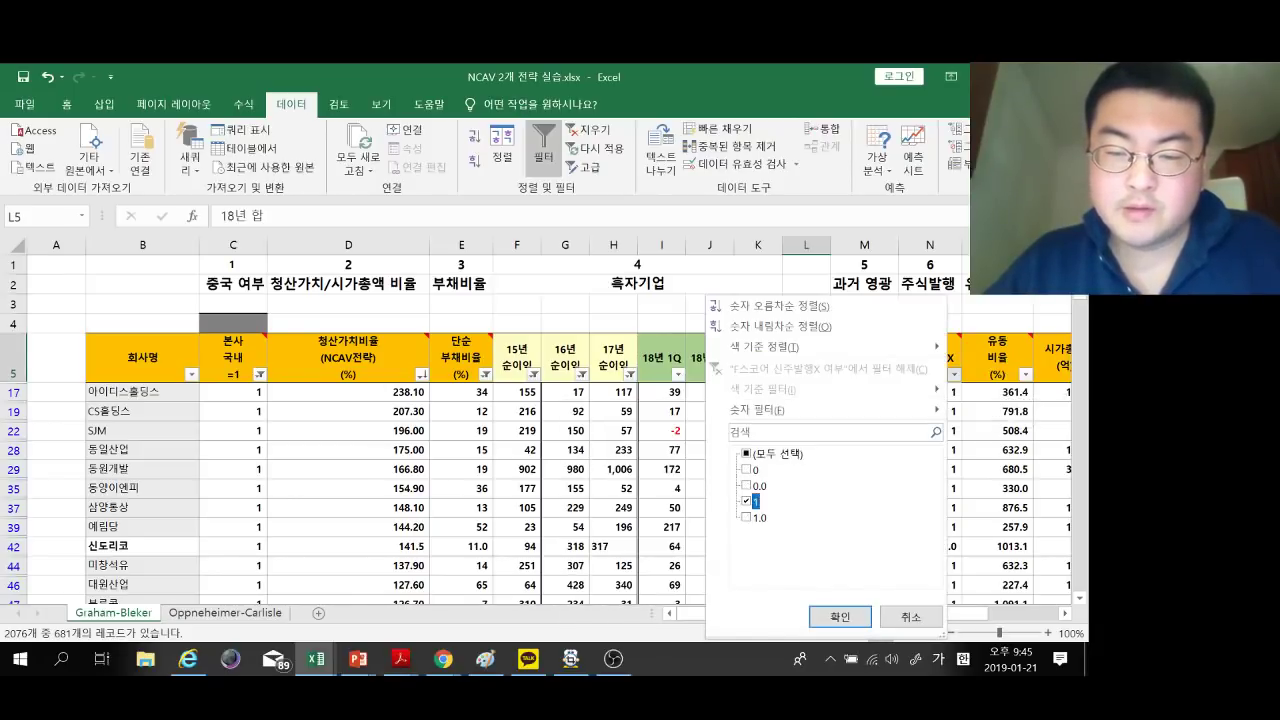
left_click(746, 517)
left_click(840, 616)
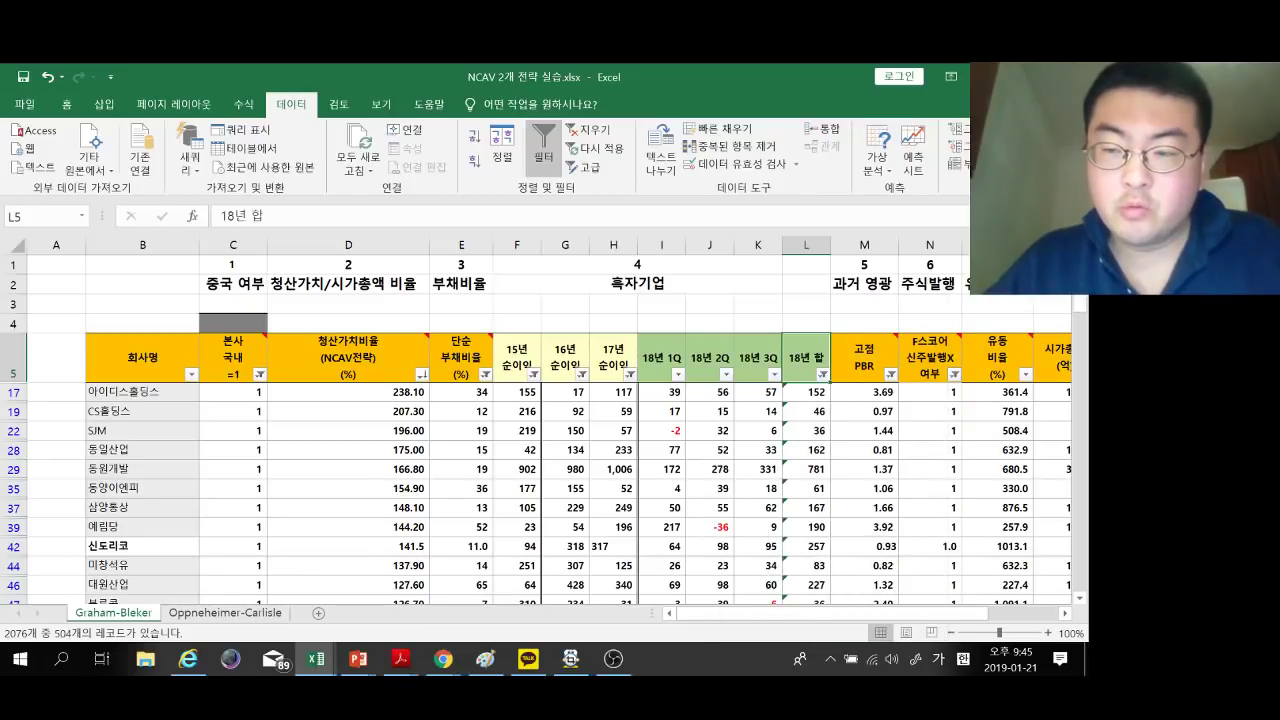
Filter the 유동 비율 (%) column to keep only companies with a ratio greater than 150.
left_click(997, 430)
left_click(997, 392)
scroll(640, 450, "right", 2)
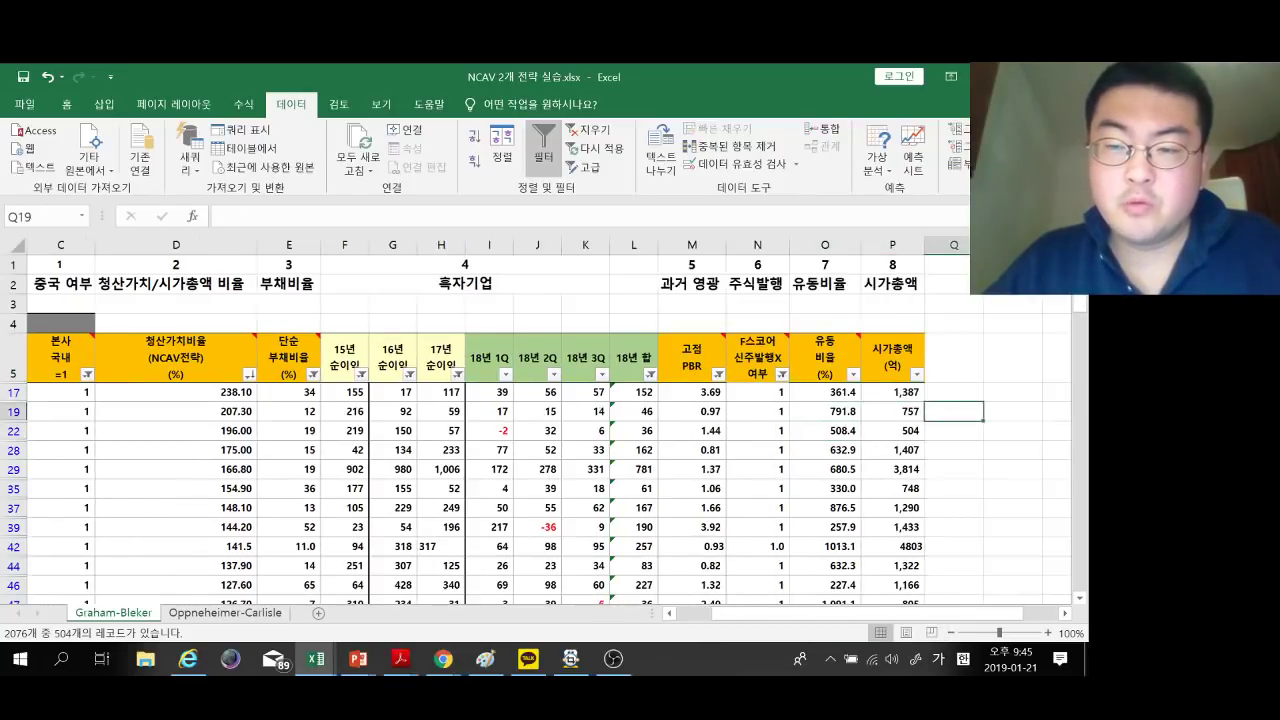
left_click(825, 358)
left_click(853, 374)
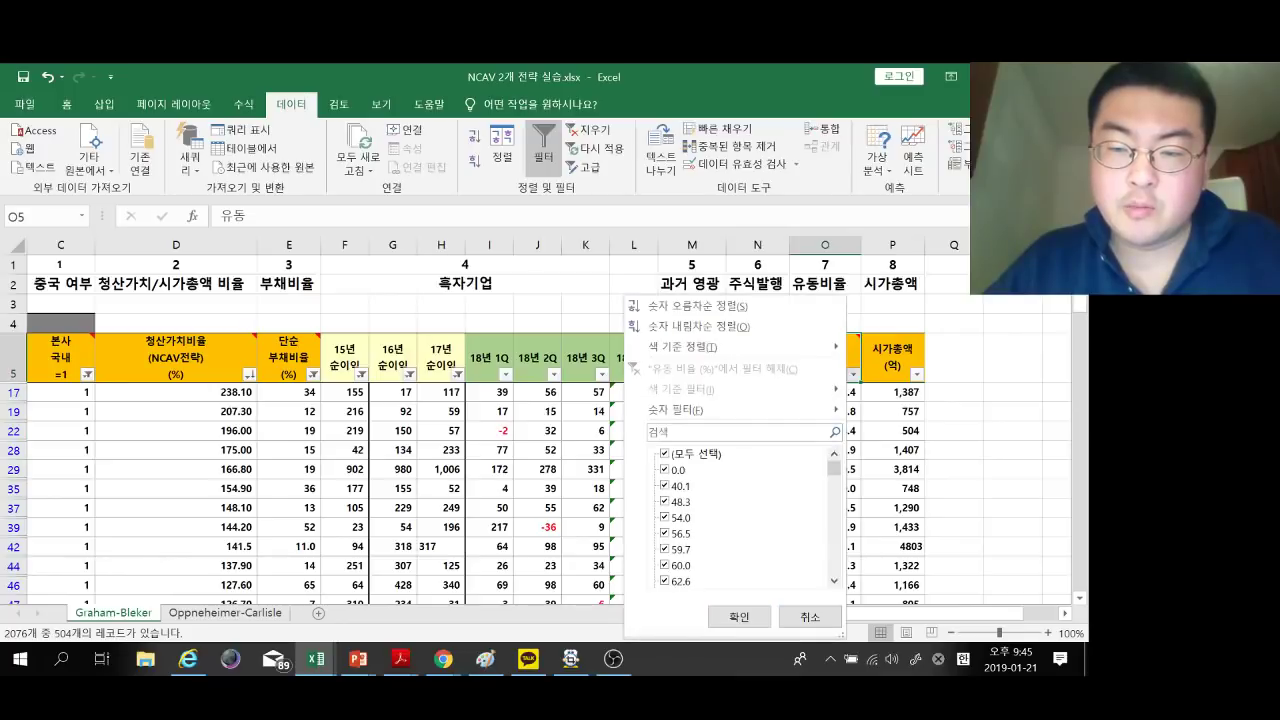
mouse_move(780, 409)
left_click(910, 453)
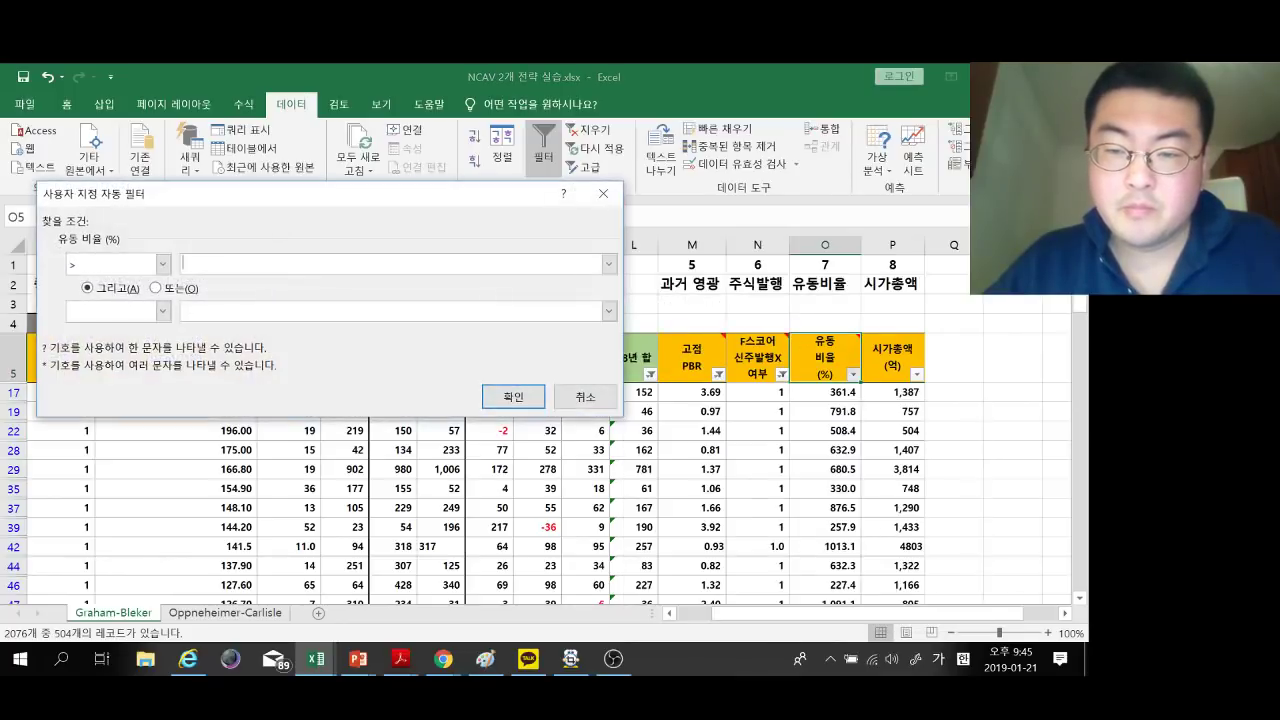
type("1.5")
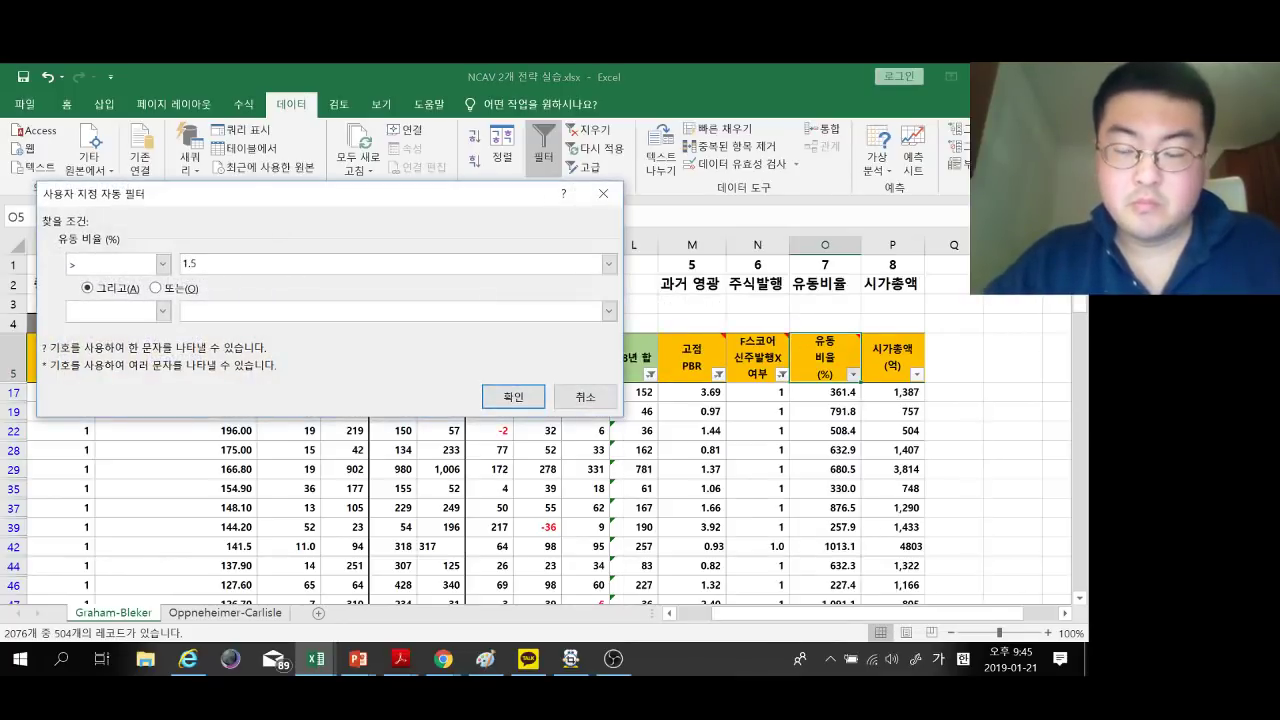
key("BackSpace")
key("BackSpace")
type("50")
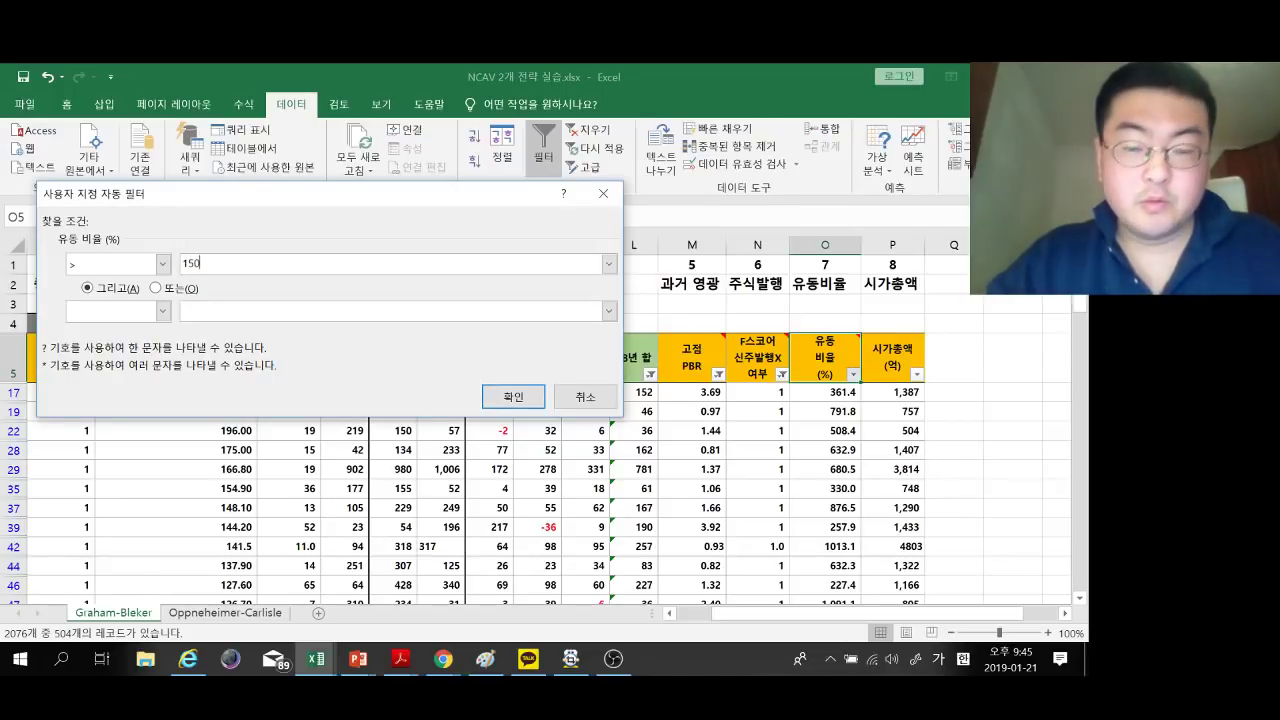
key("Return")
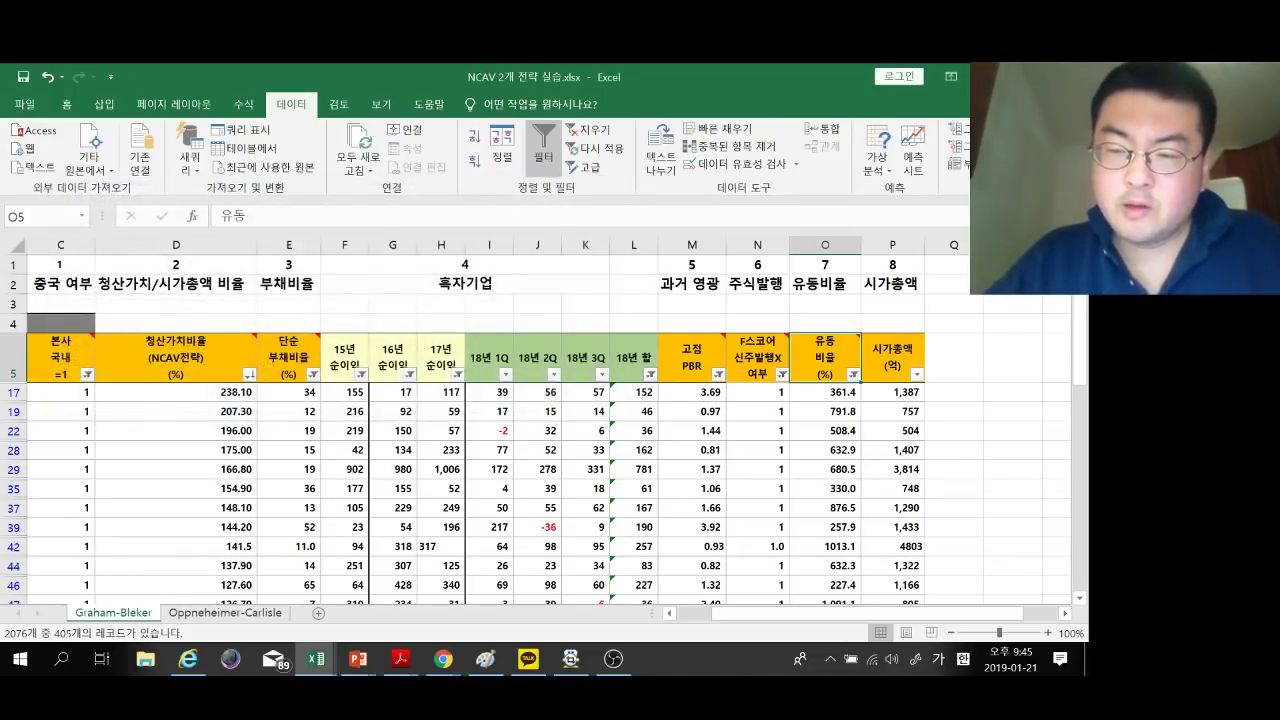
Examine the filtered companies' names against their 청산가치비율 (NCAV전략) values, highlighting the ratios in D17 through D35.
scroll(534, 429, "left", 1)
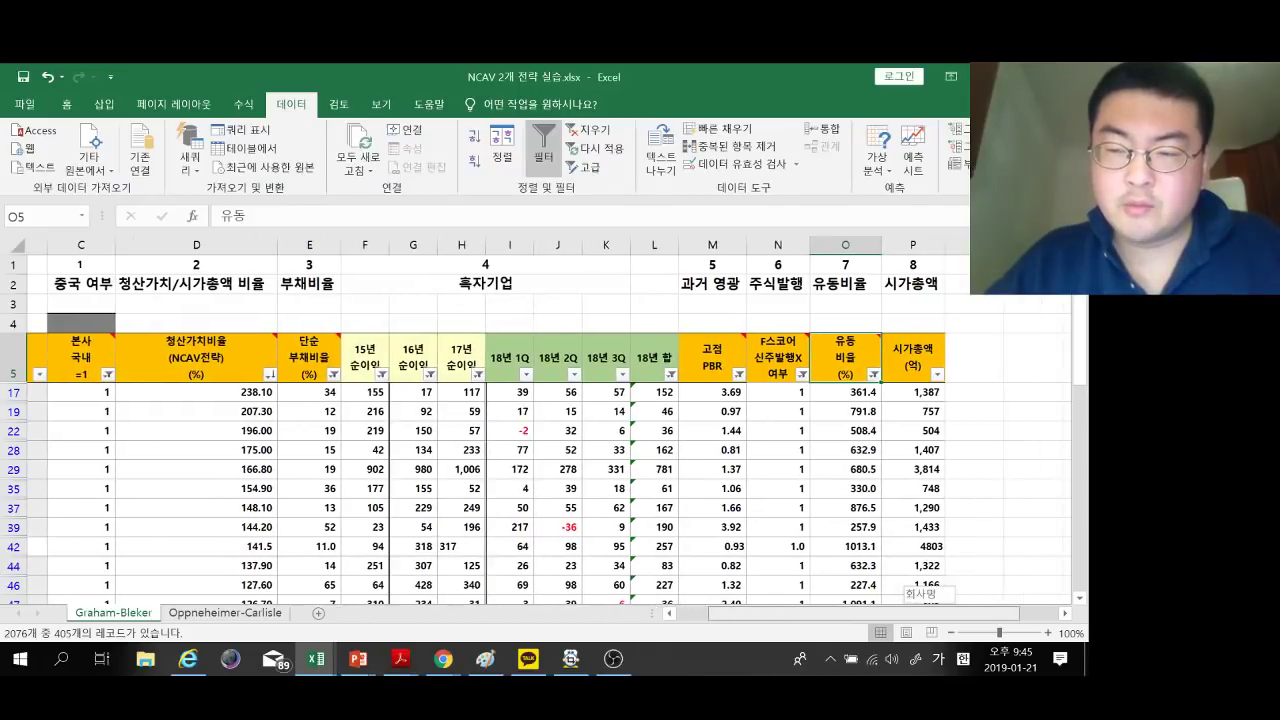
scroll(534, 429, "left", 2)
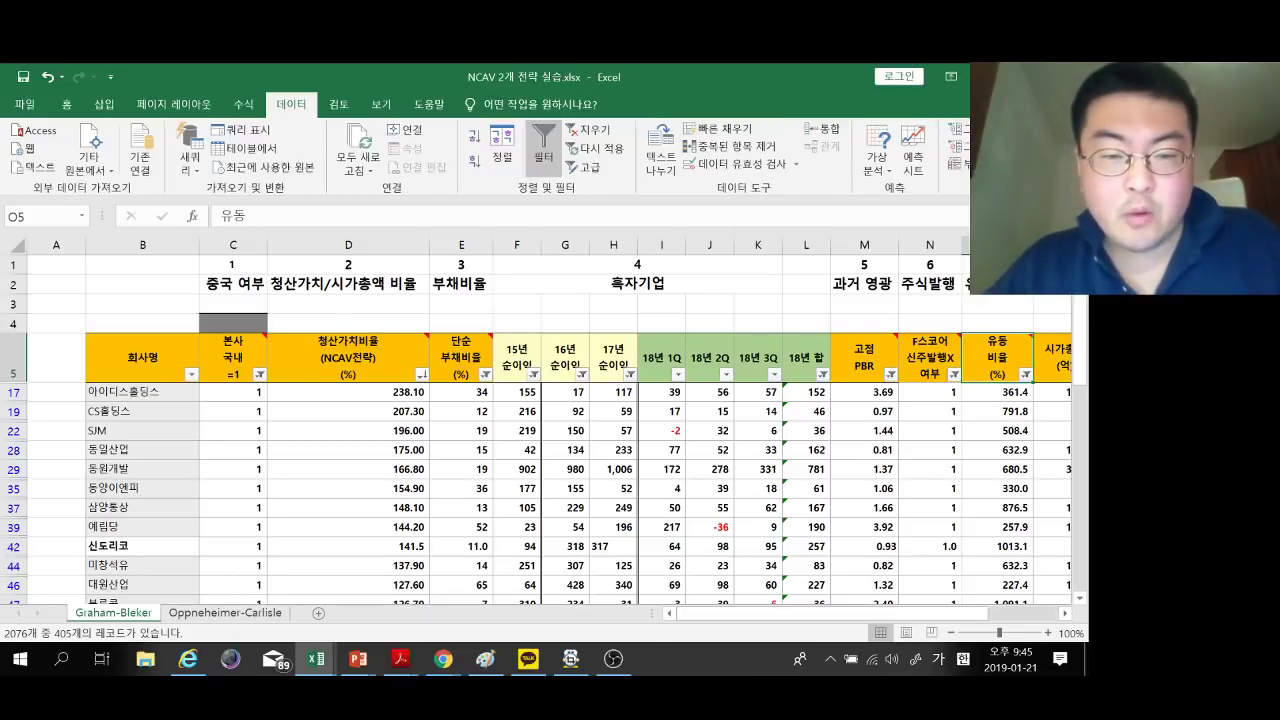
left_click_drag(400, 392, 400, 488)
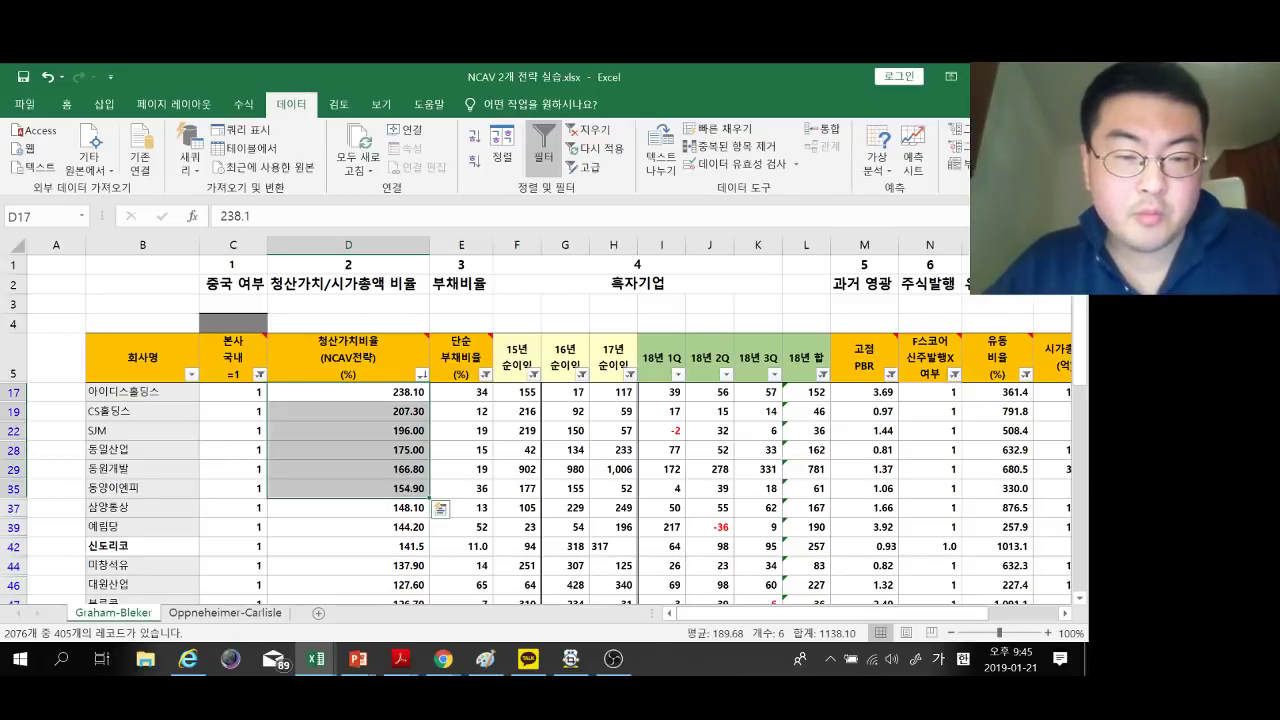
scroll(536, 430, "down", 1)
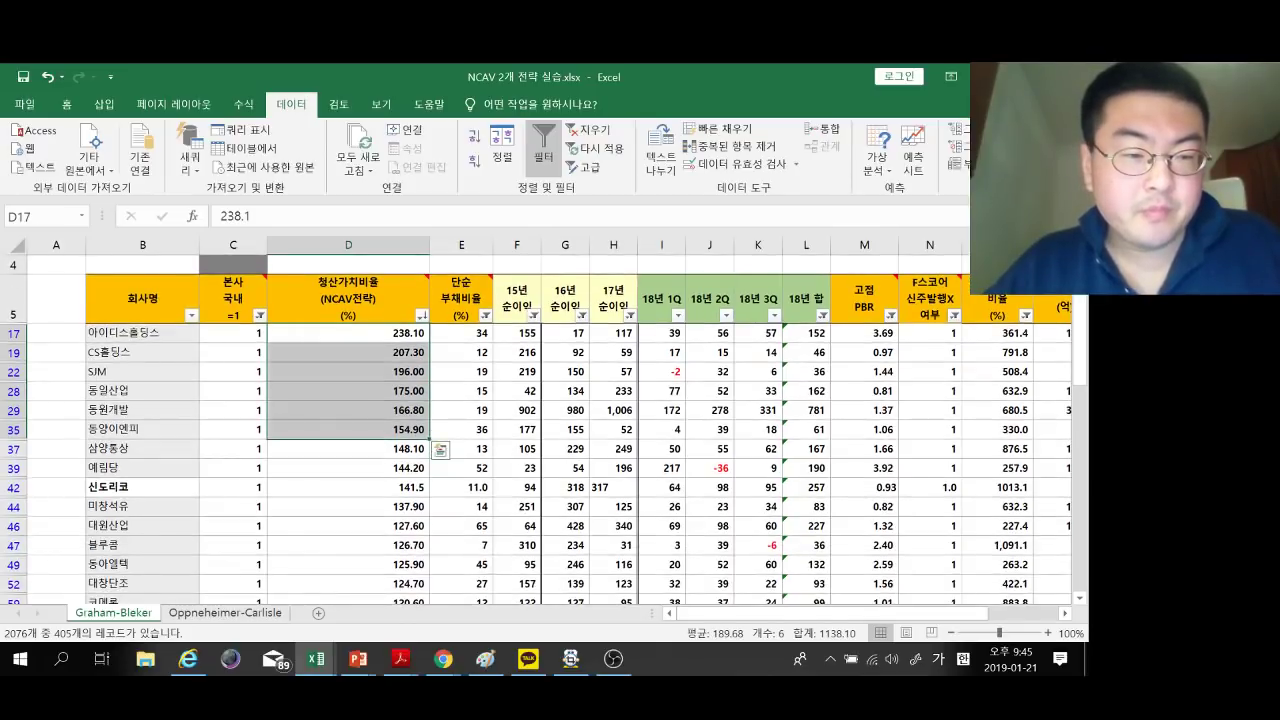
scroll(540, 430, "down", 1)
scroll(540, 430, "up", 2)
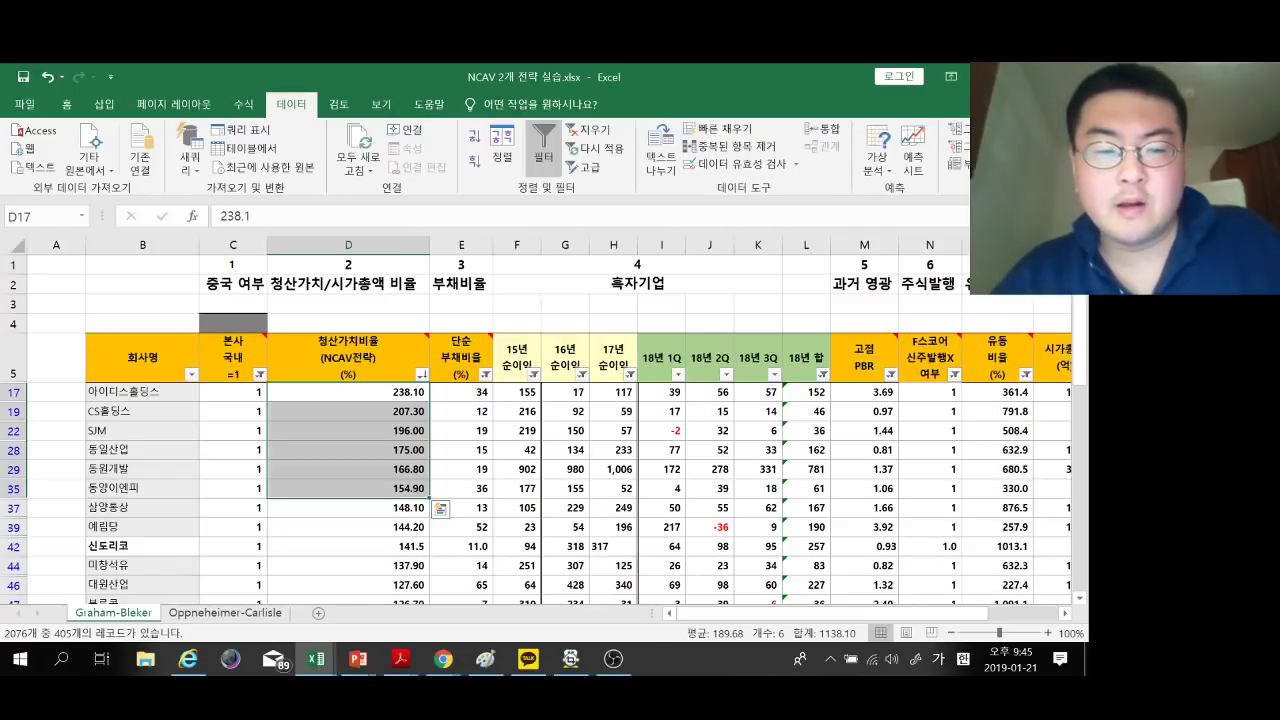
scroll(536, 430, "down", 1)
scroll(536, 430, "up", 1)
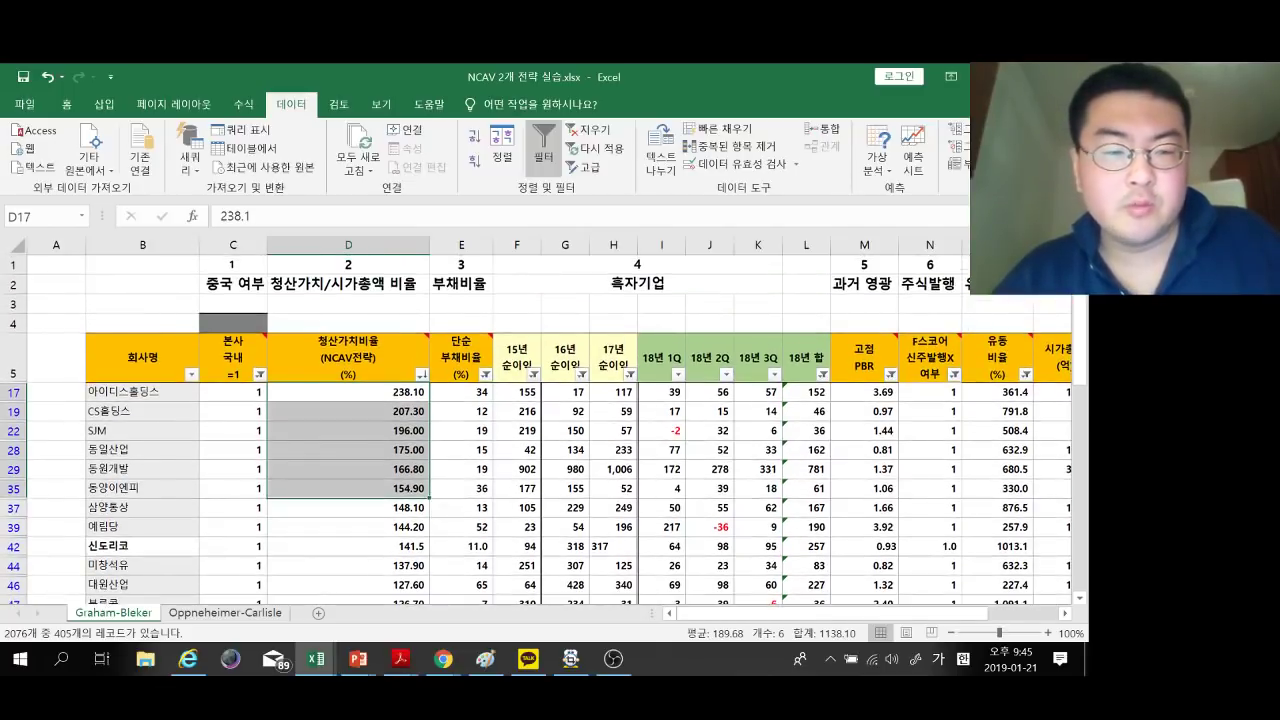
Hide rows 17 and 19, which hold the two holding companies 아이디스홀딩스 and CS홀딩스.
left_click_drag(13, 392, 13, 411)
right_click(14, 411)
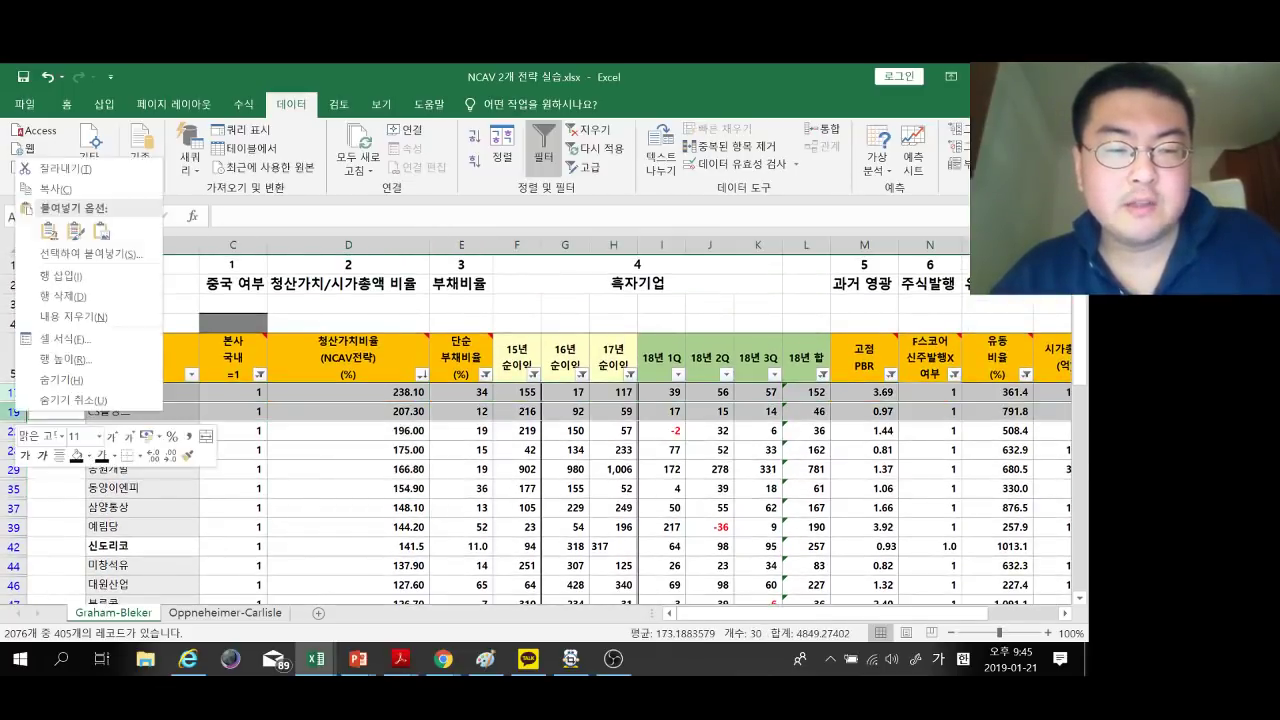
left_click(61, 380)
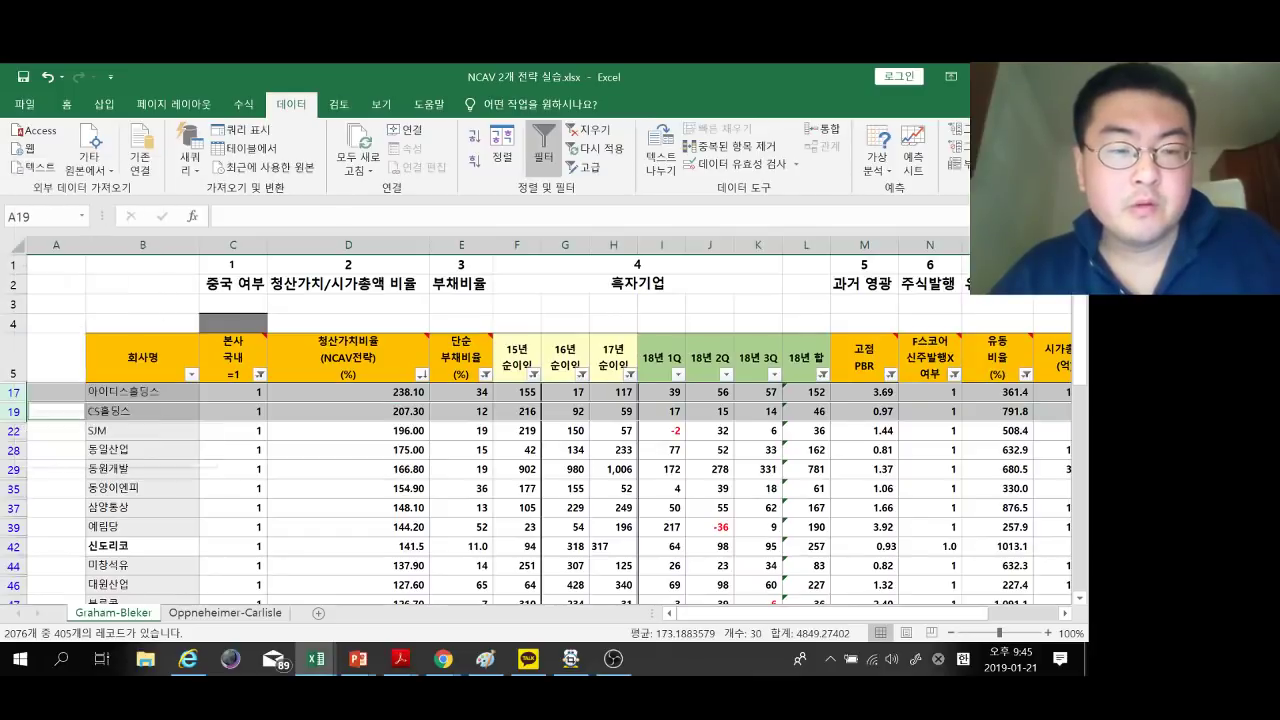
left_click(348, 430)
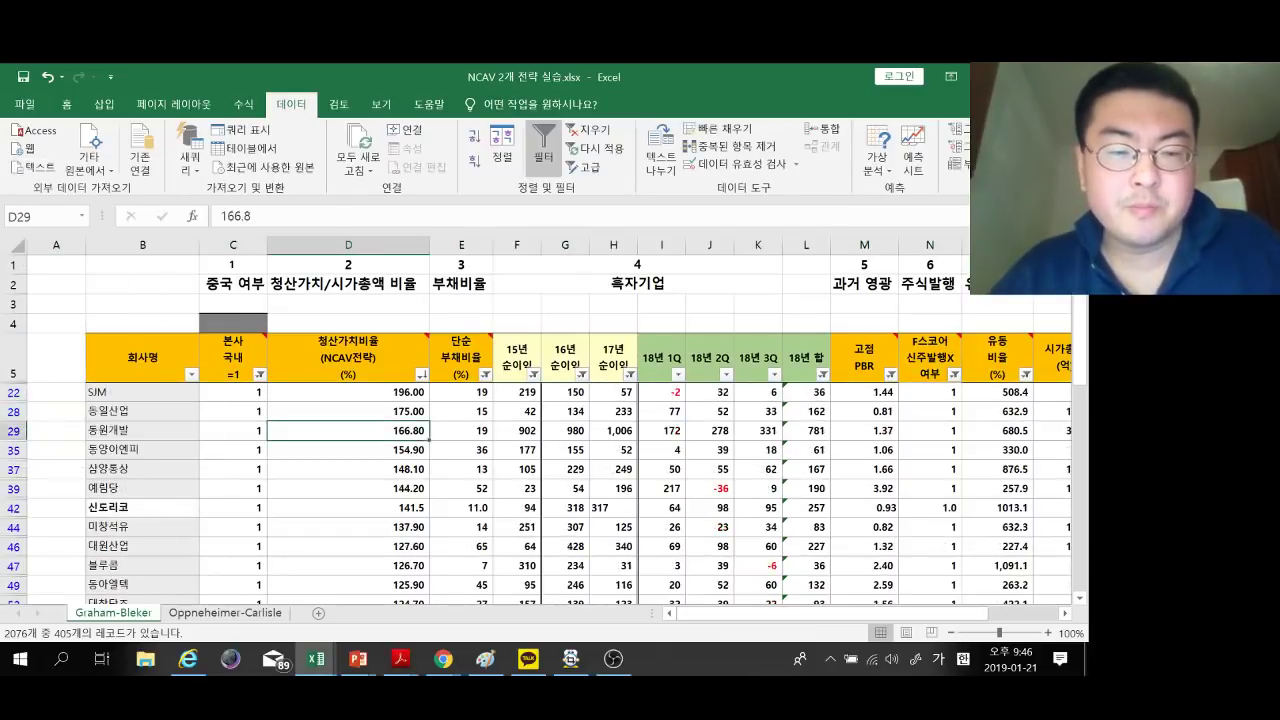
Highlight the company names from SJM down to 새론오토모티브 and review their liquidation value ratios.
scroll(536, 430, "down", 1)
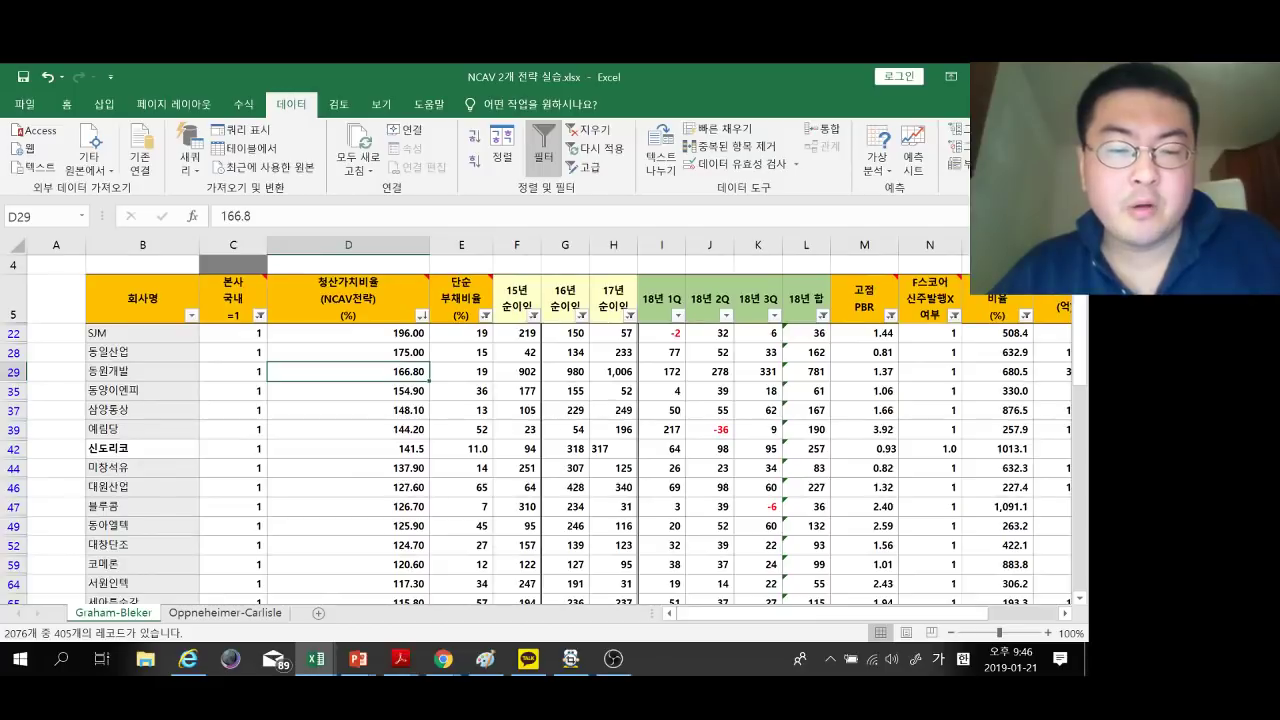
scroll(536, 430, "up", 1)
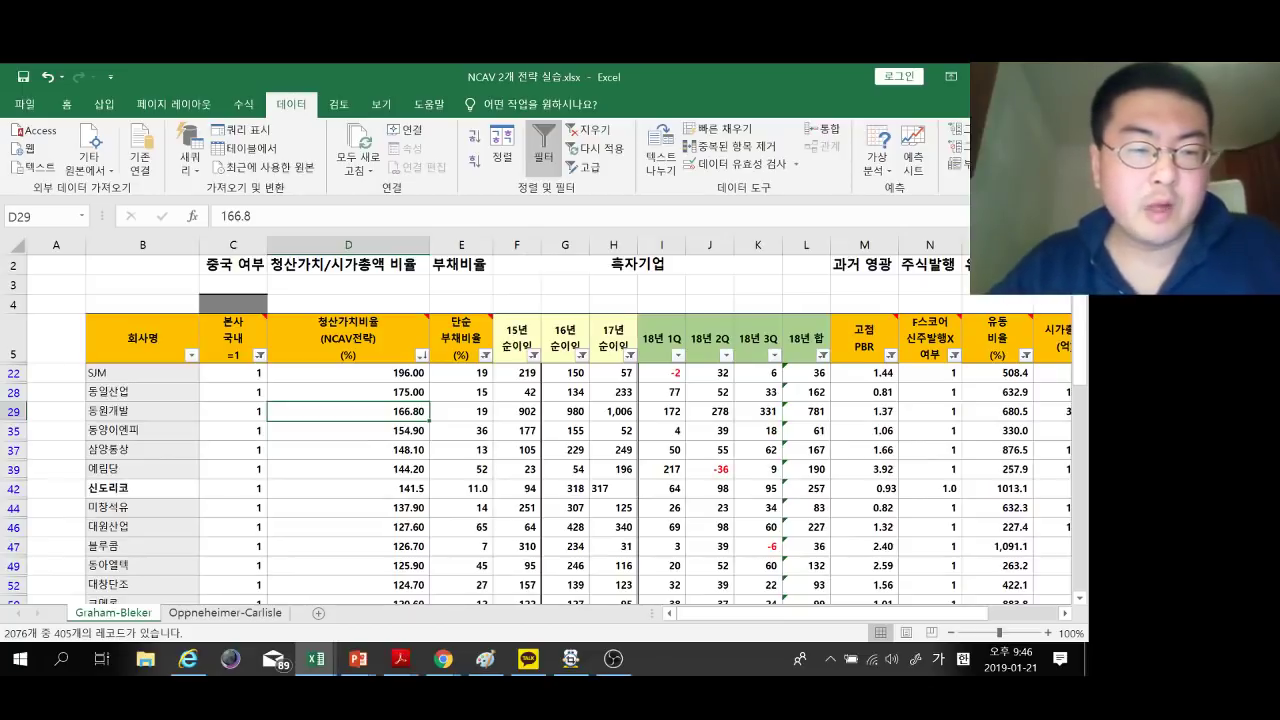
left_click_drag(143, 372, 199, 540)
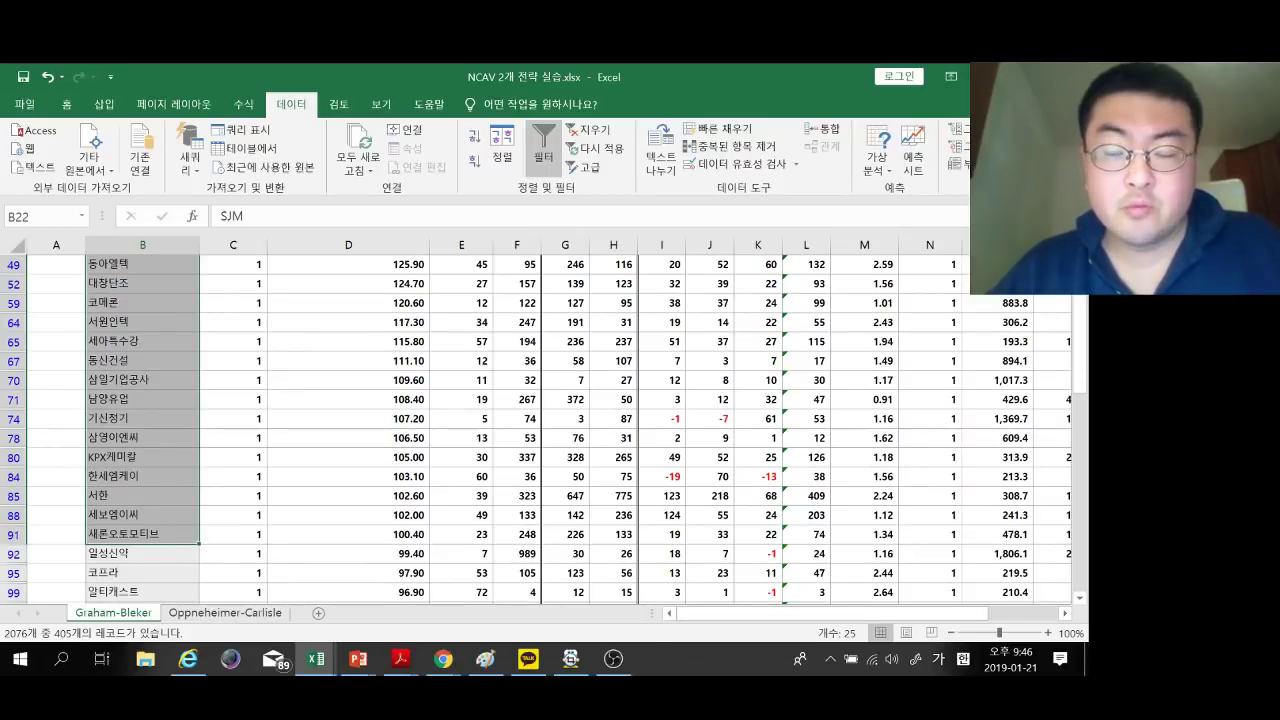
scroll(540, 430, "up", 5)
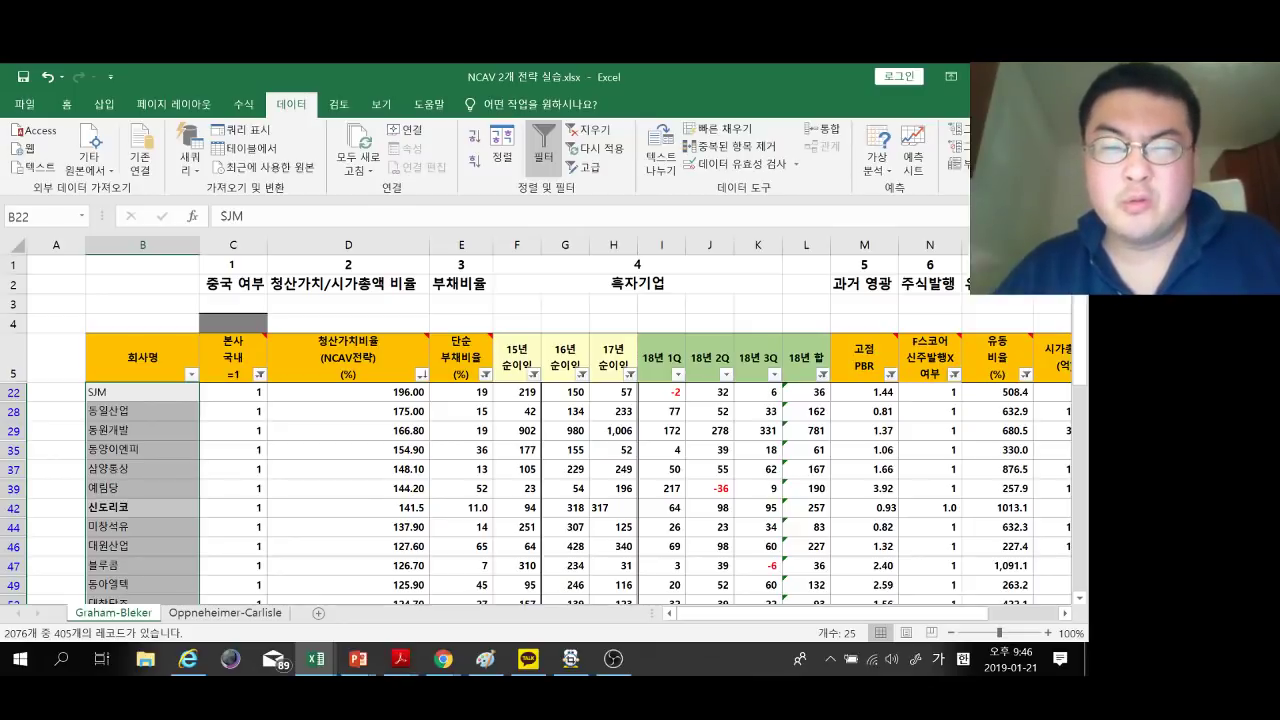
Check the F스코어 신주발행X 여부 and 유동 비율 (%) values of the leading companies.
left_click(930, 507)
key("Up")
key("Up")
key("Up")
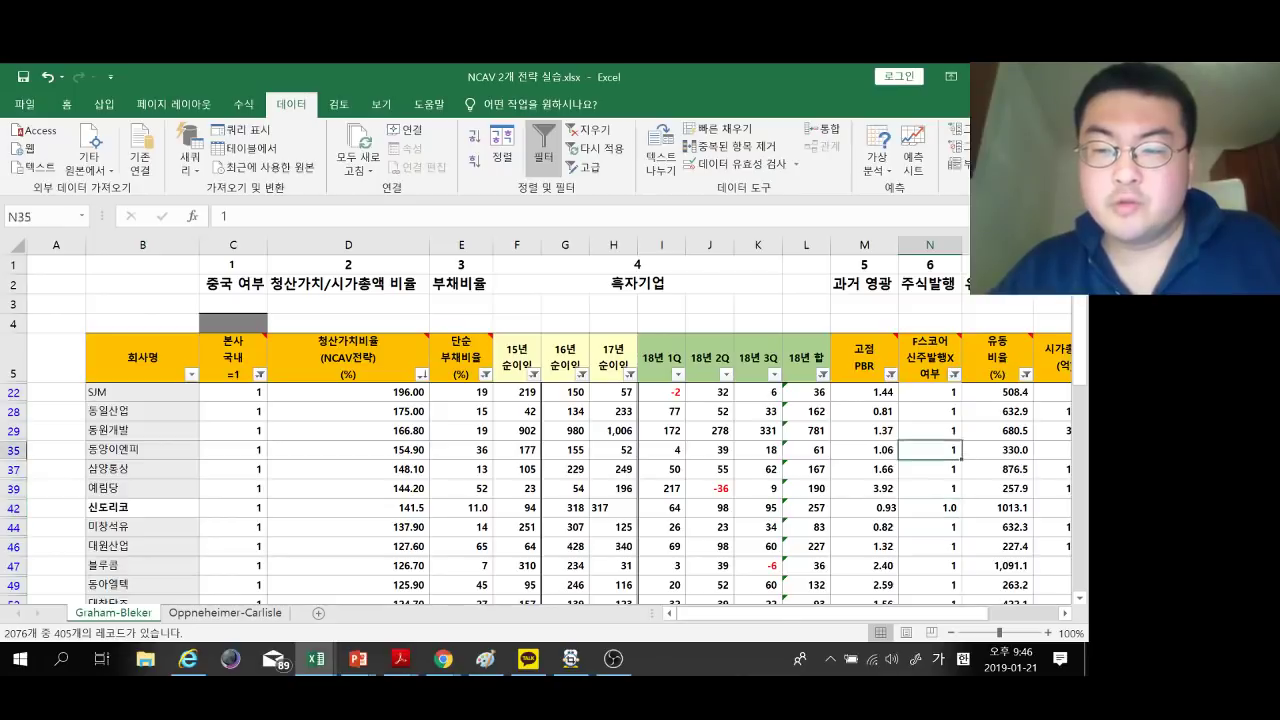
key("Right")
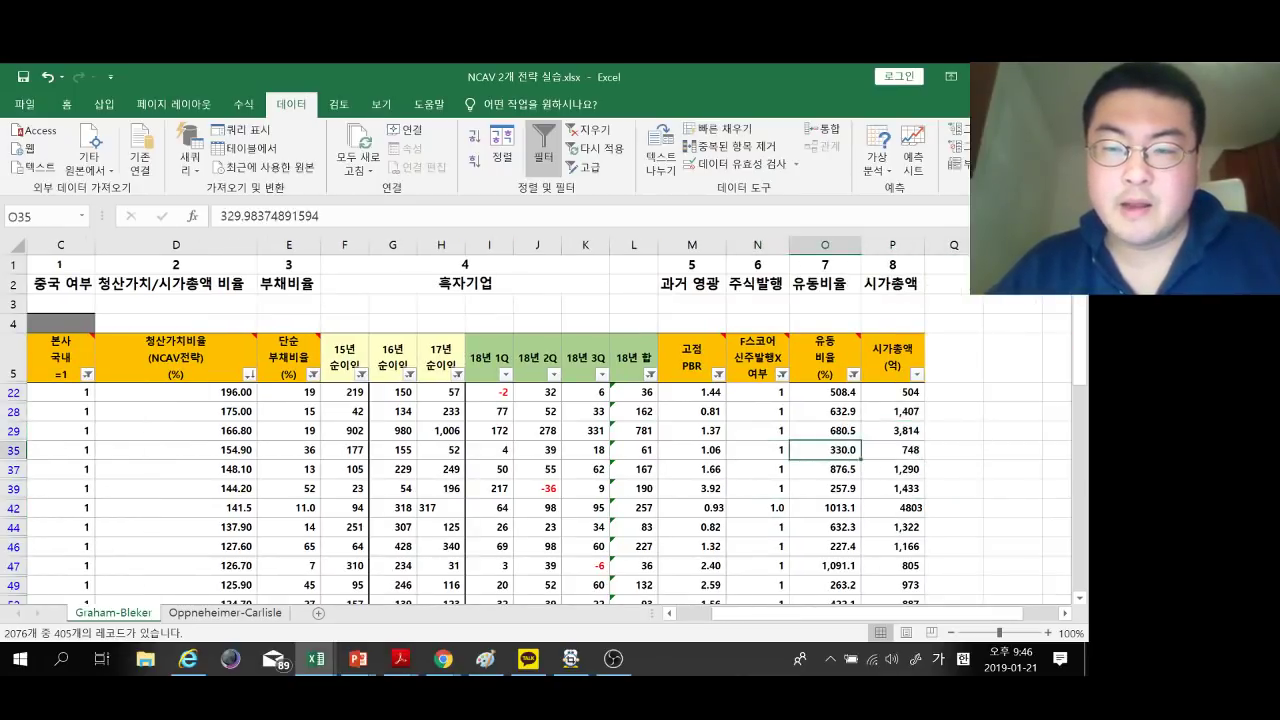
key("Up")
key("Up")
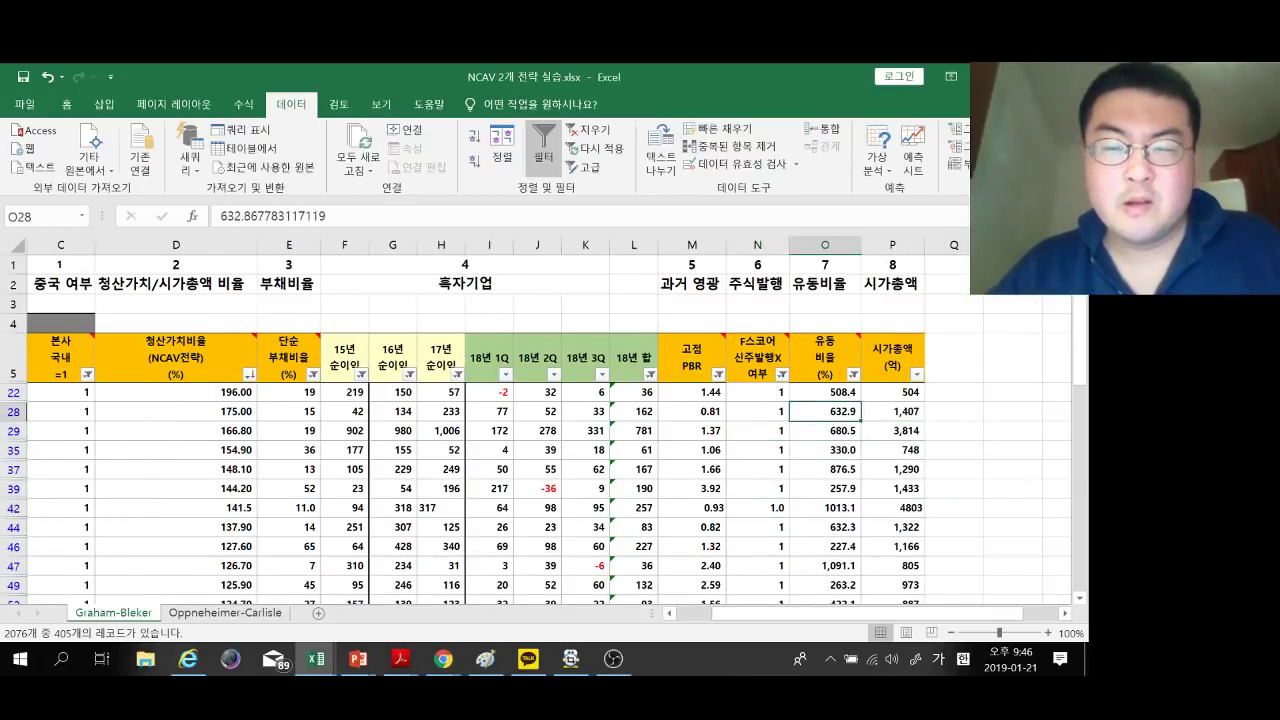
Review the 시가총액 (억) column for large companies, highlighting the 동원개발 row and the 신도리코 market cap.
left_click(892, 392)
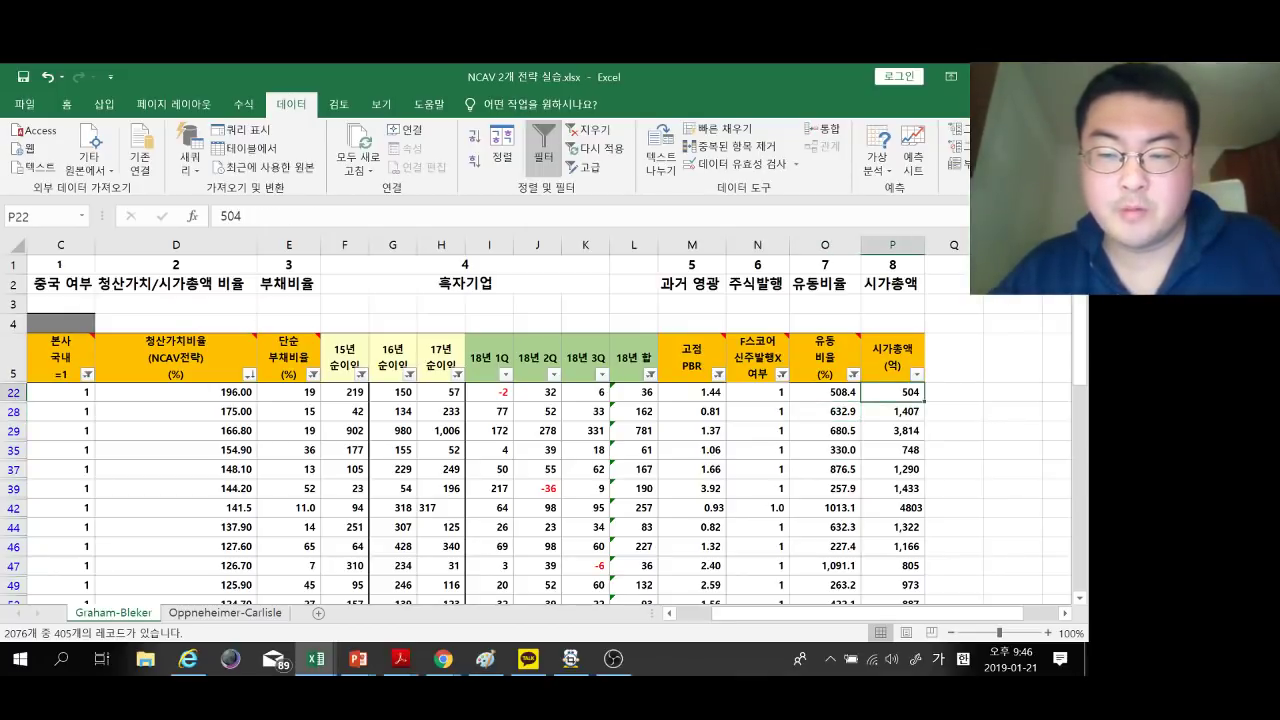
scroll(536, 430, "down", 2)
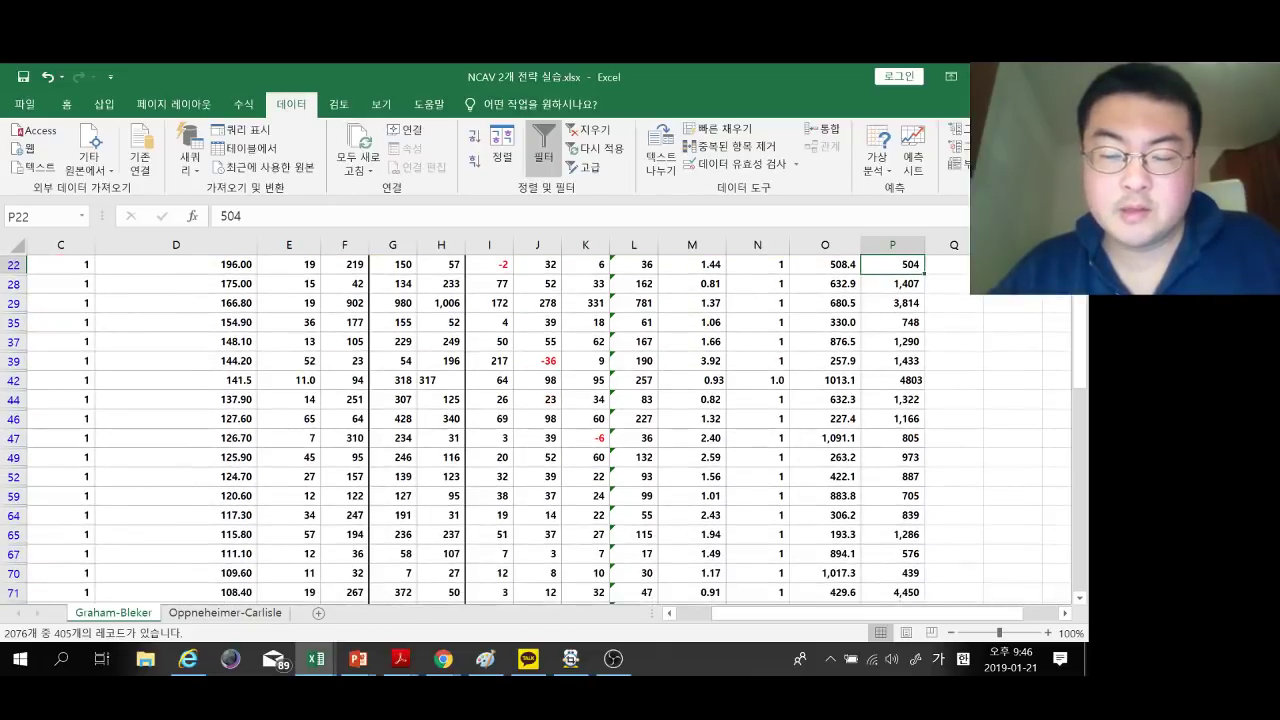
scroll(536, 430, "up", 2)
key("Down")
key("Down")
key("ctrl+shift+Left")
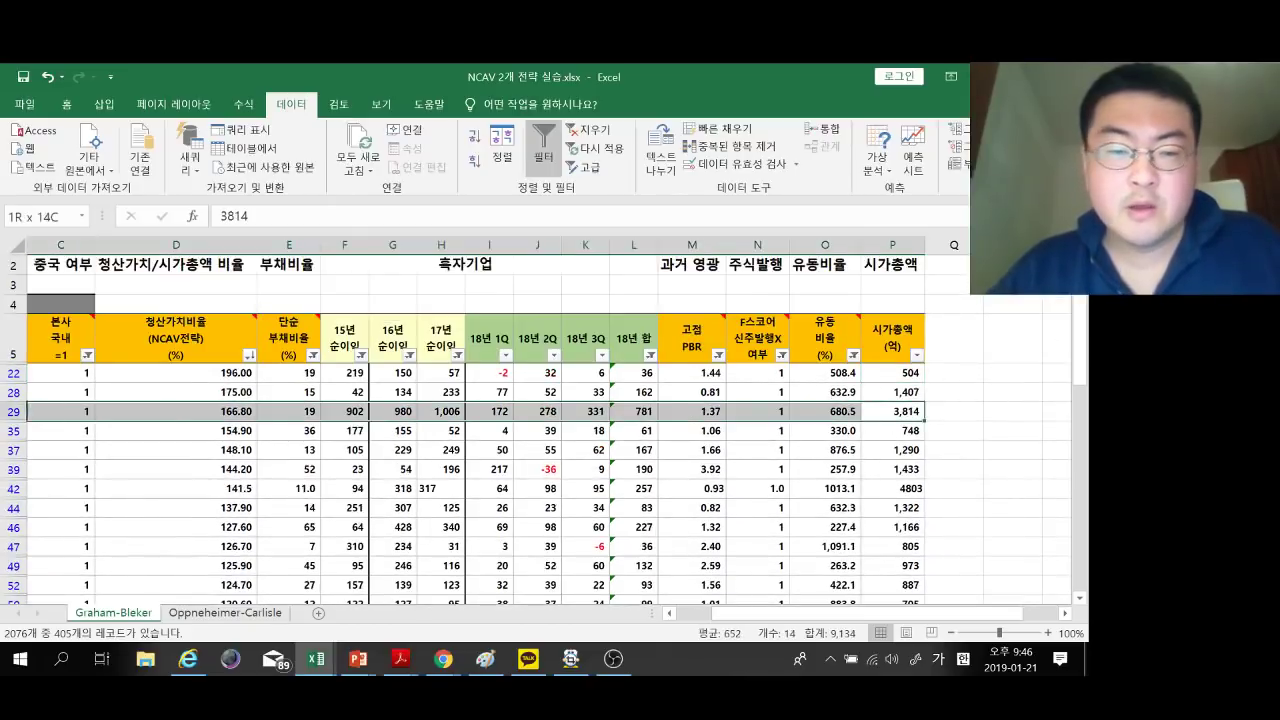
key("shift+Down")
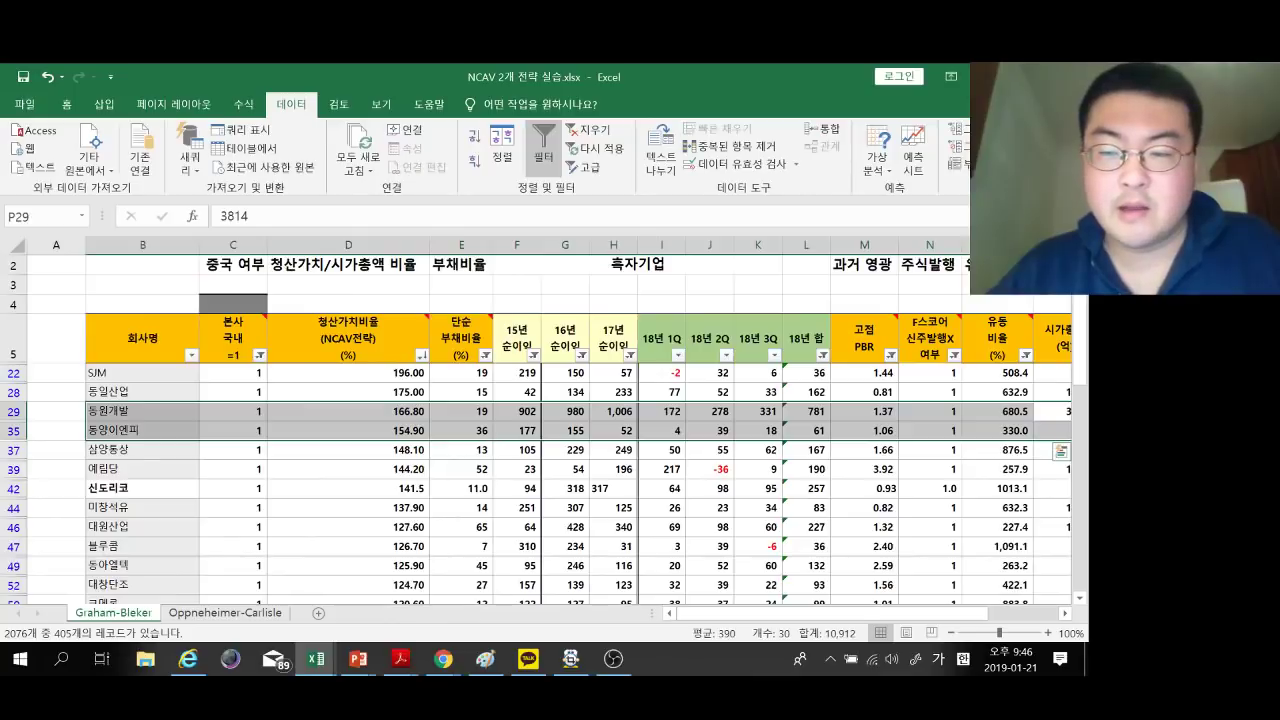
key("Down")
key("Down")
key("Down")
key("Down")
key("Left")
key("shift+Right")
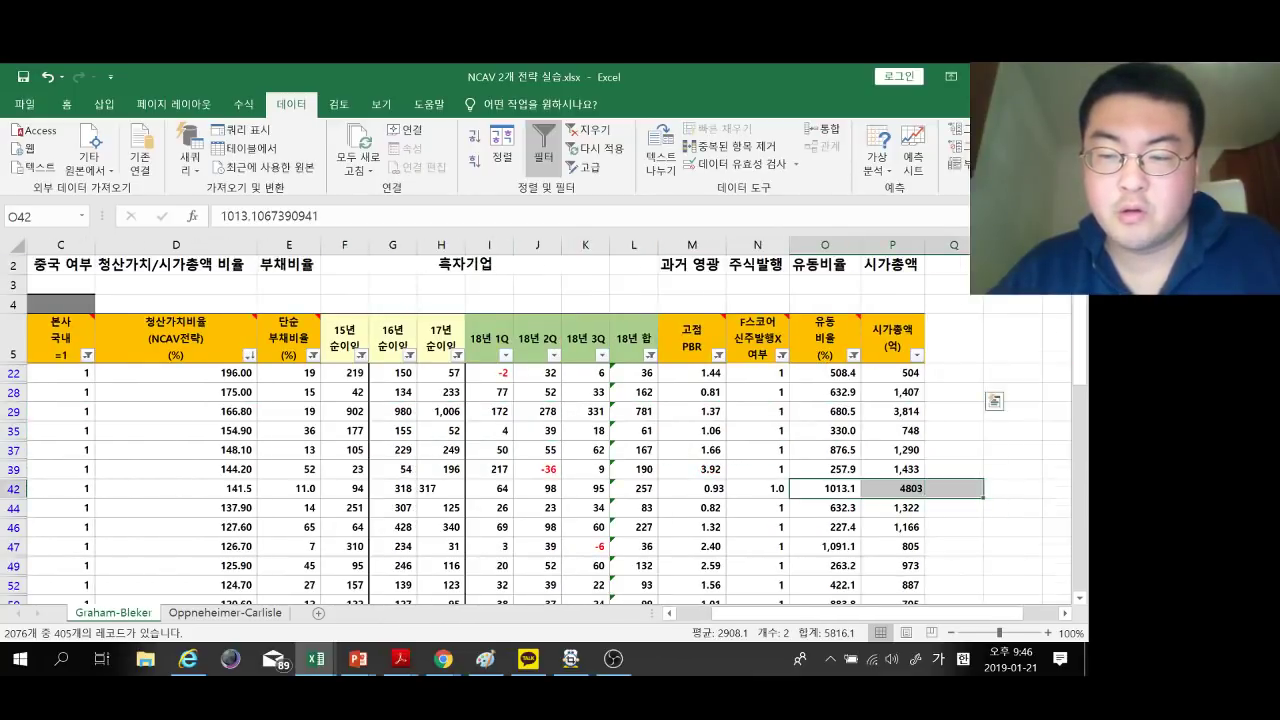
Look further down the market caps, highlight the 남양유업 row through its company name, and return to the list's start.
scroll(536, 430, "down", 2)
scroll(536, 430, "up", 1)
scroll(536, 430, "down", 2)
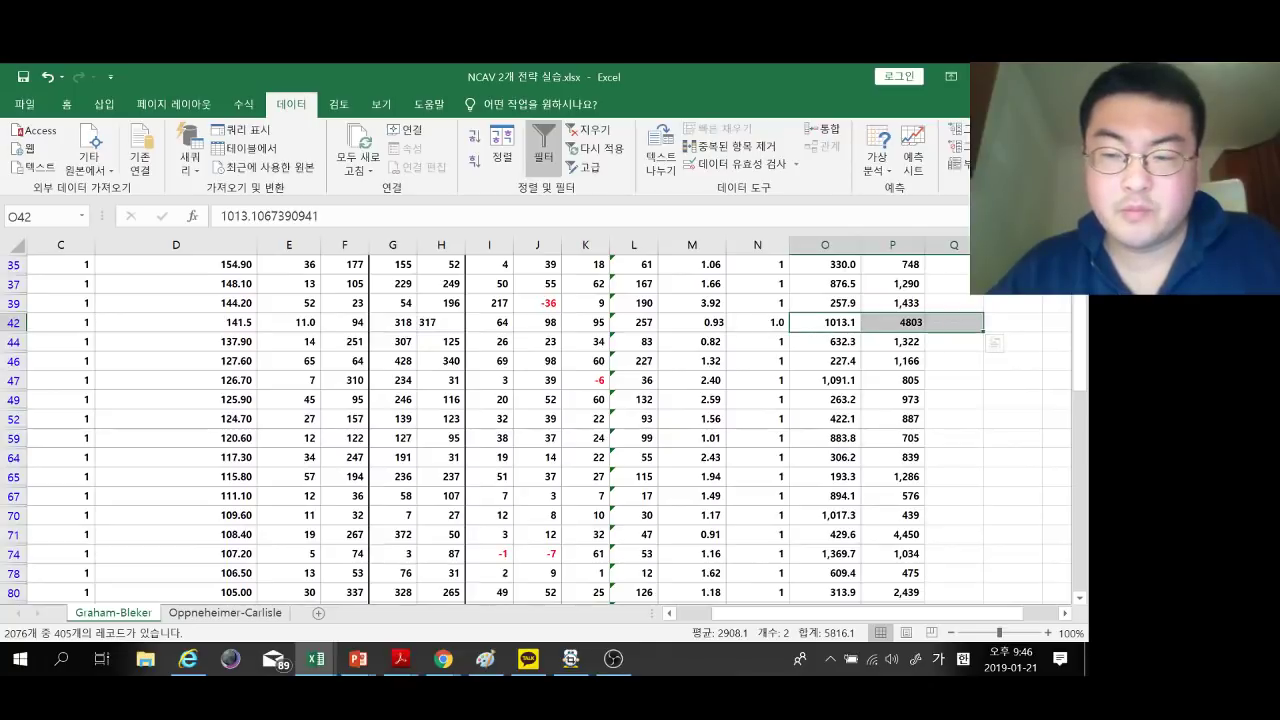
left_click(892, 534)
key("ctrl+shift+Left")
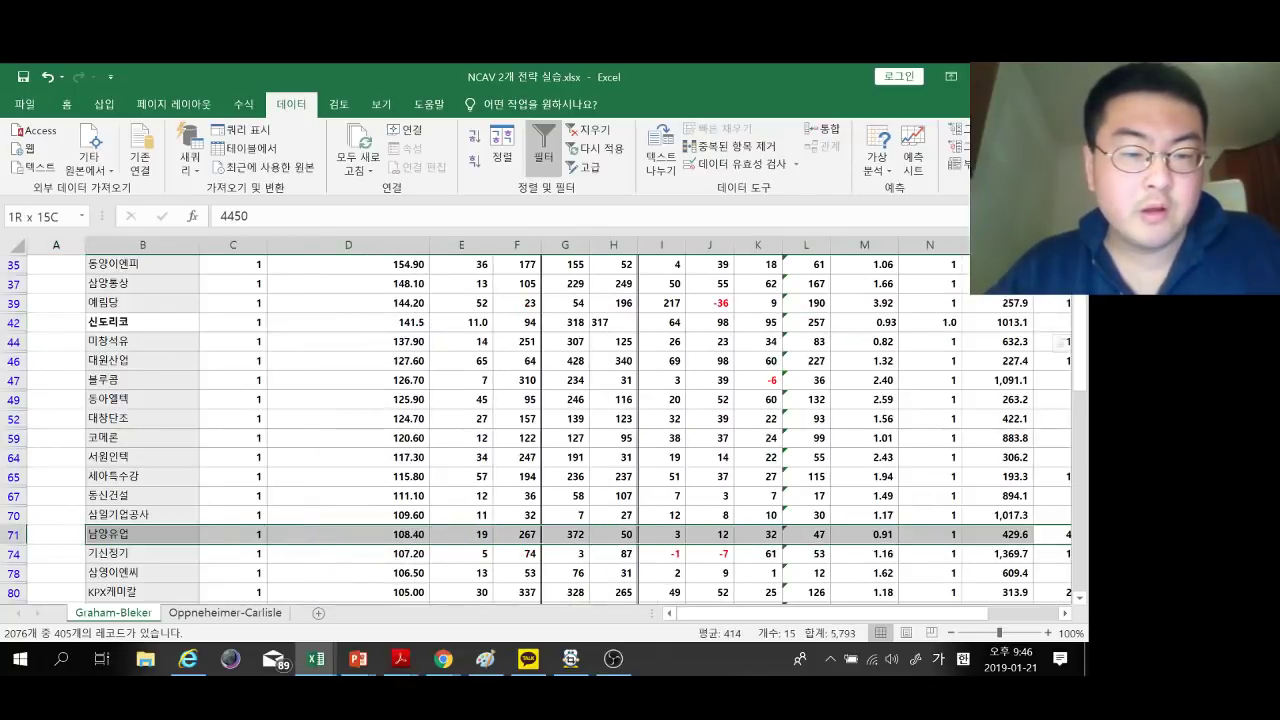
mouse_move(870, 612)
left_mouse_down()
mouse_move(931, 612)
mouse_move(851, 612)
left_mouse_up()
scroll(1060, 590, "up", 1)
scroll(540, 430, "up", 1)
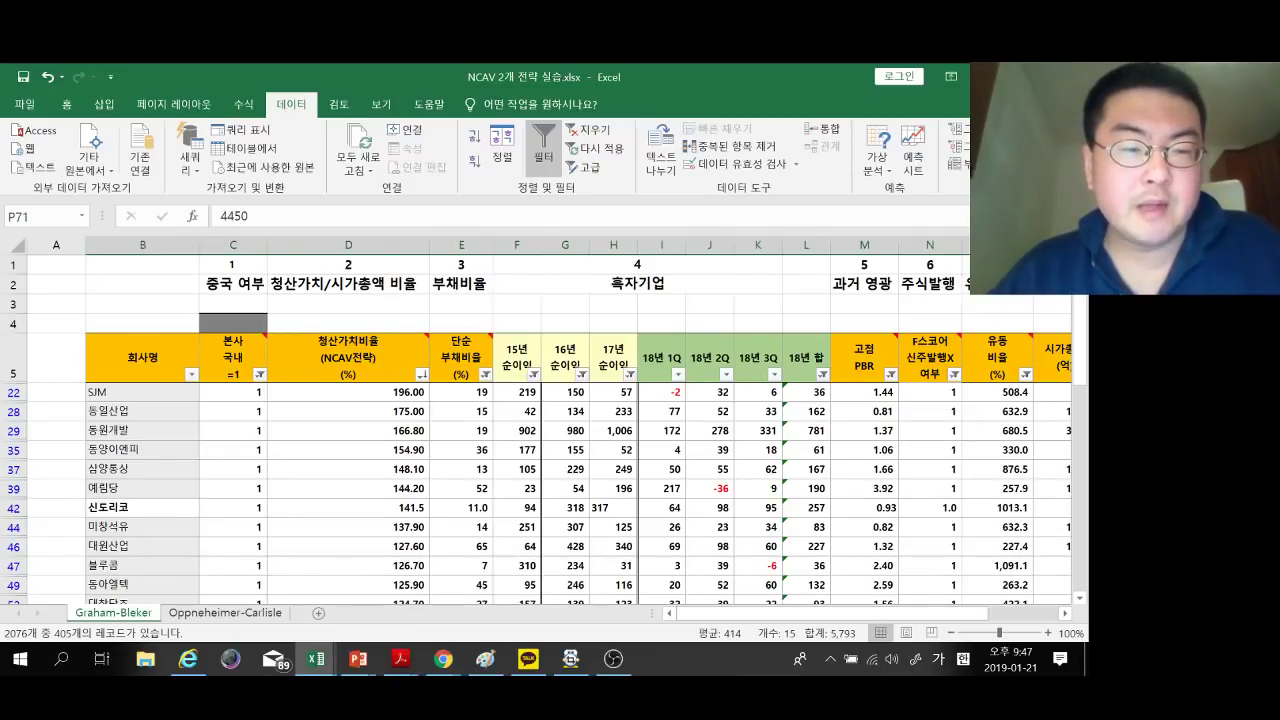
Select the SJM company name, switch to the QuantKing(2019.01.18).xlsb workbook and open its 종목현황 sheet.
left_click(142, 392)
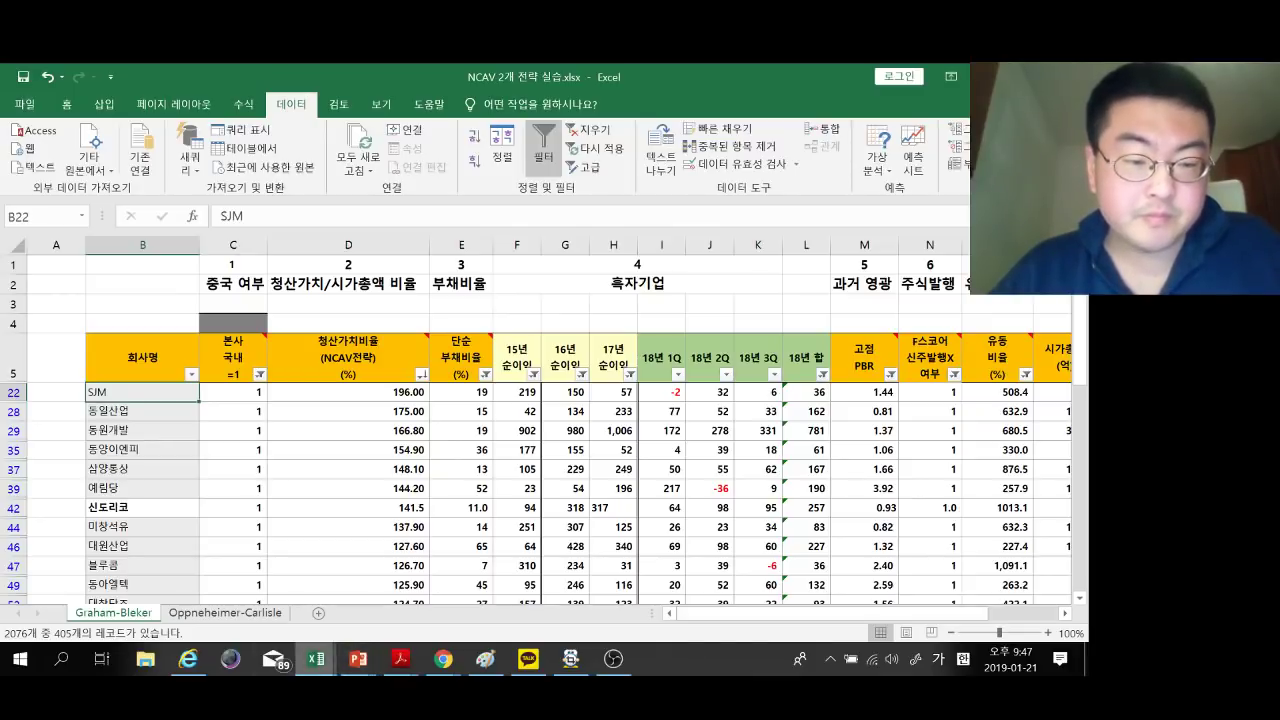
left_click(443, 658)
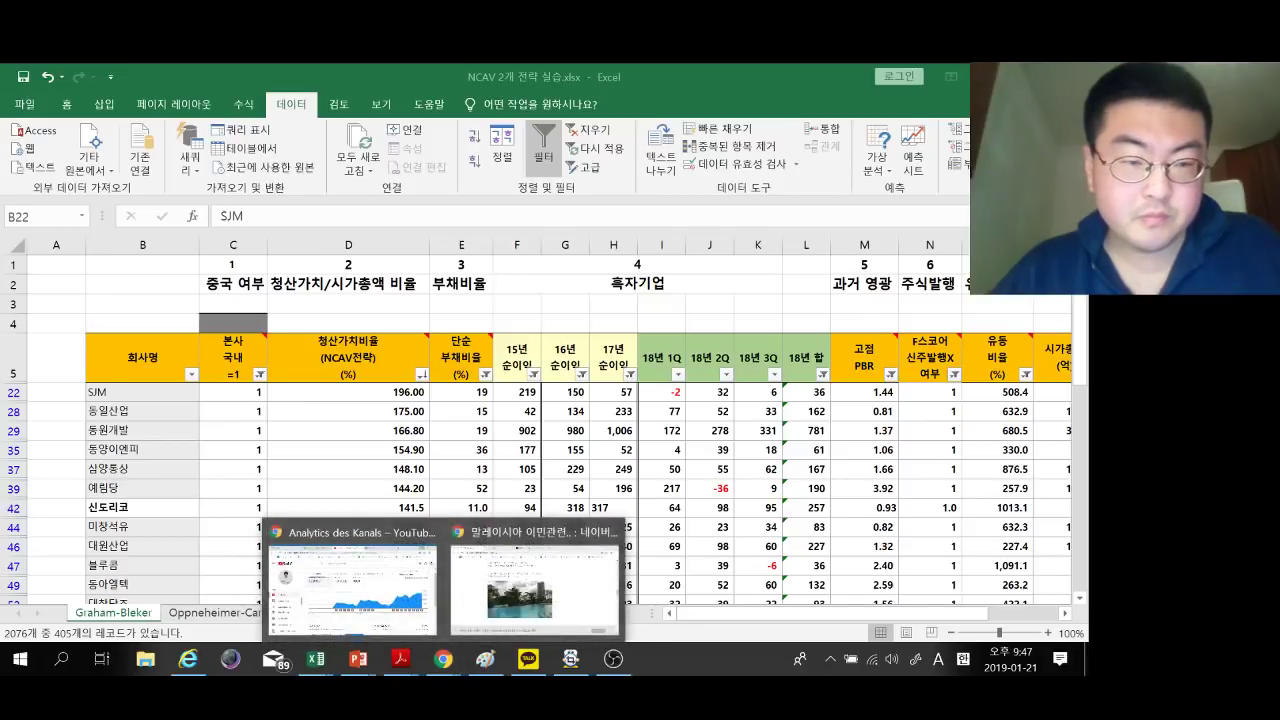
key("Escape")
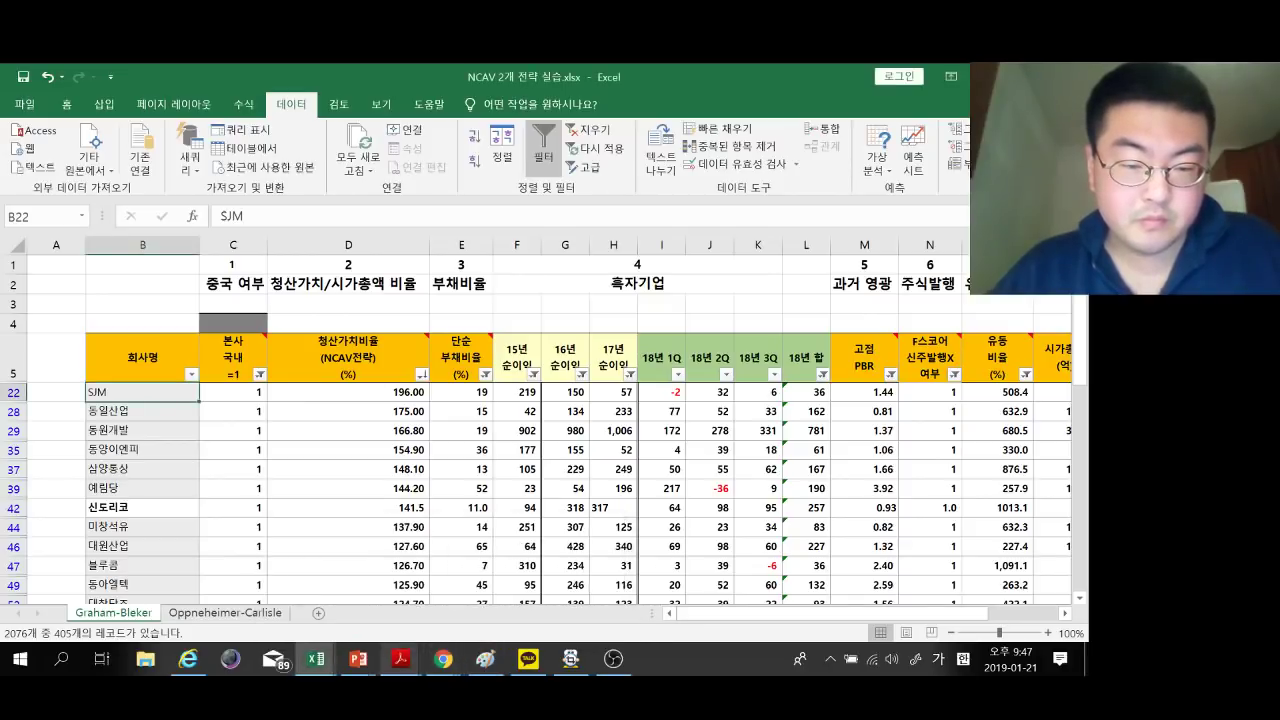
left_click(316, 658)
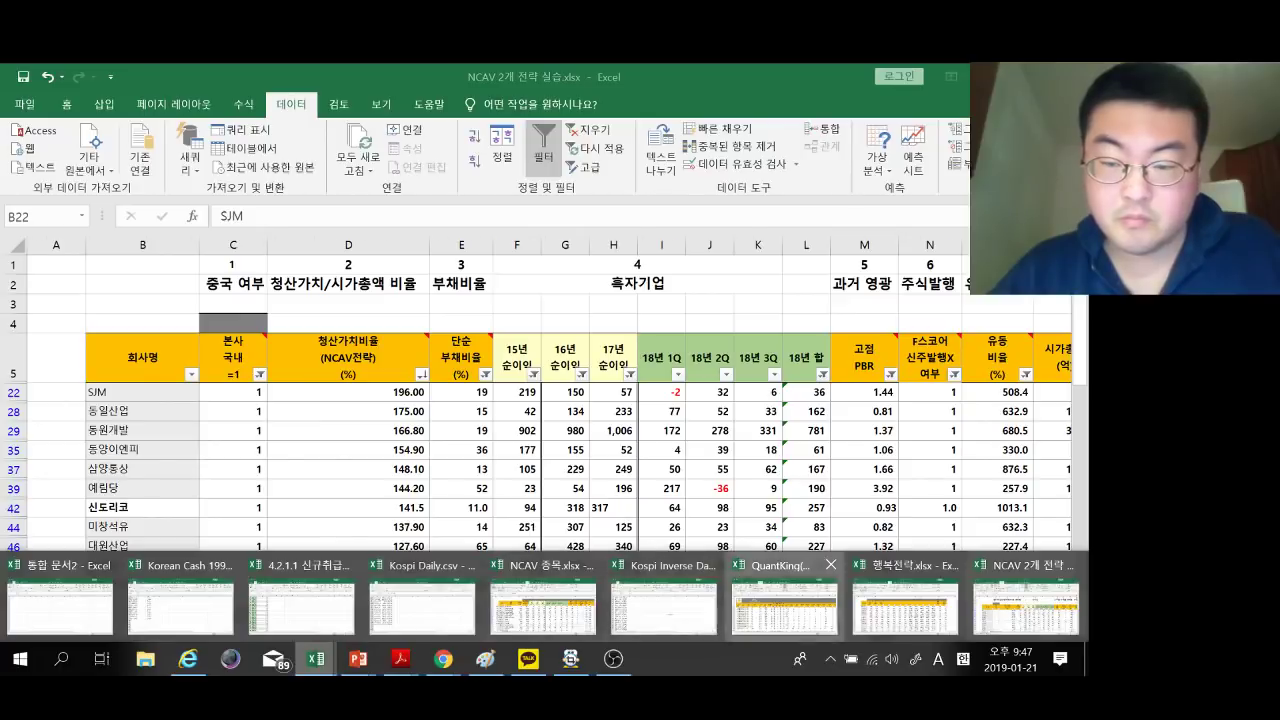
left_click(784, 600)
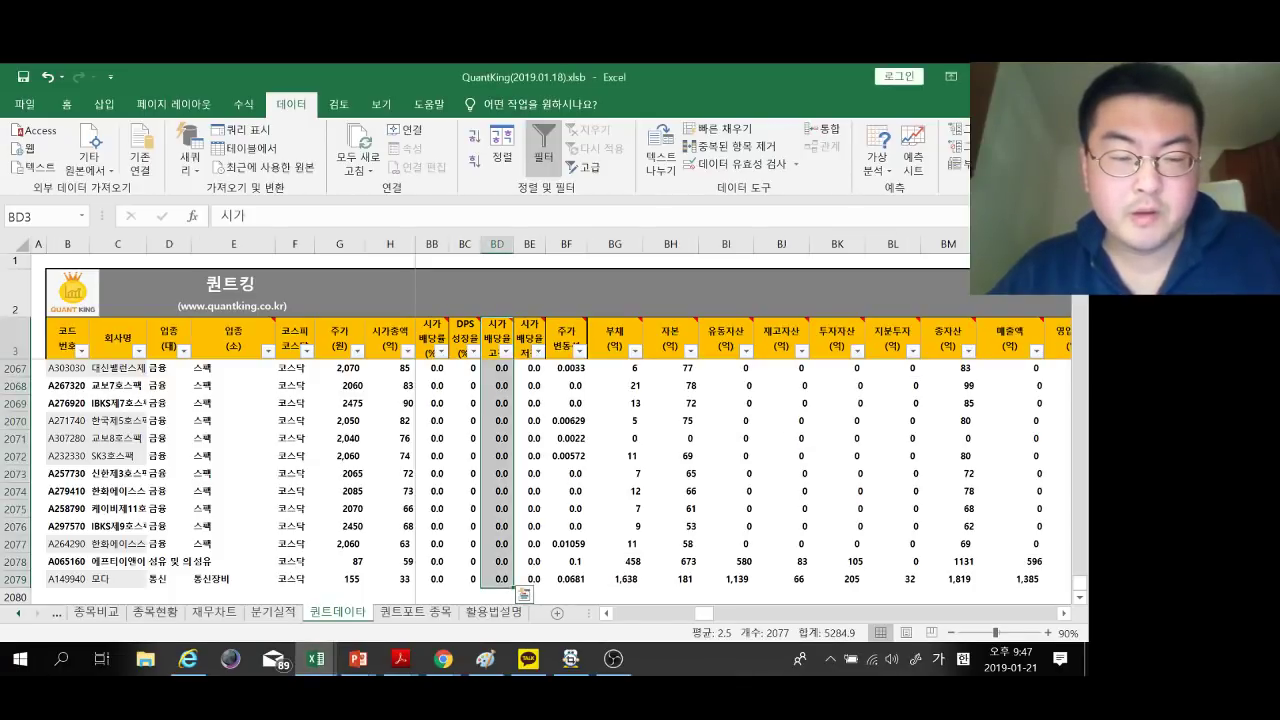
key("ctrl+Page_Up")
key("ctrl+Page_Up")
key("ctrl+Page_Up")
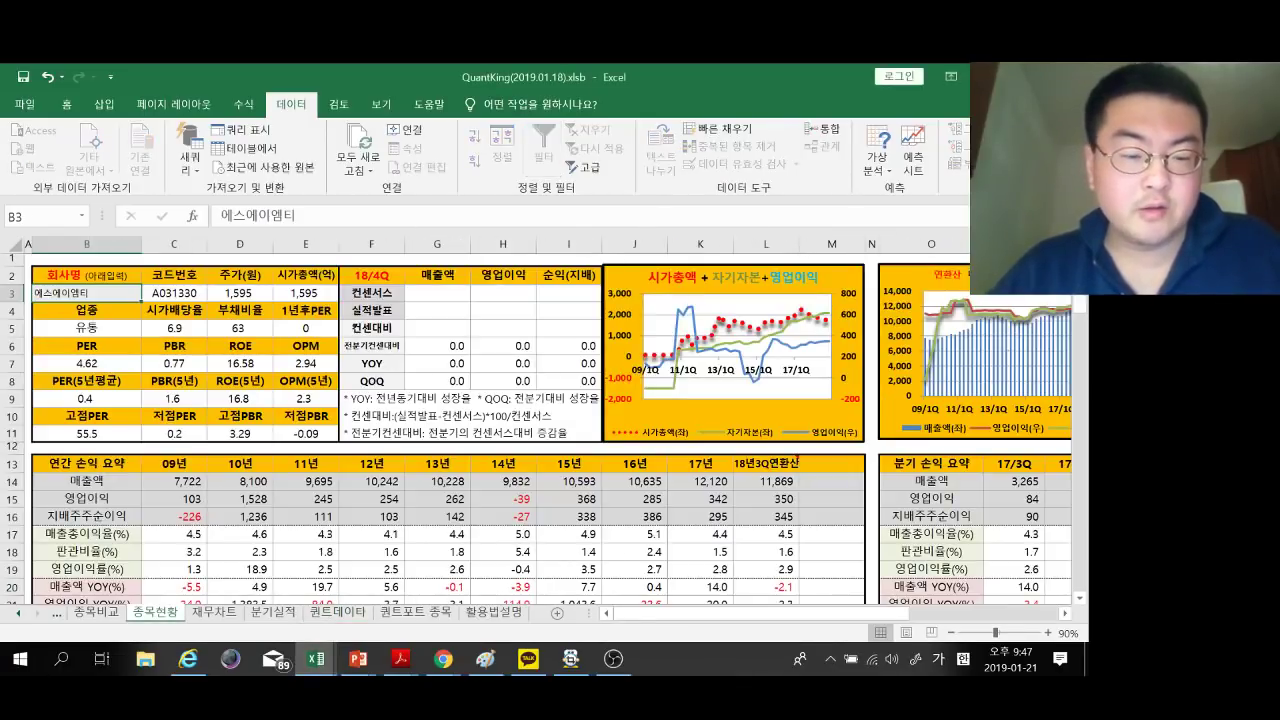
Copy SJM from cell B22 of the Graham-Bleker sheet into the 회사명 cell B3 of QuantKing's 종목현황 sheet.
key("ctrl+Tab")
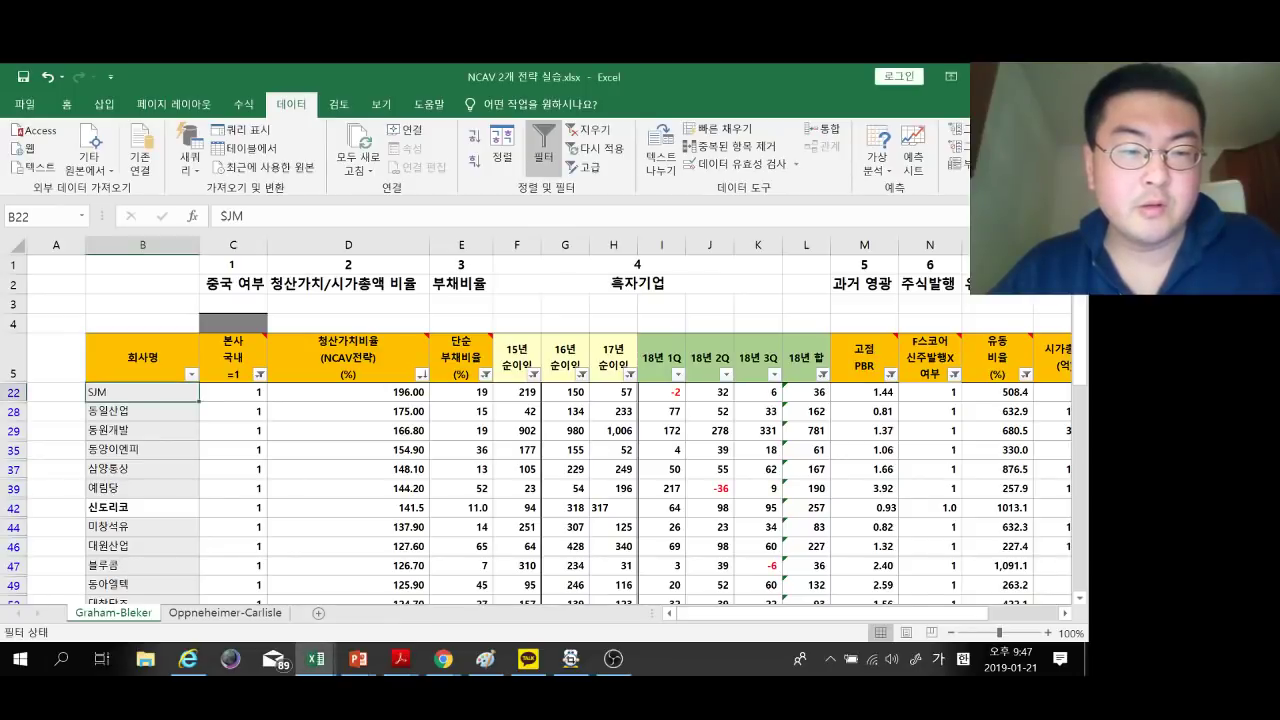
key("ctrl+c")
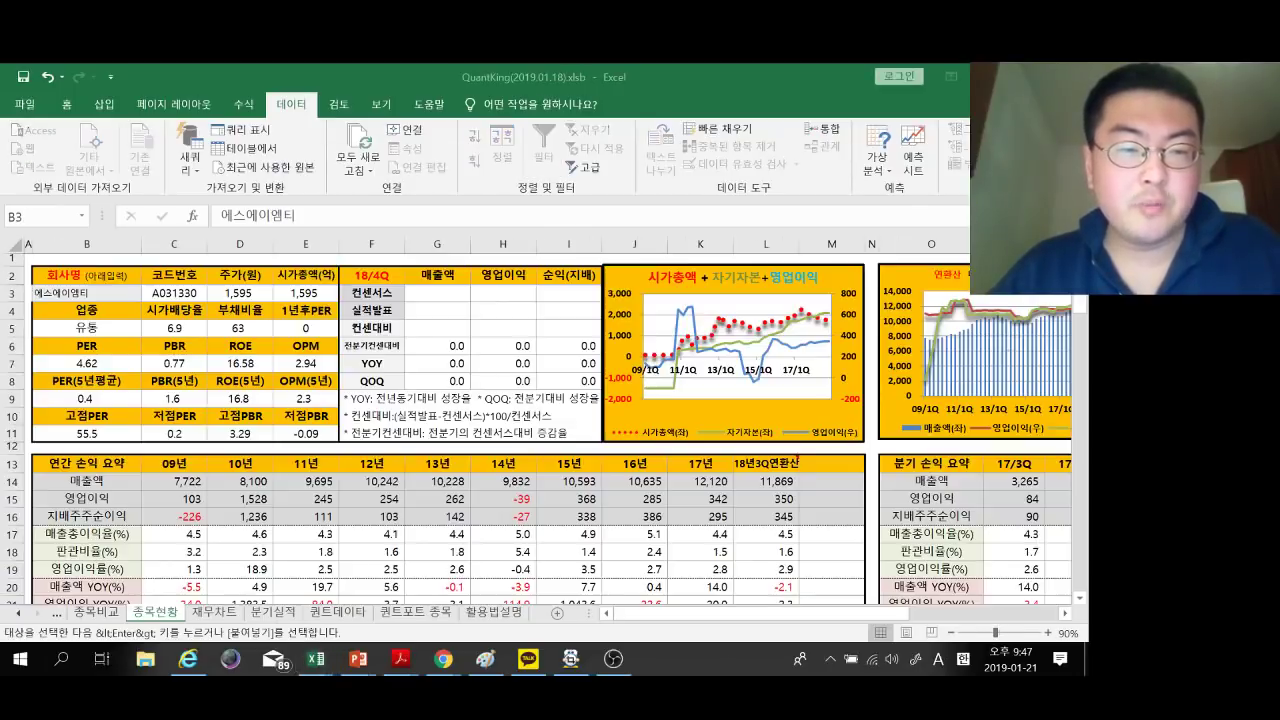
key("ctrl+Tab")
key("ctrl+v")
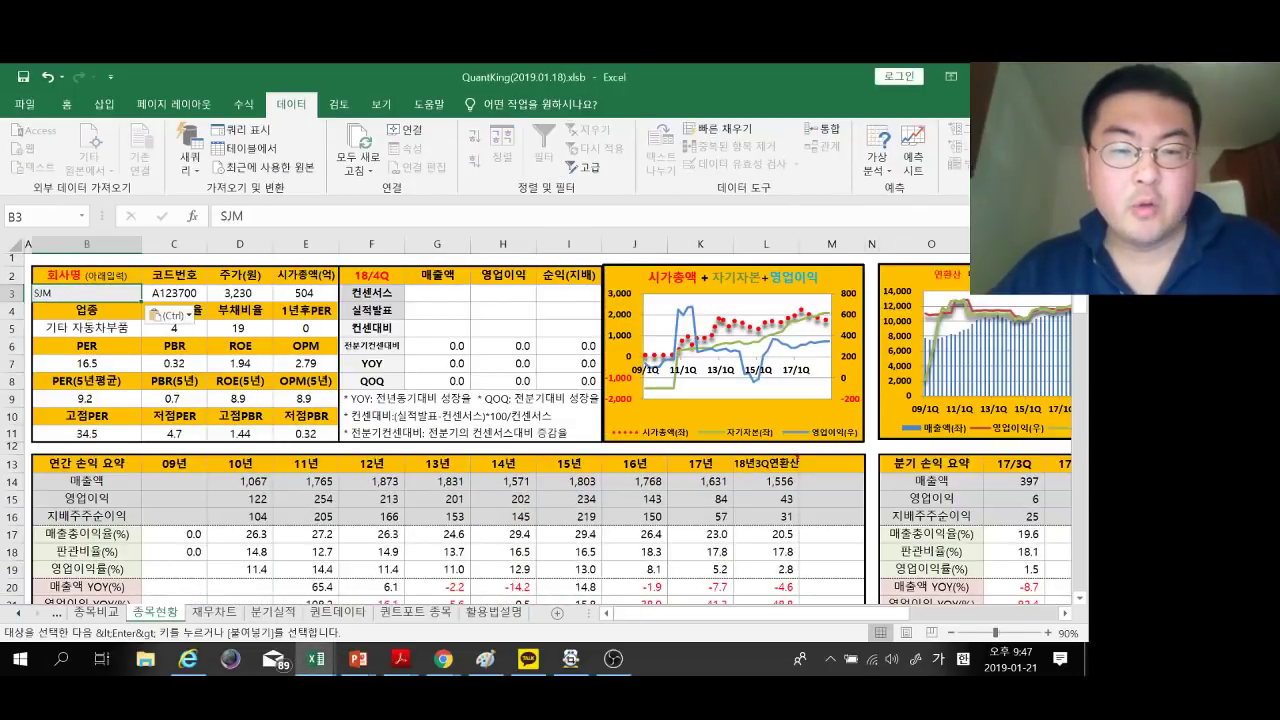
scroll(550, 430, "down", 1)
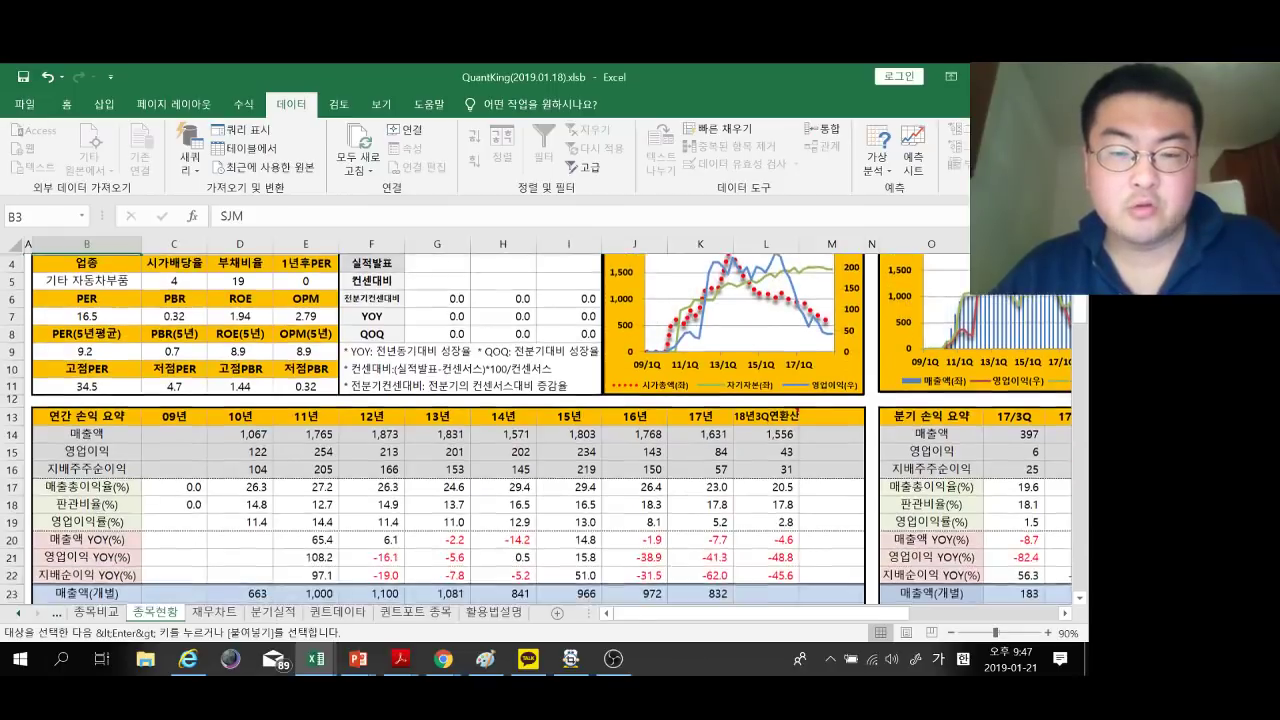
scroll(550, 430, "up", 1)
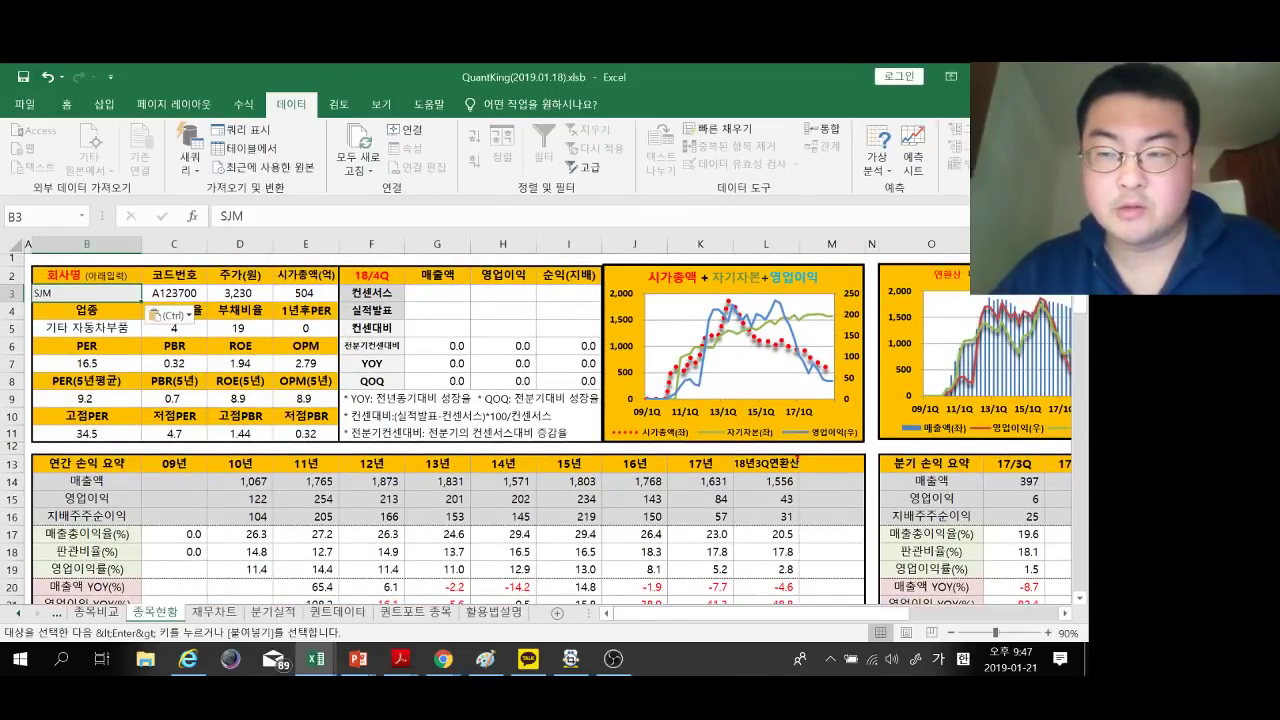
Examine SJM's summary figures and the 시가총액 + 자기자본 + 영업이익 chart, highlighting its 영업이익 series before returning to the company name cell.
key("Escape")
scroll(559, 430, "down", 1)
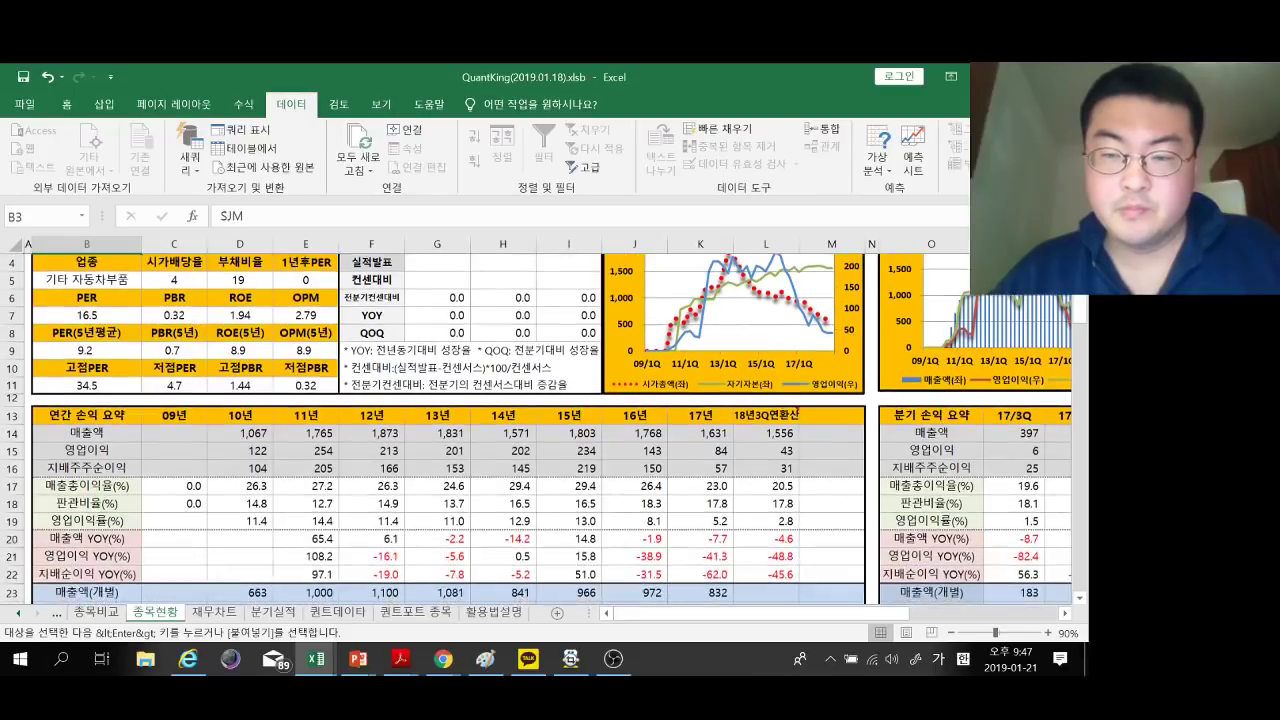
scroll(559, 430, "up", 1)
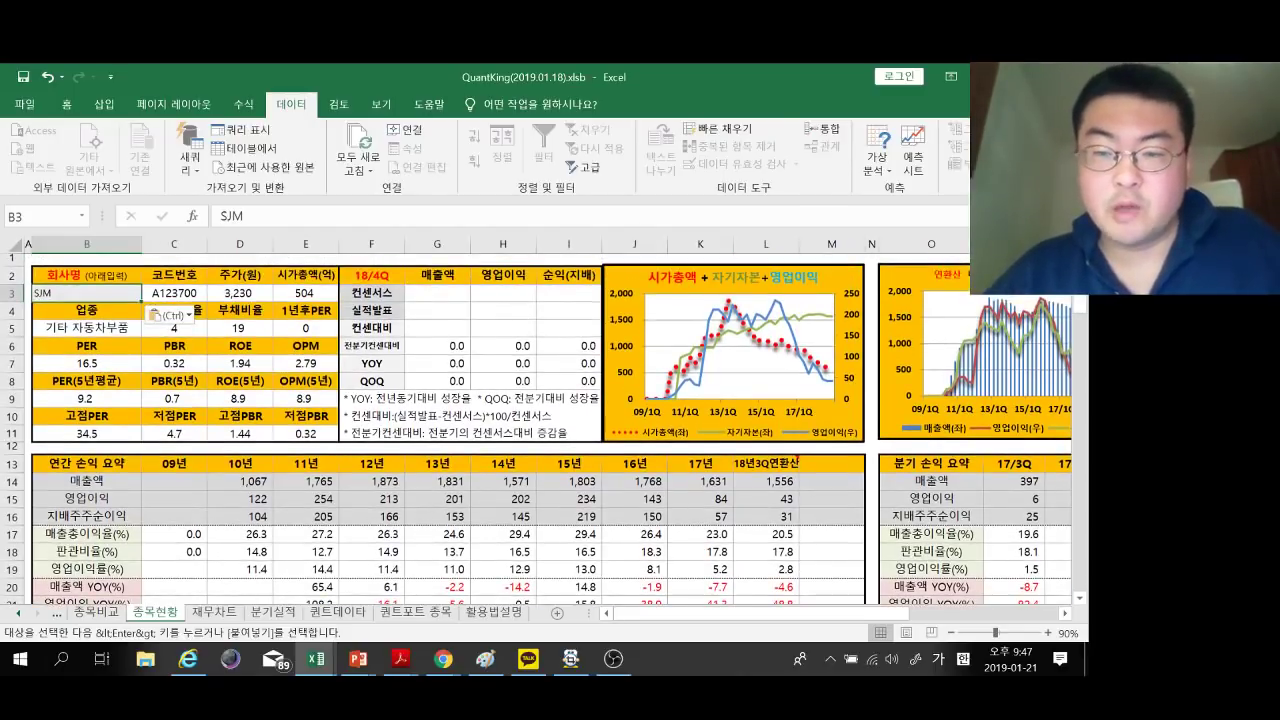
left_click(733, 350)
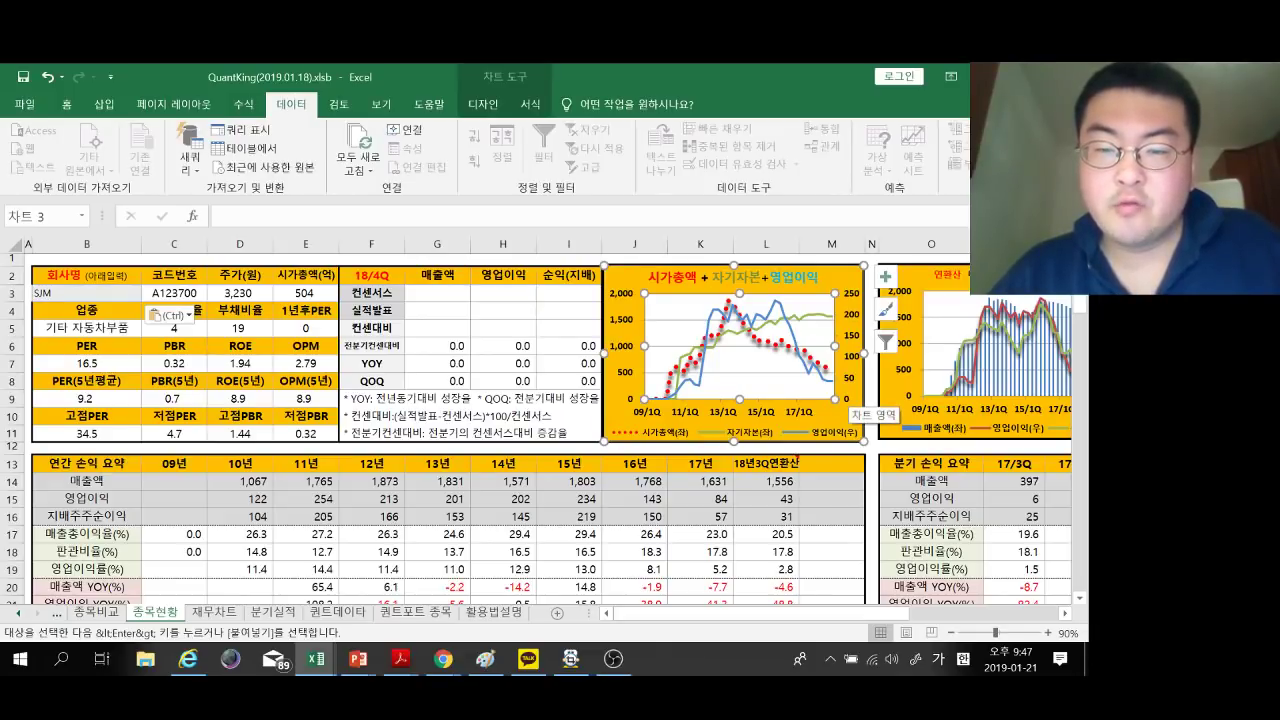
mouse_move(765, 345)
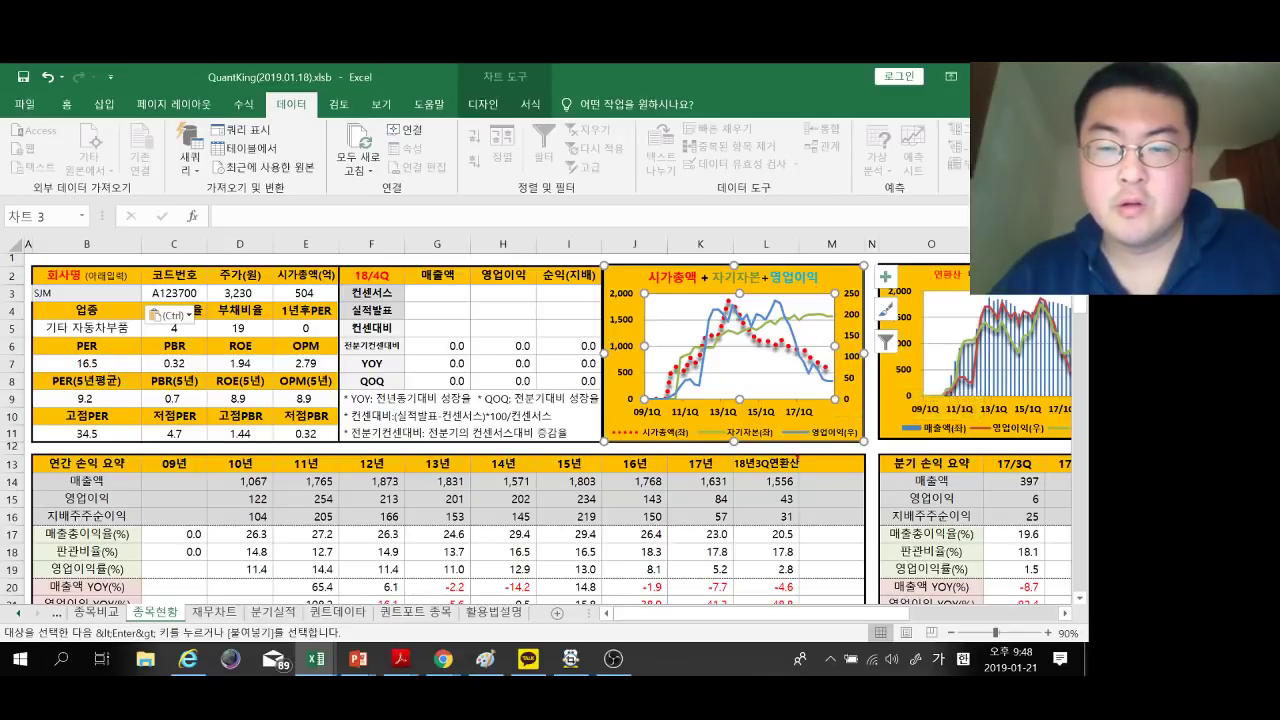
left_click(746, 326)
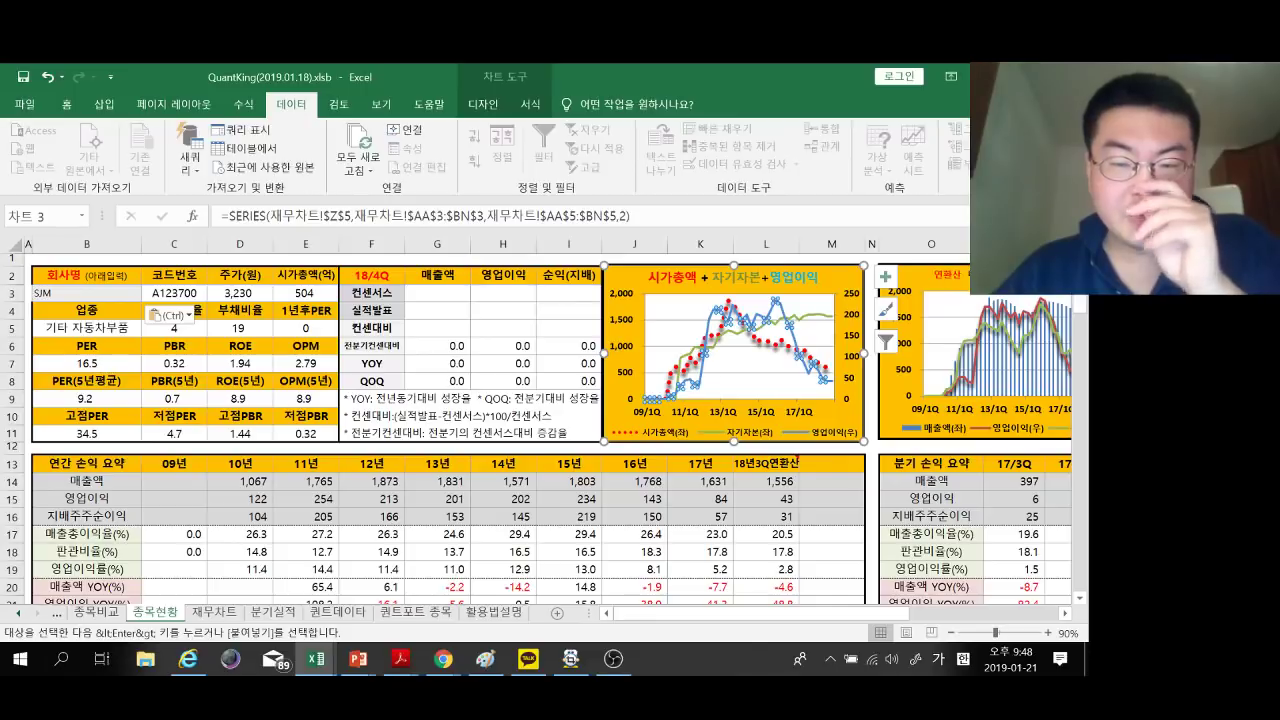
left_click(87, 293)
Review SJM's 연간 손익 요약 and 투자지표 tables, including the yearly profits, growth rates and valuation ratios, and return to the sheet's start.
scroll(544, 430, "down", 1)
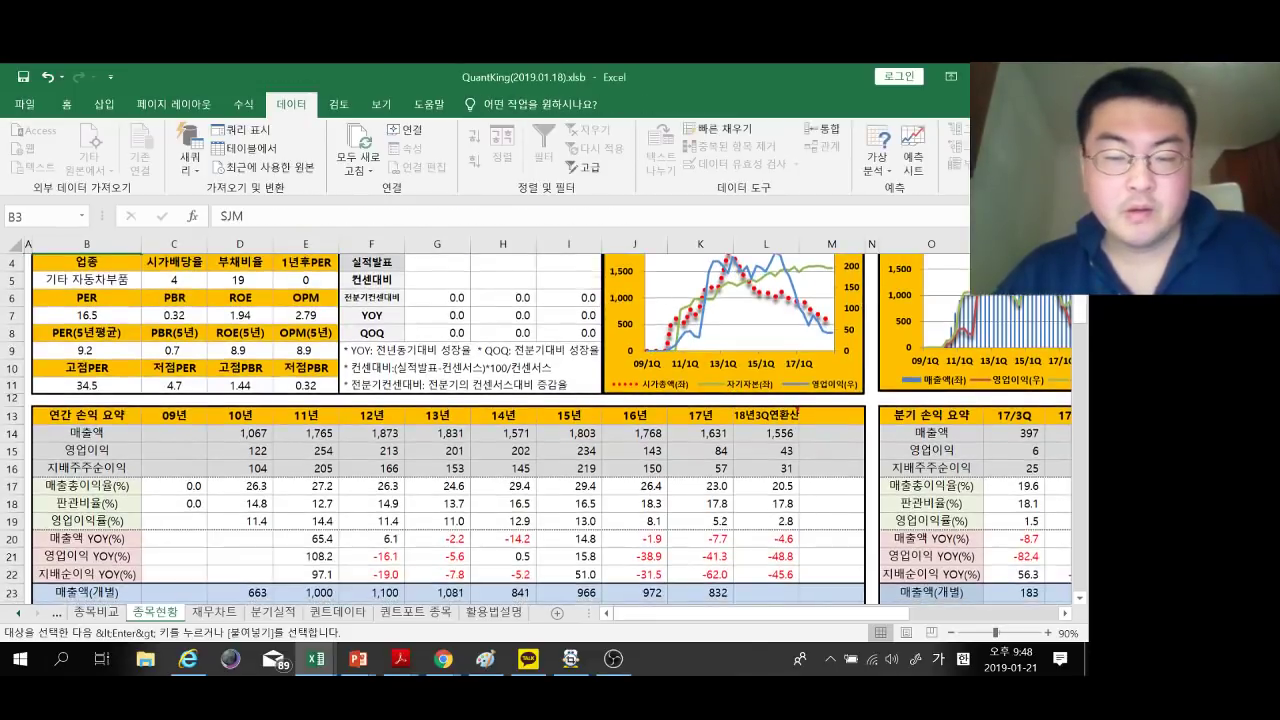
scroll(797, 410, "down", 4)
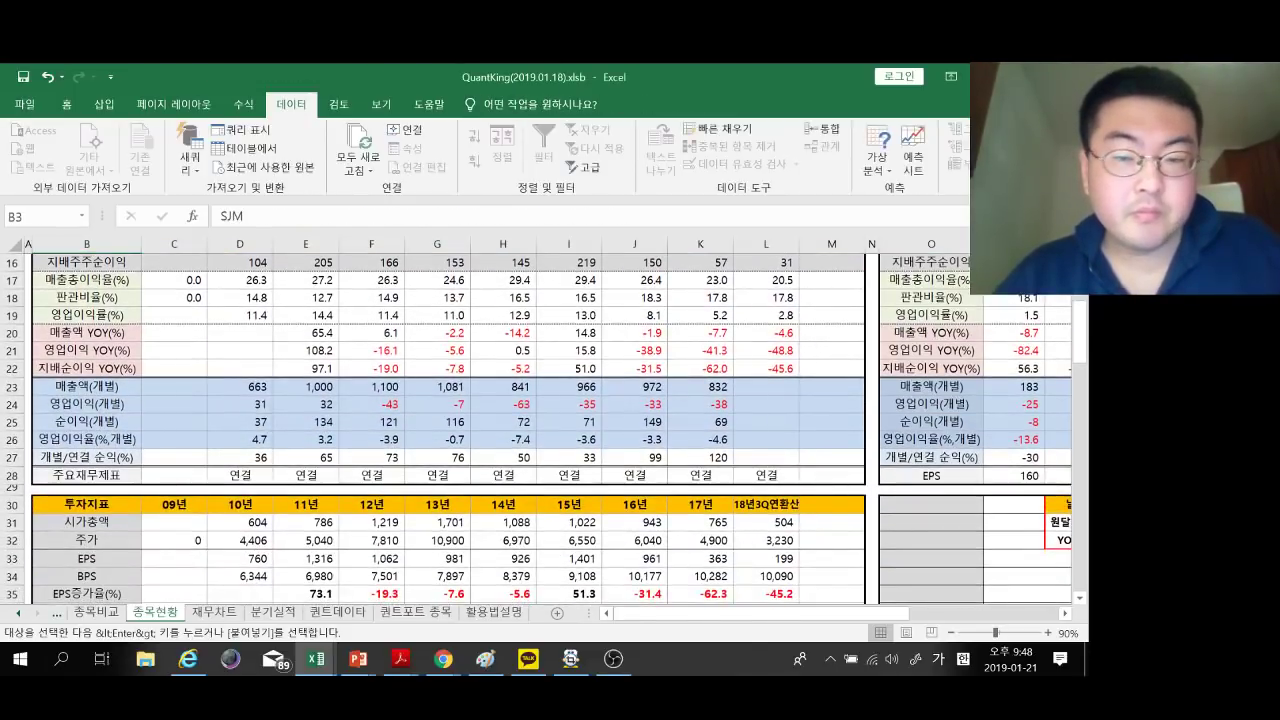
scroll(798, 460, "down", 2)
scroll(798, 460, "up", 7)
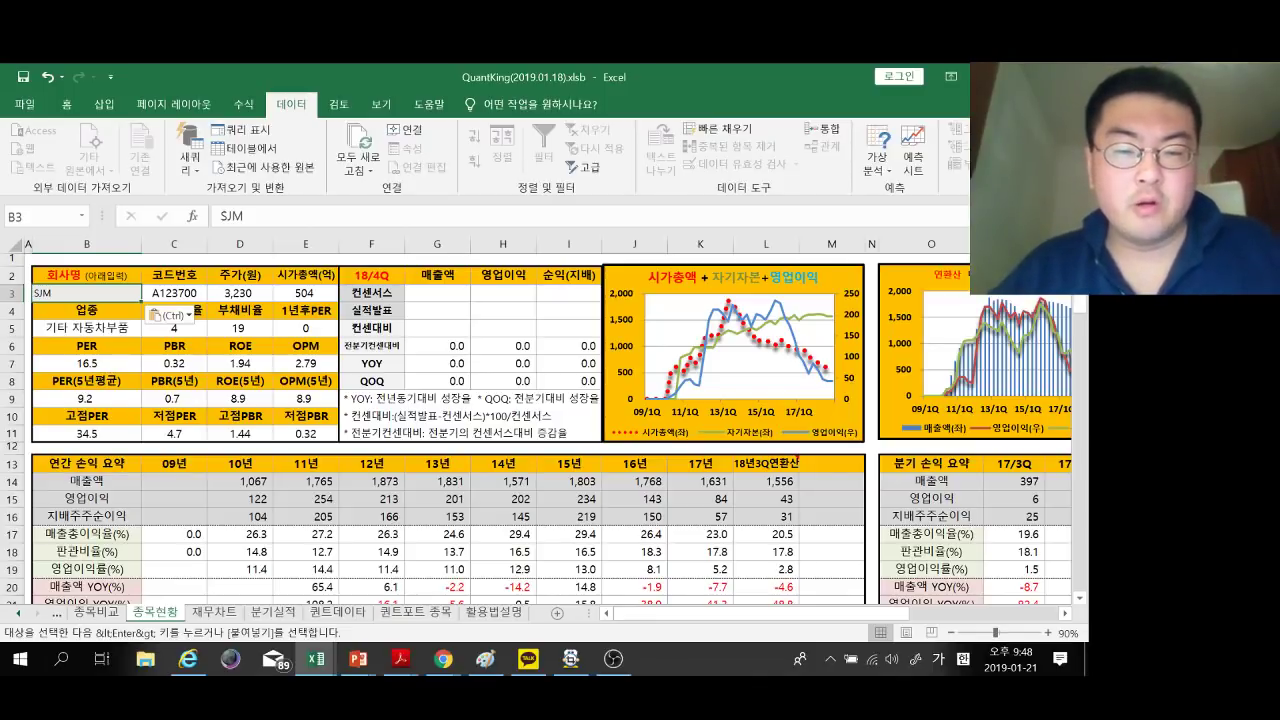
scroll(536, 430, "down", 6)
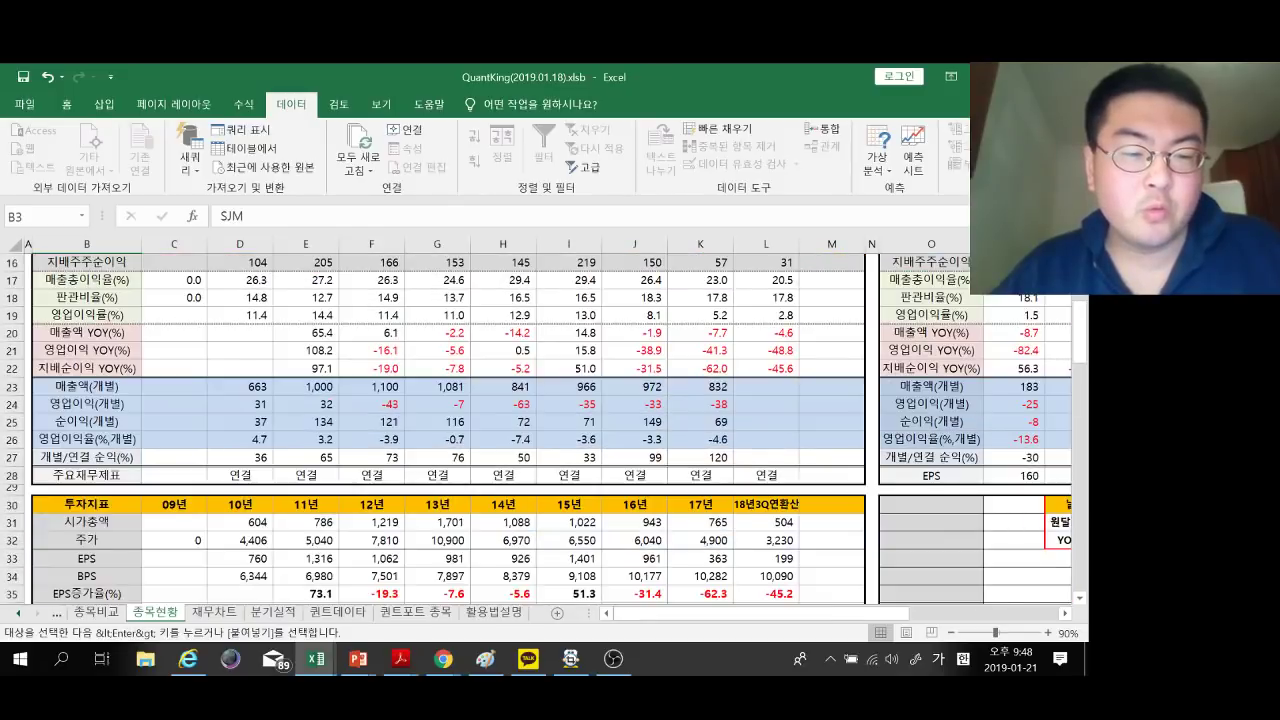
scroll(536, 430, "down", 1)
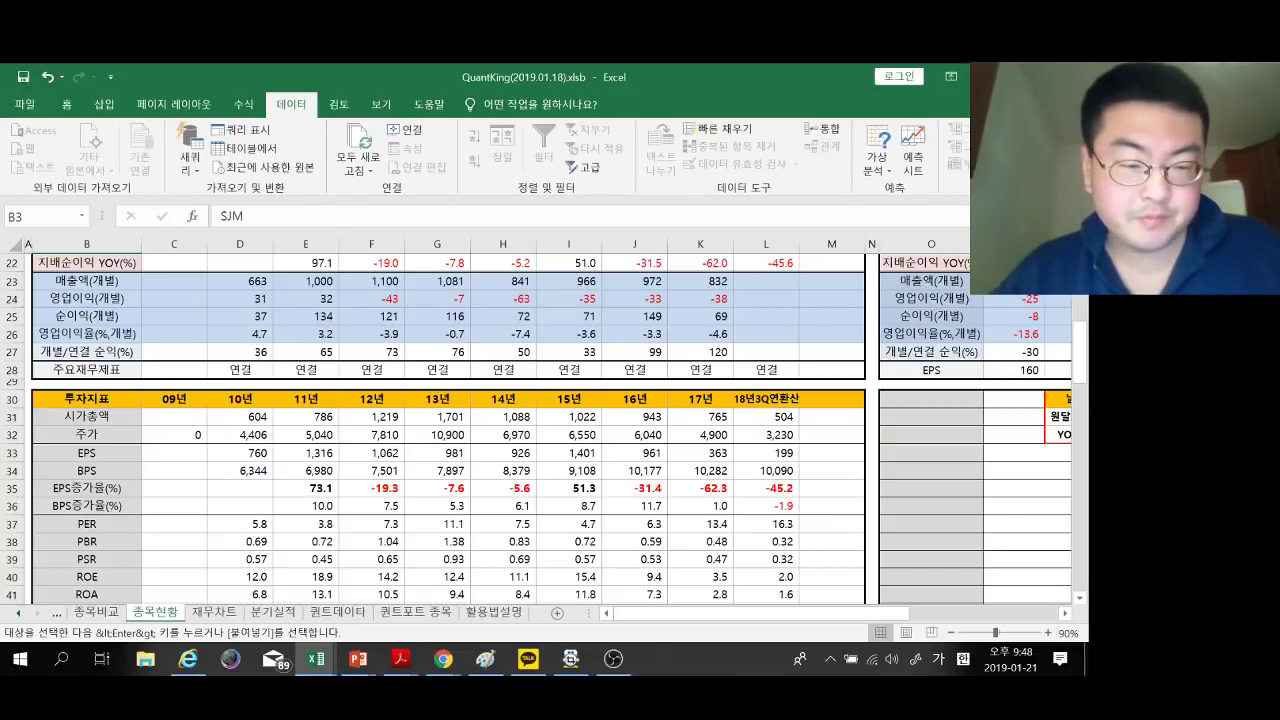
scroll(450, 430, "down", 2)
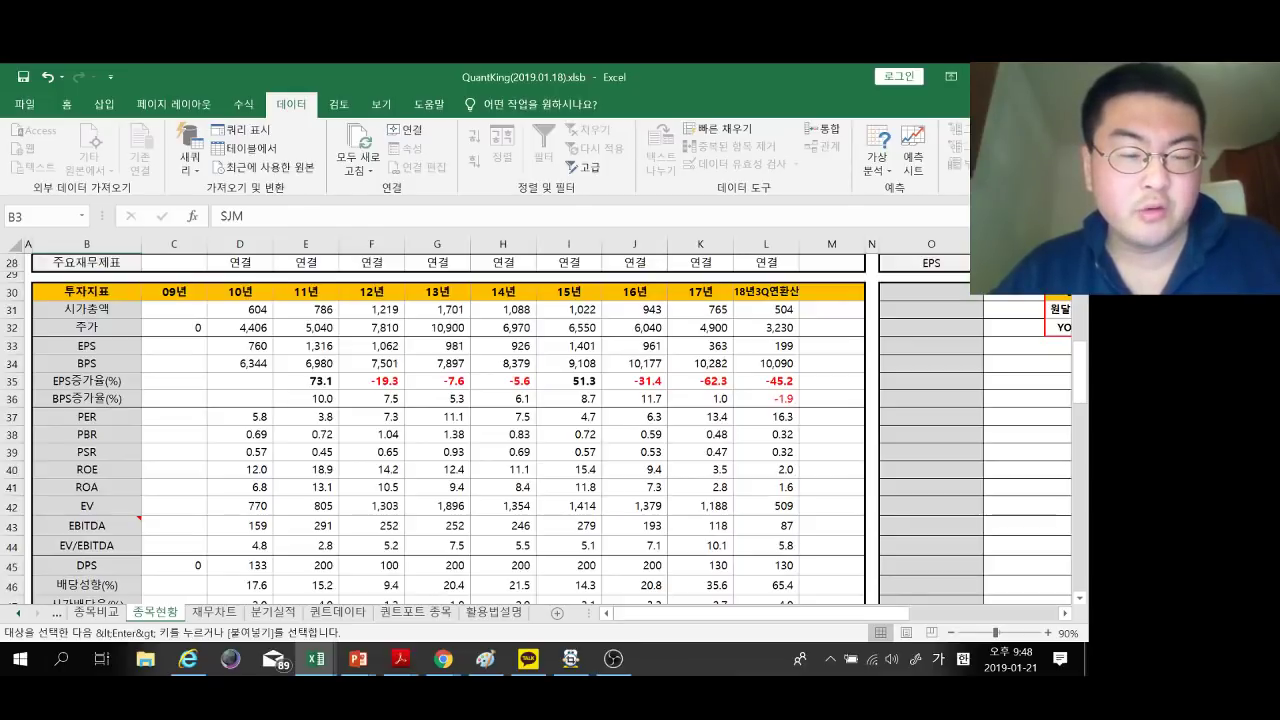
scroll(797, 259, "down", 2)
scroll(797, 259, "up", 7)
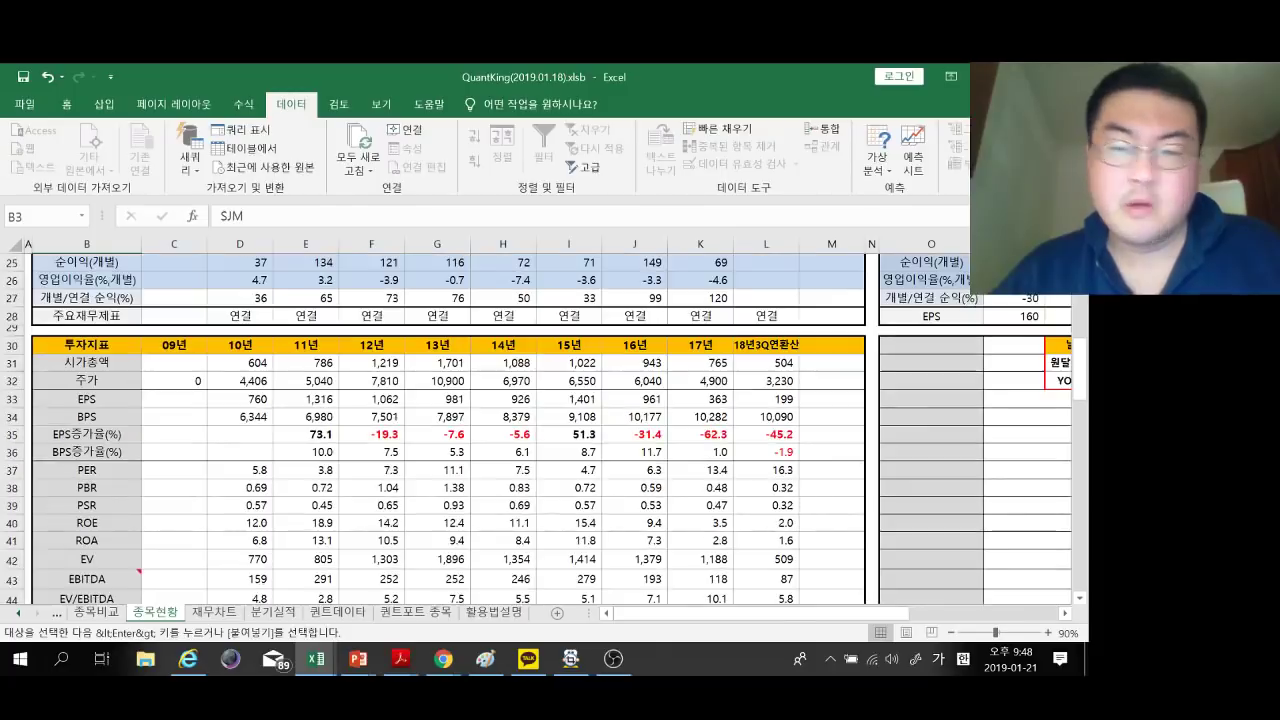
scroll(450, 430, "up", 4)
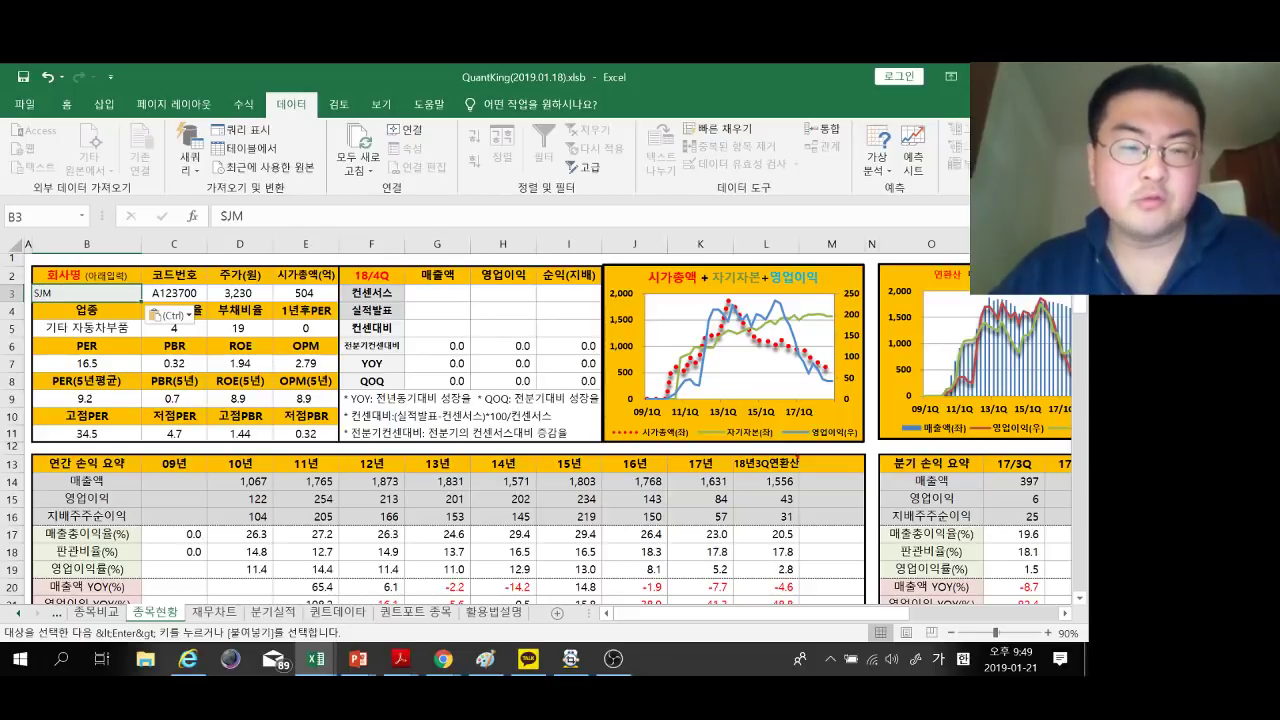
Switch to the NCAV 2개 전략 실습.xlsx workbook and enter Pass beside SJM in cell A22 of the Graham-Bleker sheet.
key("alt+Tab")
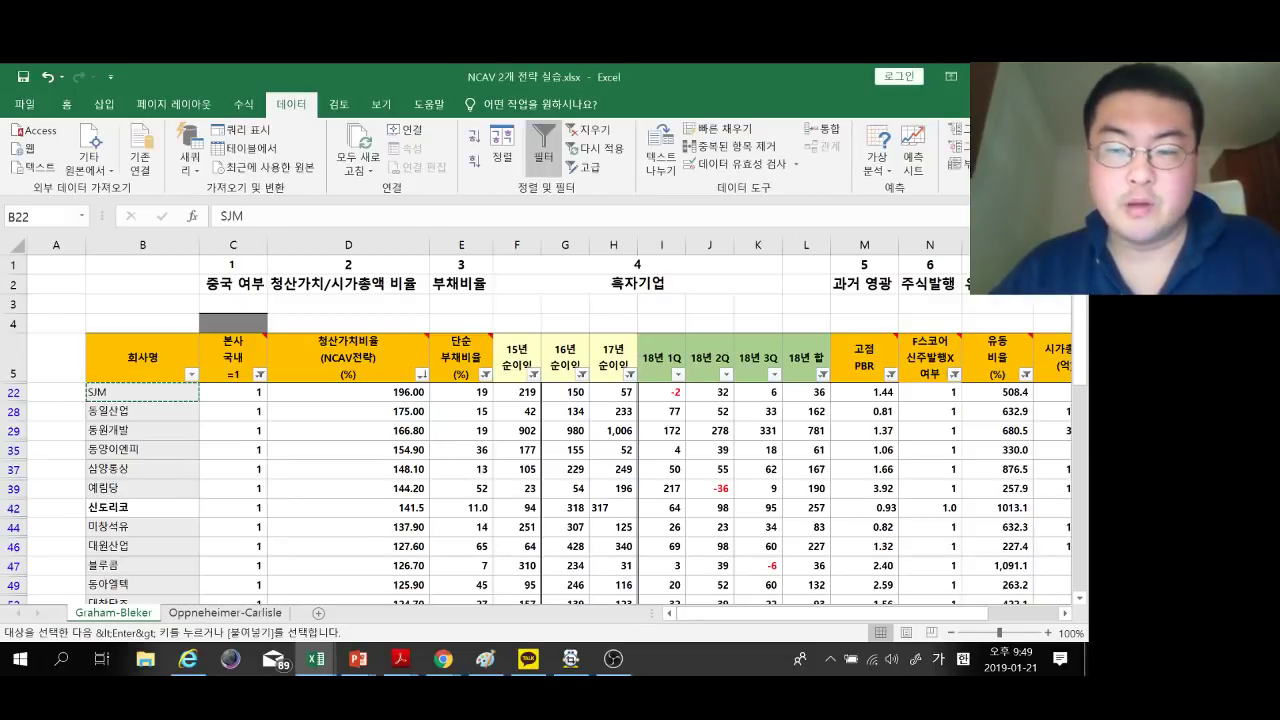
left_click(56, 392)
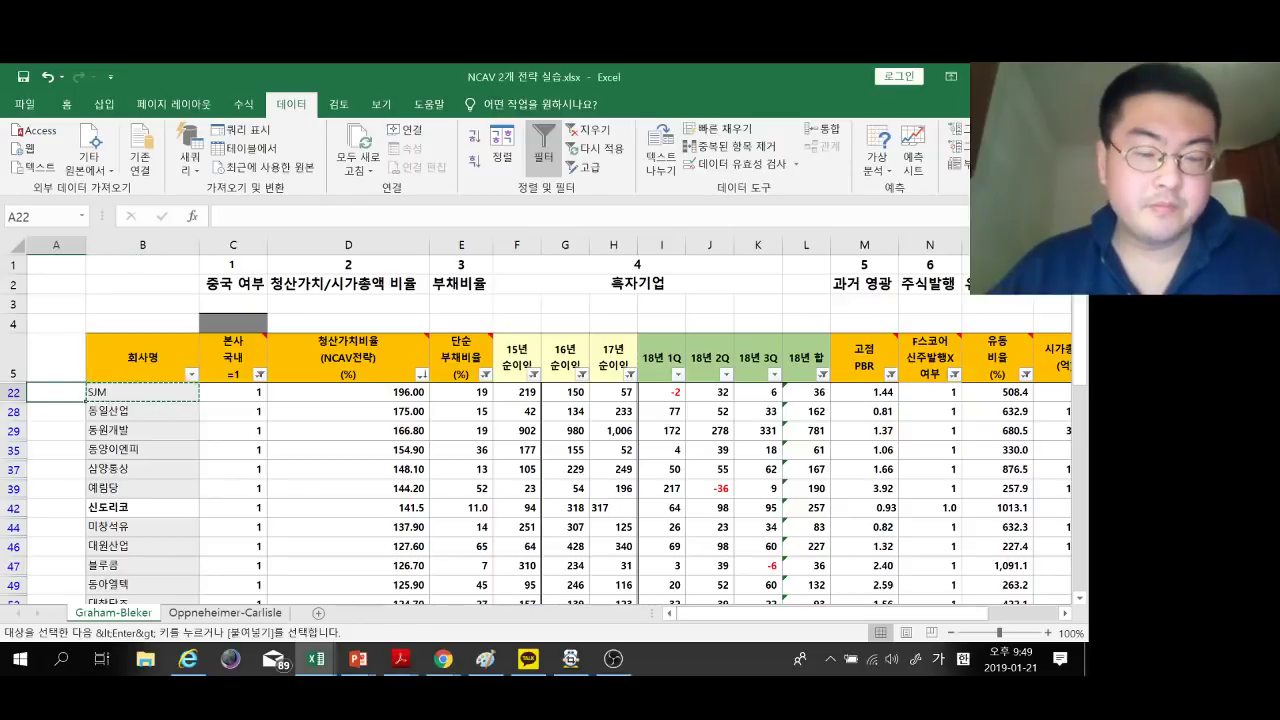
type("Pass")
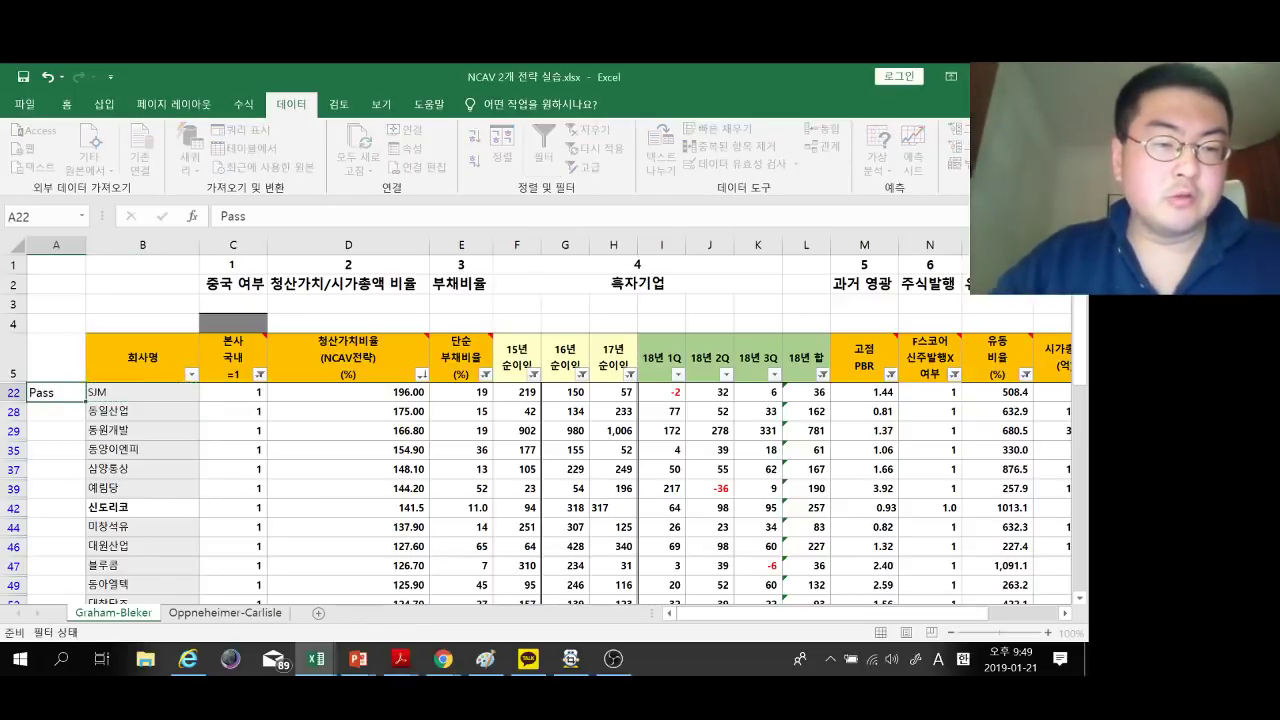
key("Return")
Copy 동일산업 from cell B28 of the Graham-Bleker sheet into the 회사명 cell B3 of QuantKing's 종목현황 sheet.
key("Right")
key("ctrl+c")
key("alt+Tab")
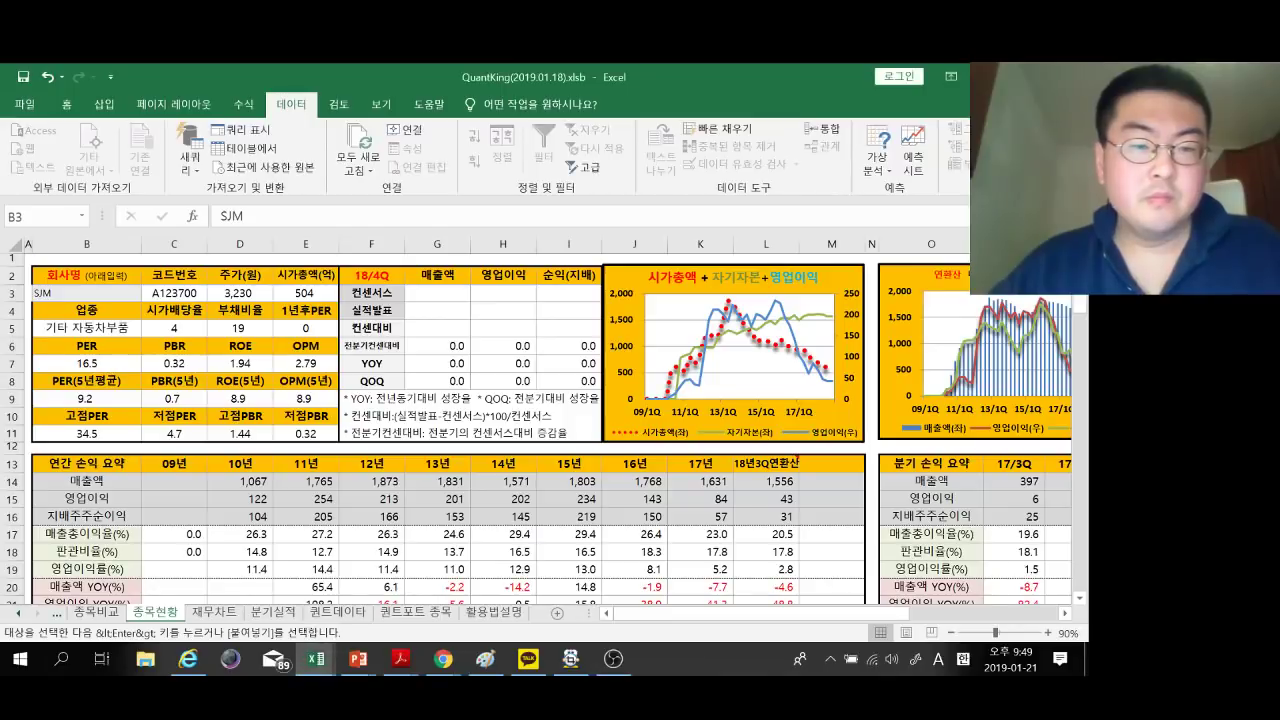
key("ctrl+v")
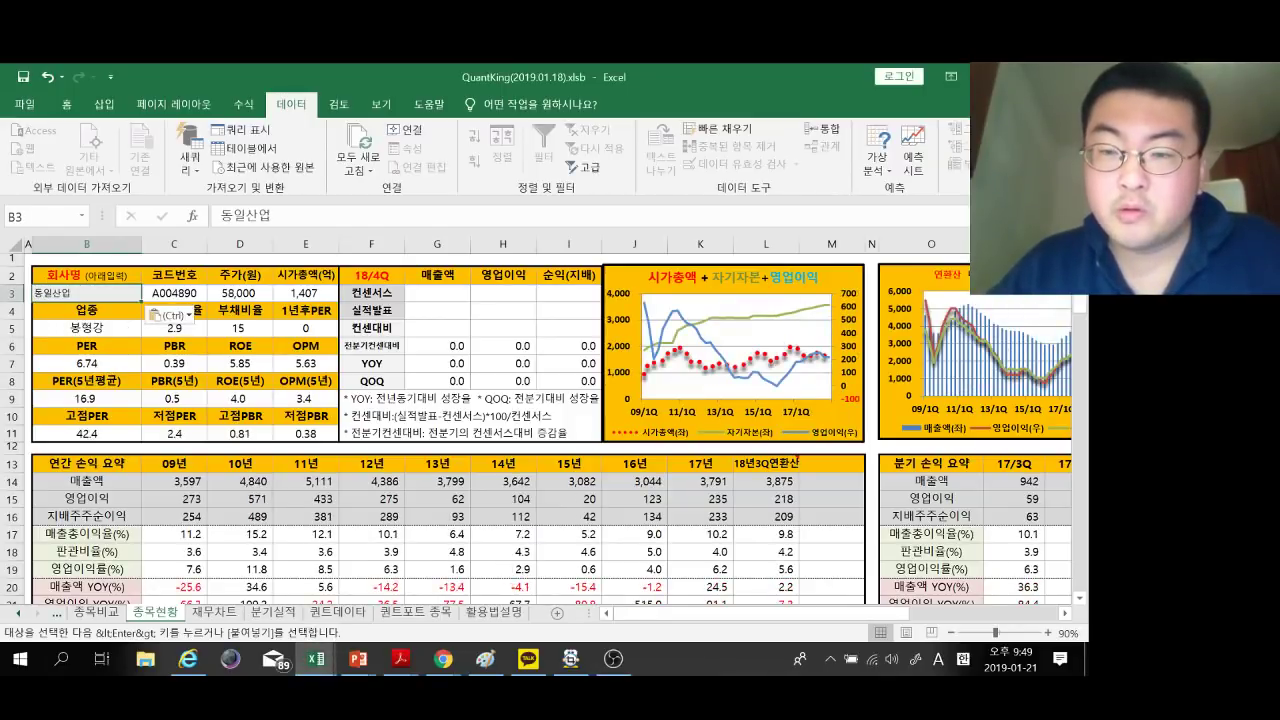
Review 동일산업's annual results and investment indicators, and enter Pass beside it in cell A28 of the Graham-Bleker sheet.
mouse_move(800, 456)
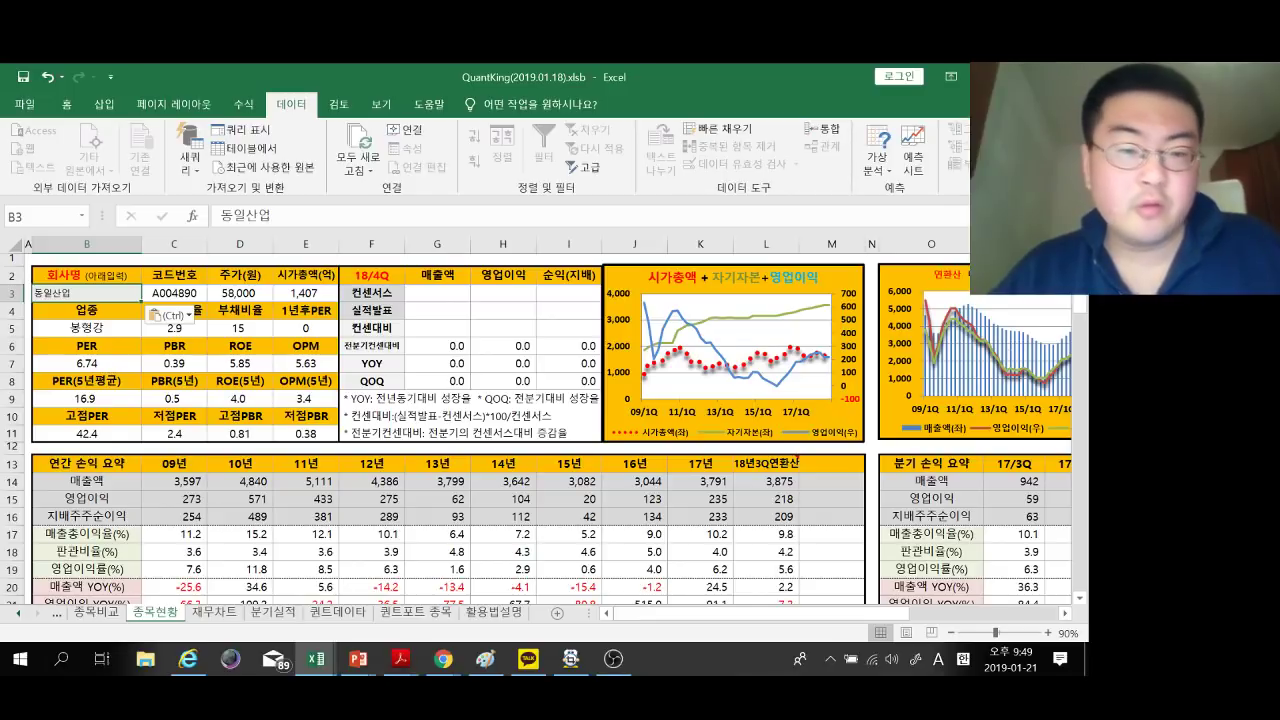
scroll(450, 430, "down", 3)
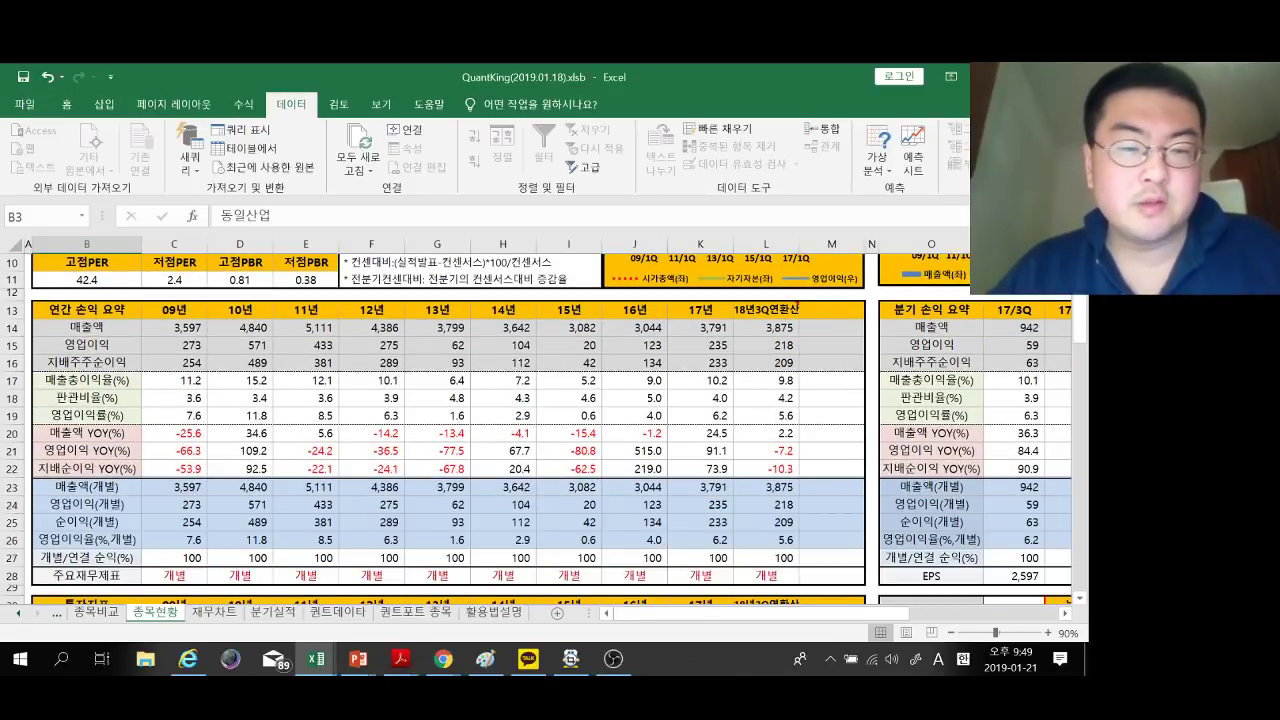
scroll(450, 430, "down", 7)
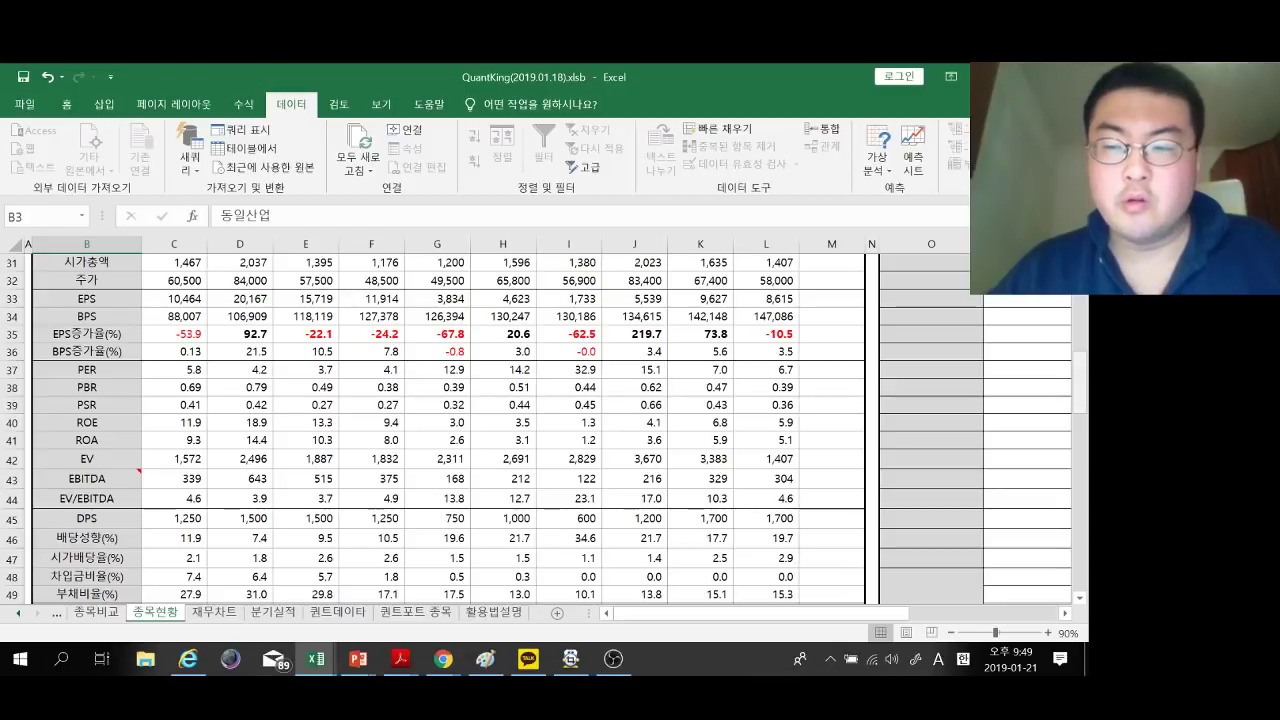
scroll(797, 458, "up", 10)
key("alt+Tab")
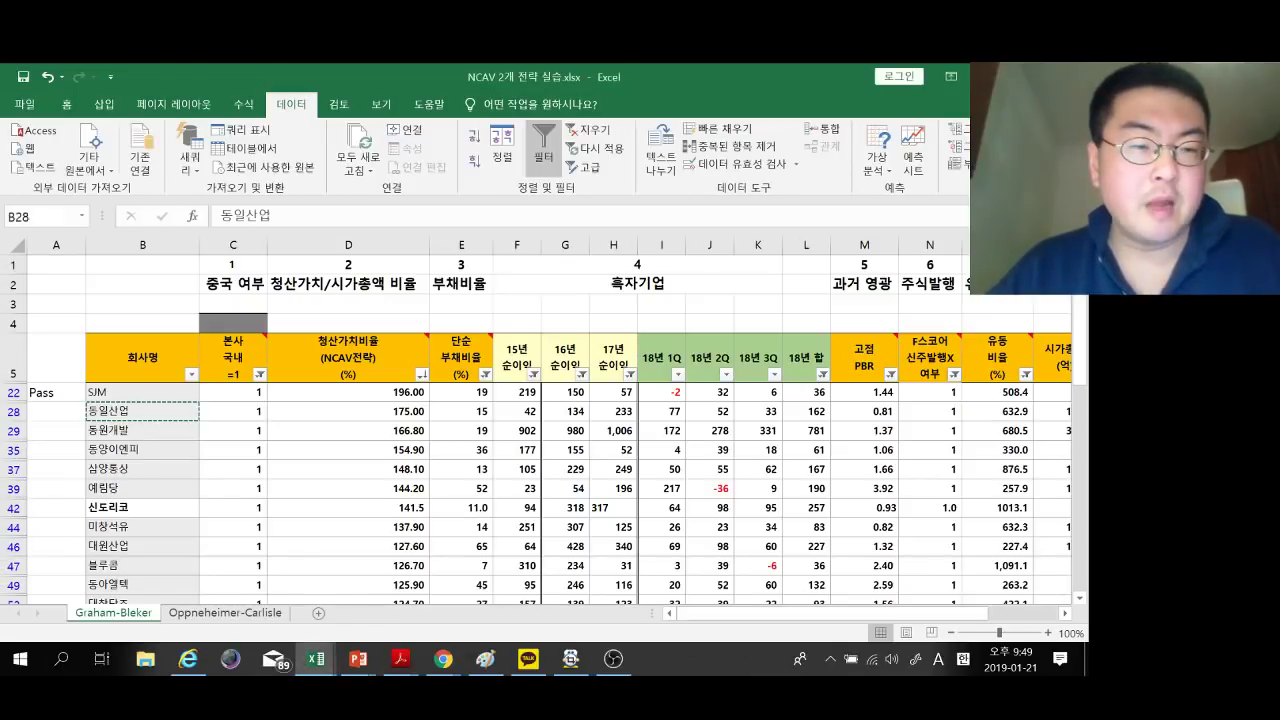
key("Left")
type("Pass")
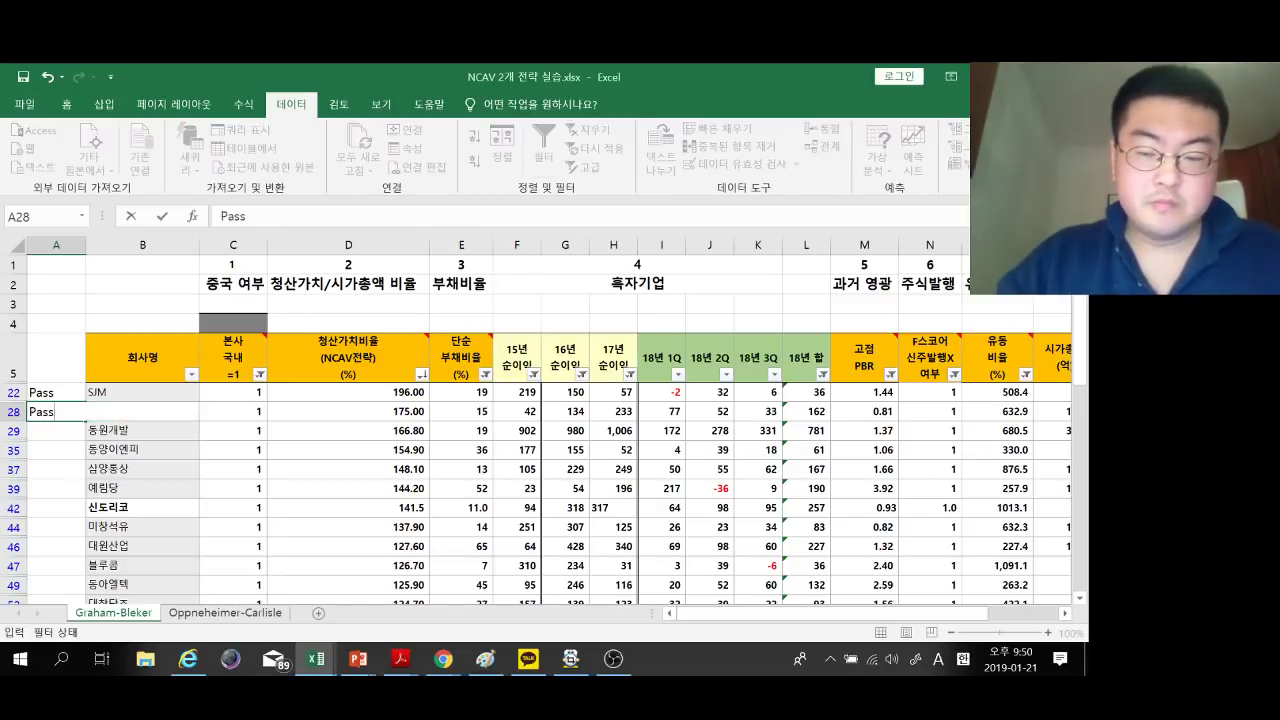
key("Return")
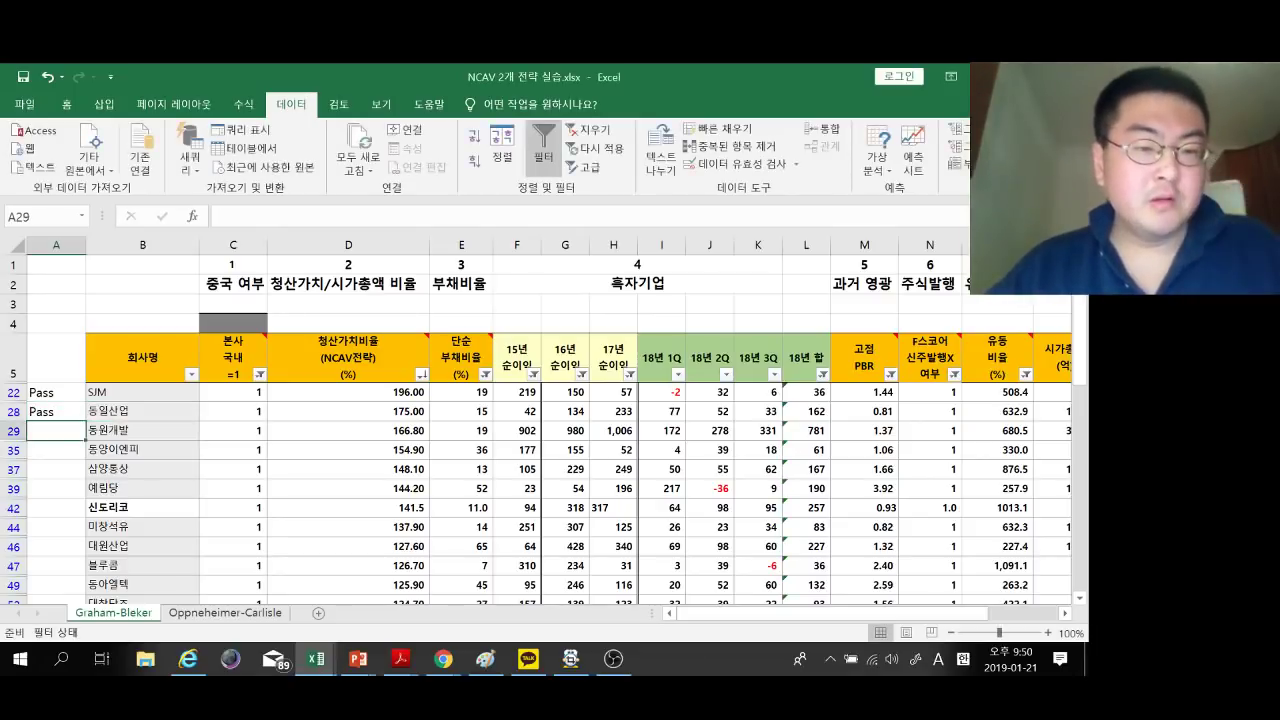
Copy 동원개발 from cell B29 of the Graham-Bleker sheet into the 회사명 cell B3 of QuantKing's 종목현황 sheet.
key("alt+Tab")
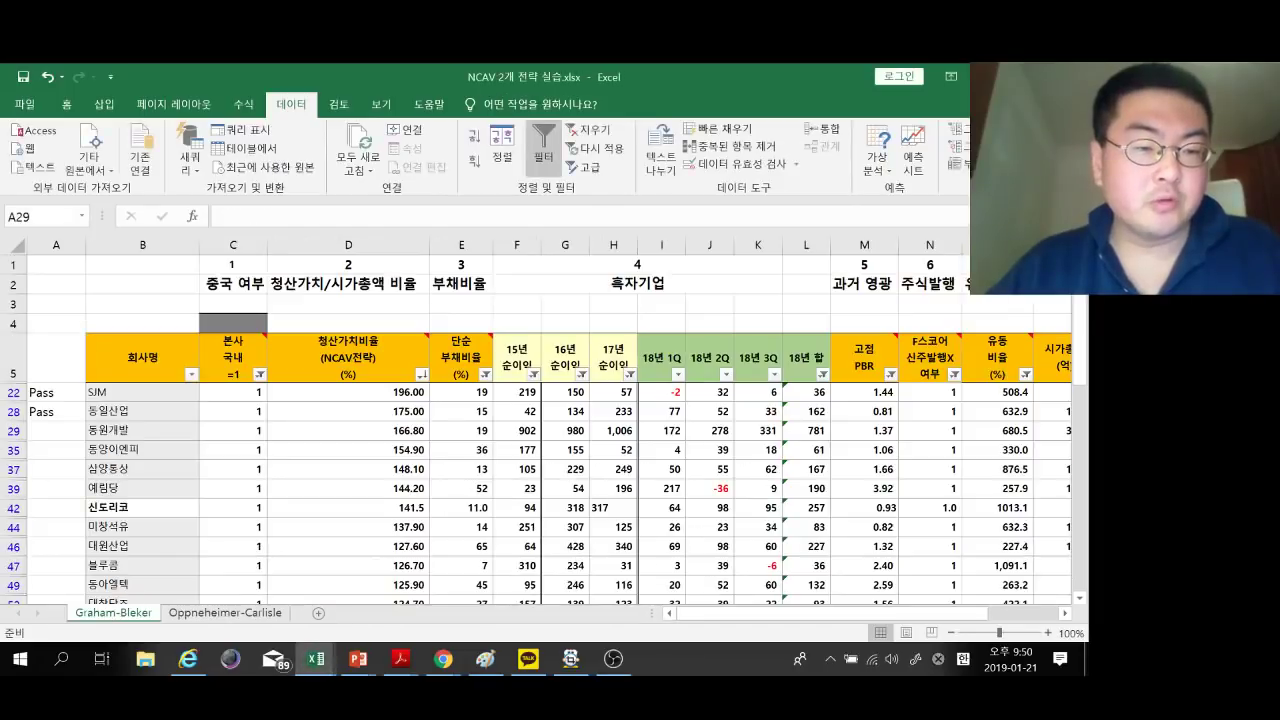
left_click(142, 411)
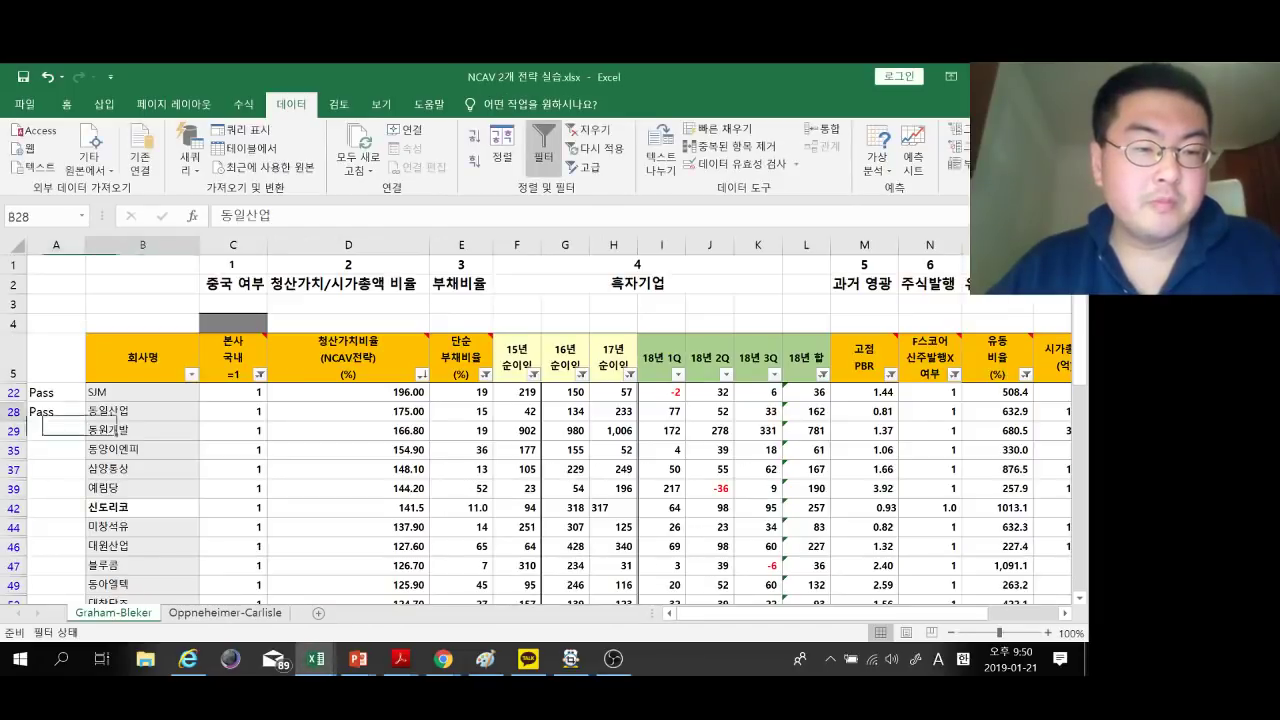
key("ctrl+c")
key("alt+Tab")
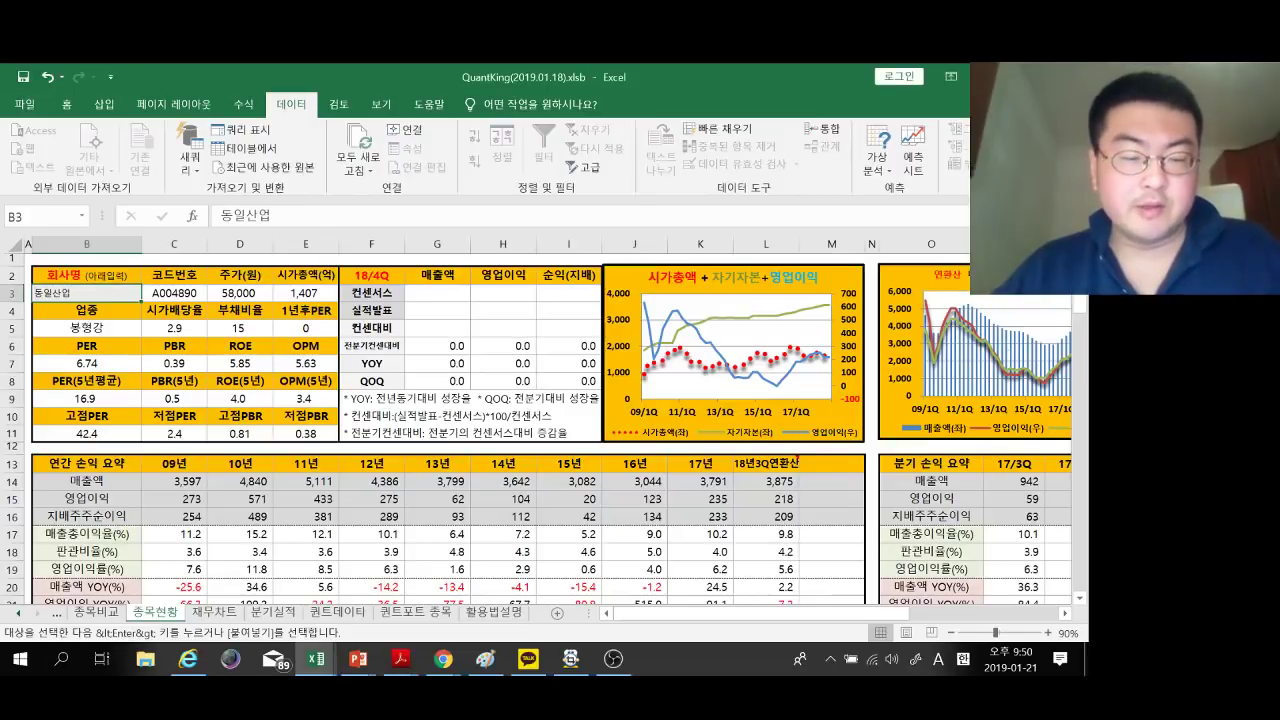
key("ctrl+v")
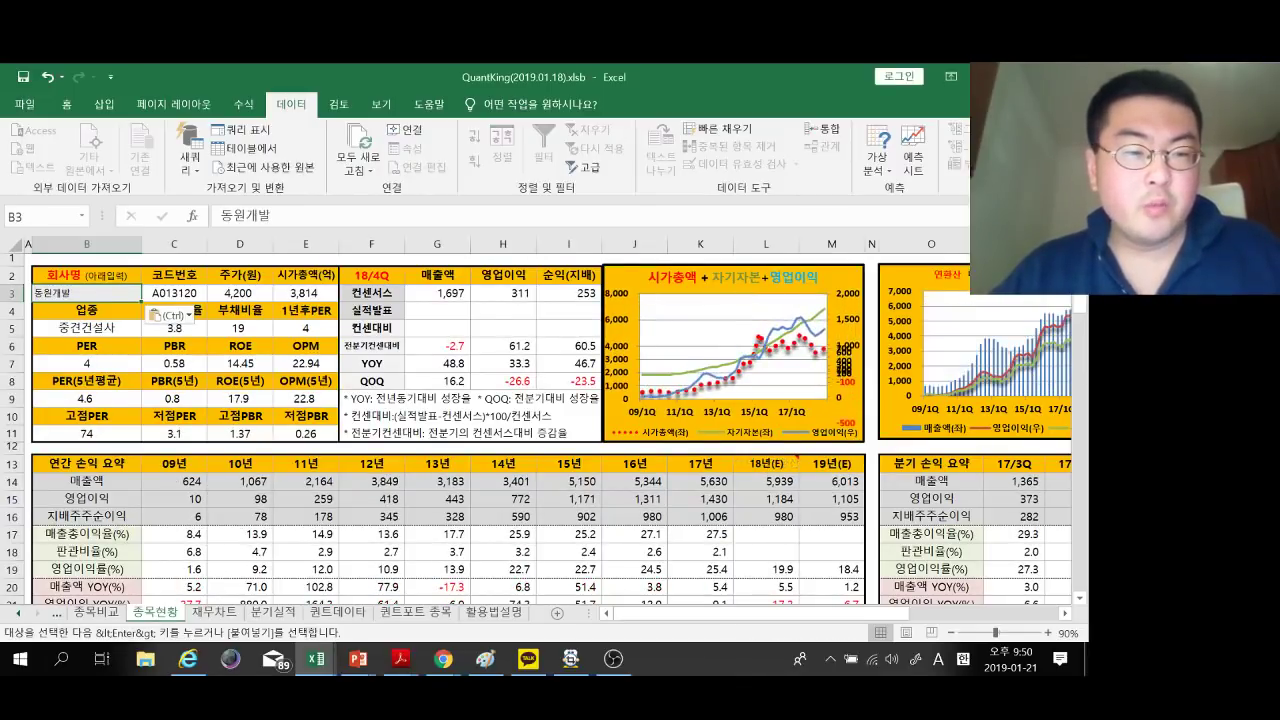
Examine 동원개발's investment indicators and annual income statement, followed by its quarterly summary and trend charts.
scroll(448, 430, "down", 8)
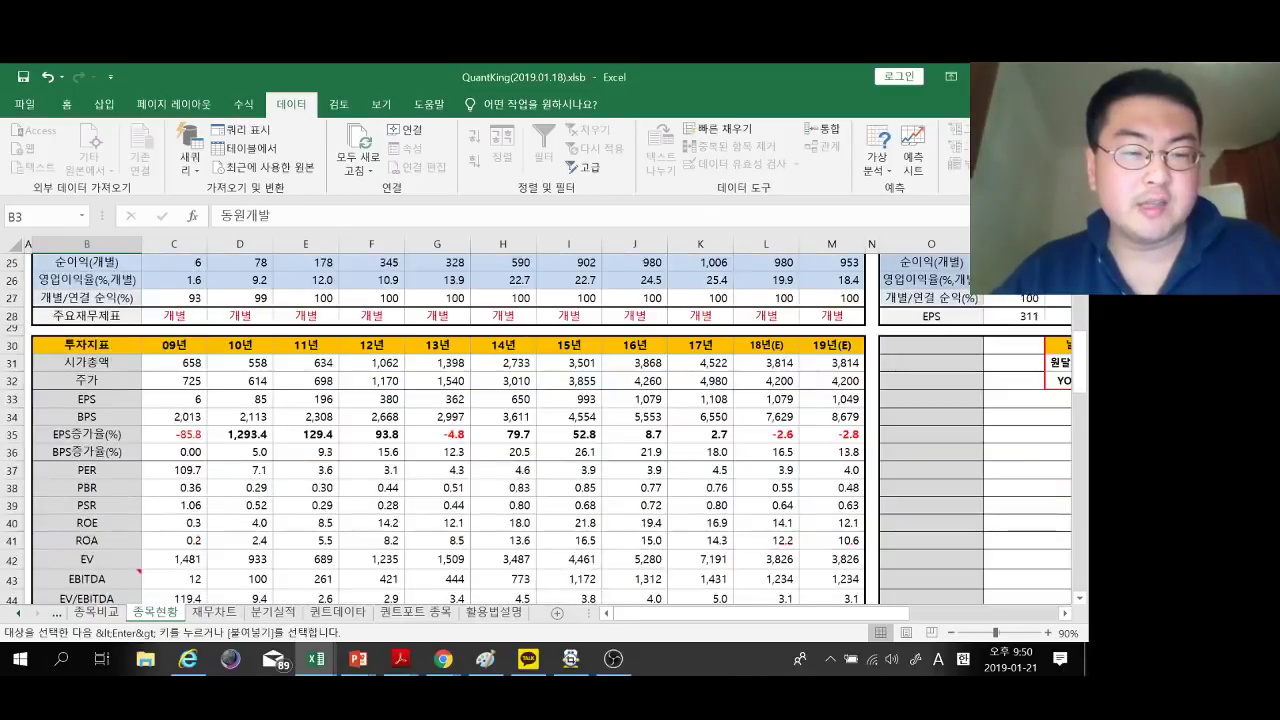
scroll(448, 430, "down", 7)
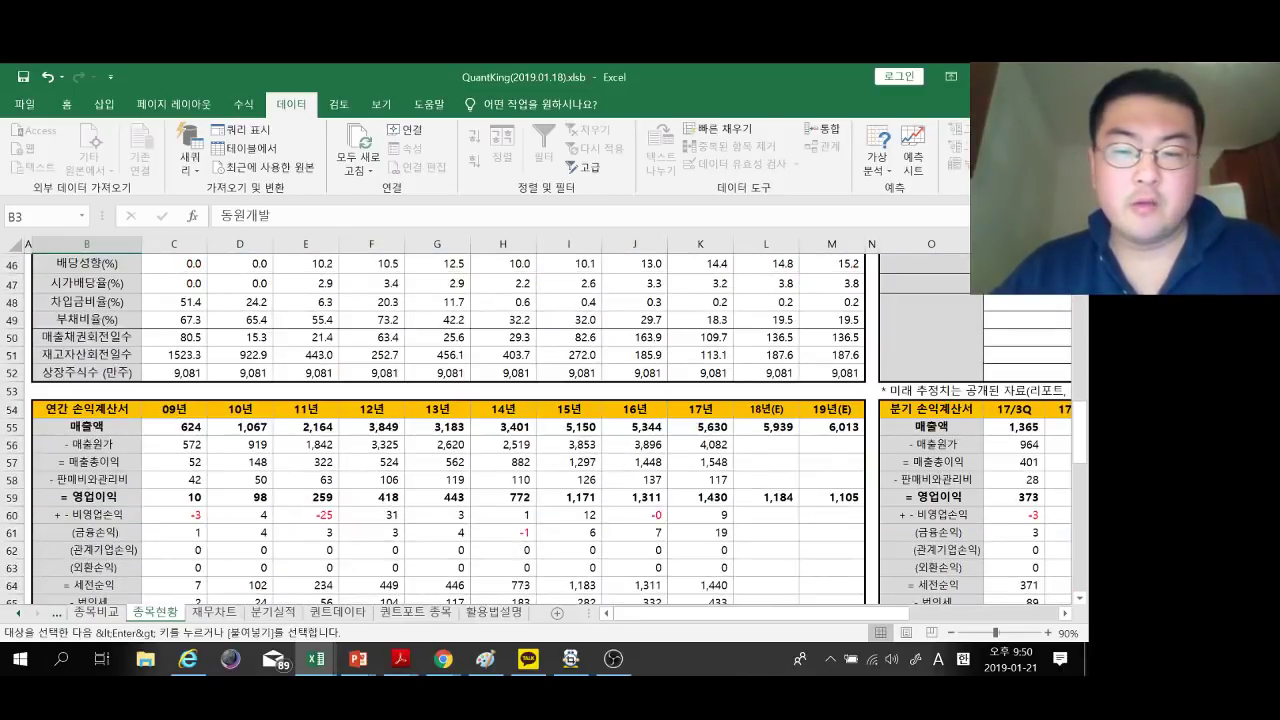
scroll(548, 430, "right", 5)
scroll(548, 430, "up", 3)
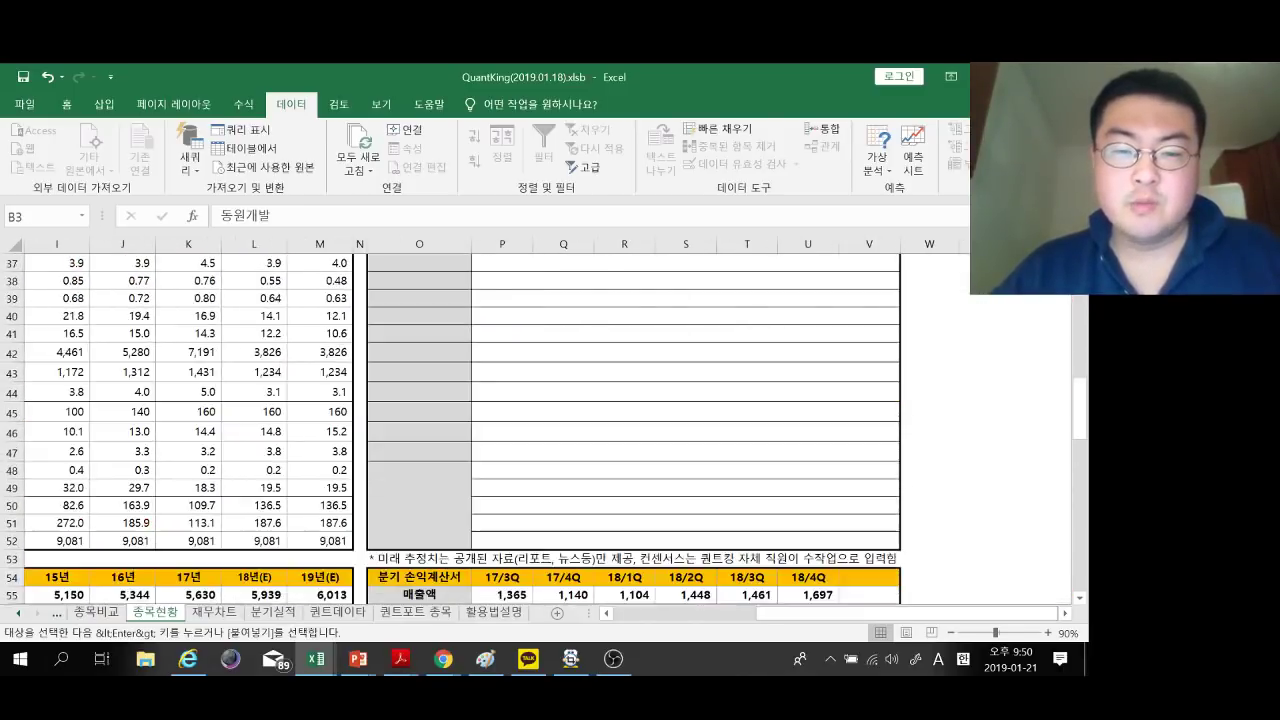
scroll(548, 430, "up", 12)
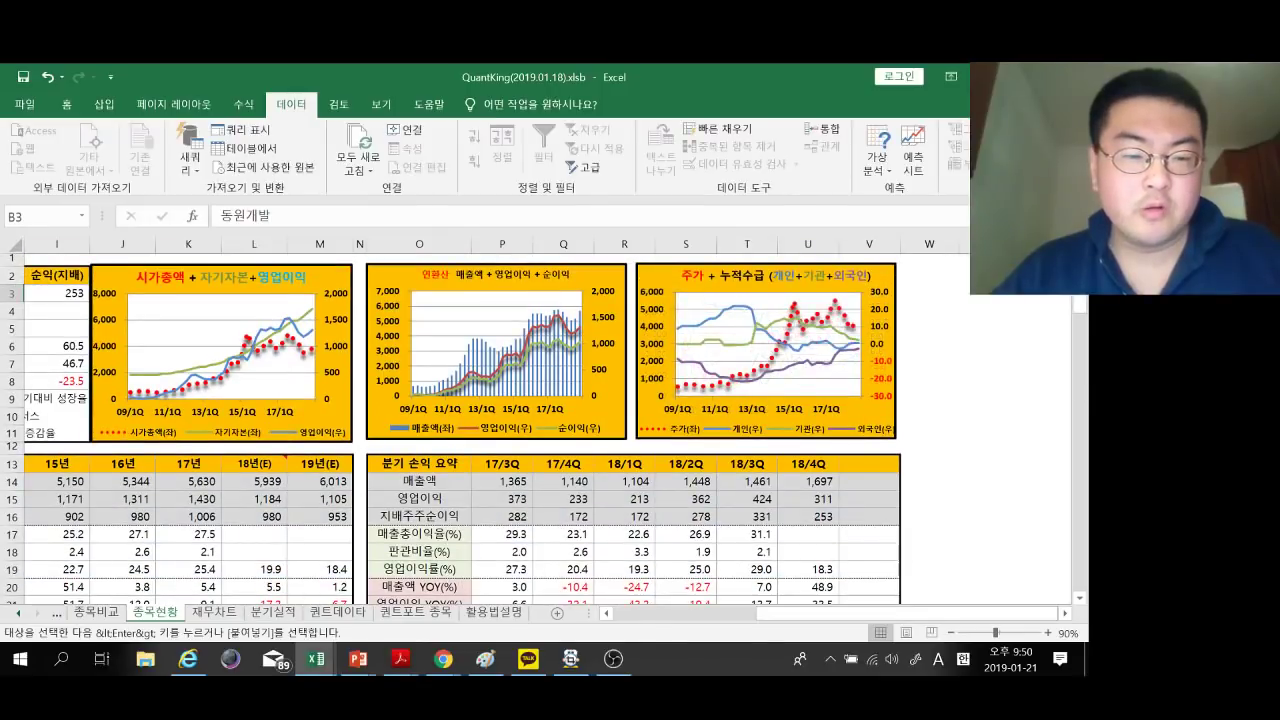
Open the 재무차트 sheet and look over 동원개발's 운전자본 and 성장성 charts.
key("ctrl+Page_Down")
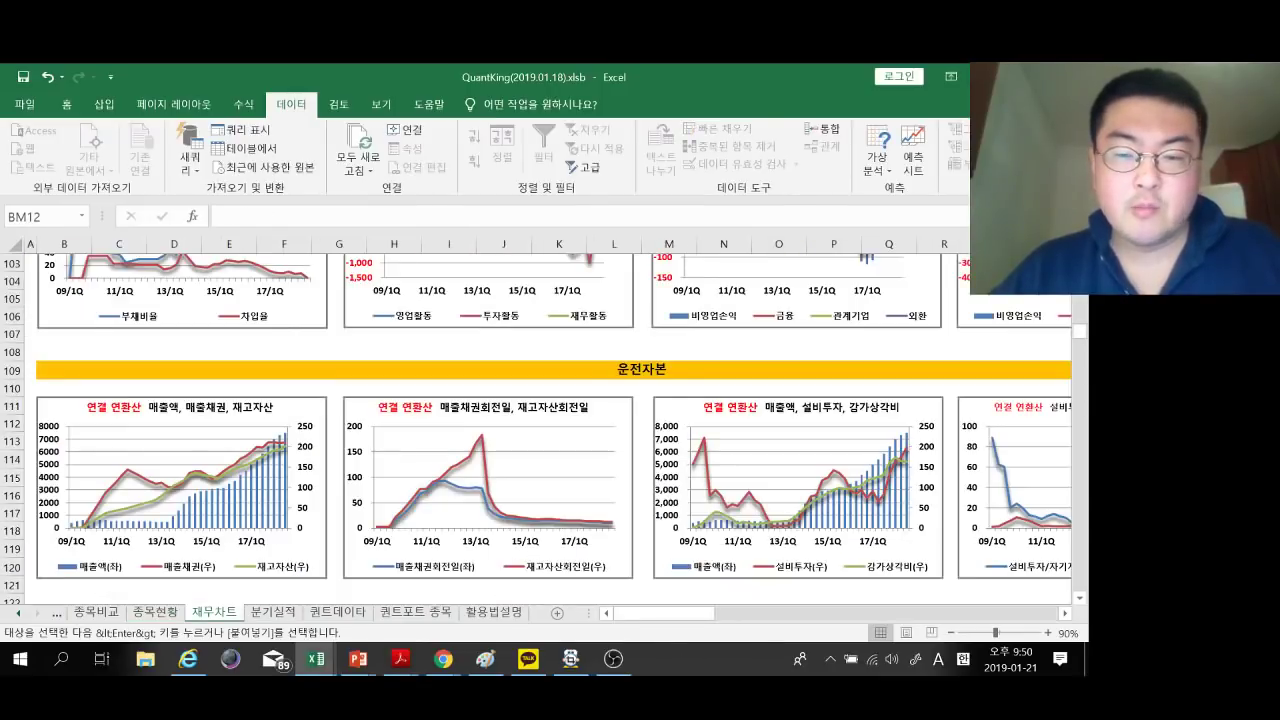
scroll(548, 430, "right", 8)
scroll(548, 430, "left", 8)
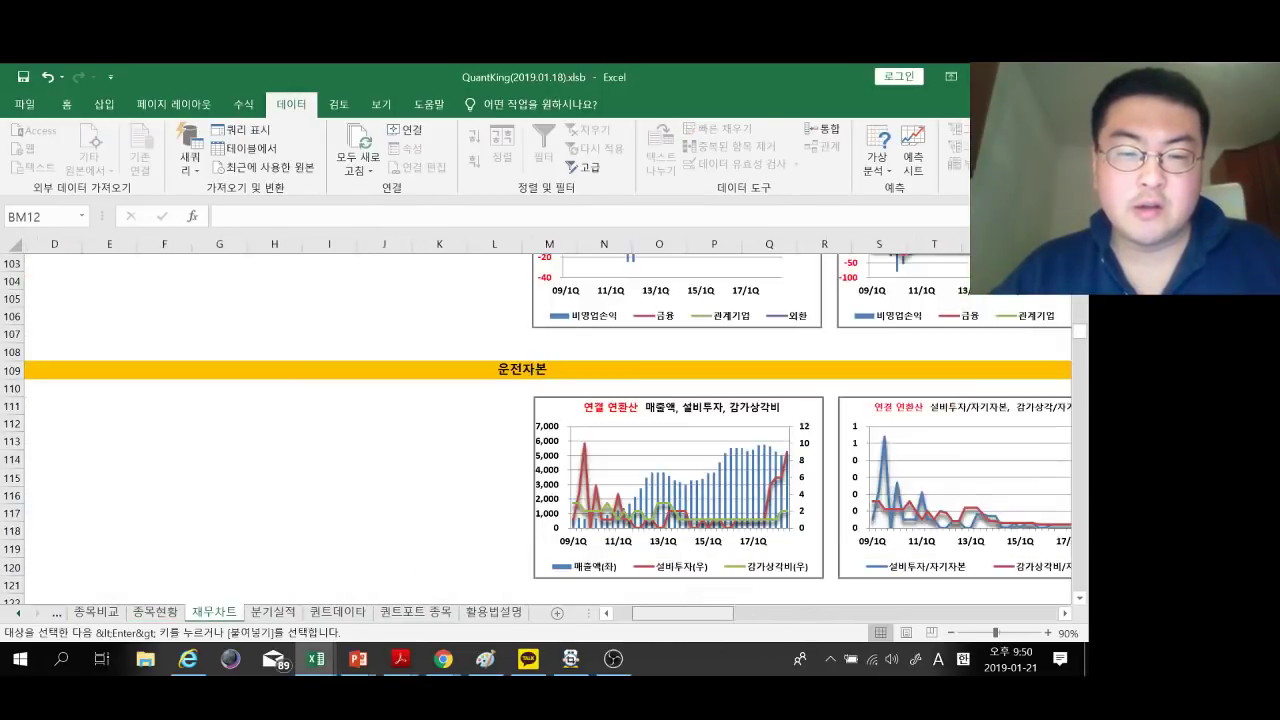
scroll(548, 430, "up", 3)
scroll(548, 430, "up", 14)
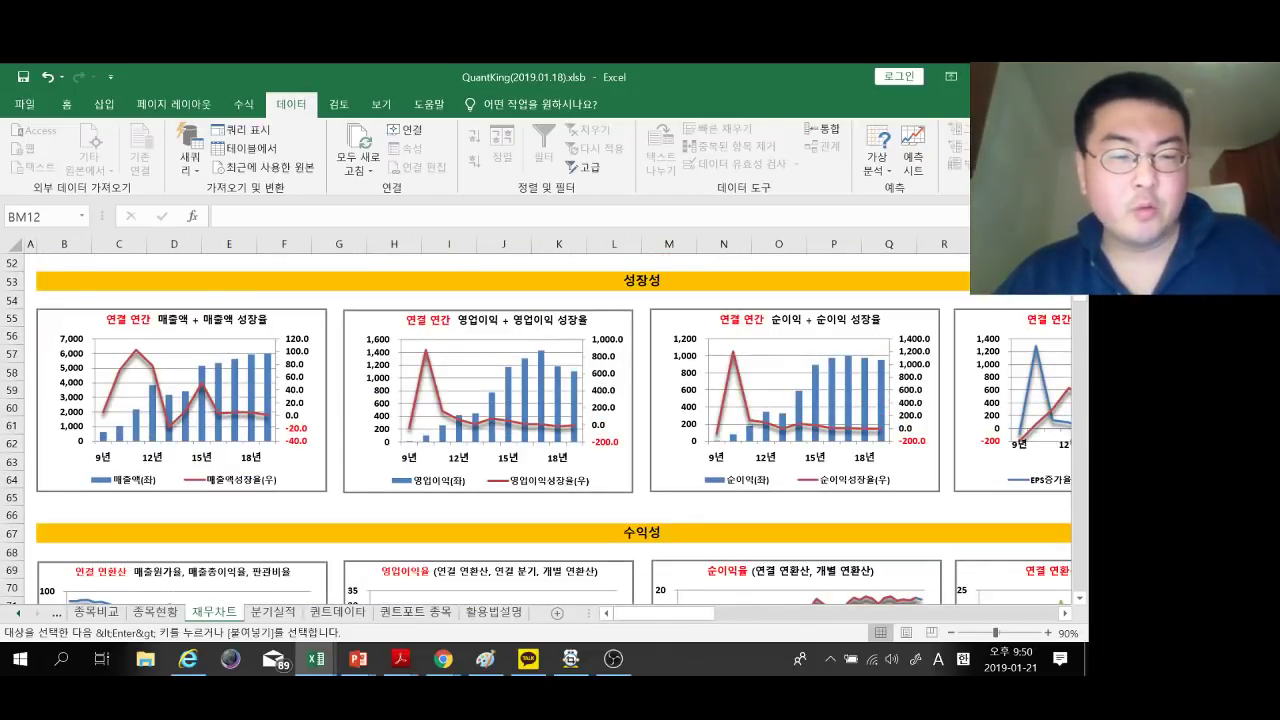
Return to QuantKing's 종목현황 sheet and review 동원개발's valuation summary, annual income summary and start of its investment indicators.
key("ctrl+Page_Up")
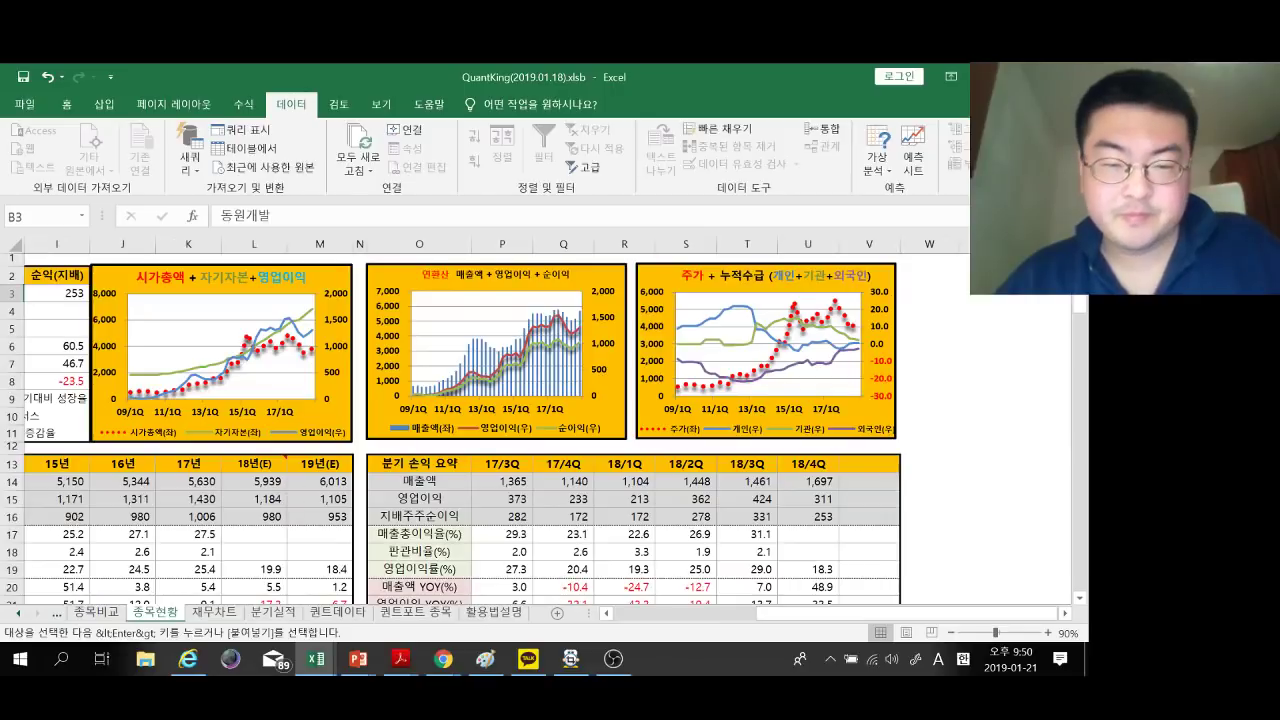
left_click_drag(880, 613, 856, 612)
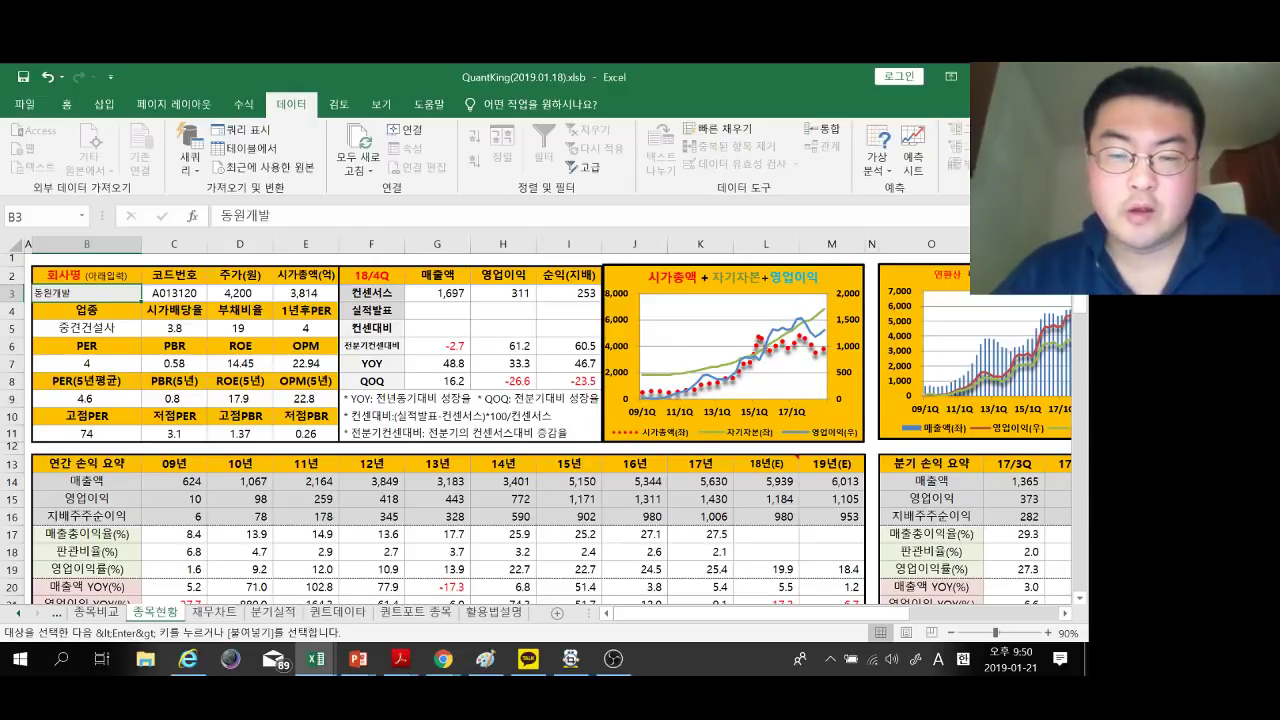
scroll(550, 430, "down", 1)
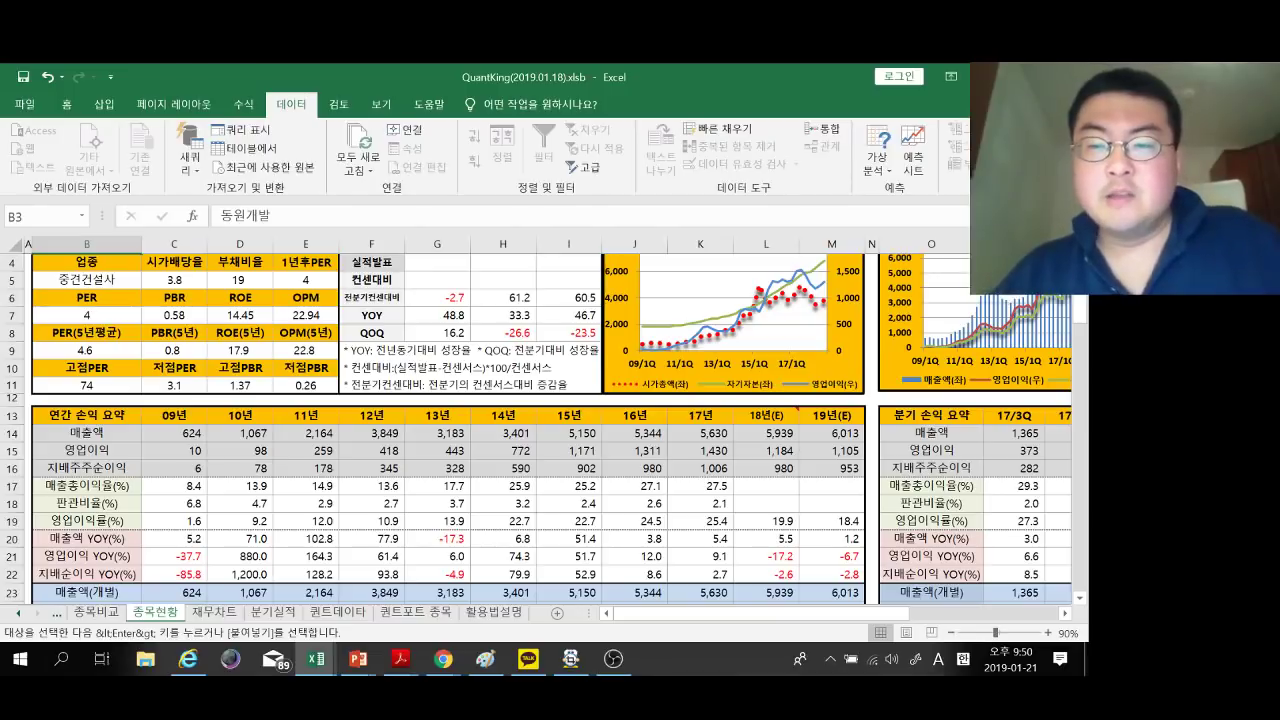
scroll(550, 430, "up", 1)
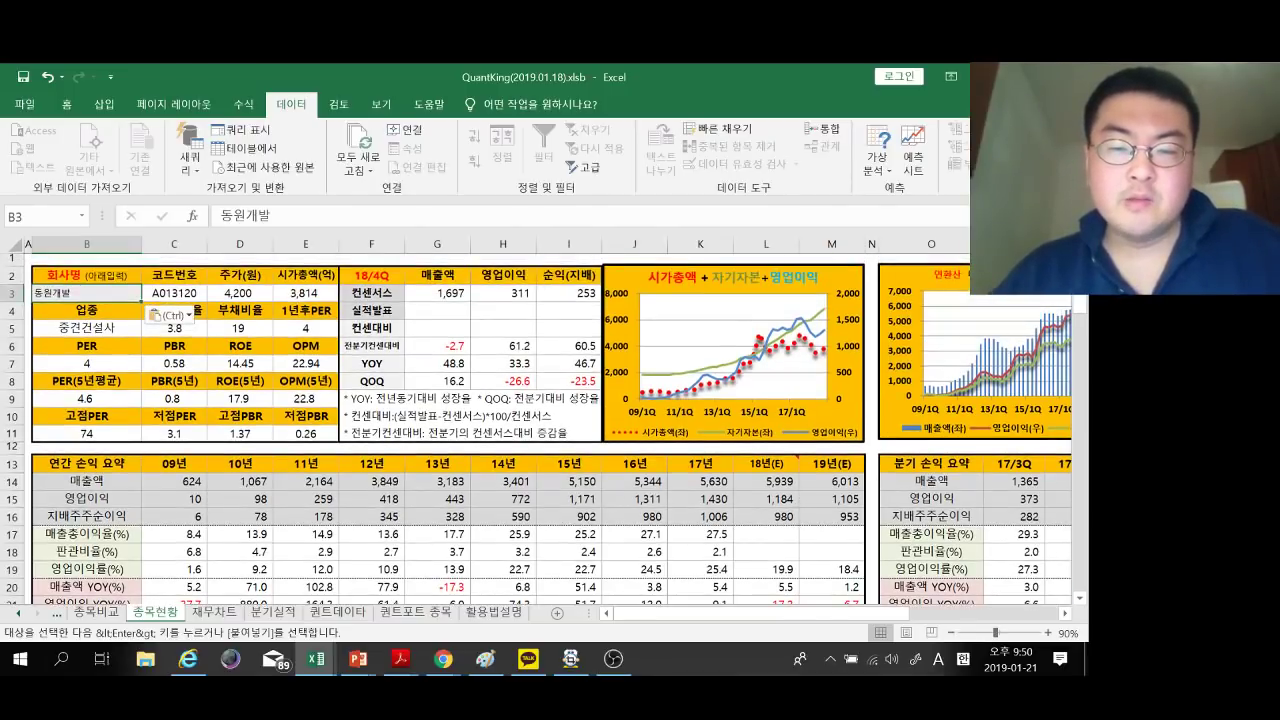
scroll(550, 430, "down", 1)
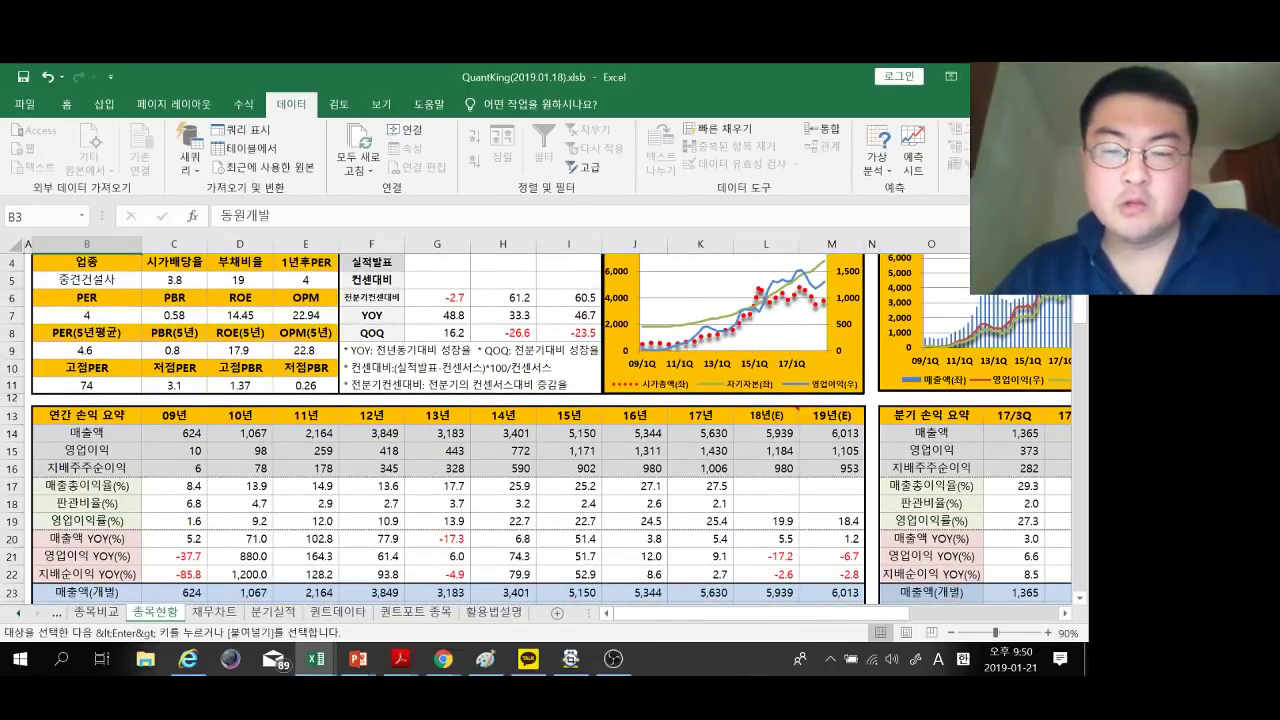
scroll(550, 430, "up", 1)
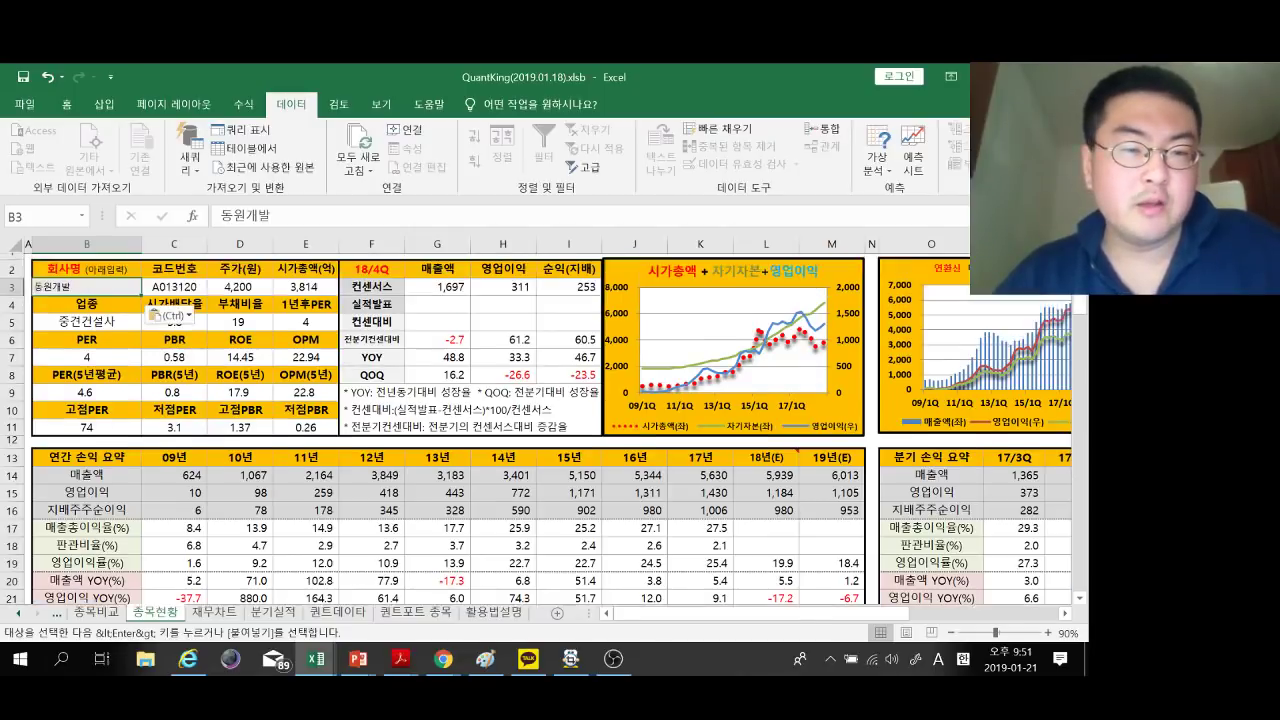
scroll(450, 430, "down", 5)
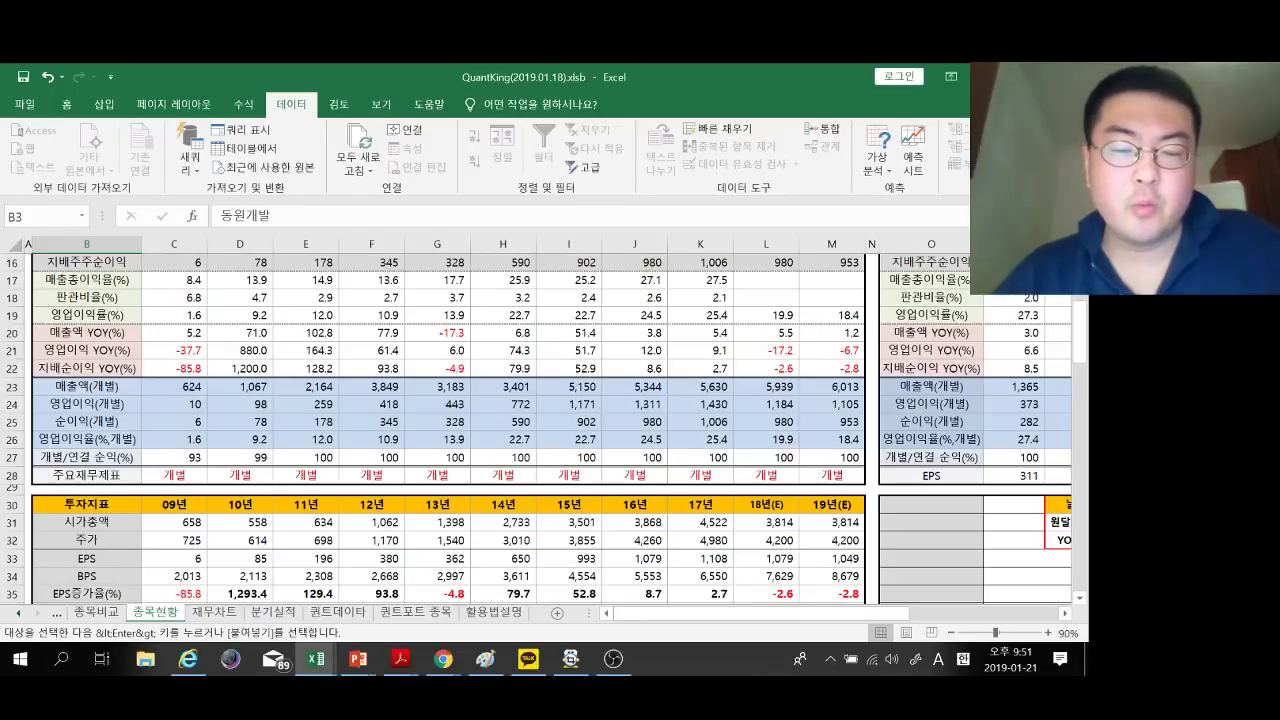
scroll(450, 430, "up", 5)
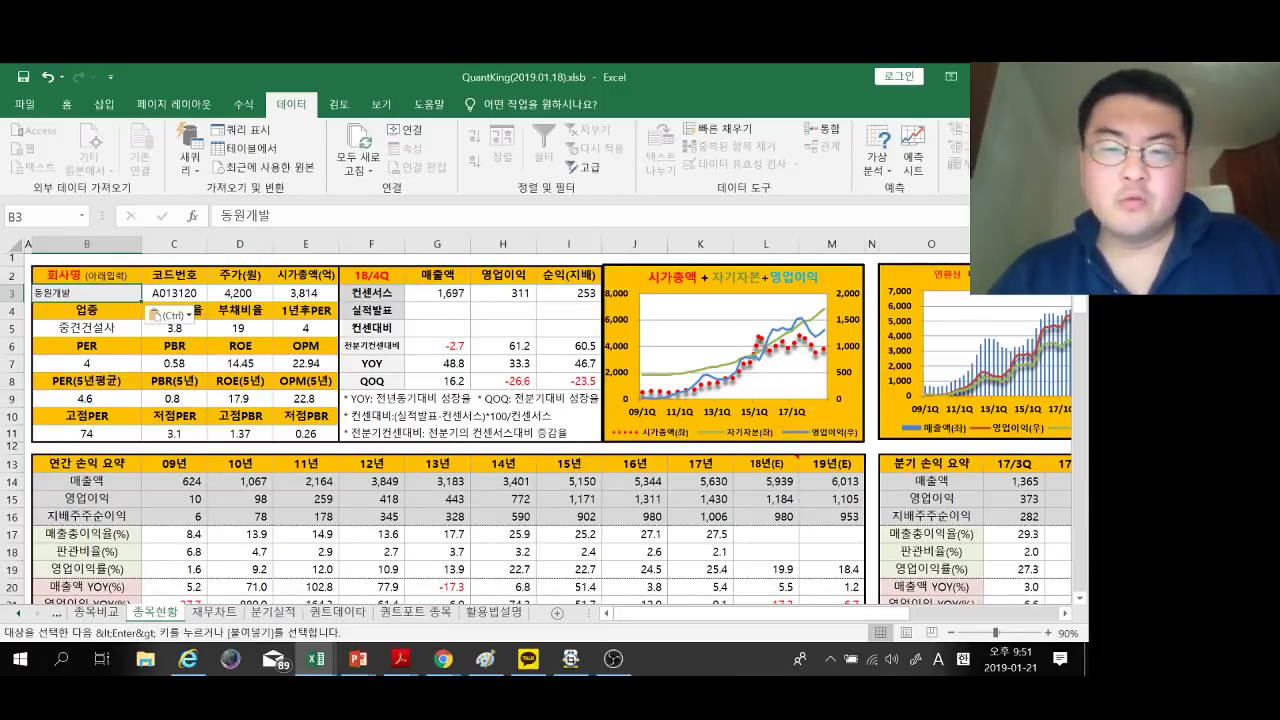
Enter Pass beside 동원개발 in cell A29 of the Graham-Bleker sheet.
key("ctrl+Tab")
left_click(56, 430)
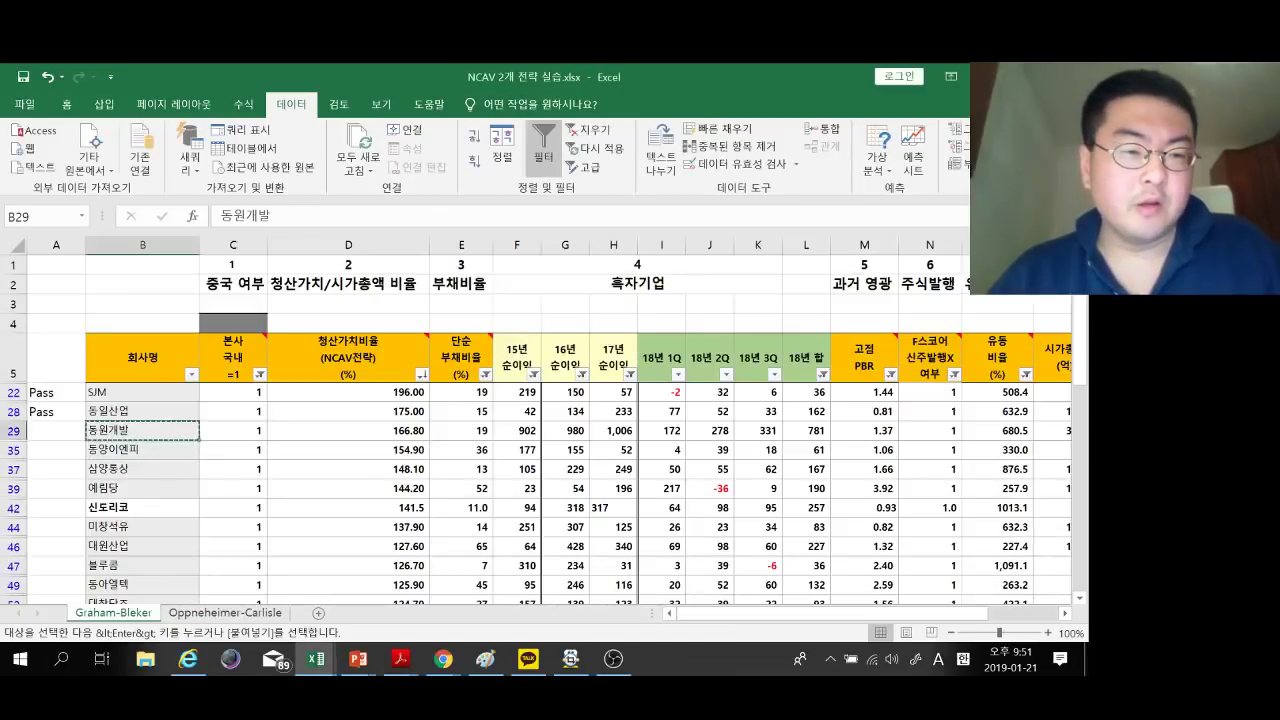
type("Pass")
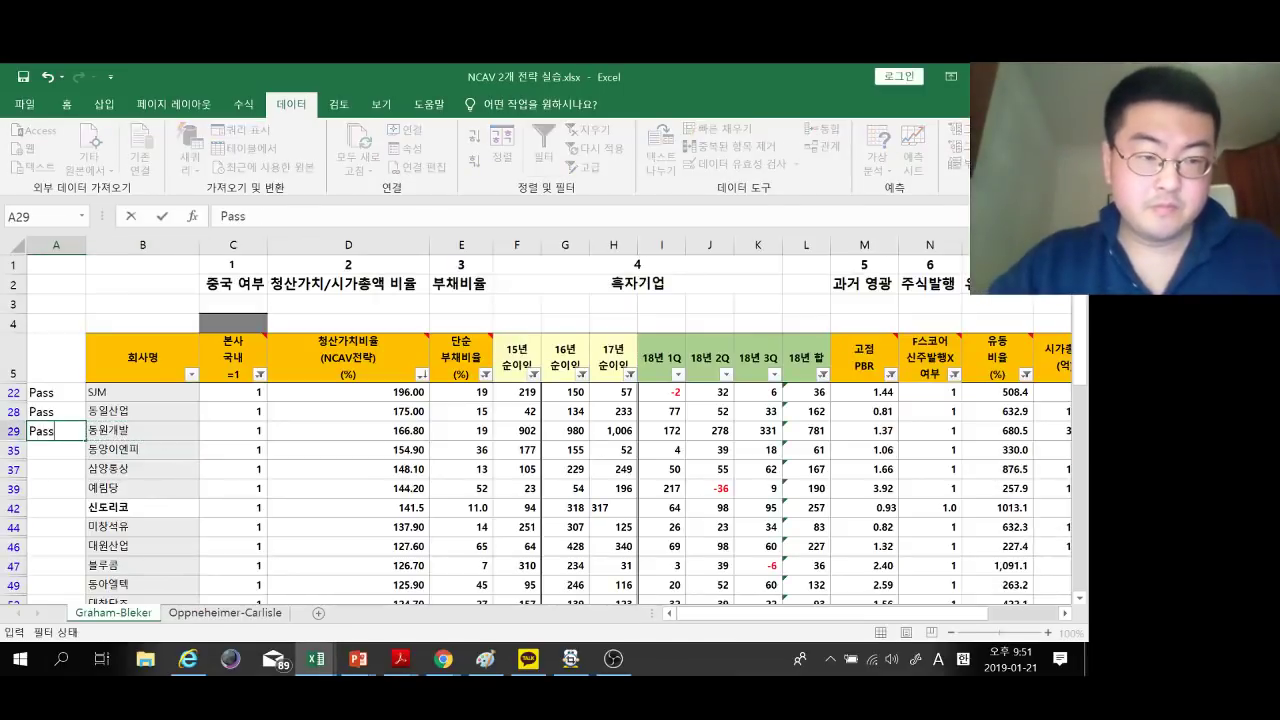
key("Return")
Copy 동양이엔피 from cell B35 of the Graham-Bleker sheet into the 회사명 cell B3 of QuantKing's 종목현황 sheet.
key("ctrl+Tab")
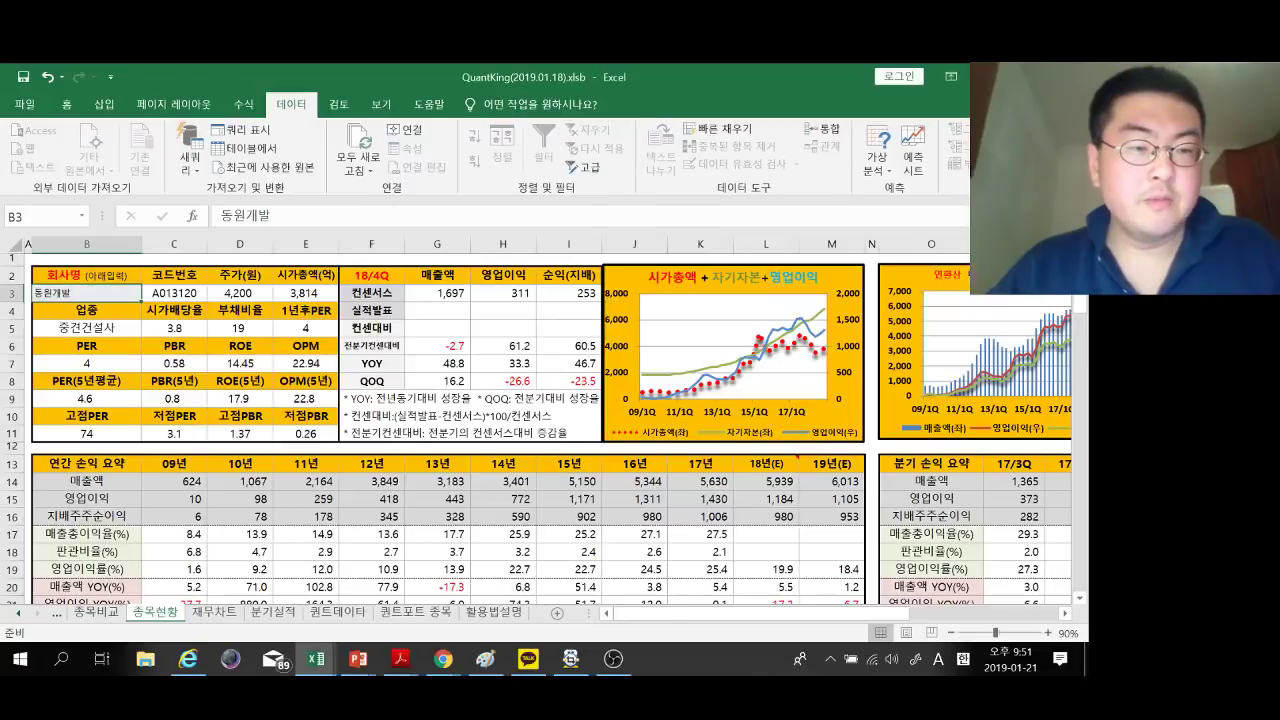
key("ctrl+Tab")
left_click(142, 449)
key("ctrl+c")
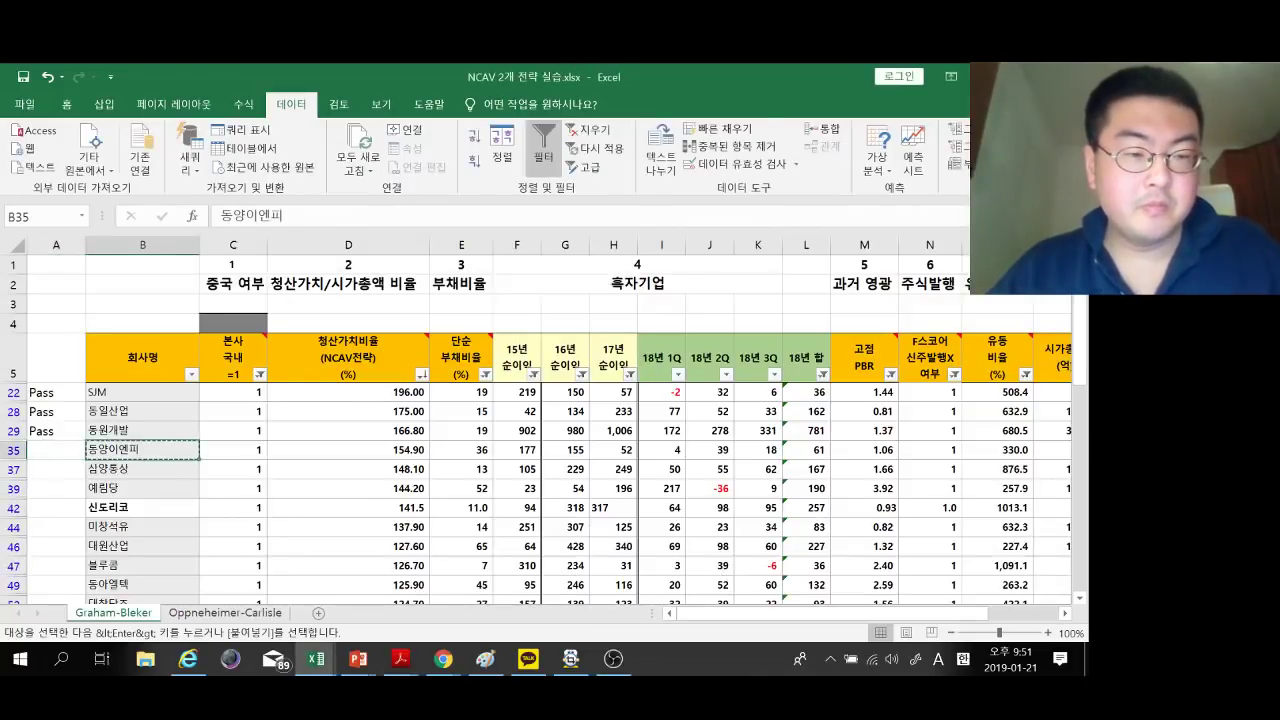
key("ctrl+Tab")
key("ctrl+v")
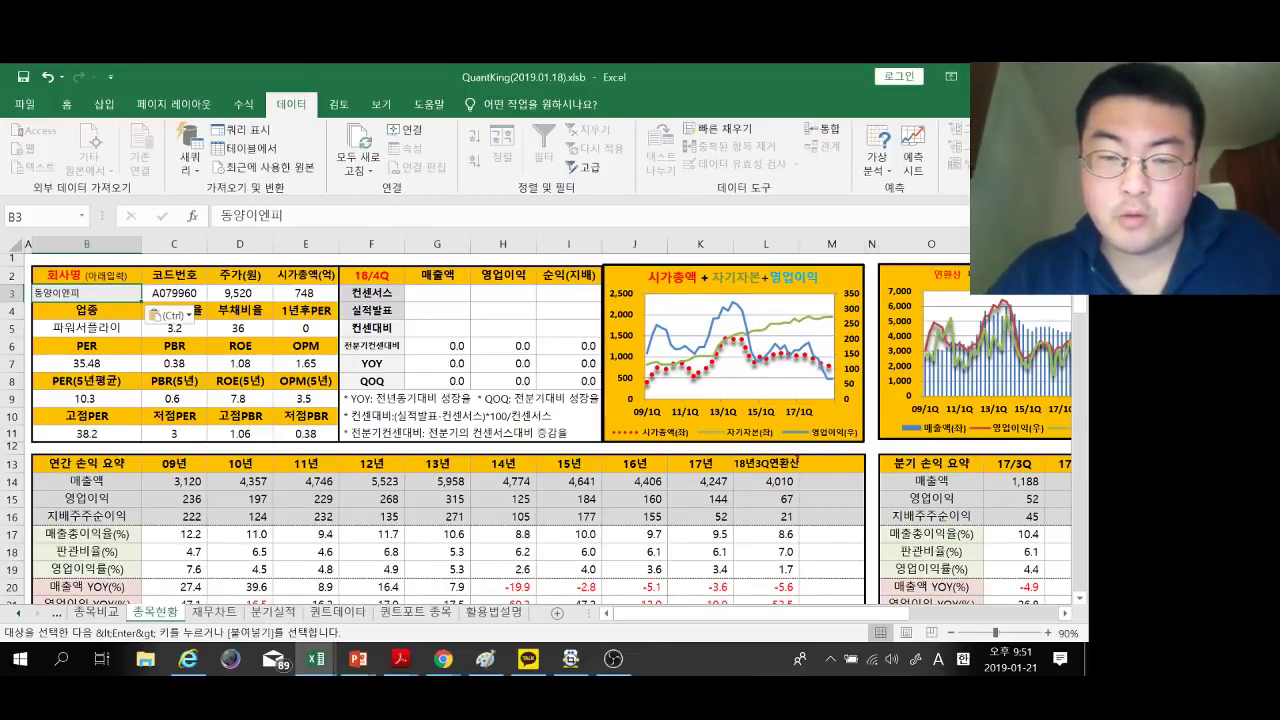
Examine 동양이엔피's annual income summary and its quarterly income summary.
scroll(450, 430, "down", 2)
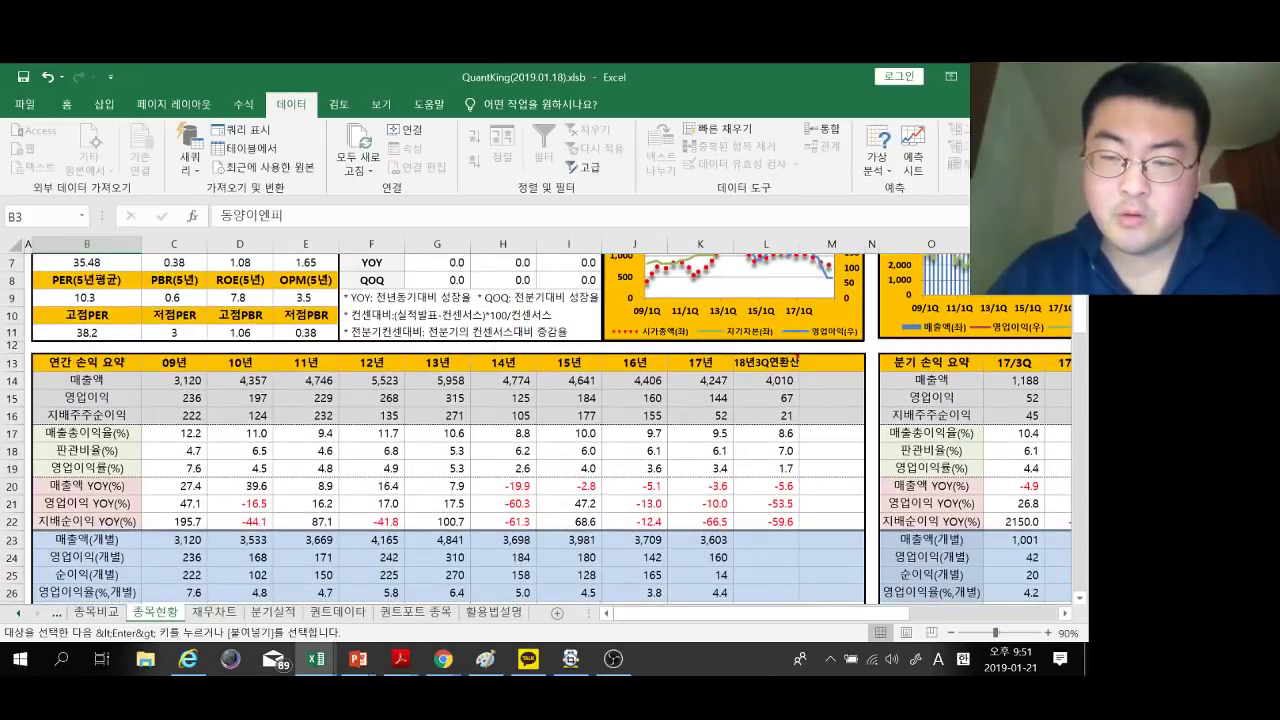
scroll(450, 430, "down", 1)
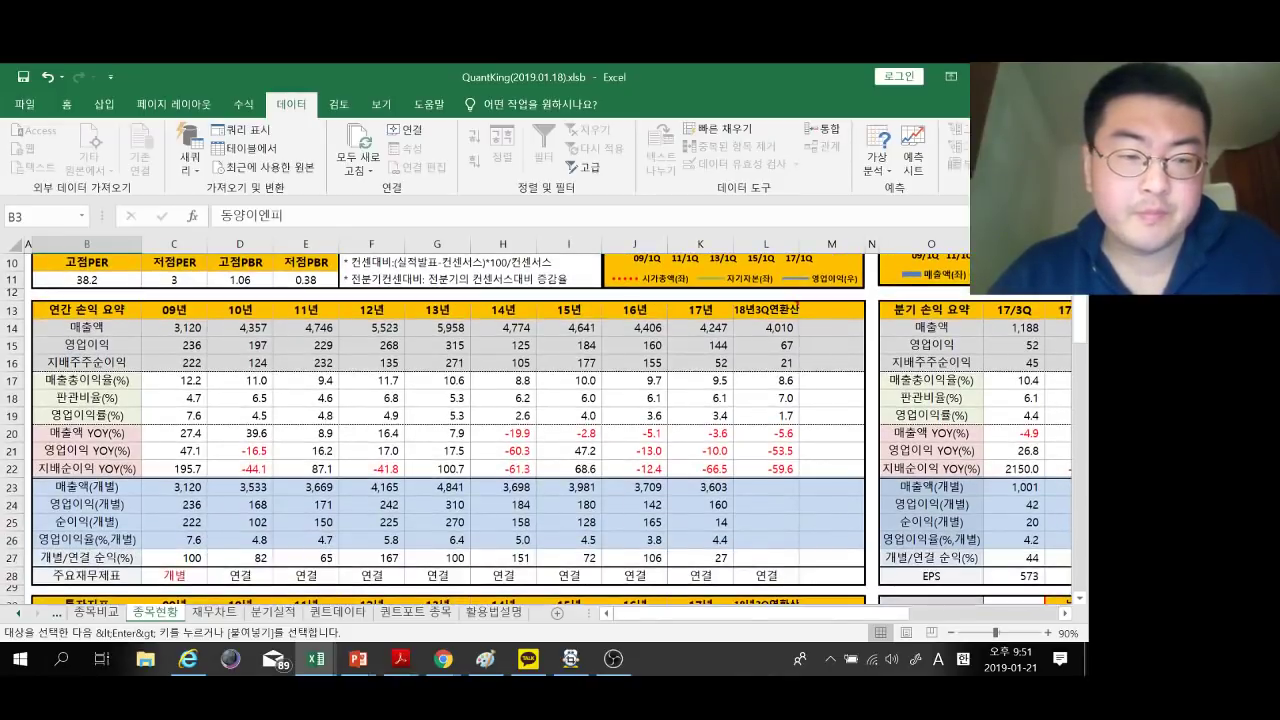
scroll(450, 430, "down", 1)
scroll(450, 430, "up", 1)
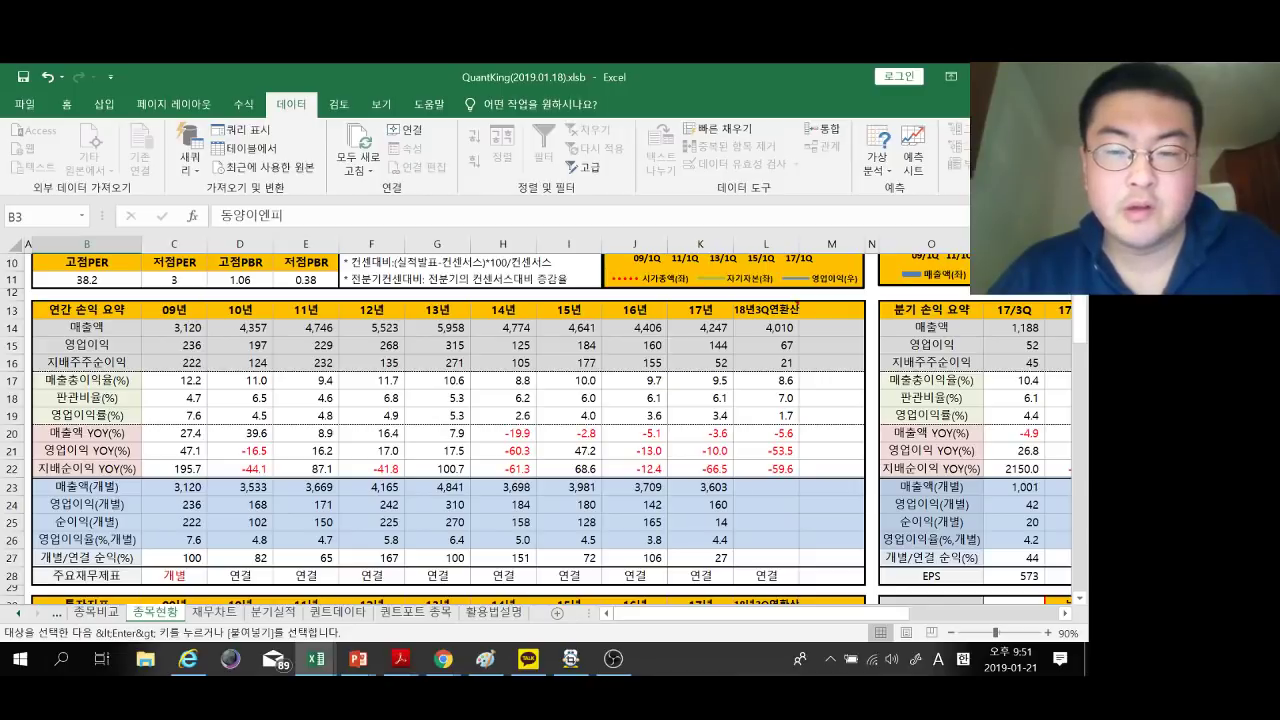
left_click_drag(792, 613, 890, 613)
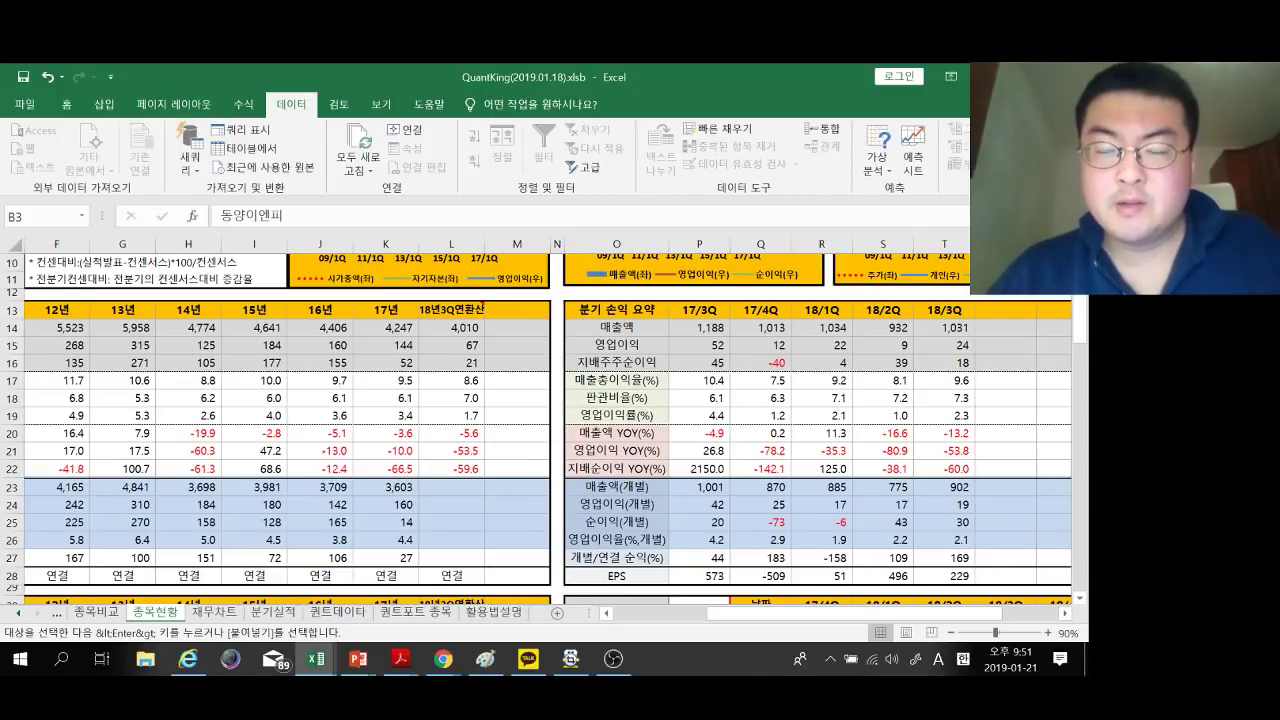
left_click_drag(890, 613, 884, 613)
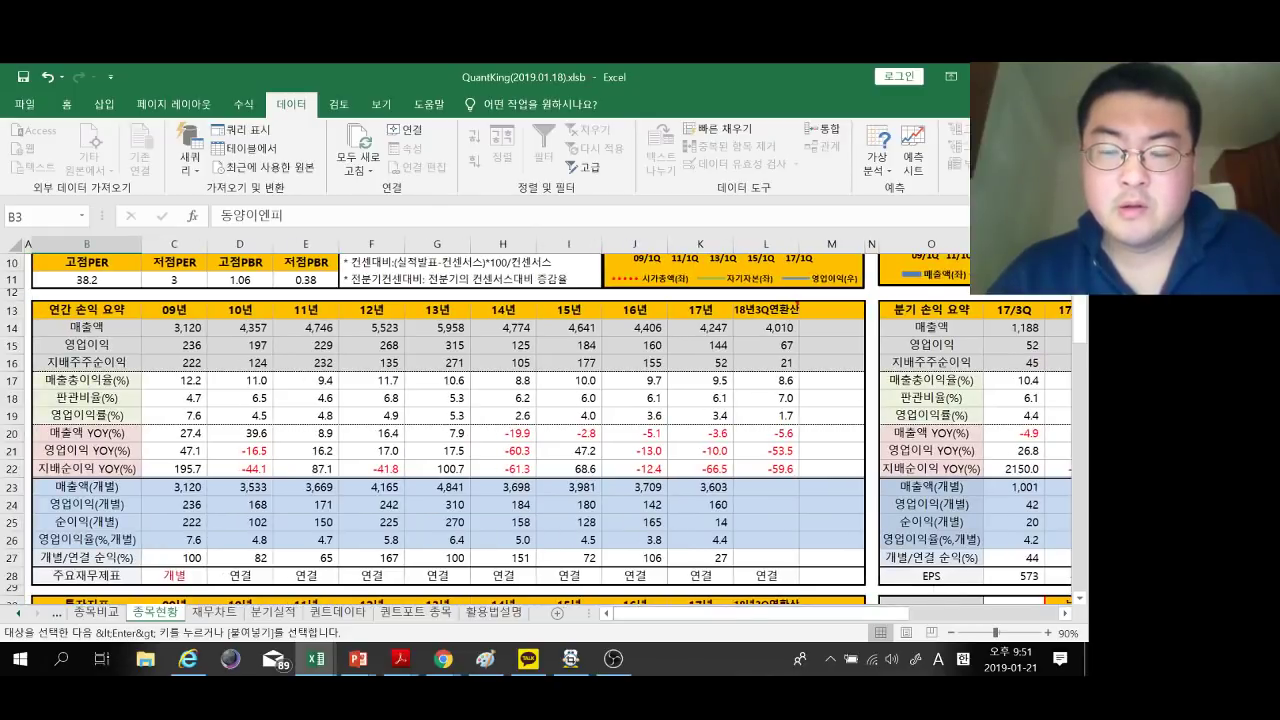
Go through 동양이엔피's annual growth rates and its investment indicators down to the annual income statement.
scroll(450, 430, "up", 3)
scroll(450, 430, "down", 2)
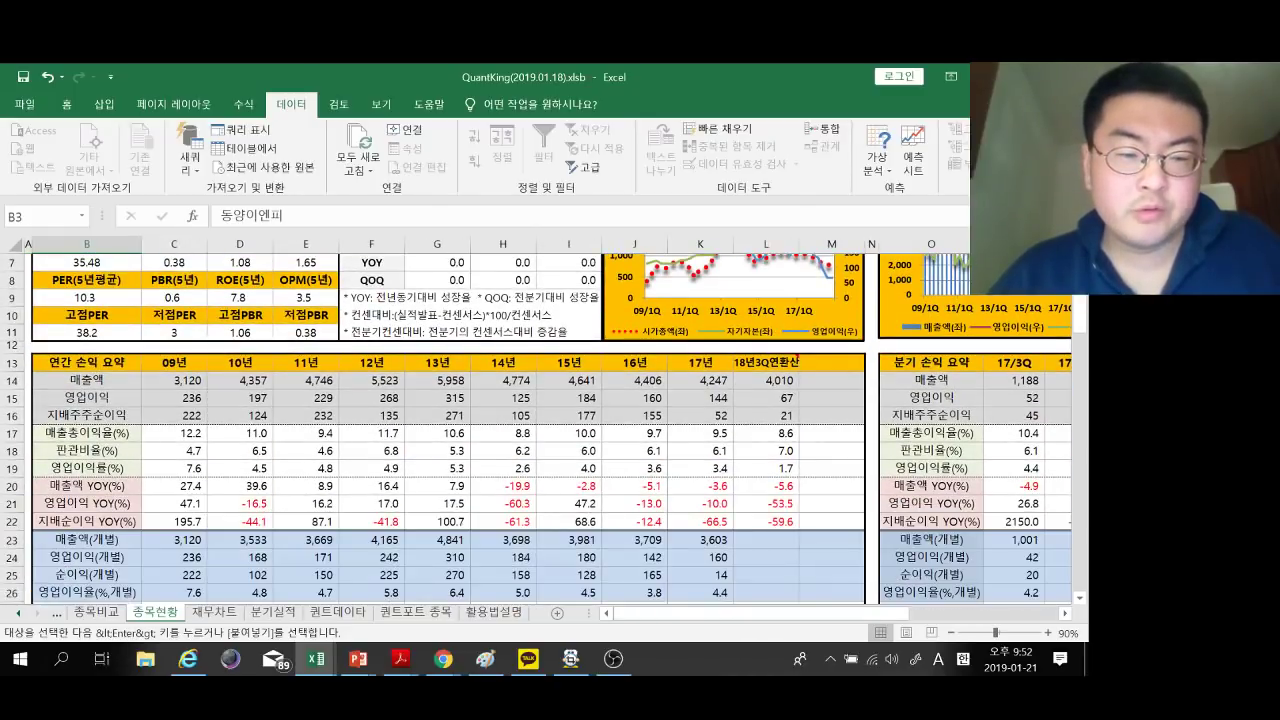
scroll(450, 430, "down", 7)
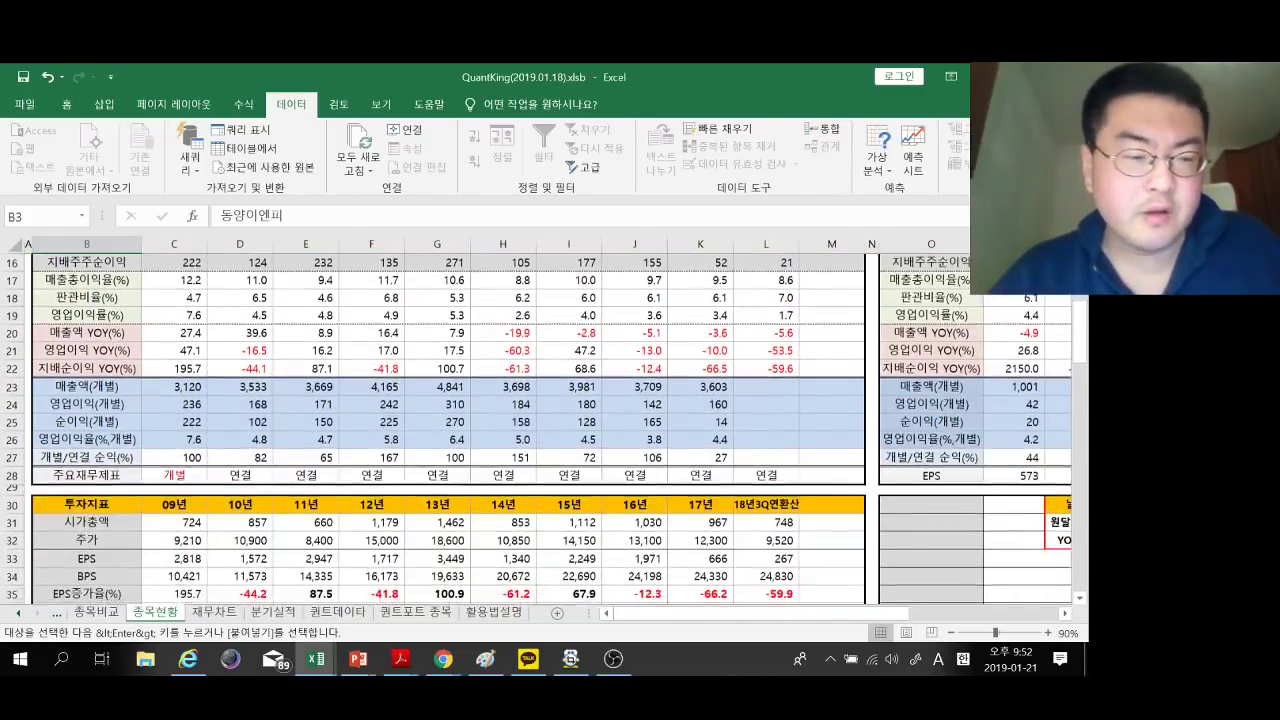
scroll(450, 430, "down", 1)
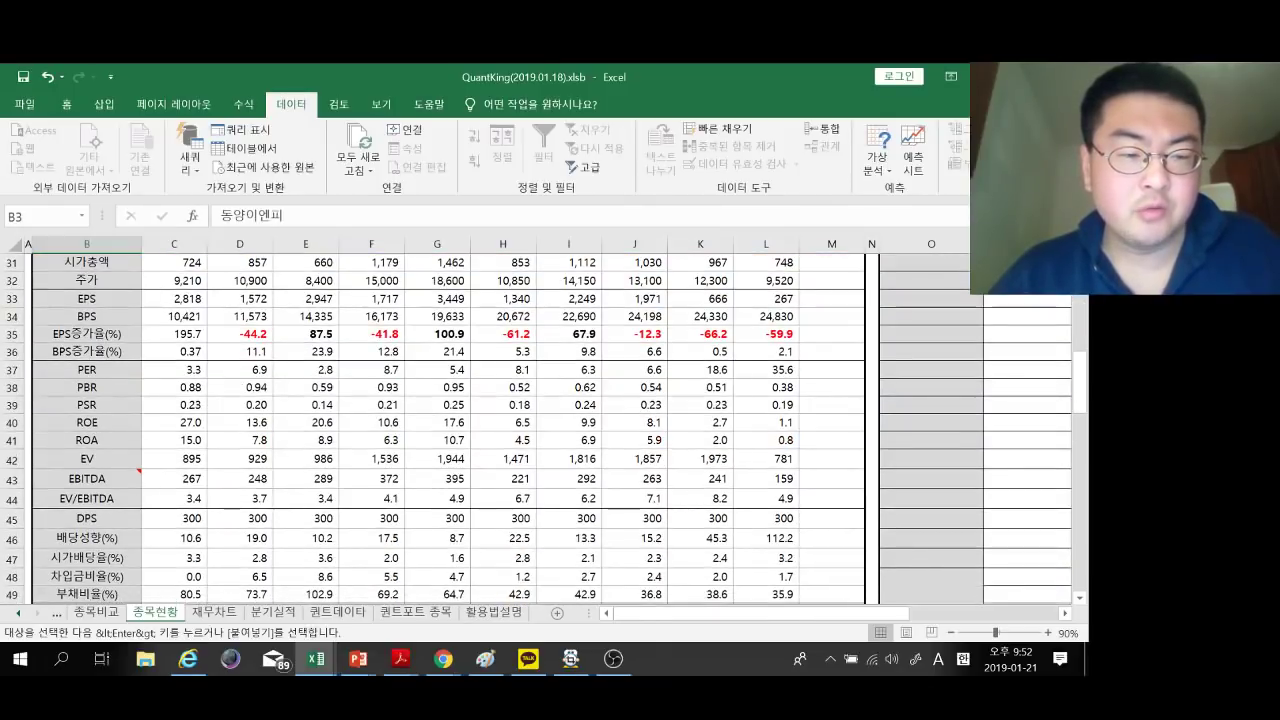
scroll(450, 430, "down", 1)
scroll(450, 430, "up", 1)
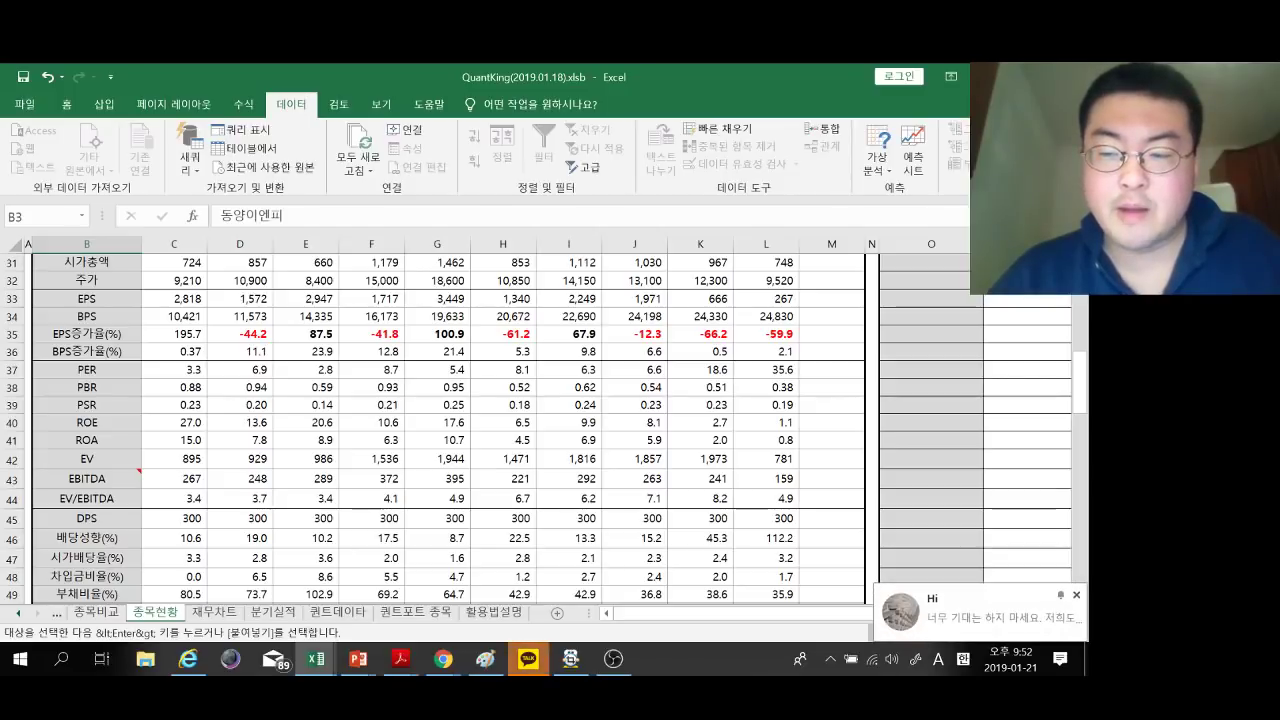
scroll(450, 430, "down", 2)
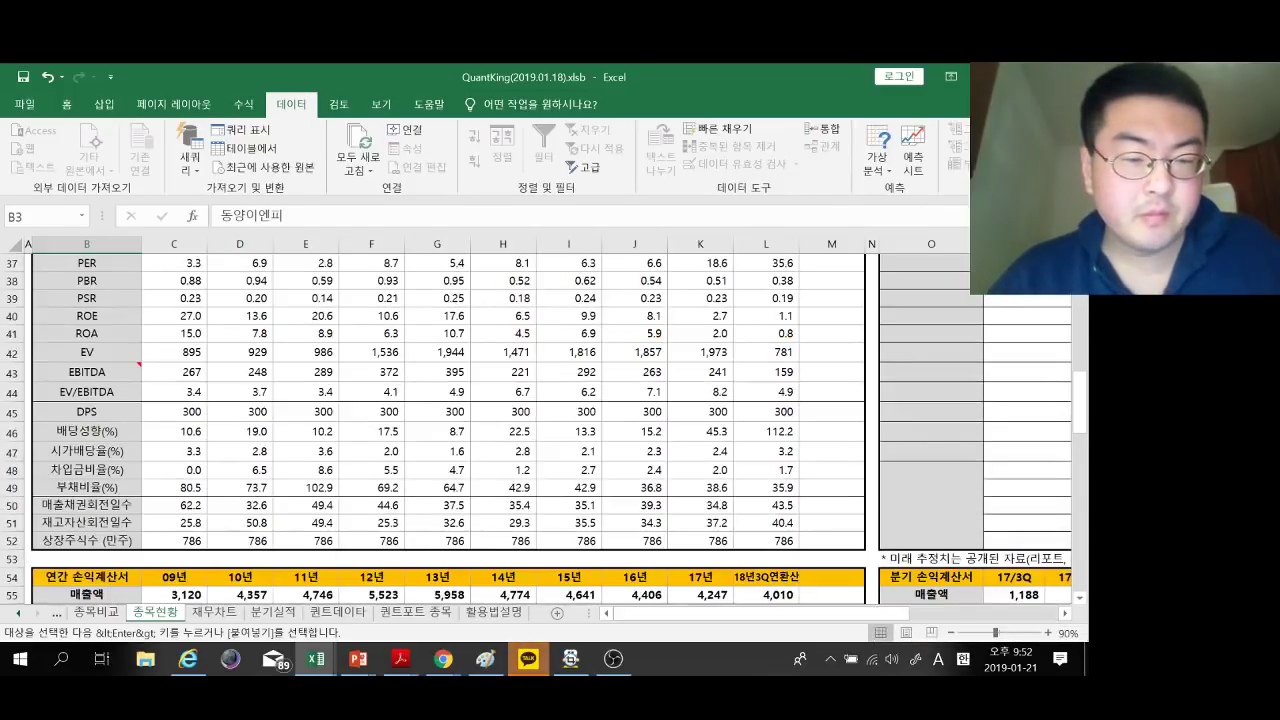
scroll(450, 430, "down", 2)
scroll(450, 430, "up", 9)
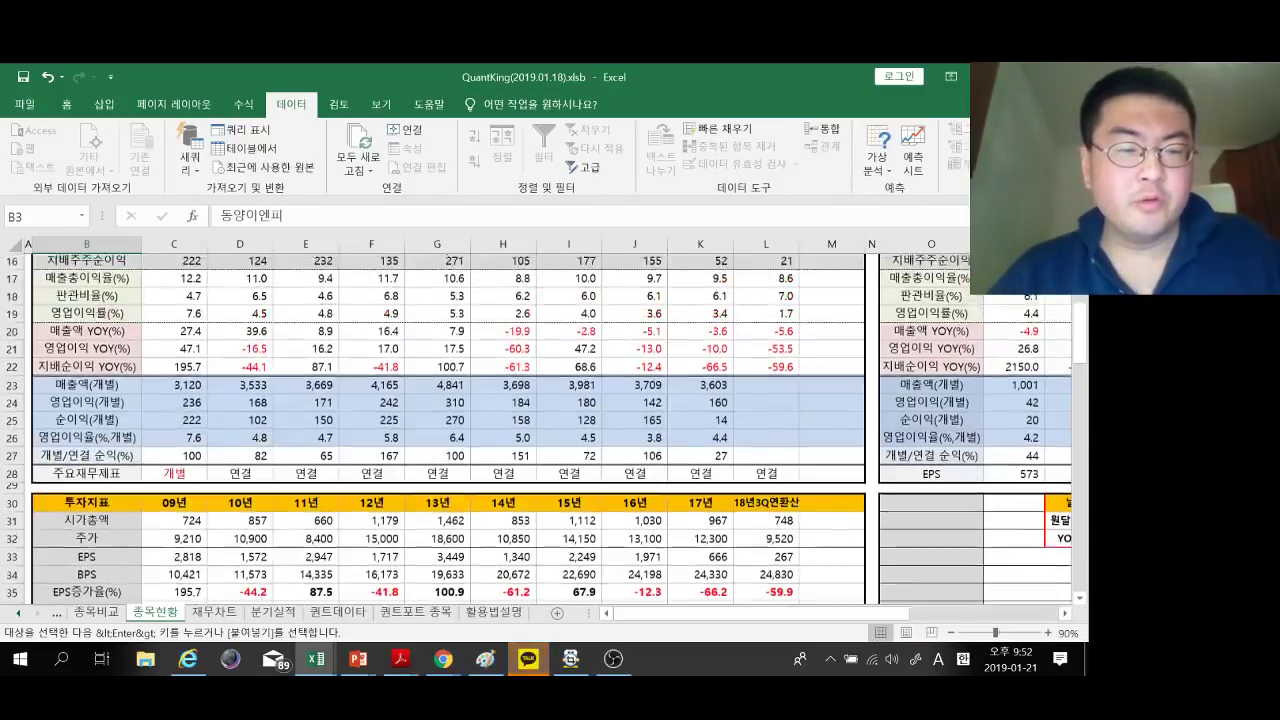
Mark 동양이엔피 as undecided with a ? in cell A35 of the Graham-Bleker sheet.
key("ctrl+Tab")
left_click(56, 449)
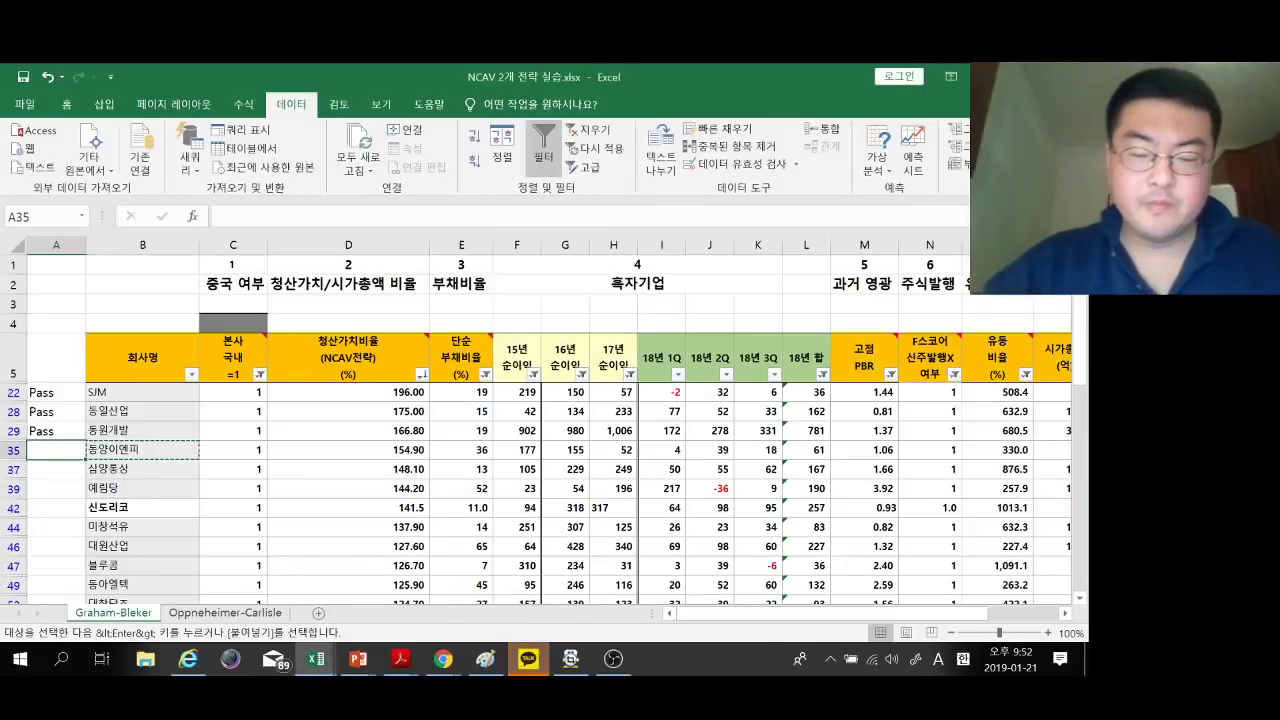
type("?")
key("Return")
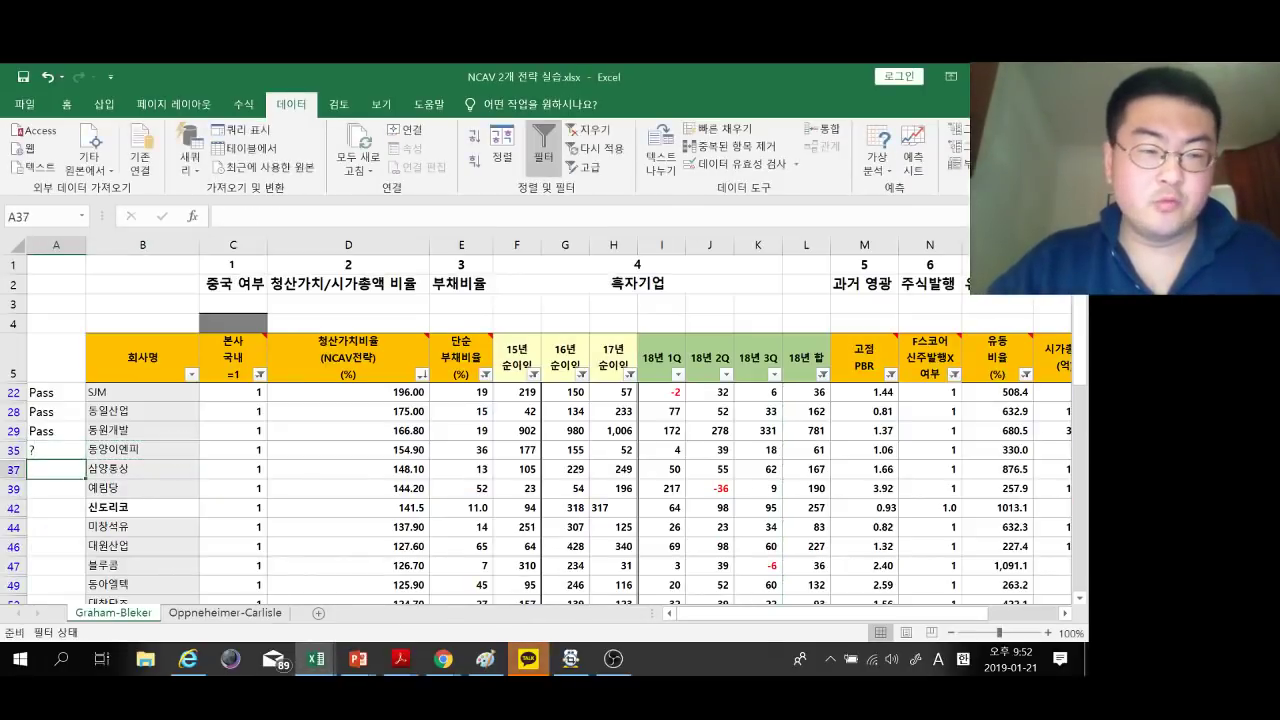
Compare the 청산가치비율 (NCAV전략) of 동양이엔피 and 삼양통상 in cells D35 and D37.
key("Up")
key("Right")
key("Right")
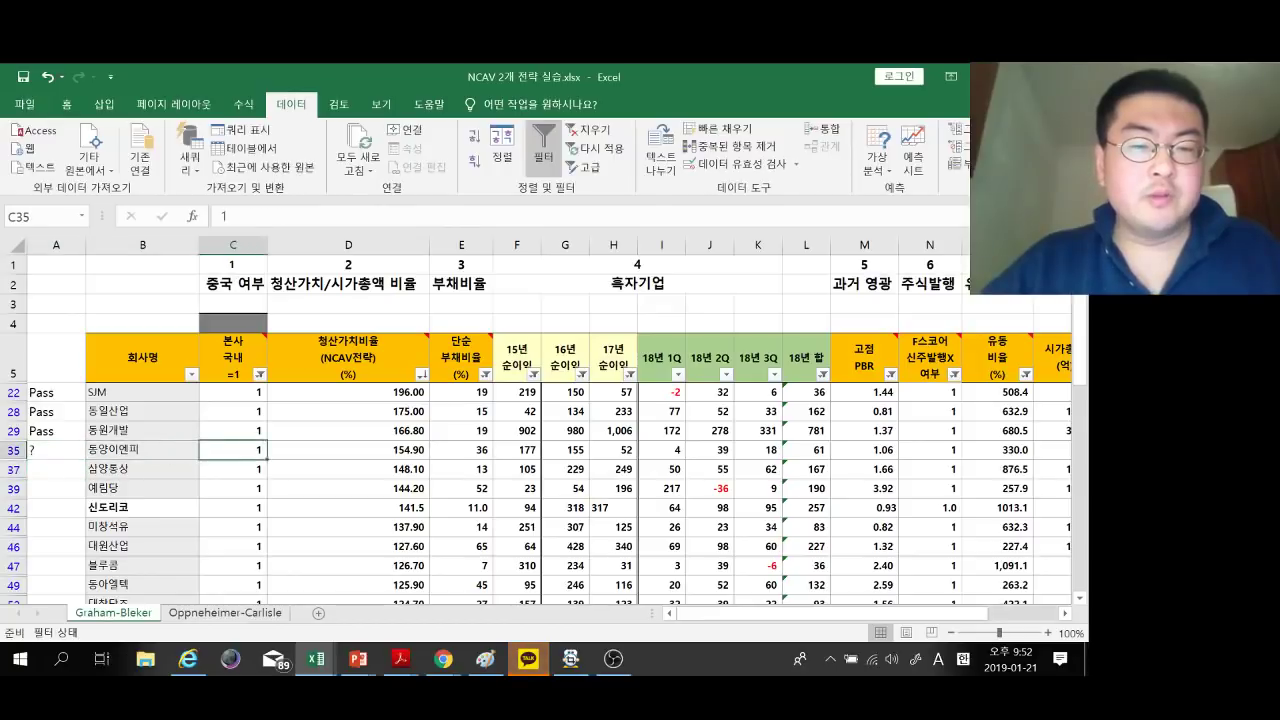
key("Right")
key("Right")
key("Left")
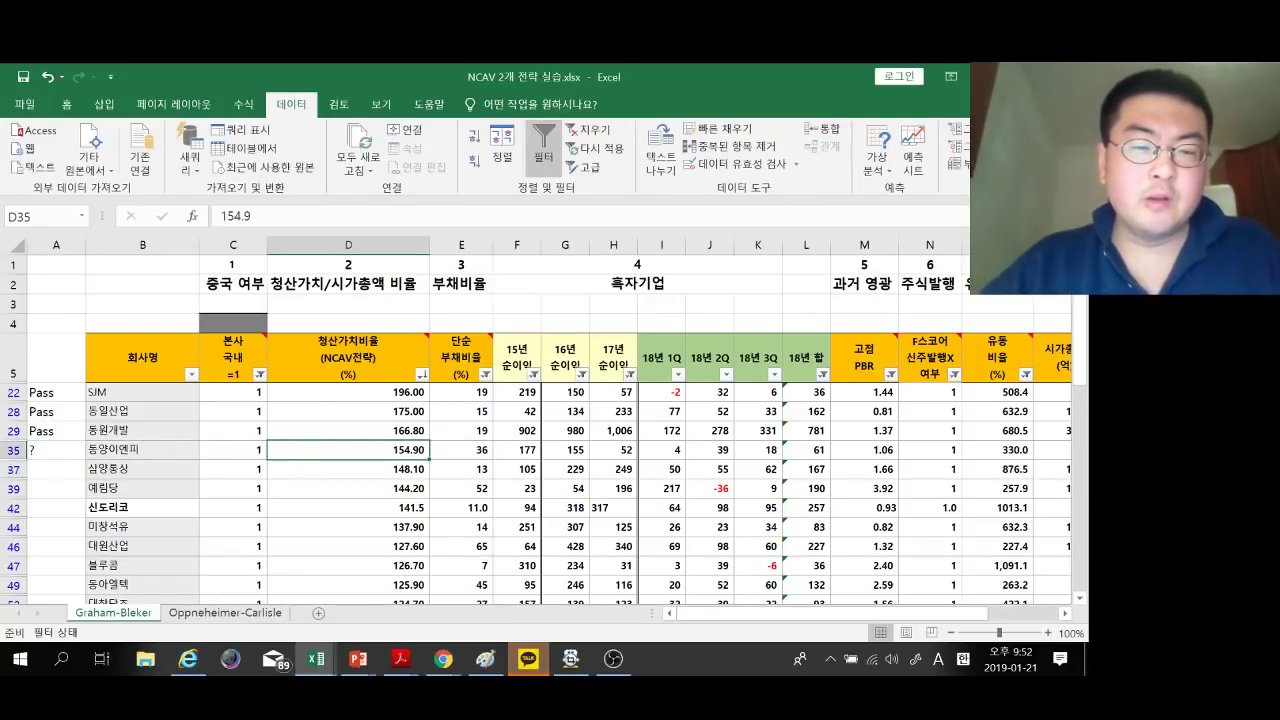
key("Down")
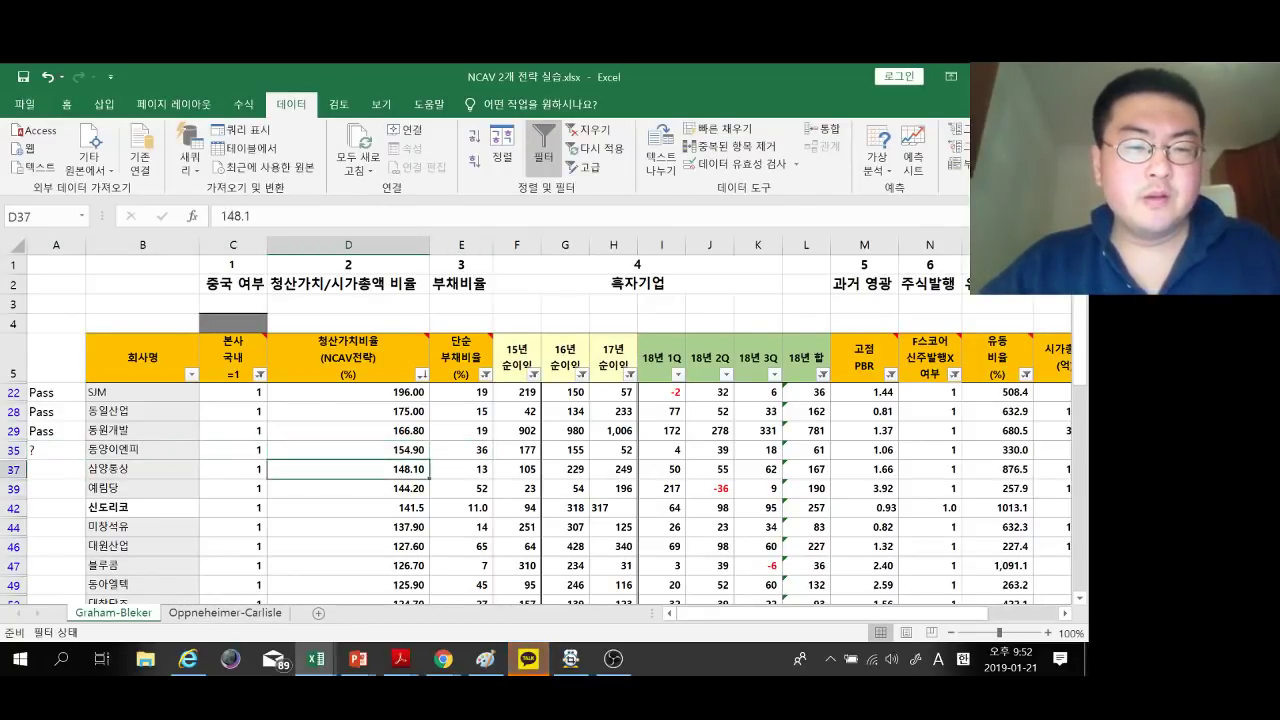
Copy 삼양통상 from cell B37 of the Graham-Bleker sheet into the 회사명 cell B3 of QuantKing's 종목현황 sheet.
key("Left")
key("Left")
key("Left")
key("Right")
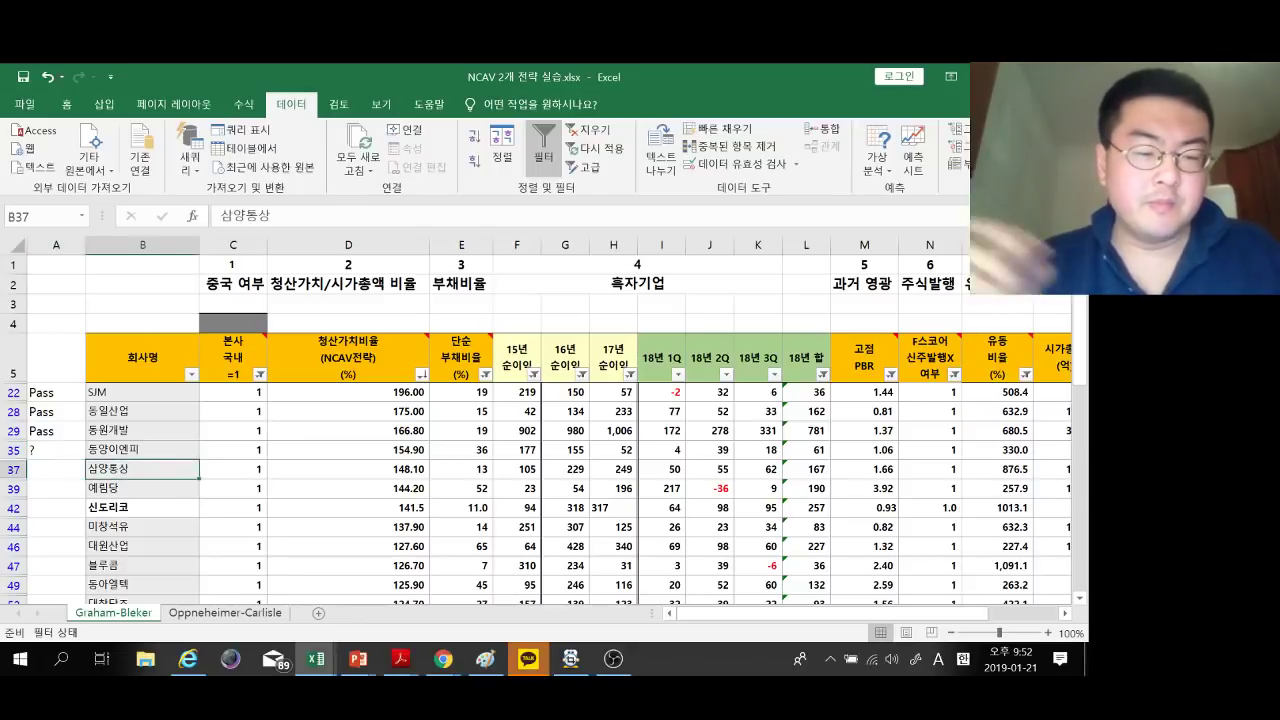
key("ctrl+c")
key("ctrl+Tab")
key("ctrl+v")
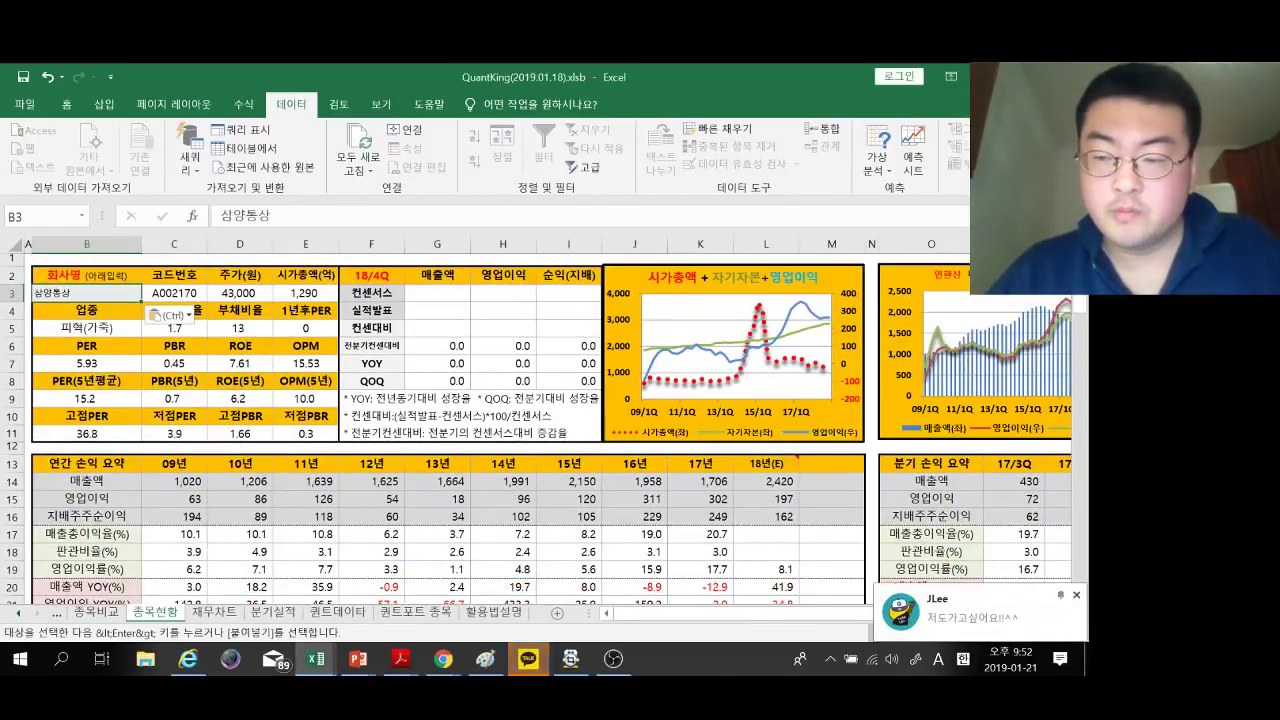
Copy 동양이엔피 from cell B35 back into QuantKing's 회사명 cell B3 and recheck its investment indicators.
key("ctrl+Tab")
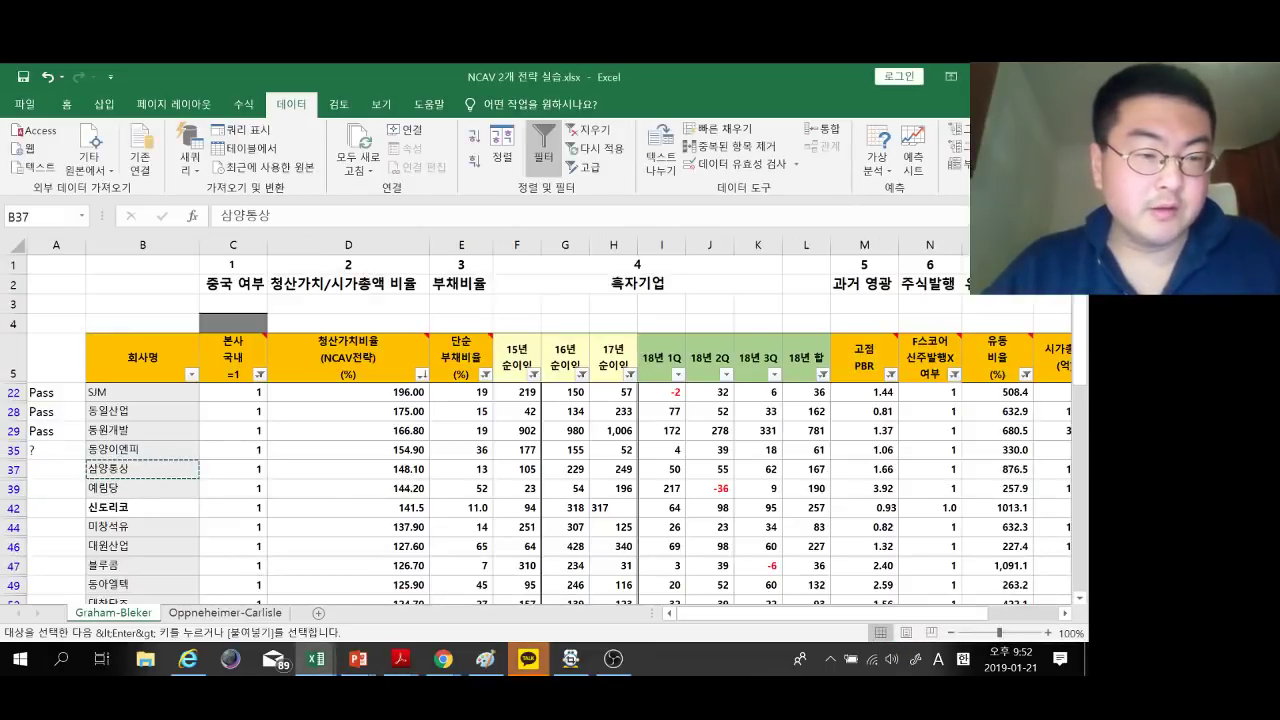
left_click(142, 450)
key("ctrl+c")
key("ctrl+Tab")
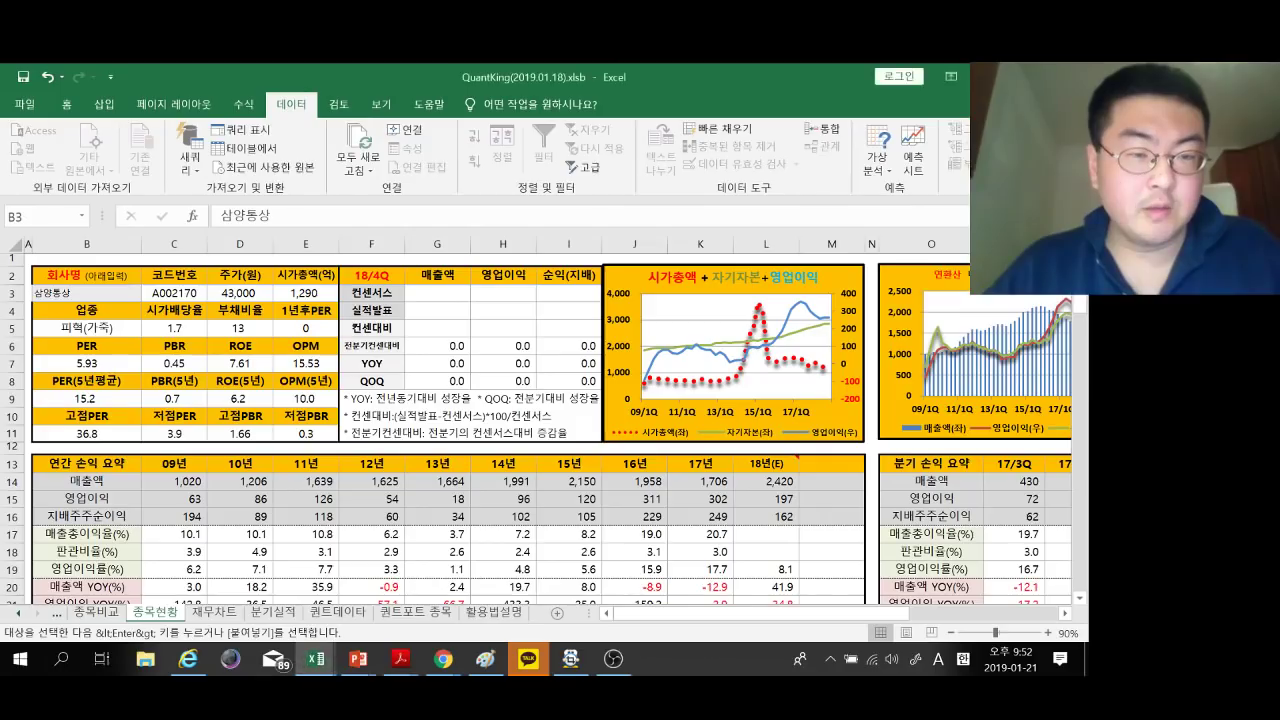
key("ctrl+v")
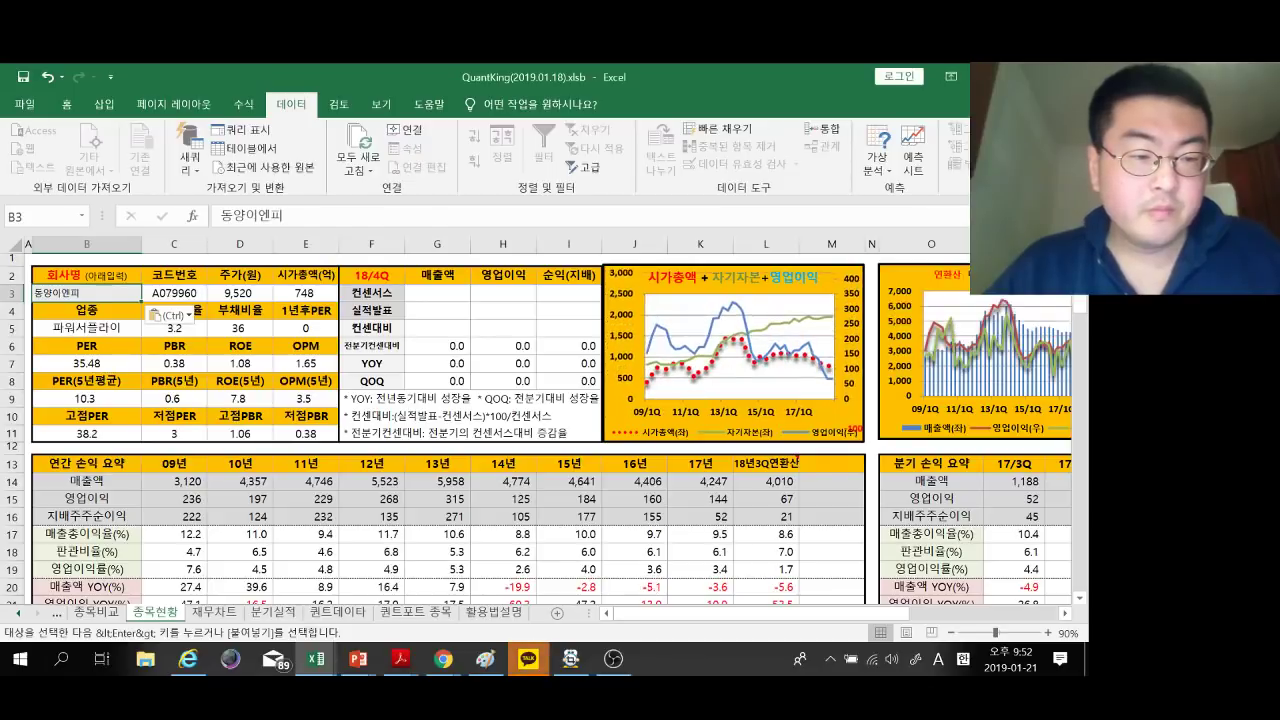
scroll(450, 430, "down", 6)
scroll(448, 430, "down", 2)
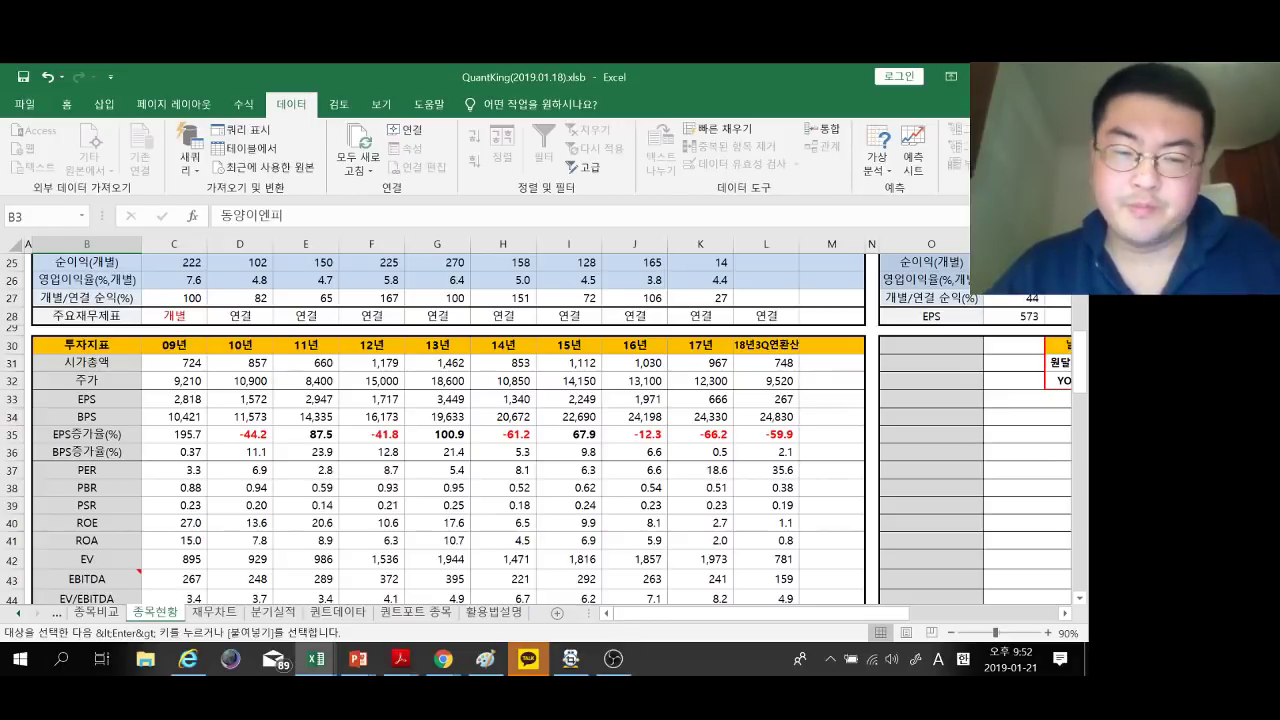
Copy 삼양통상 from cell B37 of the Graham-Bleker sheet into the 회사명 cell B3 of QuantKing's 종목현황 sheet.
scroll(797, 459, "up", 8)
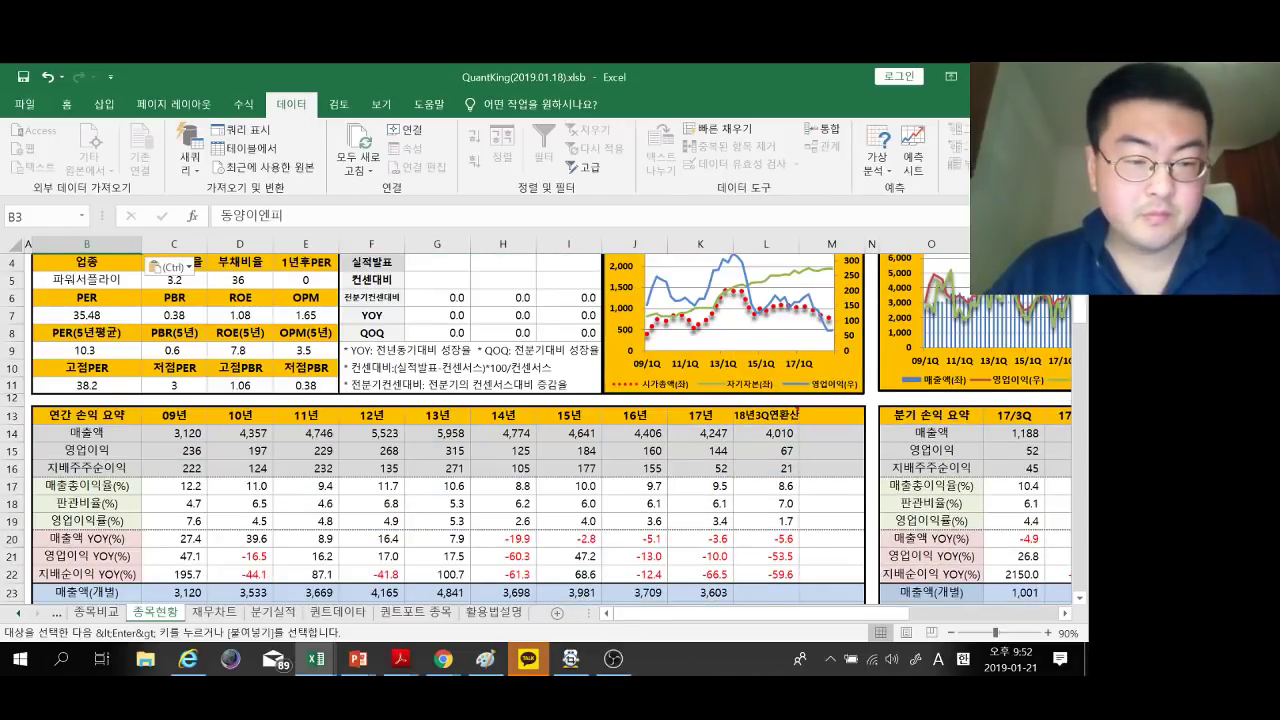
key("alt+Tab")
key("Down")
key("Down")
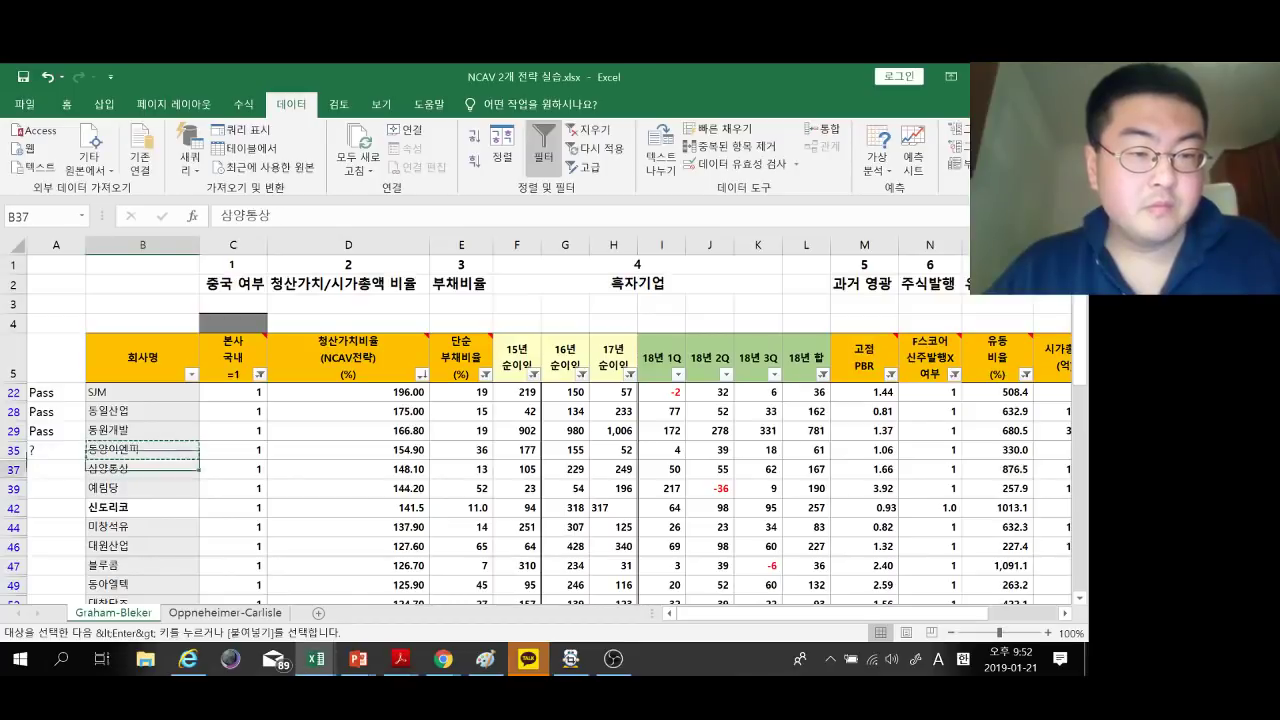
key("ctrl+c")
key("alt+Tab")
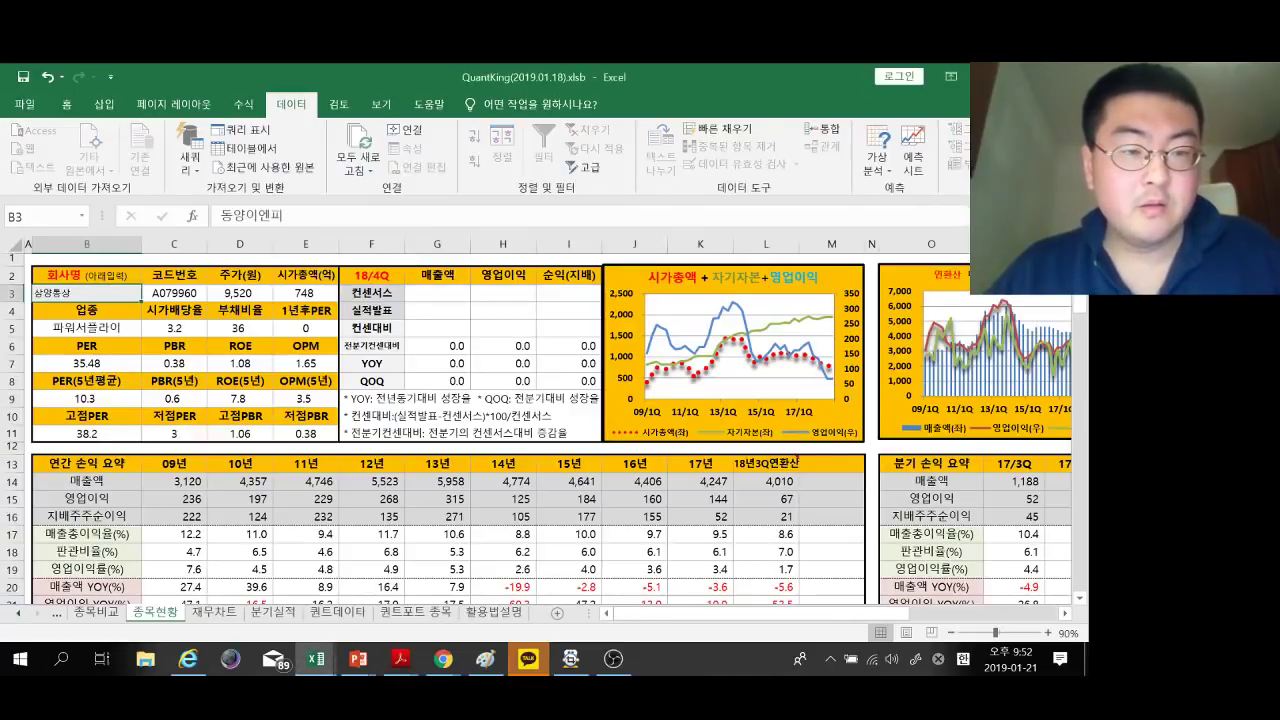
key("ctrl+v")
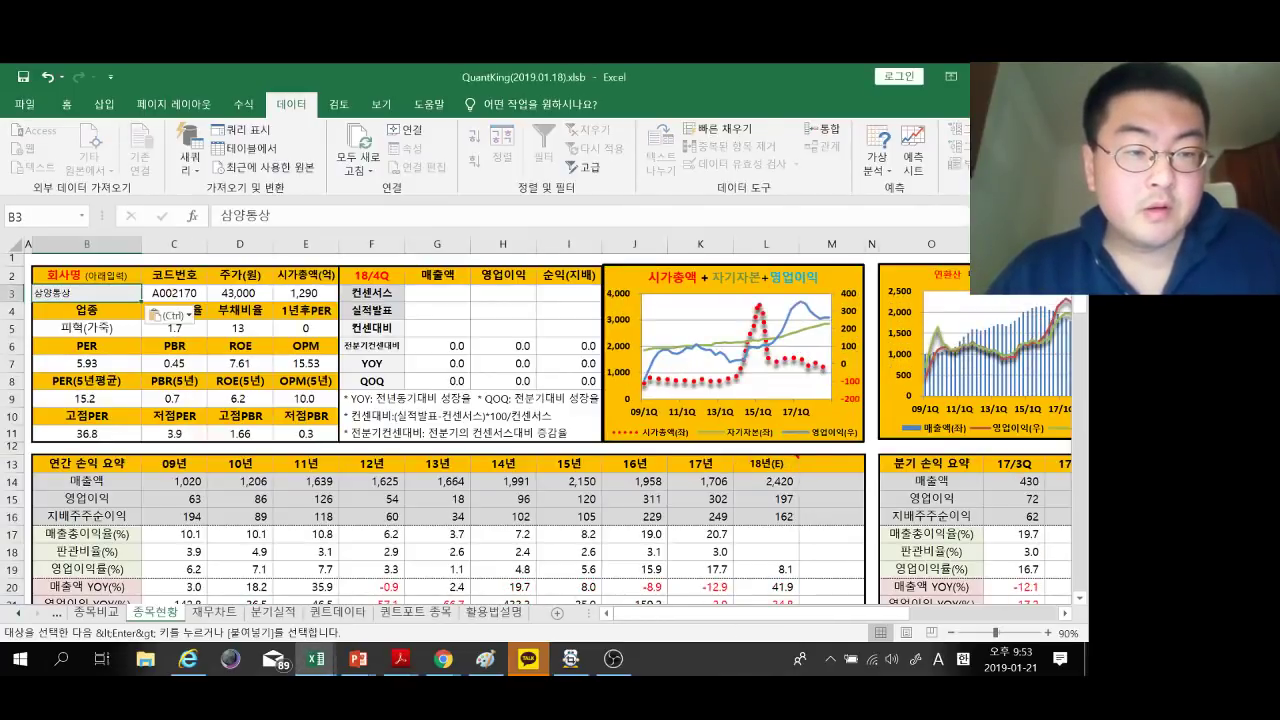
Examine 삼양통상's annual and quarterly income summaries, price chart and yearly investment indicators.
scroll(450, 430, "down", 1)
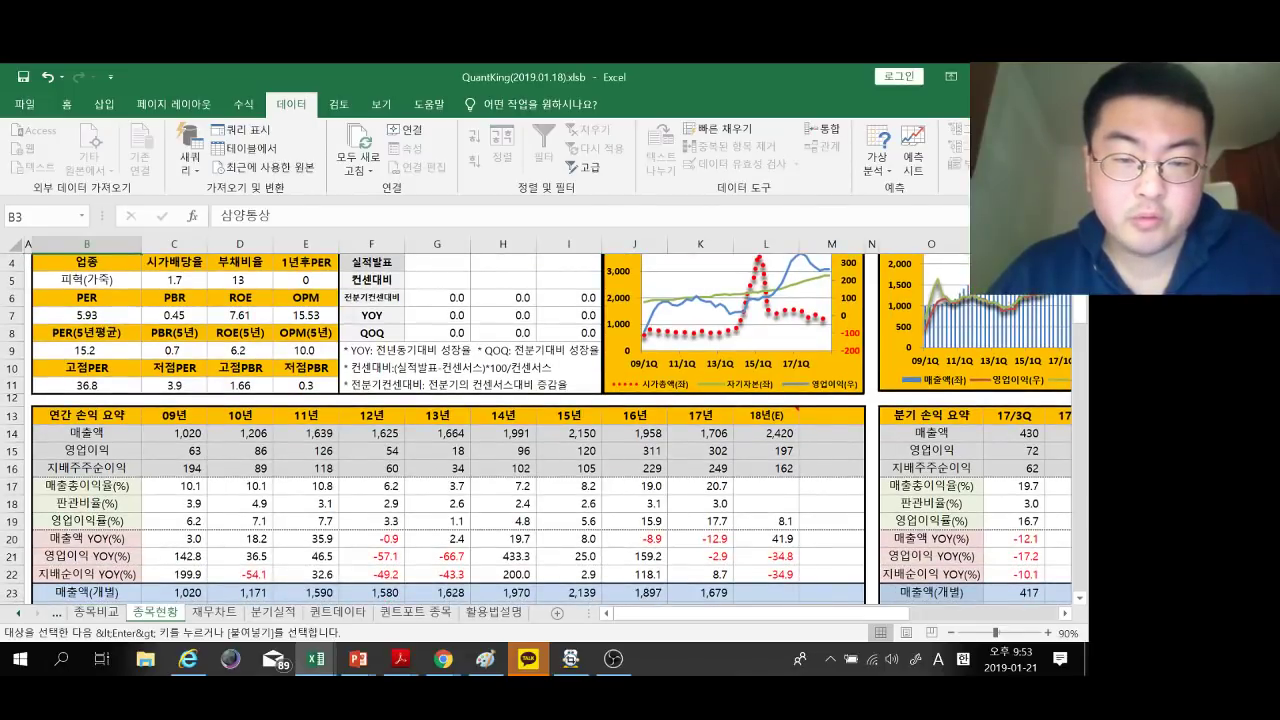
scroll(450, 430, "up", 1)
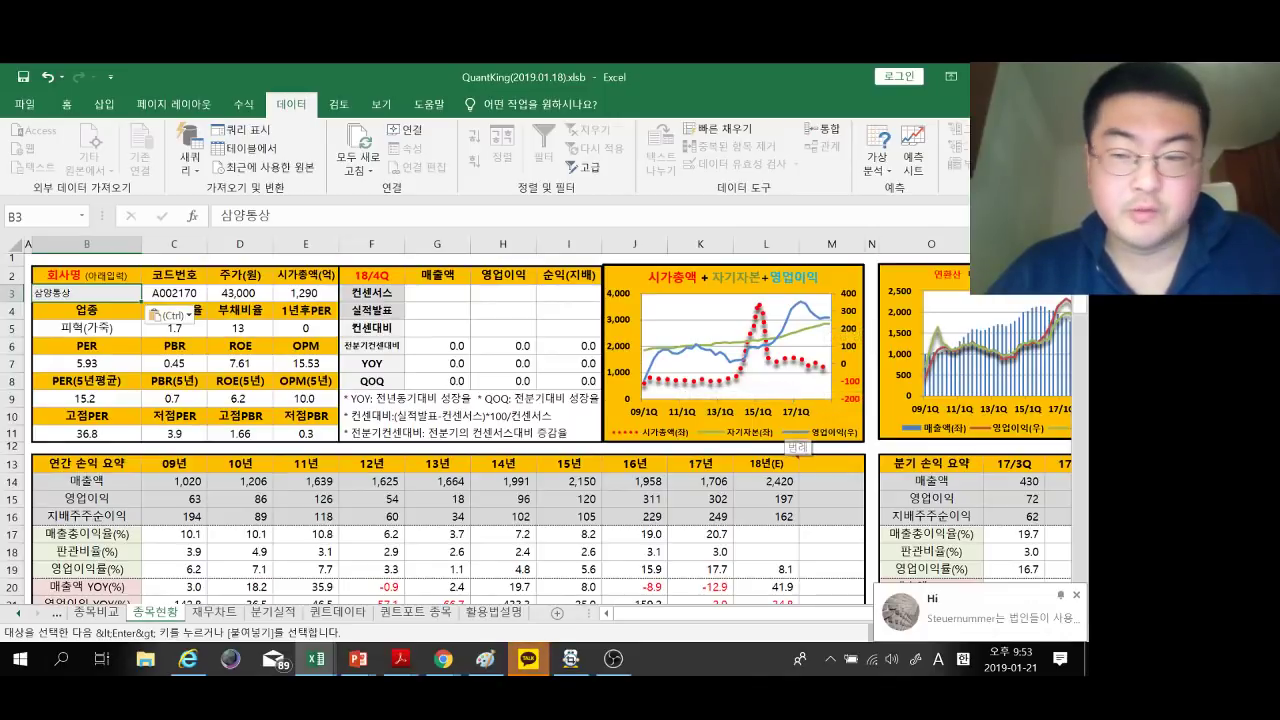
scroll(450, 430, "down", 1)
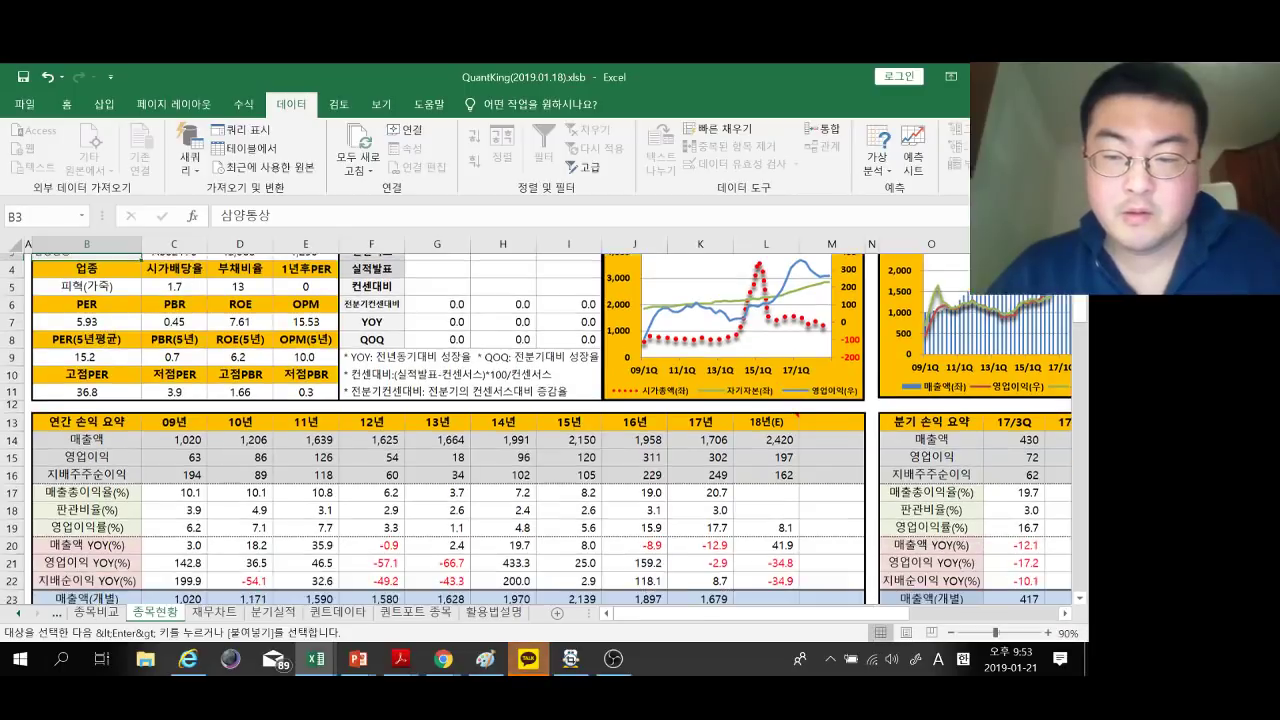
left_click_drag(900, 613, 975, 613)
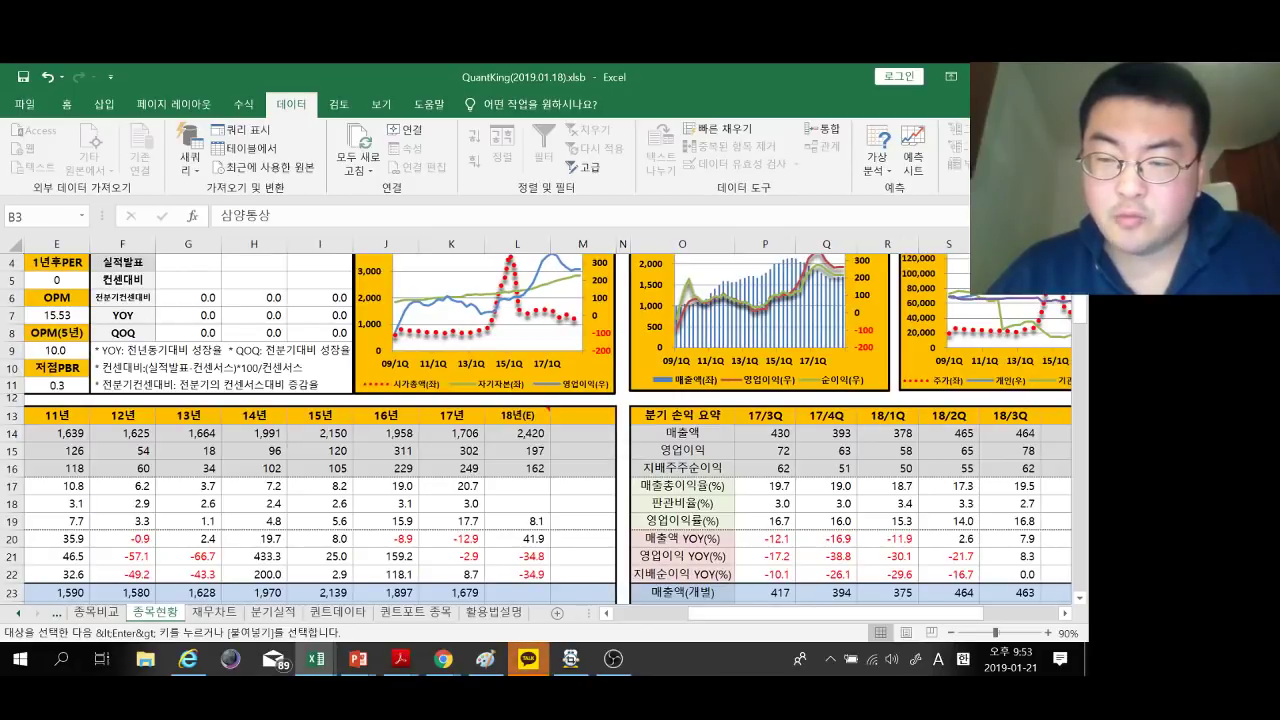
left_click_drag(975, 613, 900, 613)
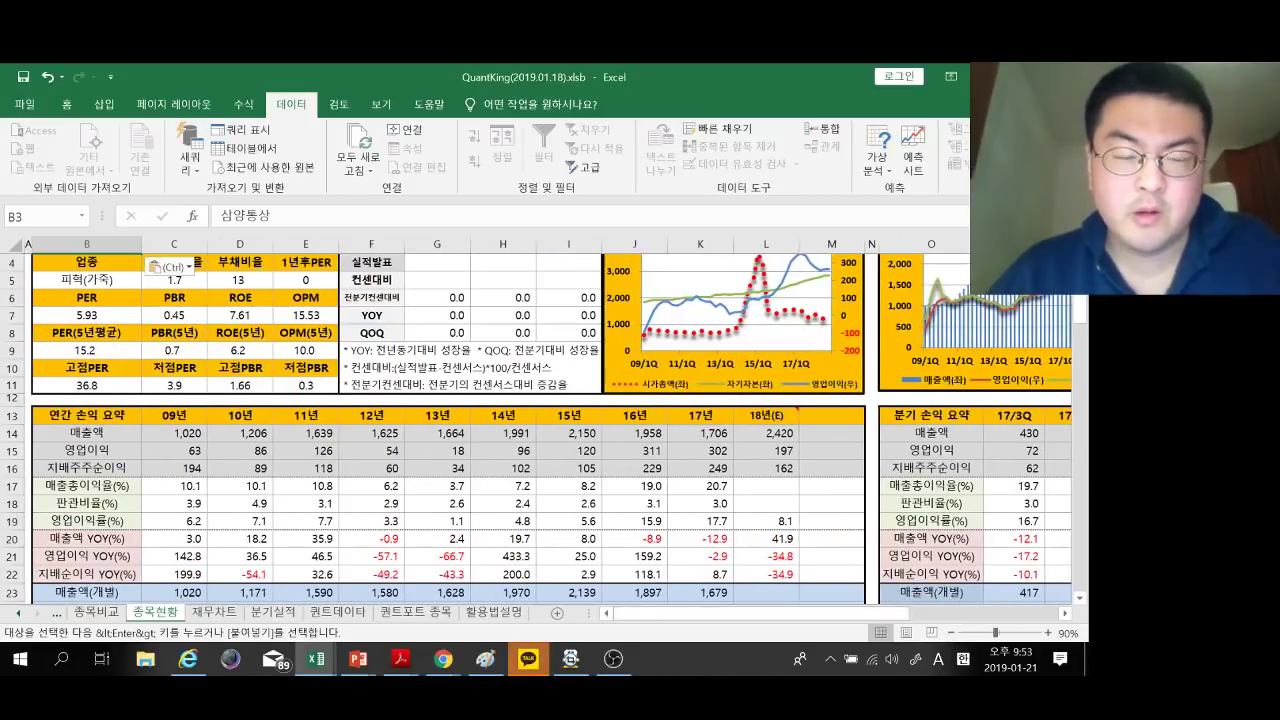
scroll(450, 430, "down", 7)
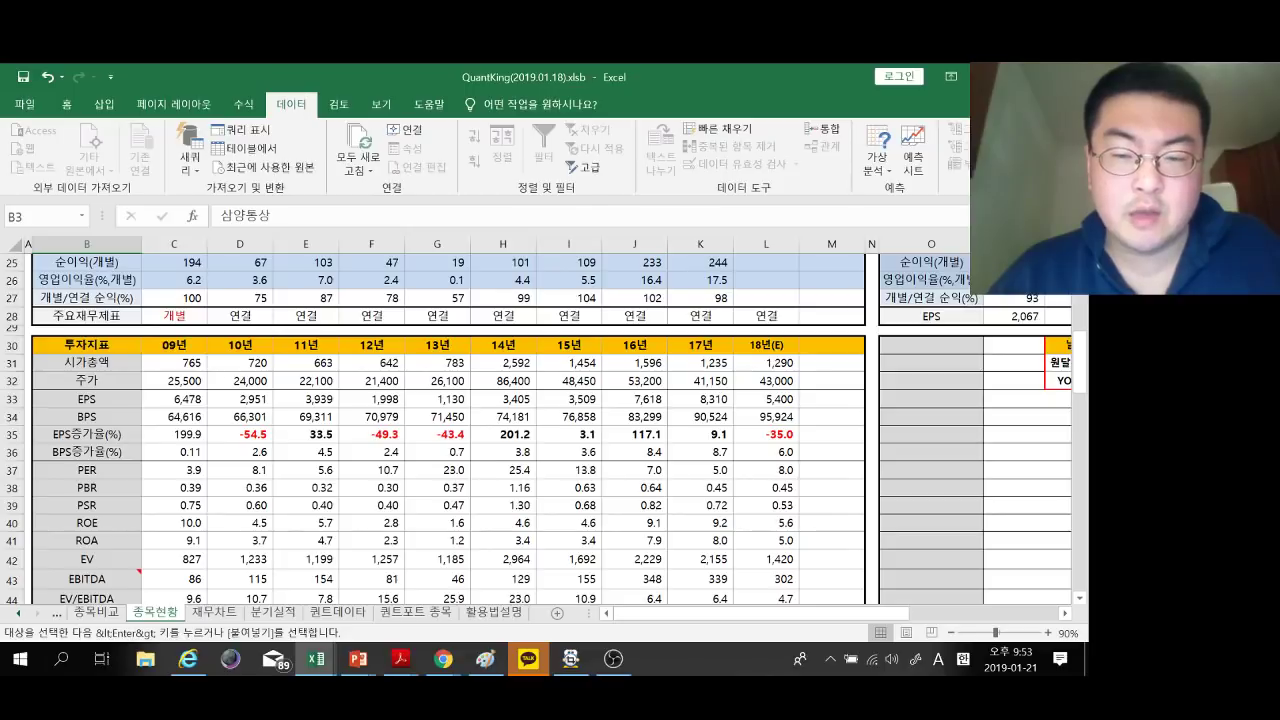
scroll(450, 430, "down", 1)
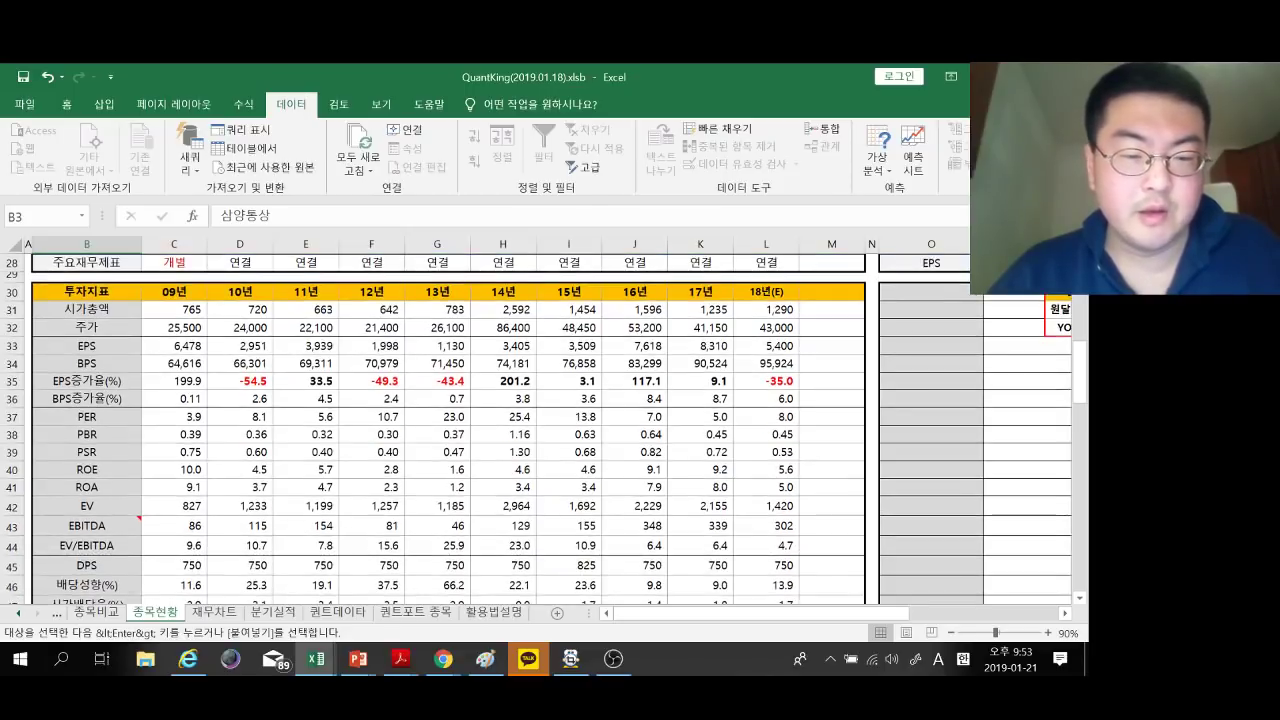
scroll(450, 430, "up", 2)
scroll(450, 430, "up", 2)
scroll(450, 430, "down", 4)
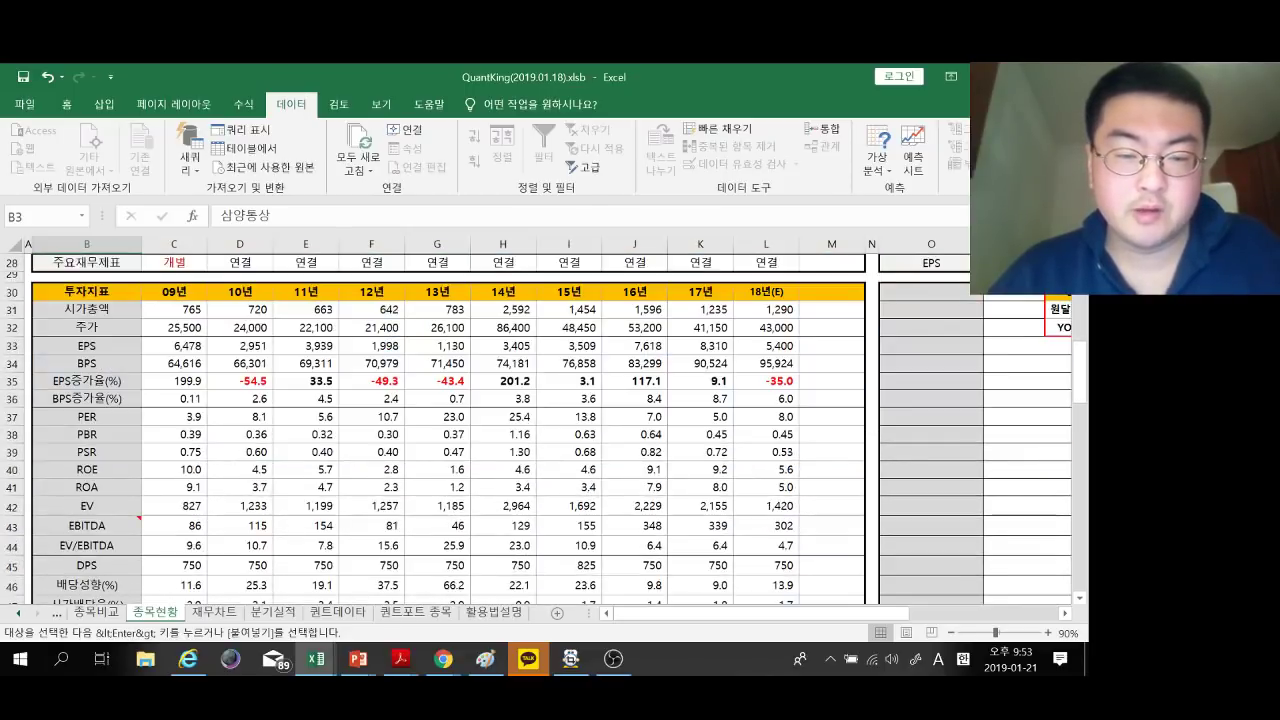
scroll(450, 430, "up", 9)
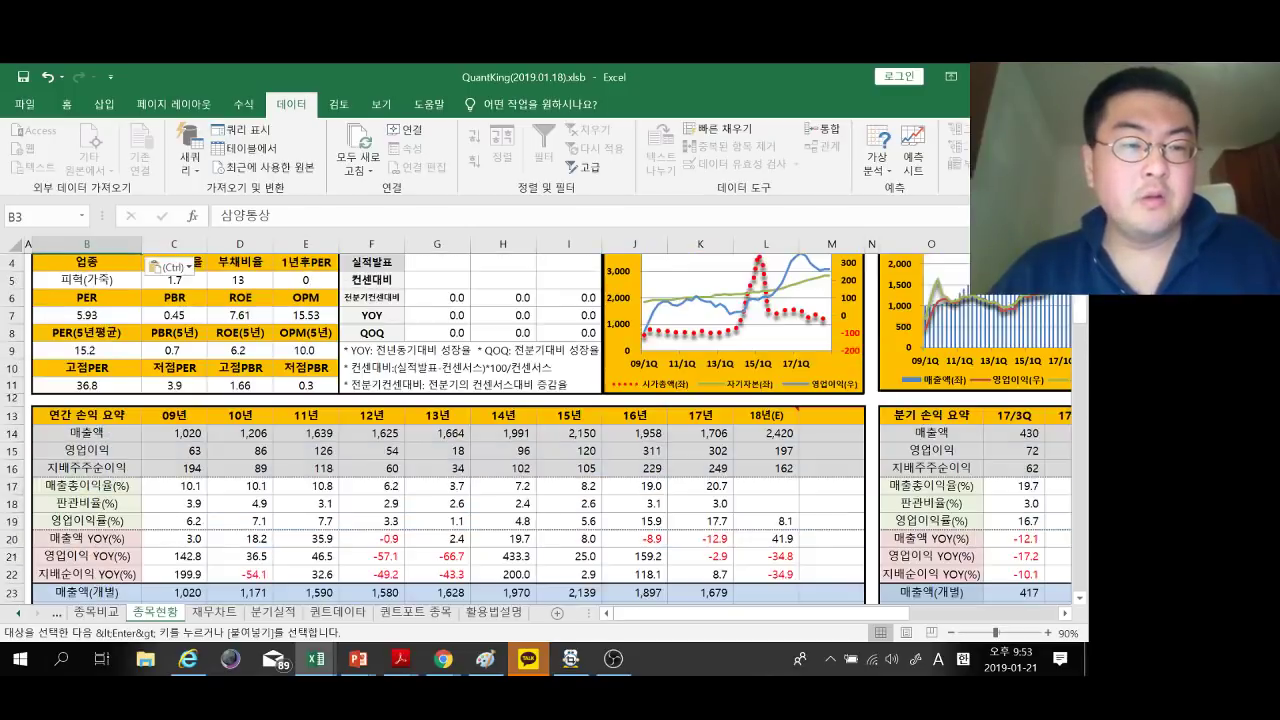
Mark 삼양통상 as rejected by copying Pass from cell A29 into A37 of the Graham-Bleker sheet.
key("ctrl+Tab")
left_click(55, 431)
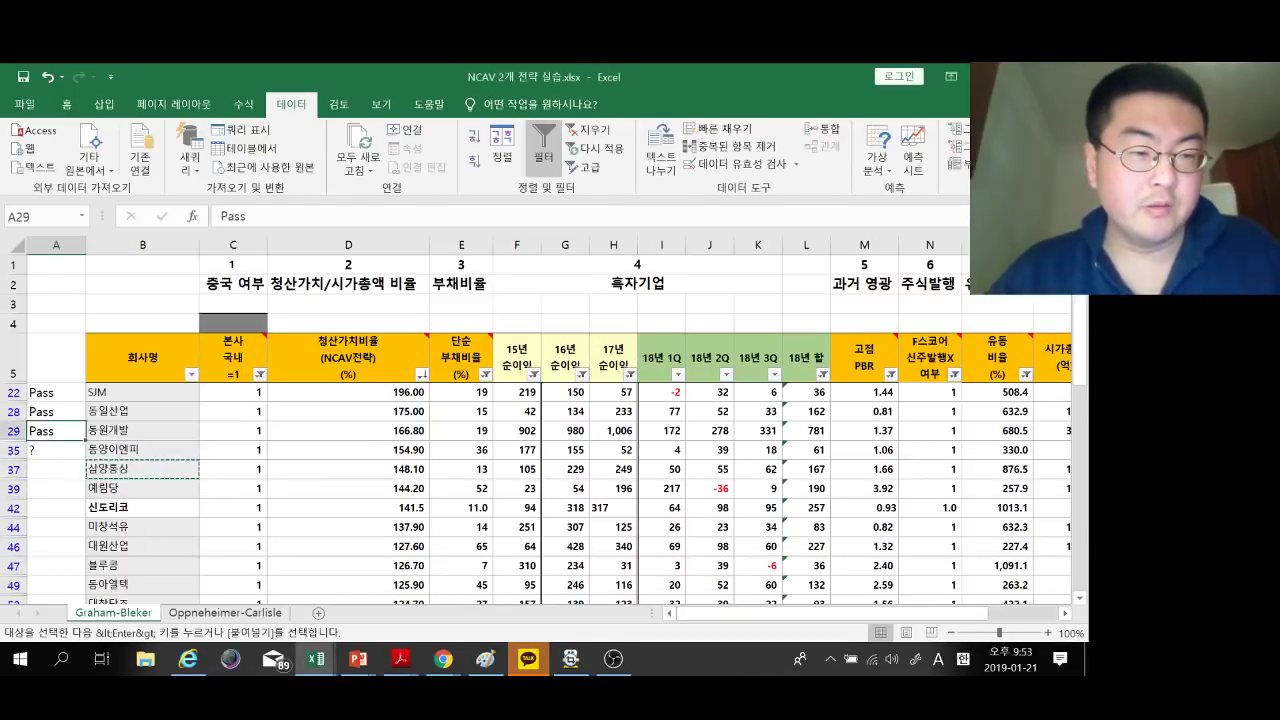
key("ctrl+c")
left_click(55, 469)
key("ctrl+v")
Copy 예림당 from cell B39 of the Graham-Bleker sheet into QuantKing's 회사명 cell B3.
left_click(142, 488)
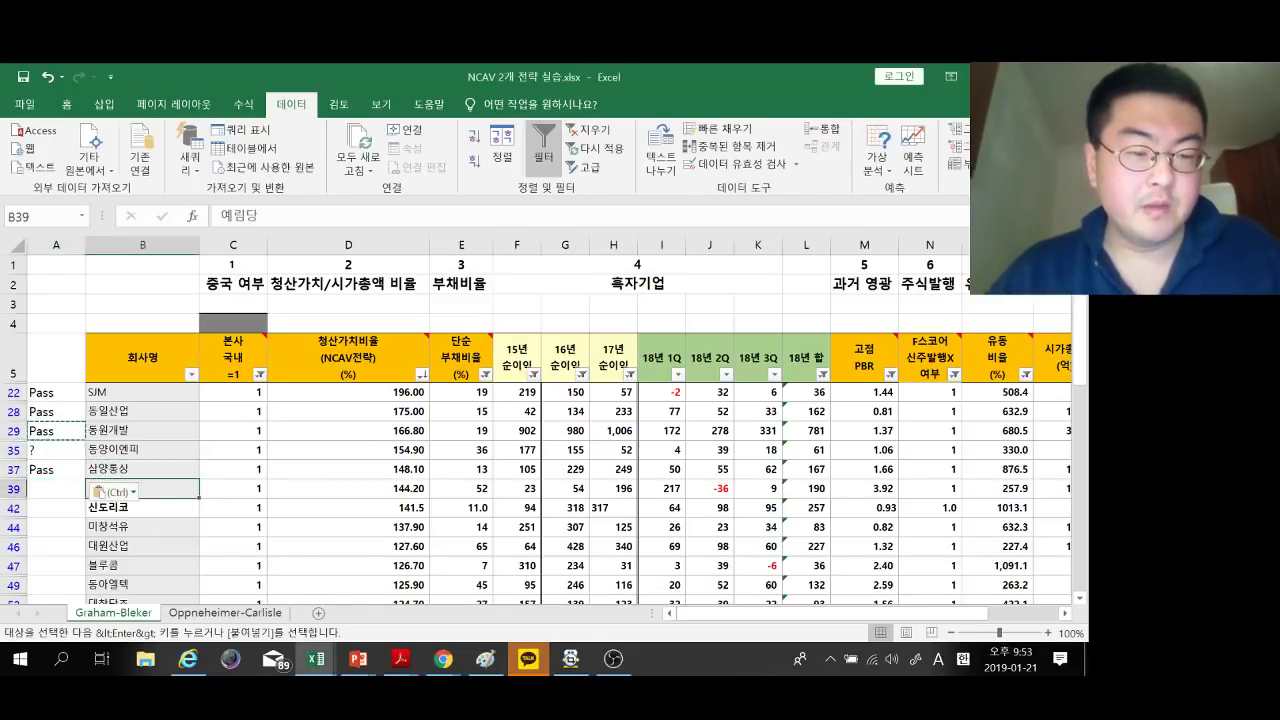
key("ctrl+c")
key("ctrl+Tab")
key("ctrl+v")
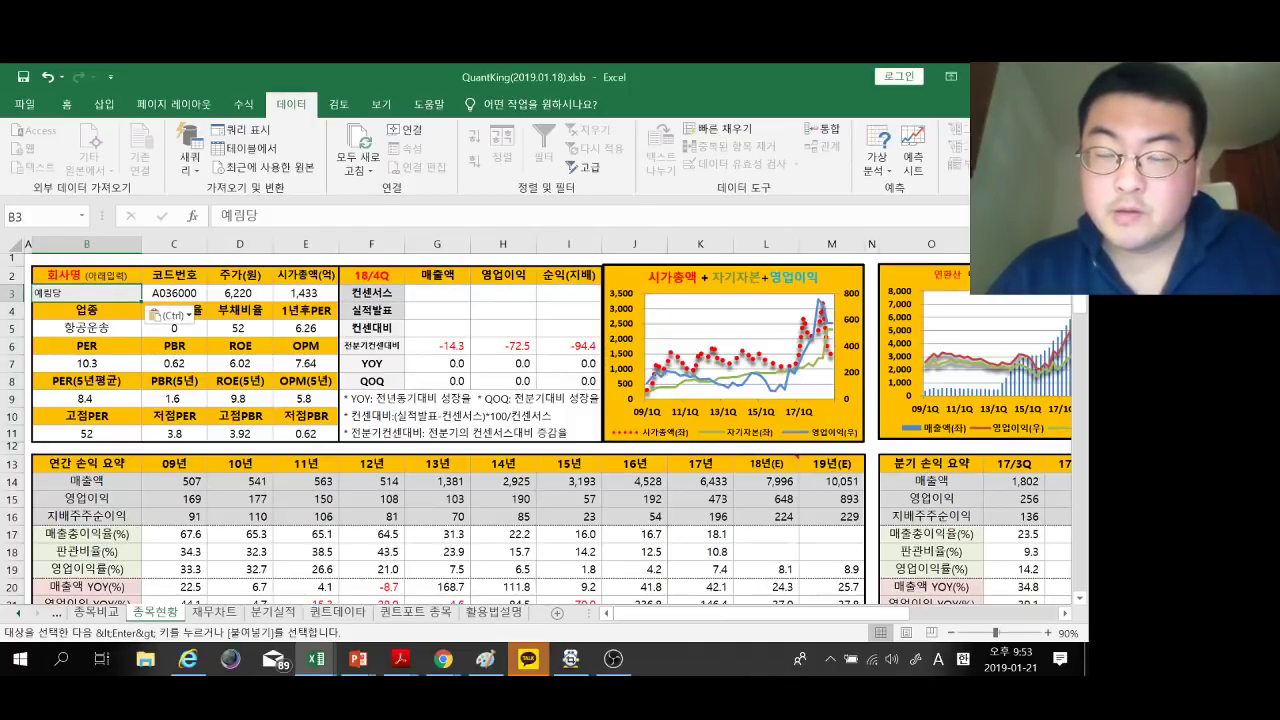
Review 예림당's annual income figures, investment indicators and cash flow, plus its annual and quarterly balance sheets.
scroll(448, 430, "down", 3)
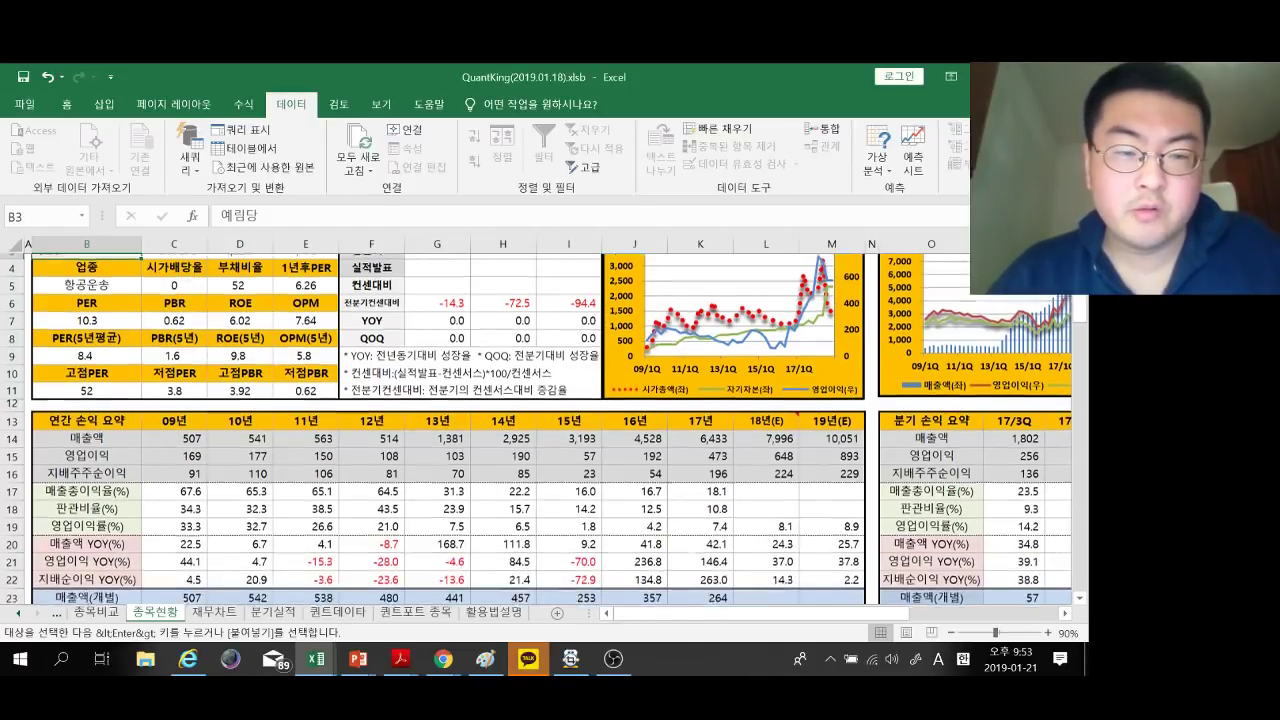
scroll(448, 430, "down", 4)
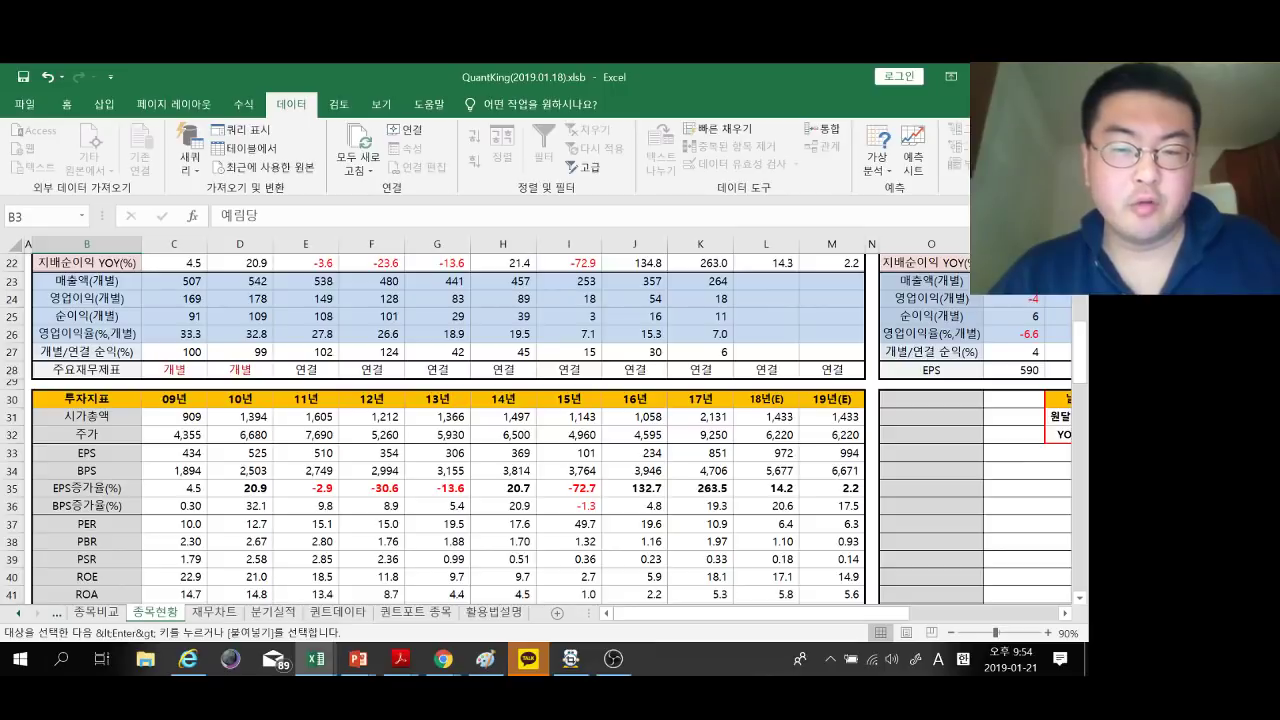
scroll(450, 420, "down", 2)
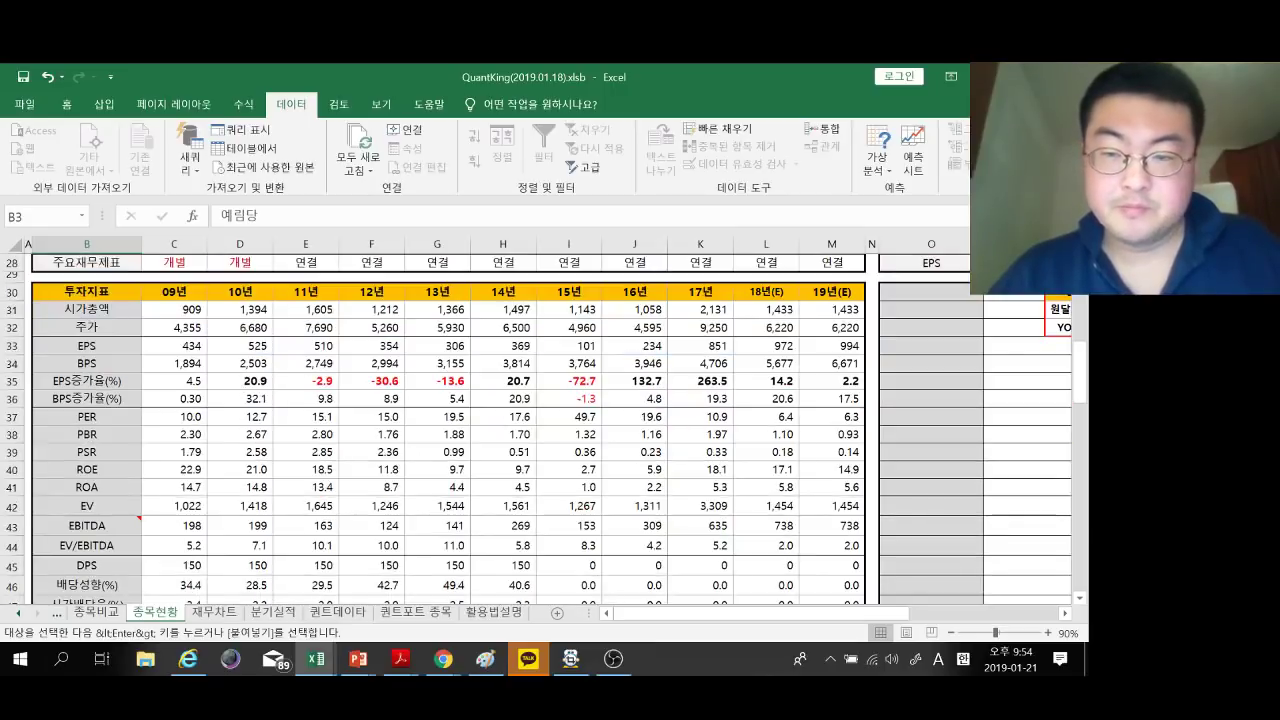
scroll(450, 430, "down", 4)
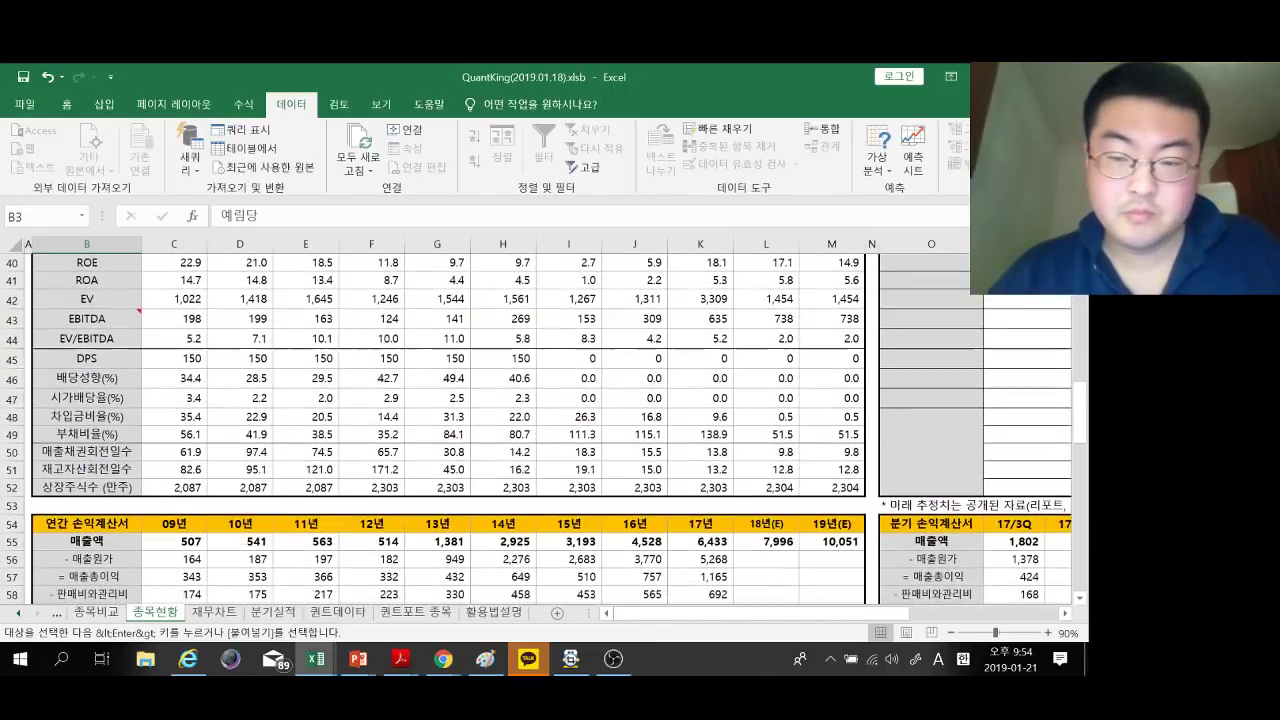
scroll(450, 430, "down", 2)
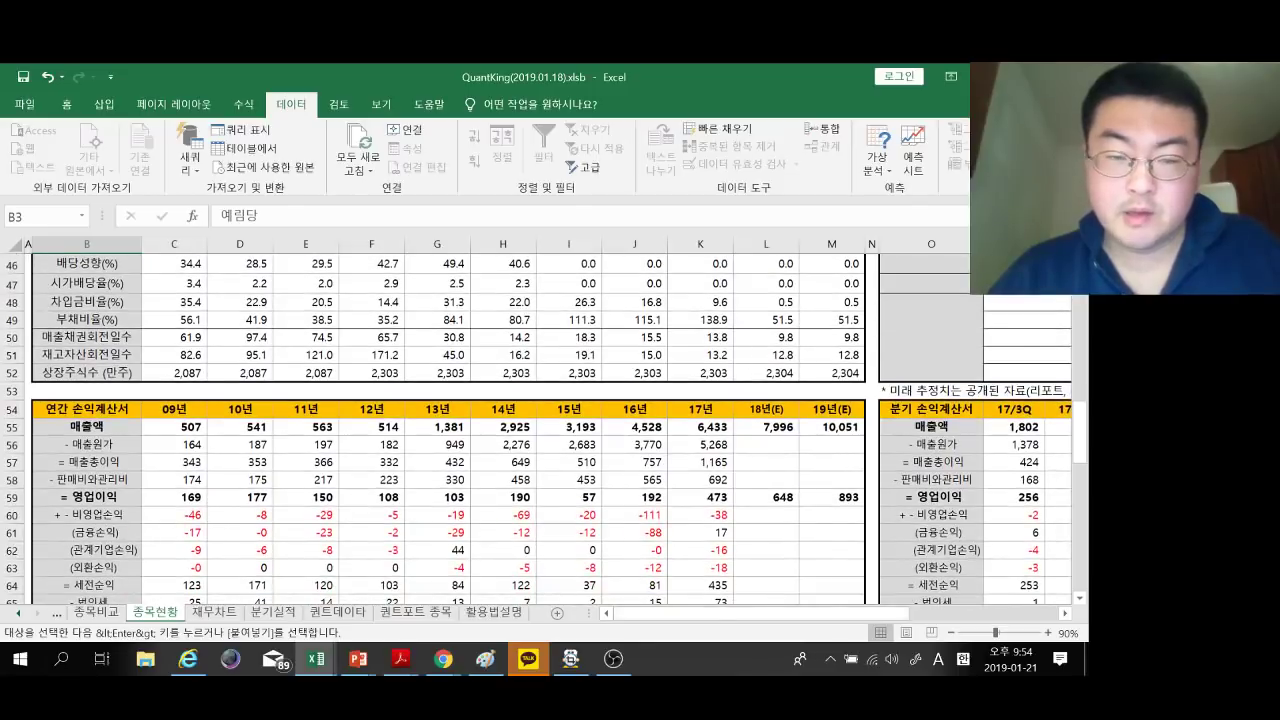
scroll(450, 430, "down", 5)
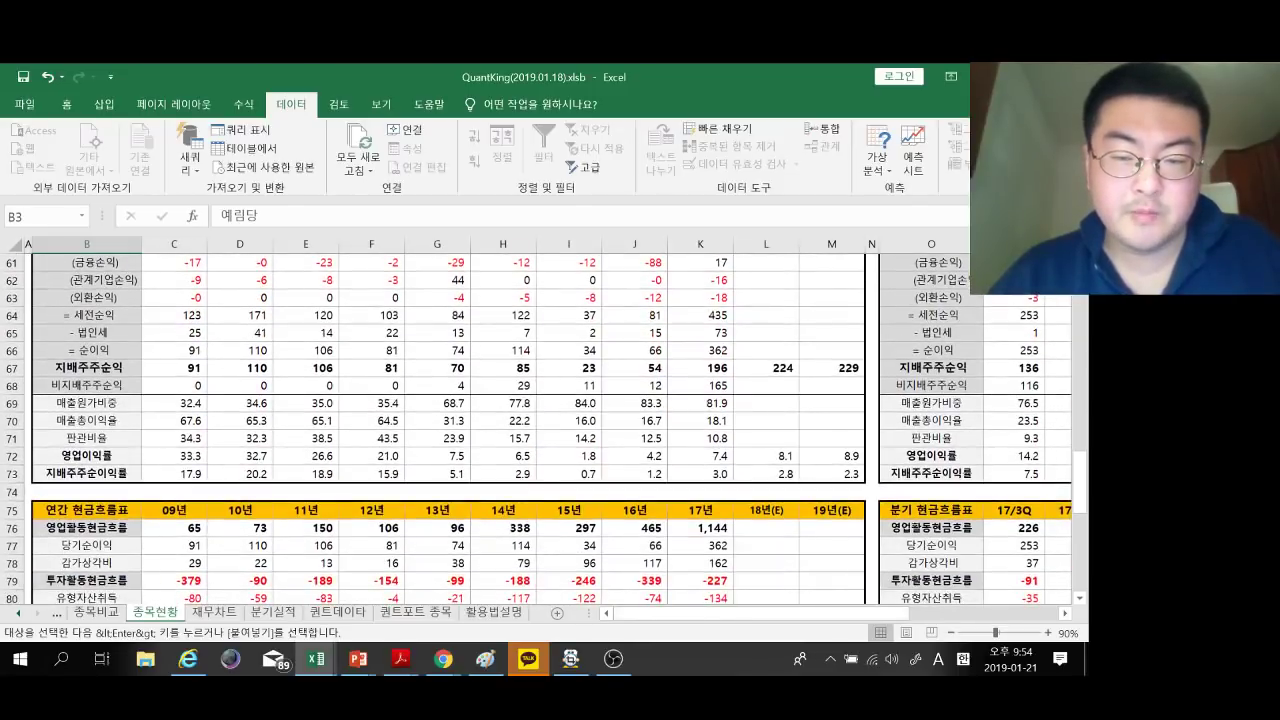
scroll(450, 430, "up", 8)
scroll(450, 430, "down", 10)
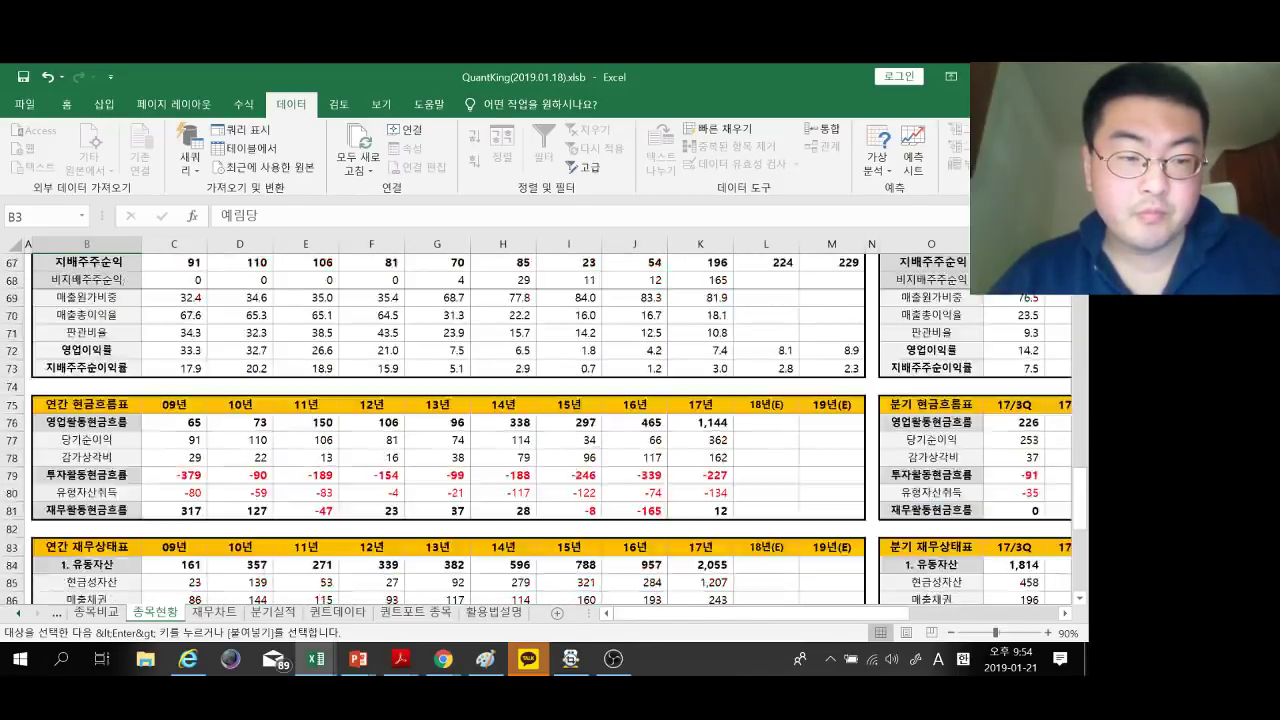
scroll(450, 430, "down", 4)
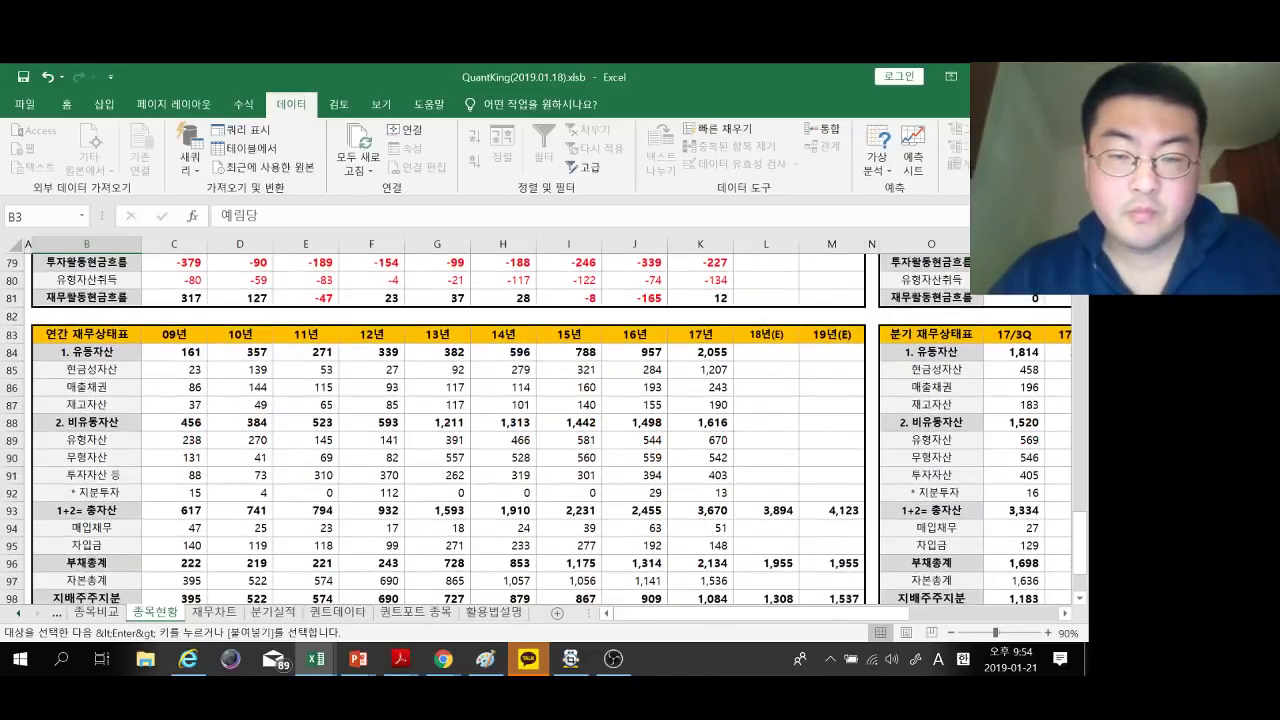
scroll(450, 430, "down", 1)
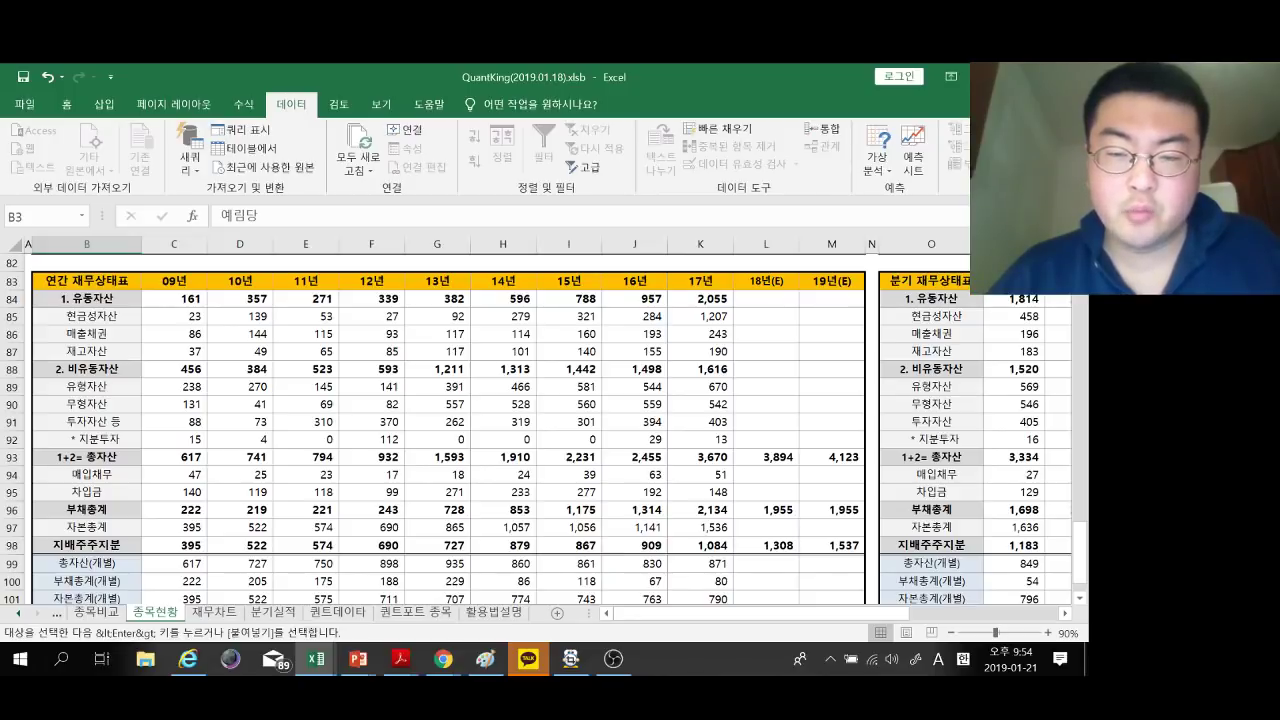
left_click_drag(885, 613, 1000, 613)
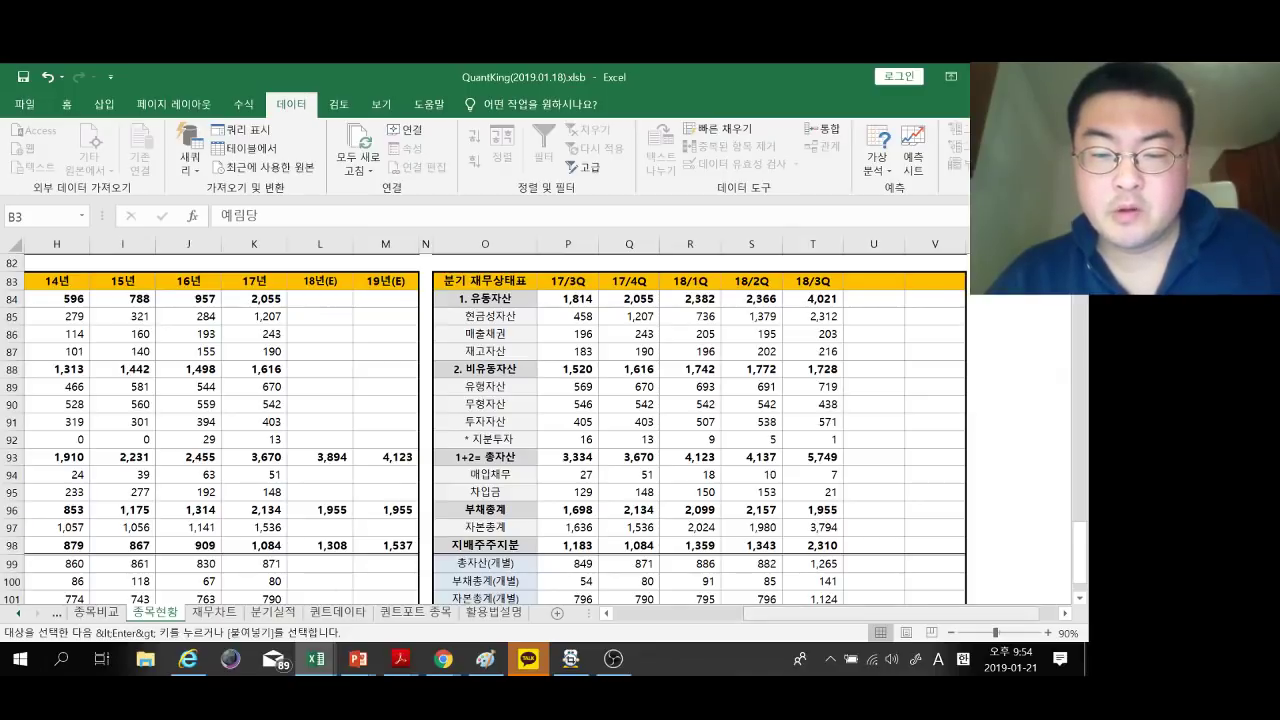
left_click_drag(880, 613, 750, 613)
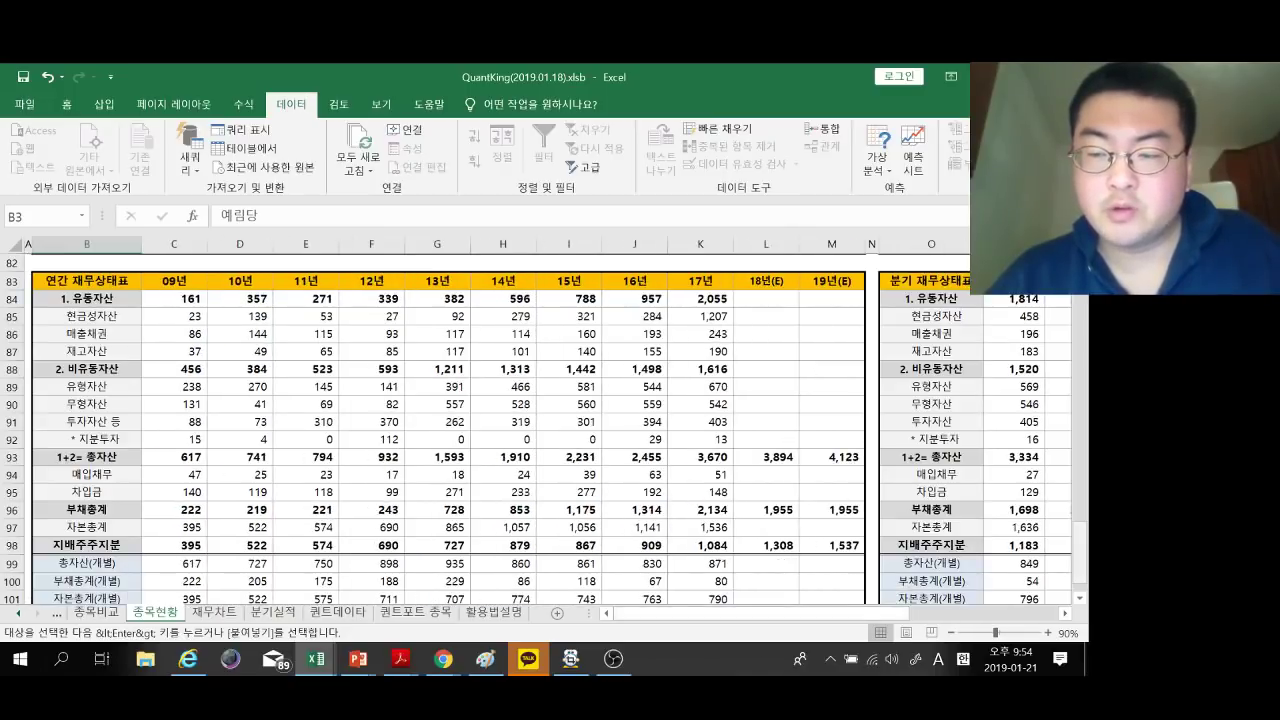
scroll(550, 430, "up", 20)
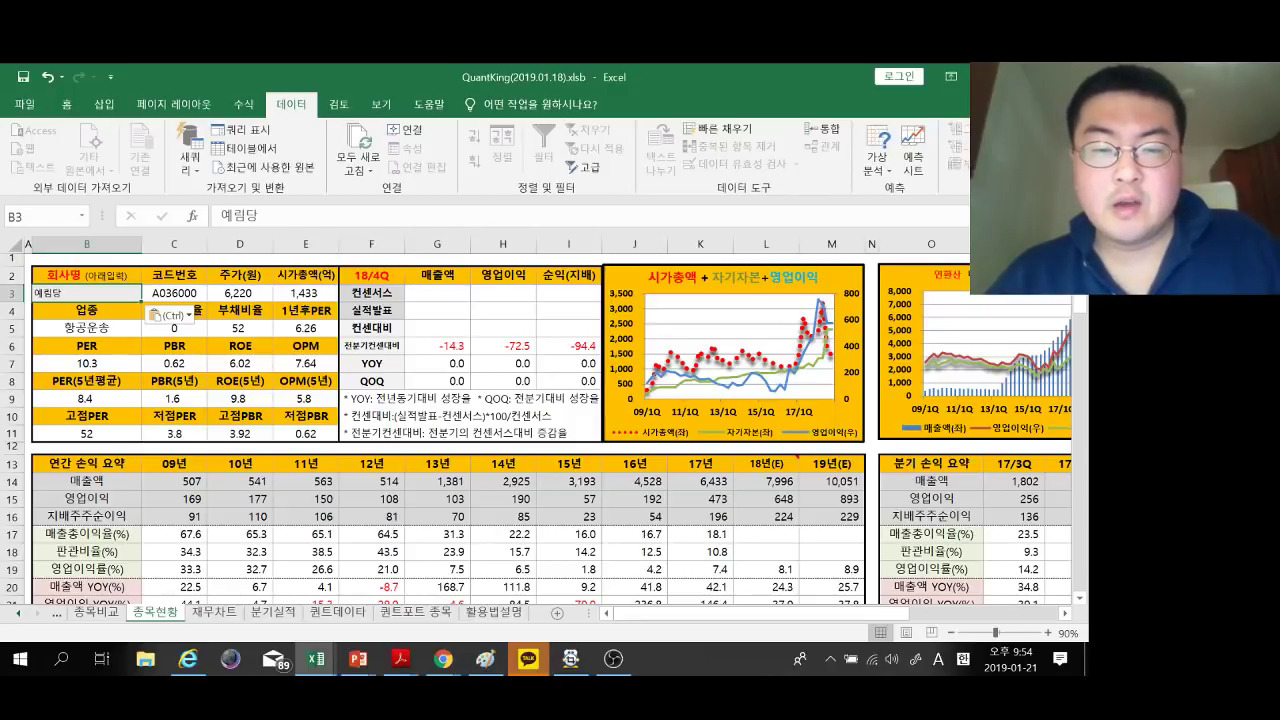
Mark 예림당 as doubtful with a ? in cell A39 of the Graham-Bleker sheet.
key("ctrl+Tab")
left_click(56, 488)
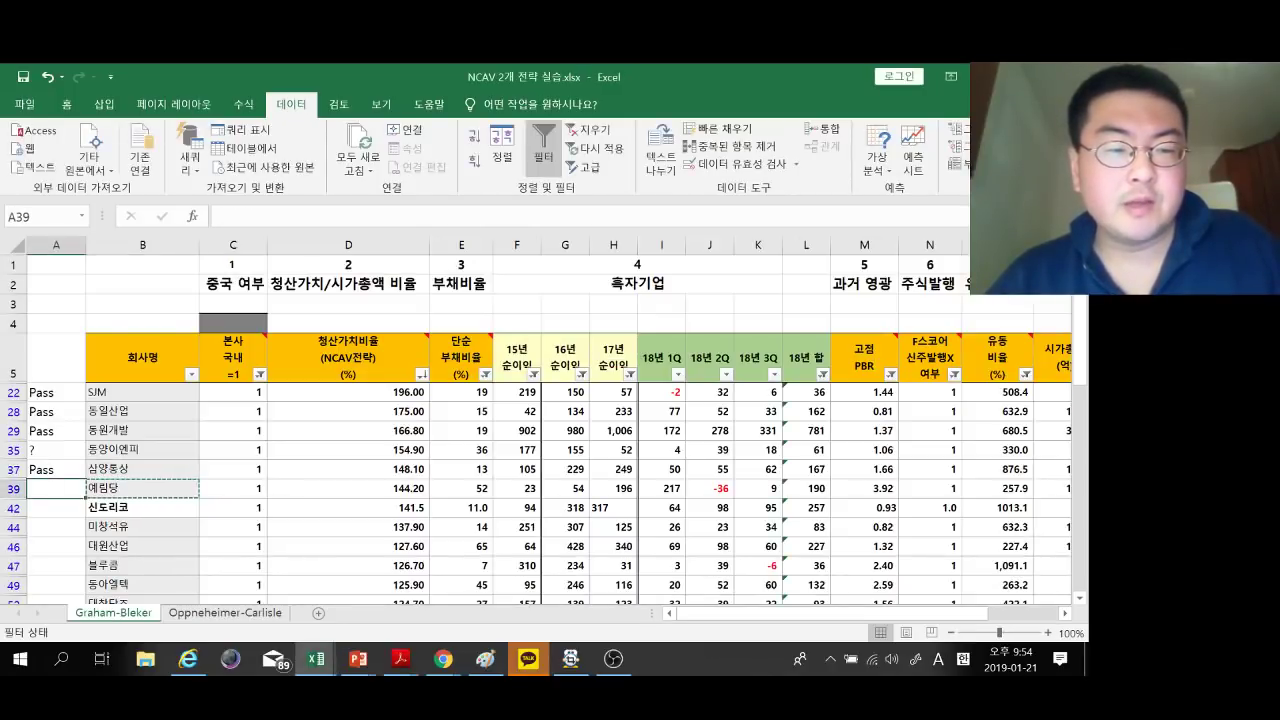
type("?")
key("Return")
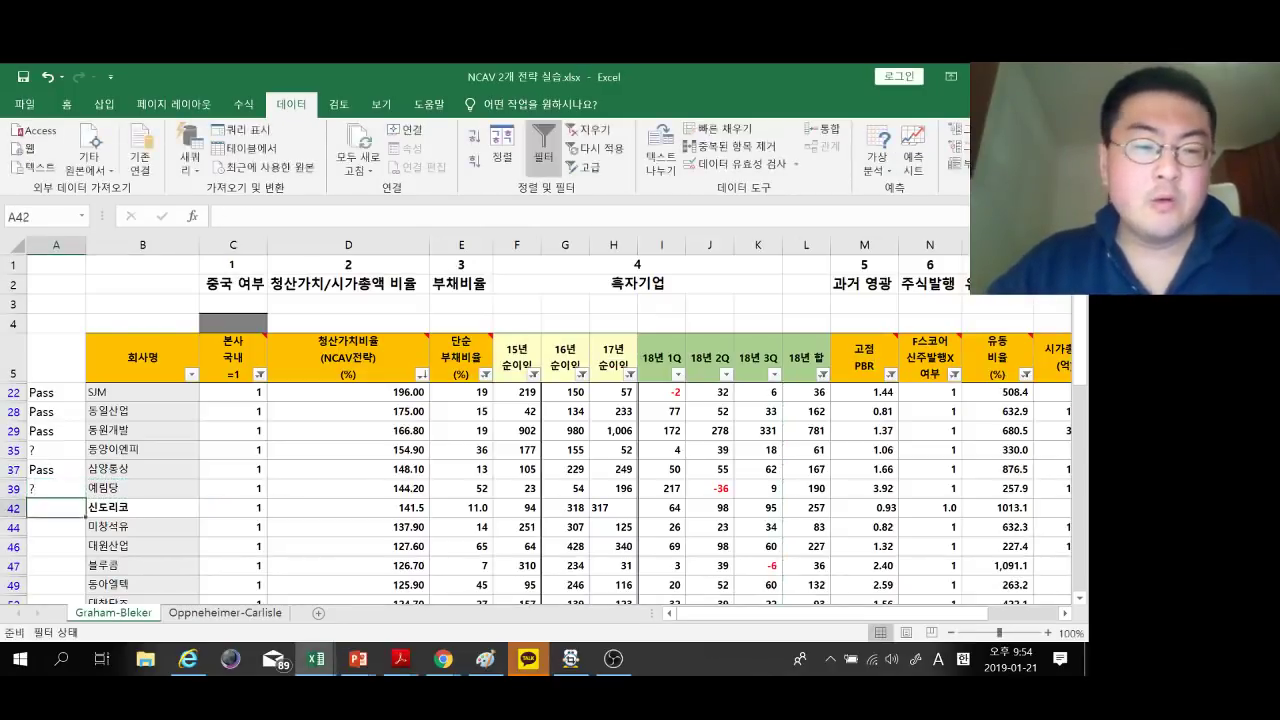
Copy 신도리코 from cell B42 of the Graham-Bleker sheet into QuantKing's 회사명 cell B3 and check its annual income summary.
left_click(142, 507)
left_click(56, 507)
left_click(142, 507)
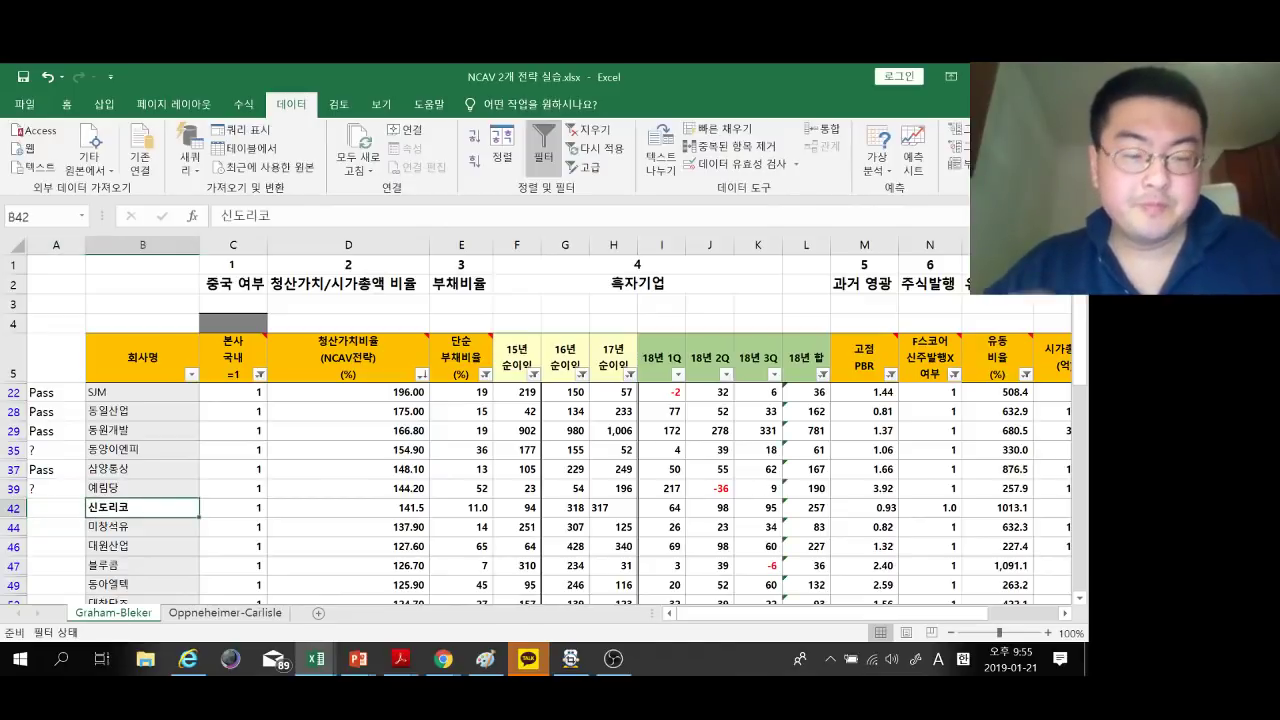
key("ctrl+c")
key("ctrl+Tab")
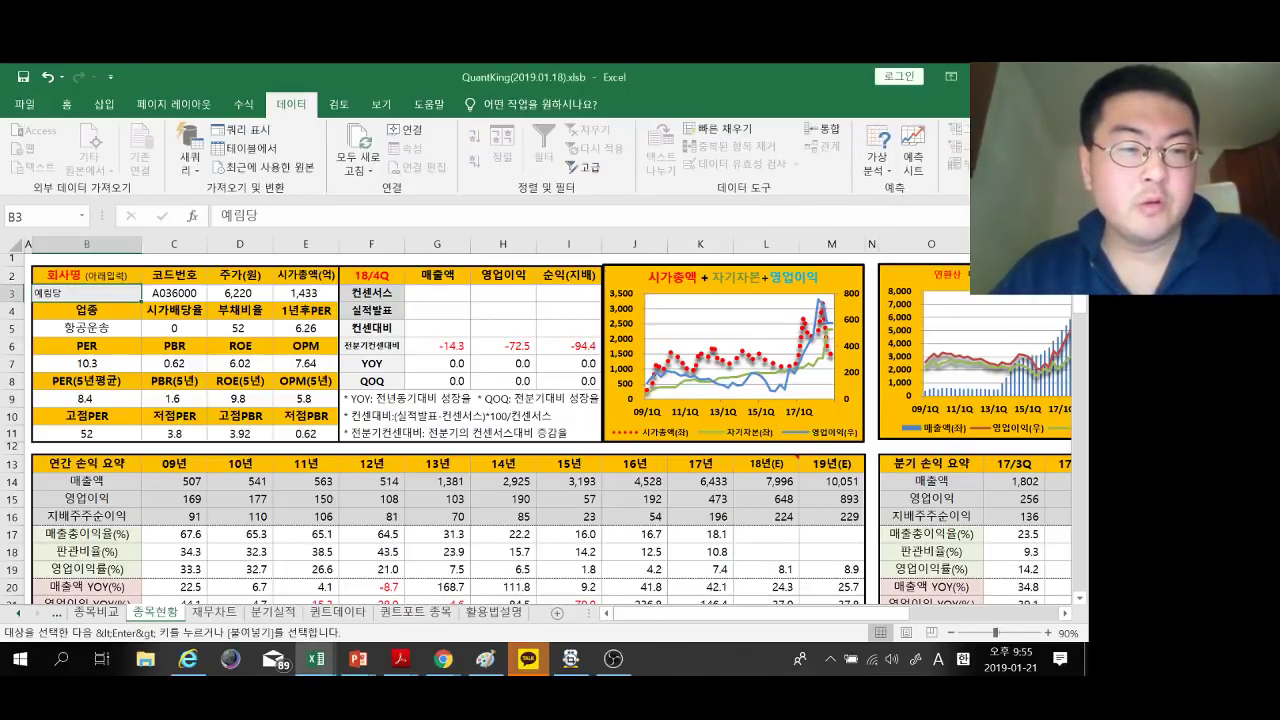
key("ctrl+Tab")
key("ctrl+Tab")
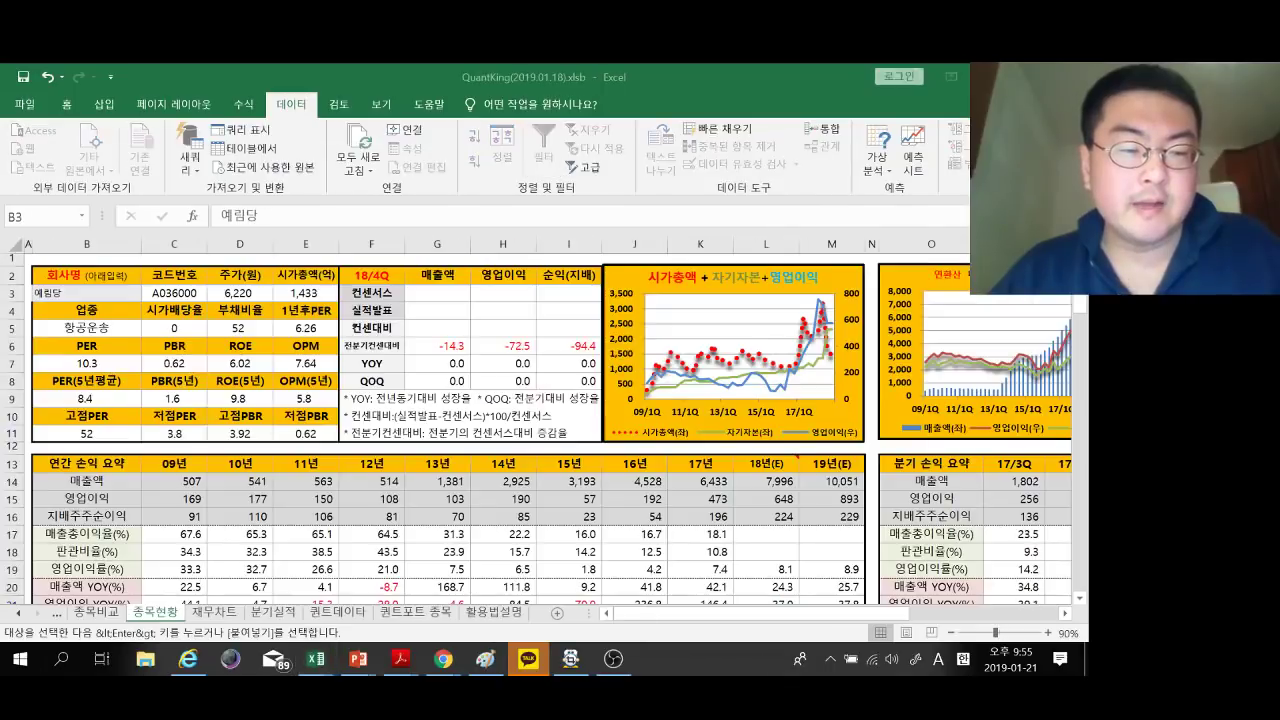
key("ctrl+v")
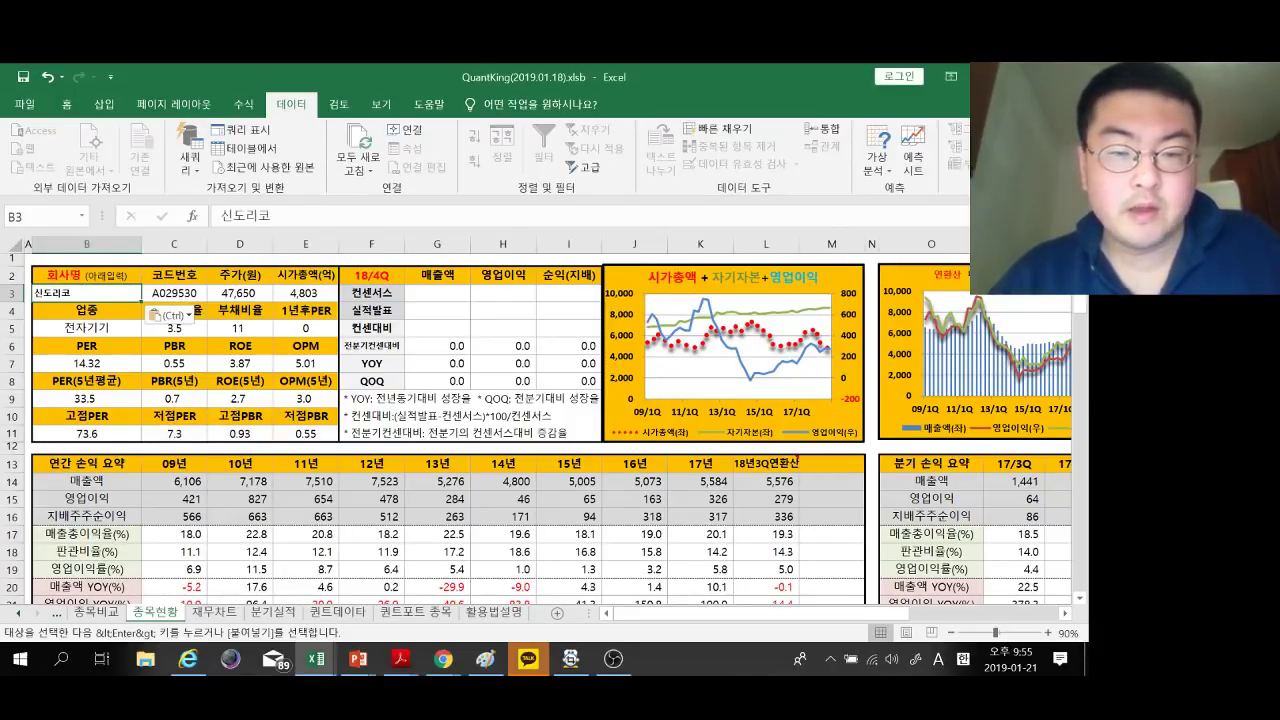
scroll(450, 430, "down", 1)
scroll(450, 420, "up", 1)
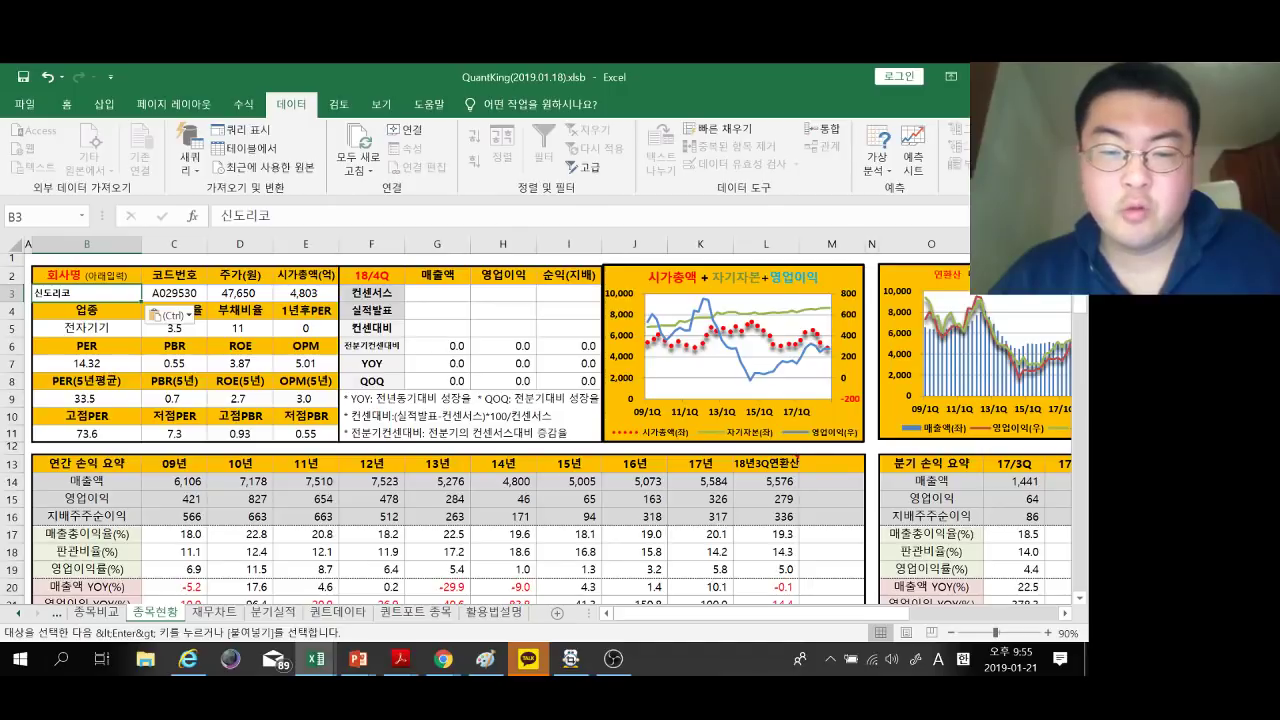
Review 신도리코's annual income growth and investment indicators, including EPS, PER, PBR, ROE and dividend figures.
scroll(450, 430, "down", 7)
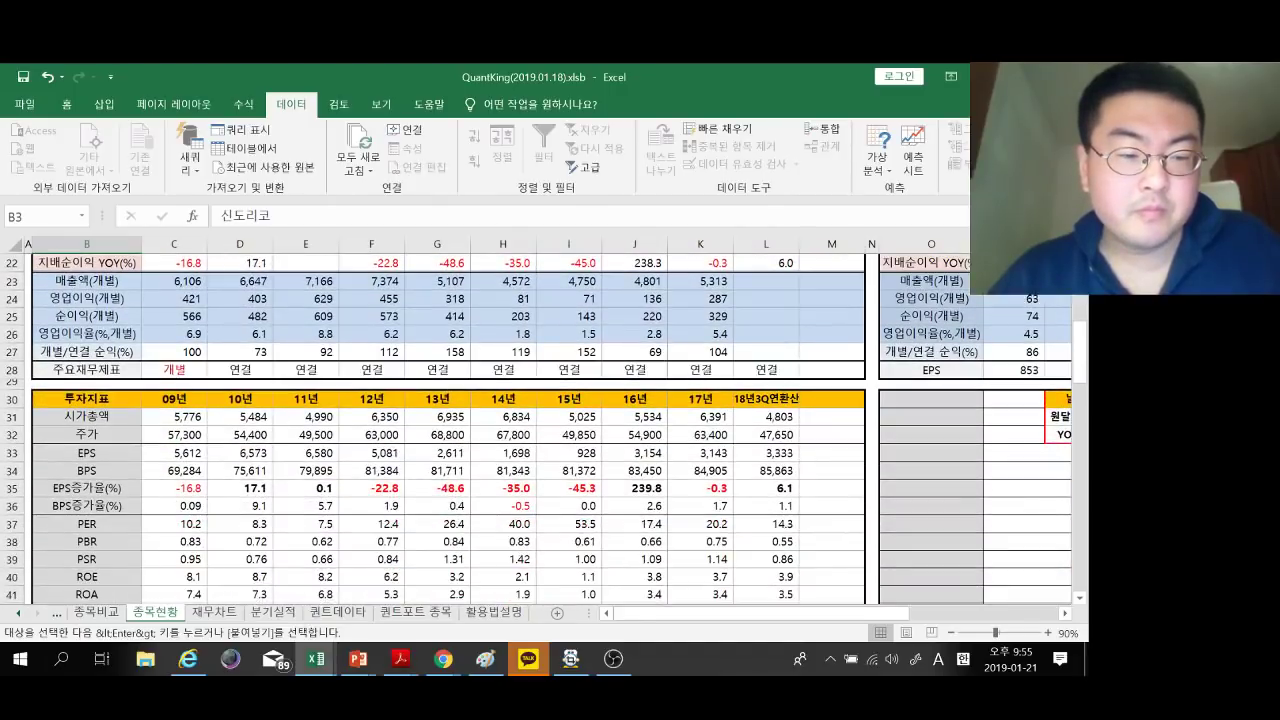
scroll(450, 430, "down", 1)
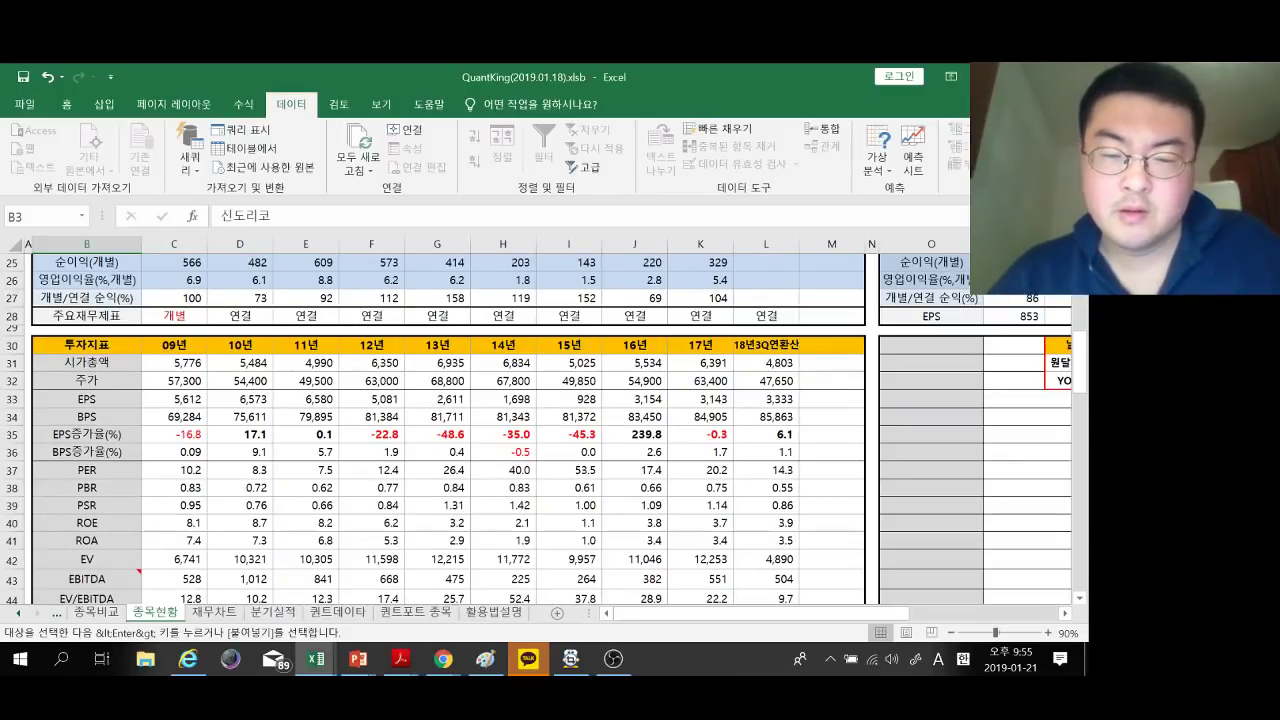
scroll(450, 430, "down", 2)
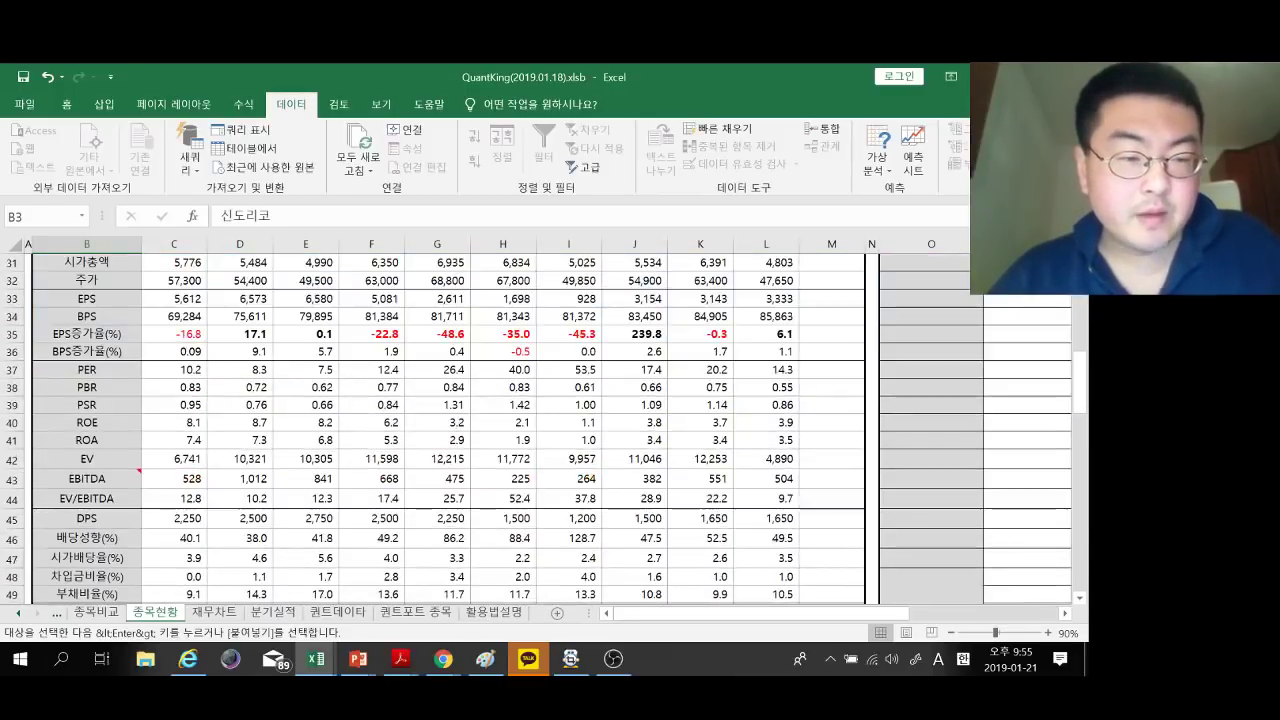
scroll(450, 430, "up", 10)
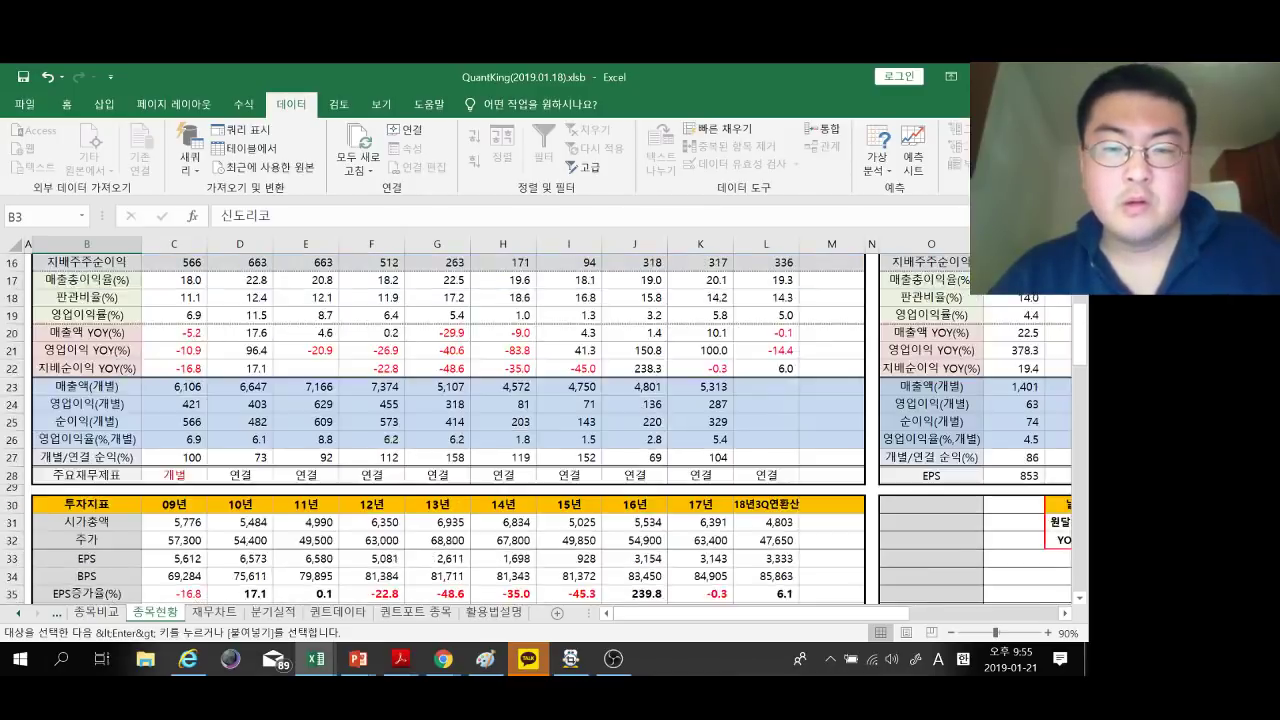
Mark 신도리코 as rejected by copying Pass from cell A37 into A42 of the Graham-Bleker sheet.
key("ctrl+Tab")
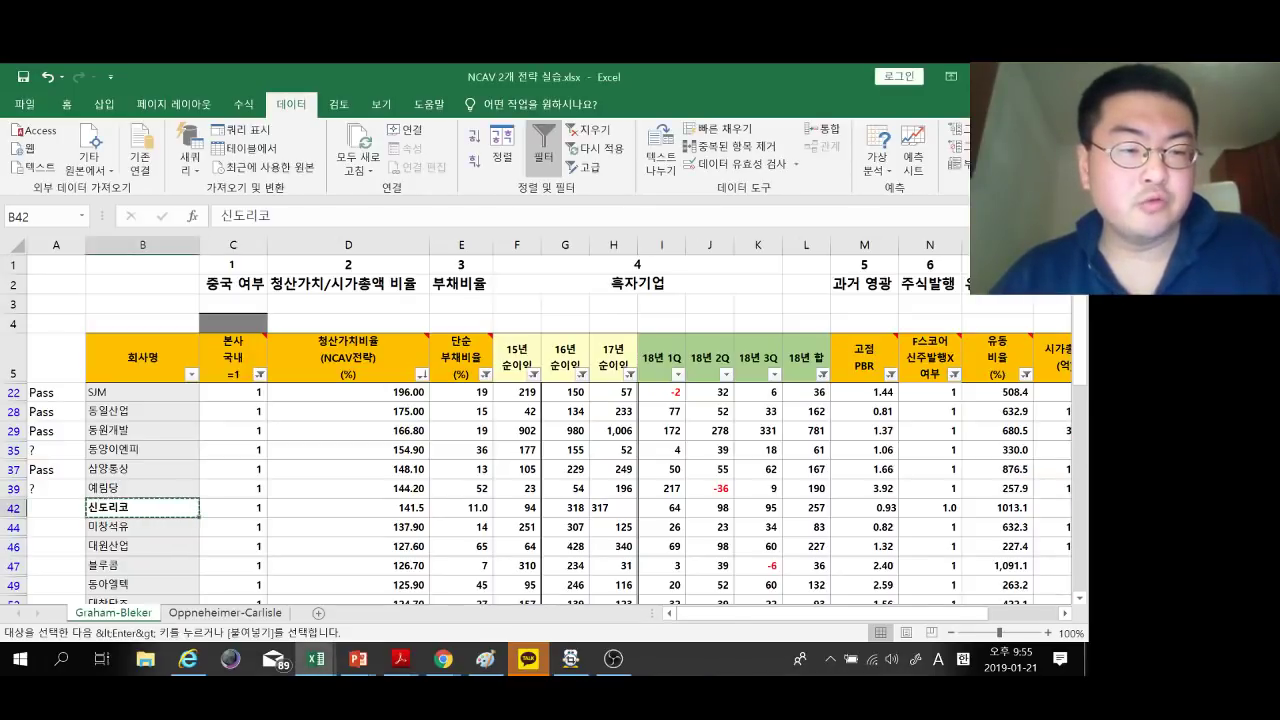
left_click(55, 469)
left_click(55, 507)
key("ctrl+v")
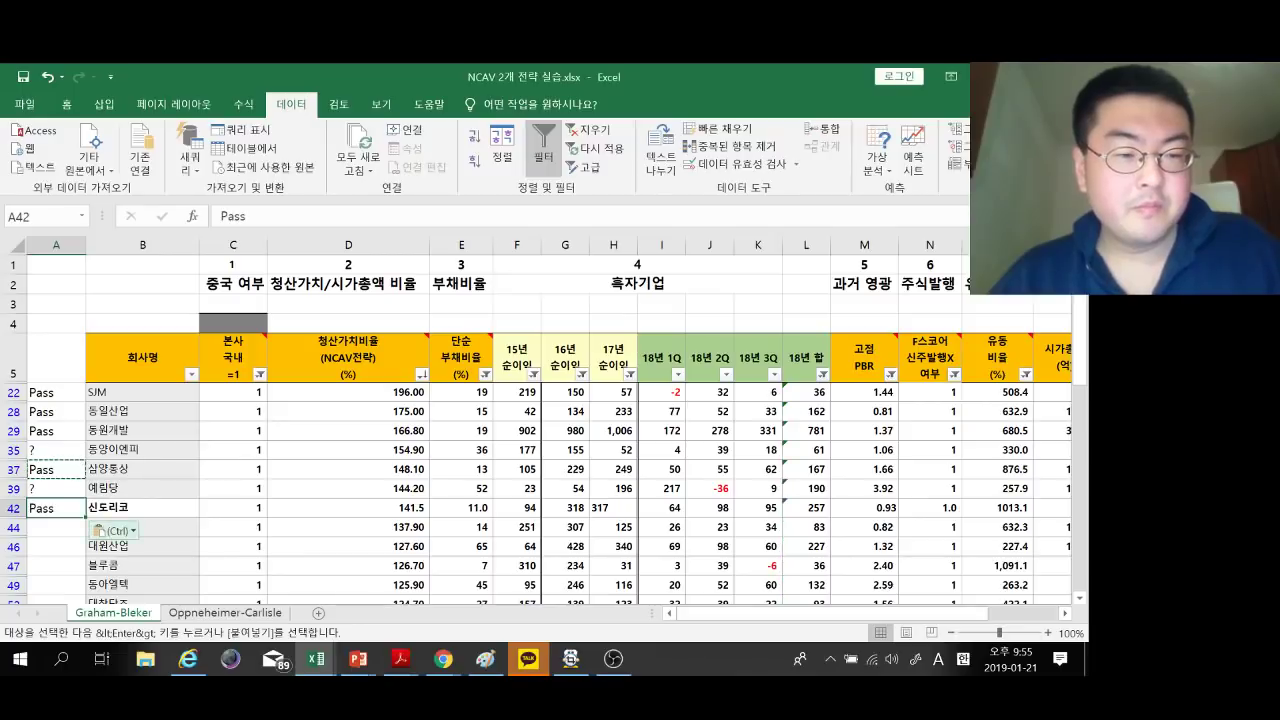
Copy 미창석유 from cell B44 of the Graham-Bleker sheet into QuantKing's 회사명 cell B3.
left_click(170, 527)
key("ctrl+c")
key("ctrl+Tab")
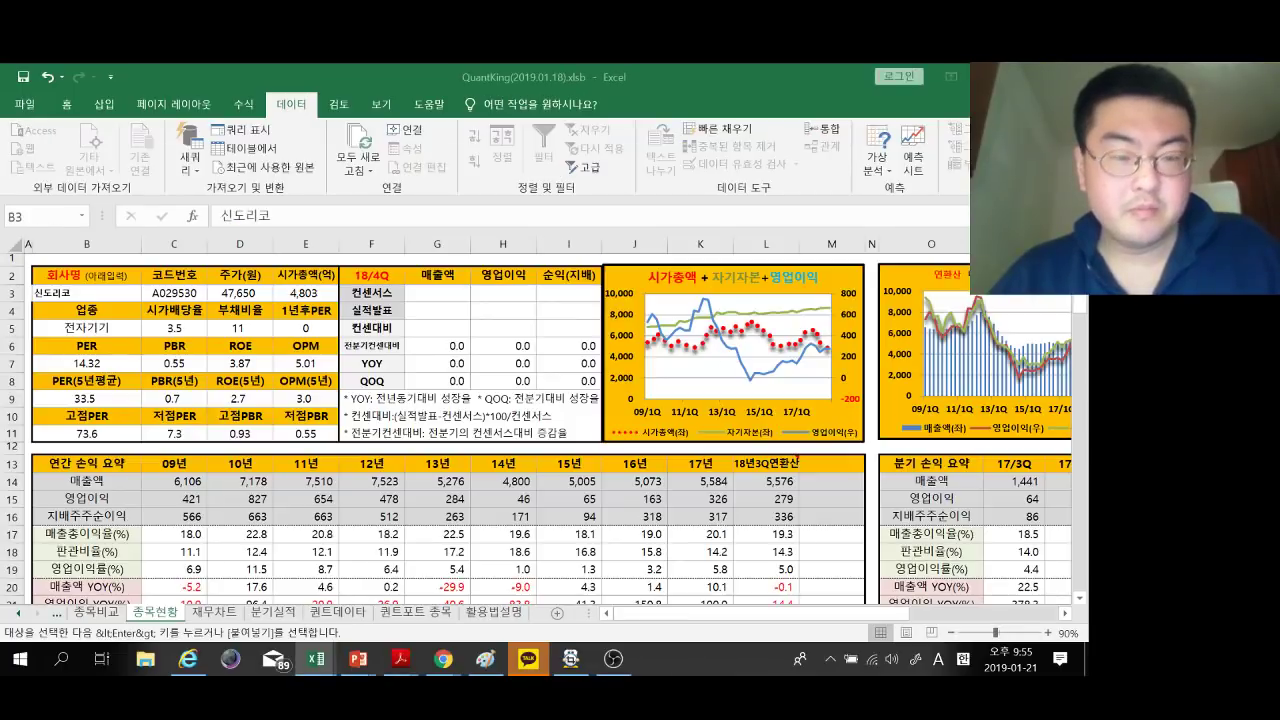
key("ctrl+v")
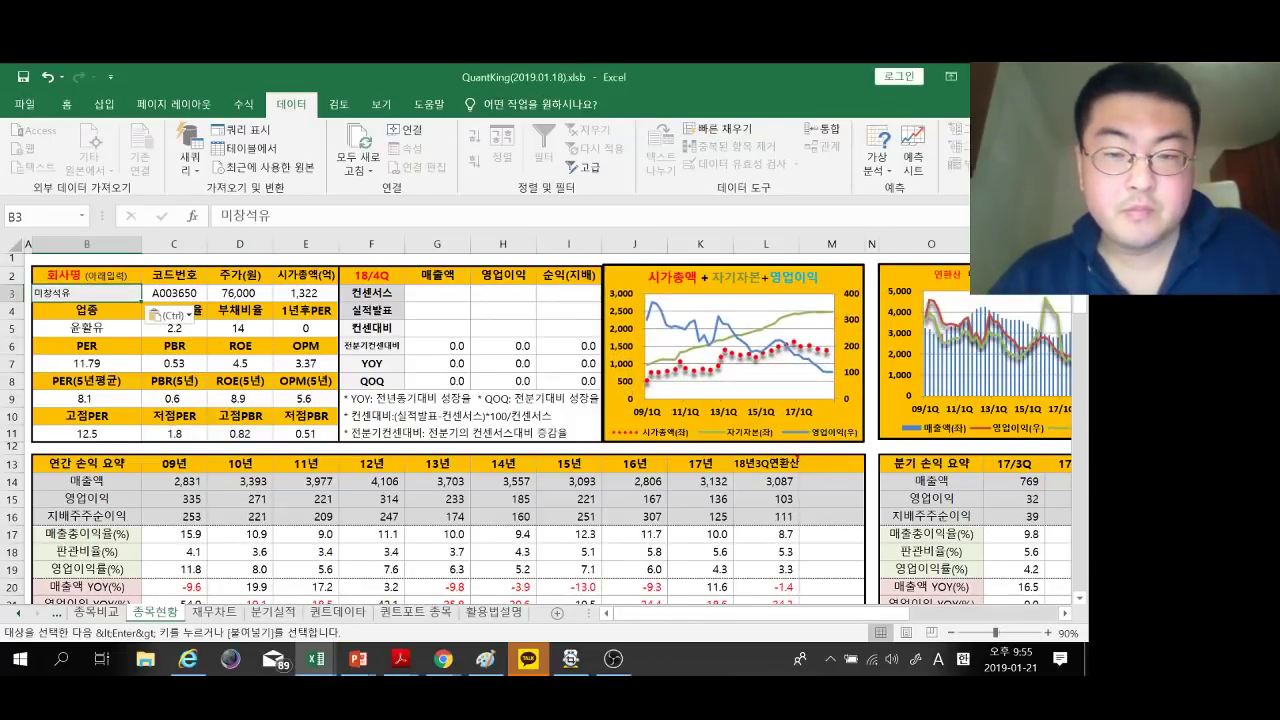
Review 미창석유's annual income summary, investment indicators and quarterly income figures.
scroll(448, 430, "down", 1)
scroll(448, 430, "up", 1)
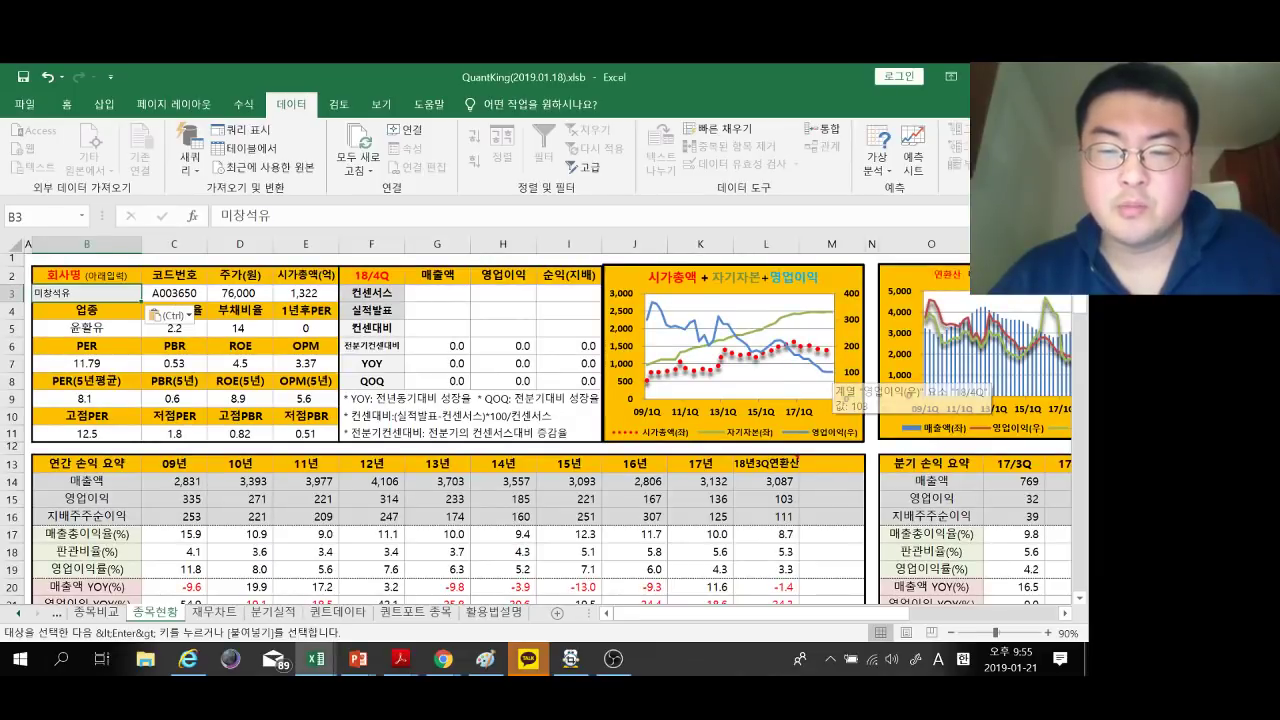
scroll(548, 430, "down", 1)
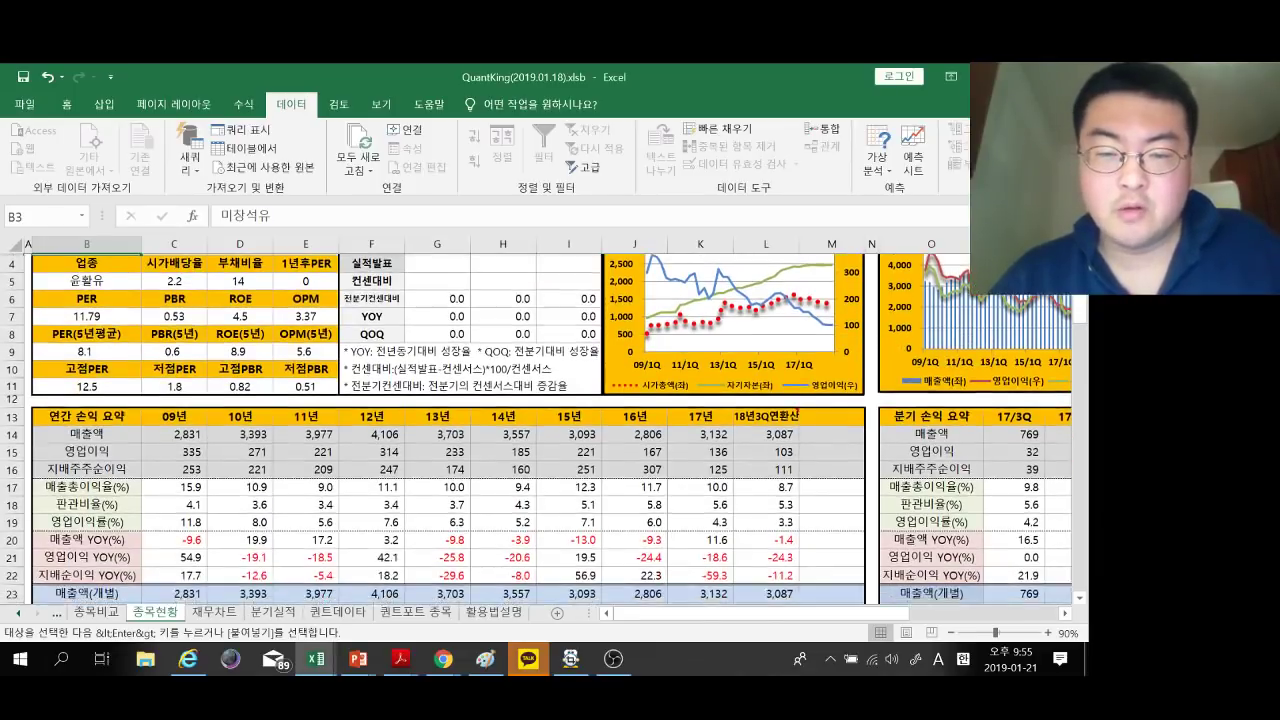
scroll(548, 430, "down", 1)
scroll(795, 358, "down", 5)
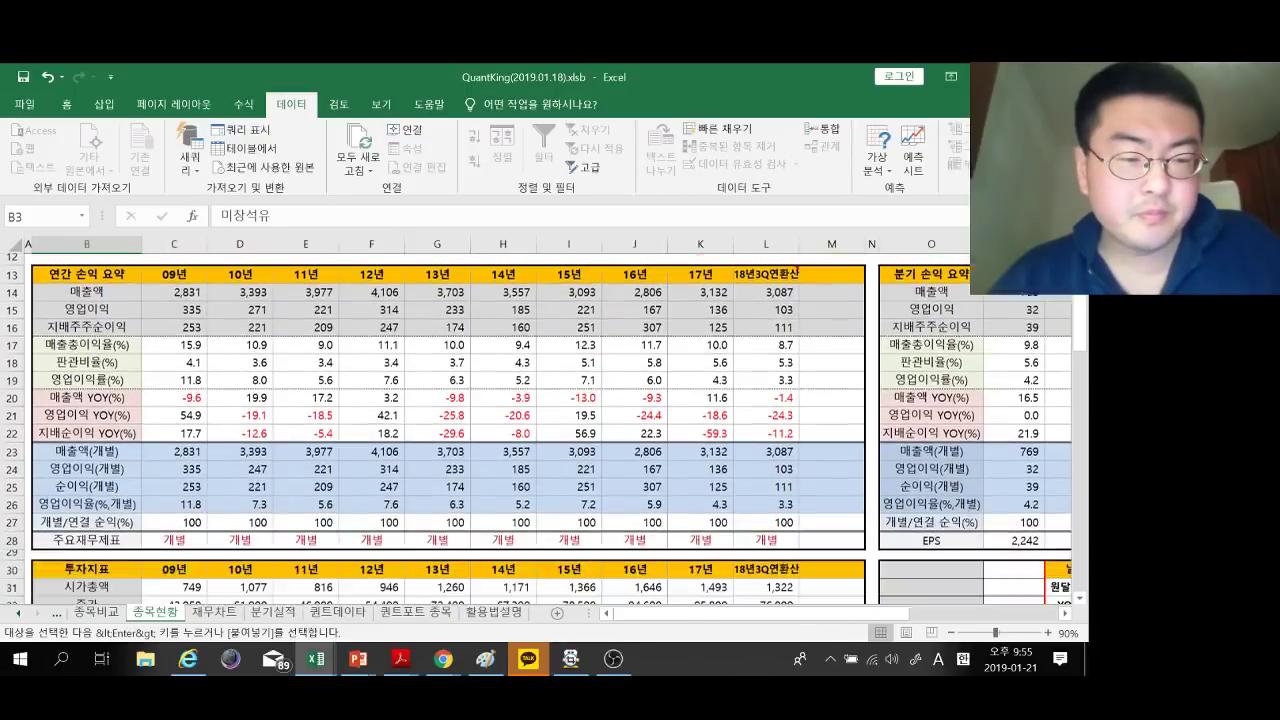
scroll(548, 430, "down", 1)
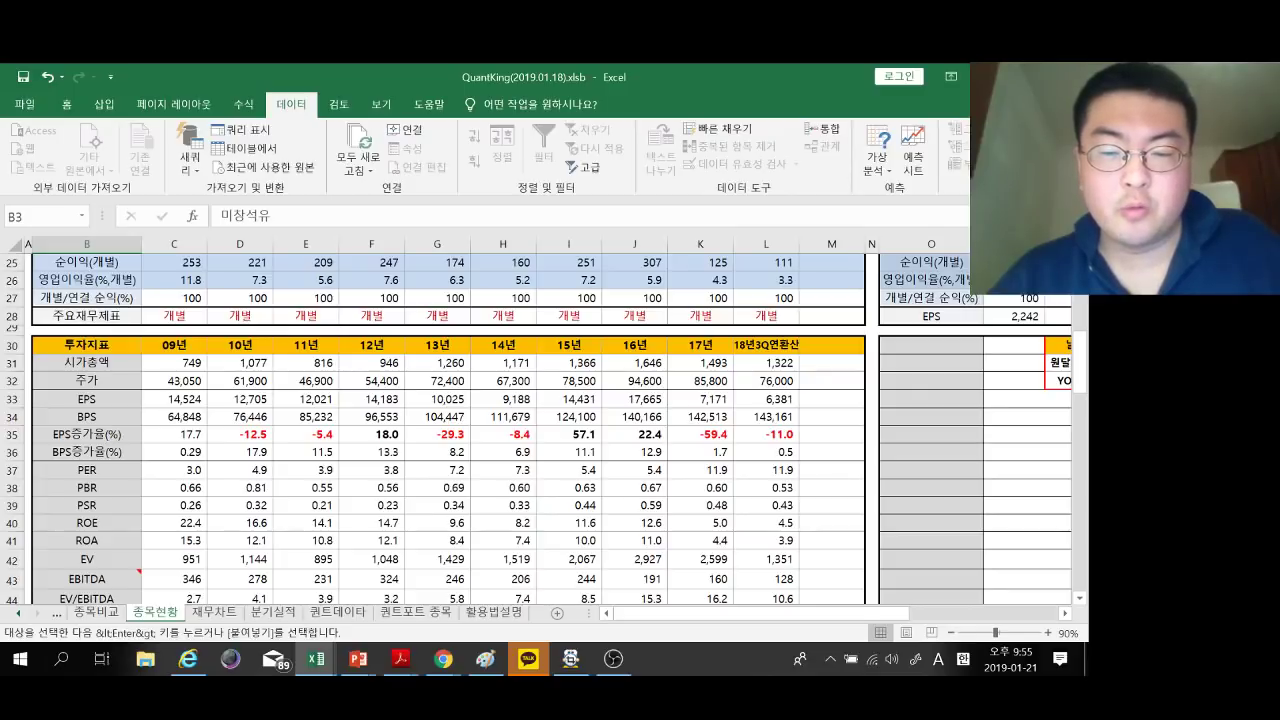
scroll(548, 430, "up", 1)
scroll(548, 430, "down", 1)
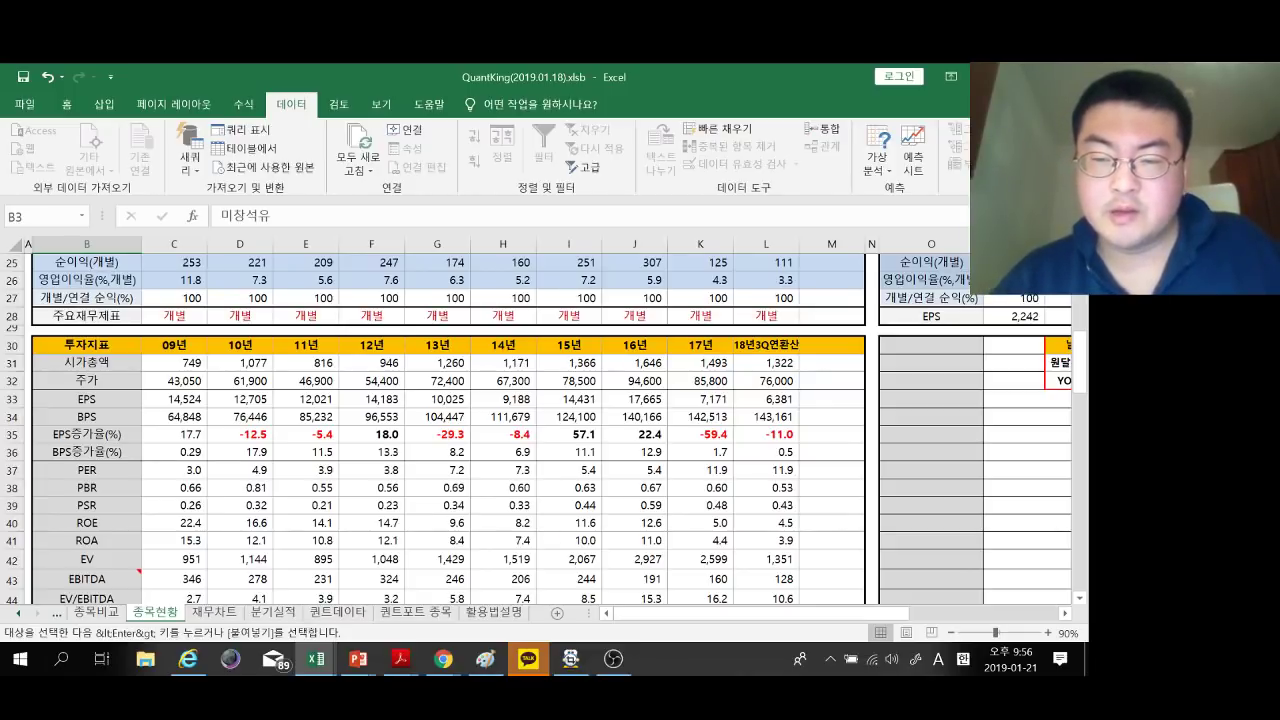
scroll(797, 308, "up", 5)
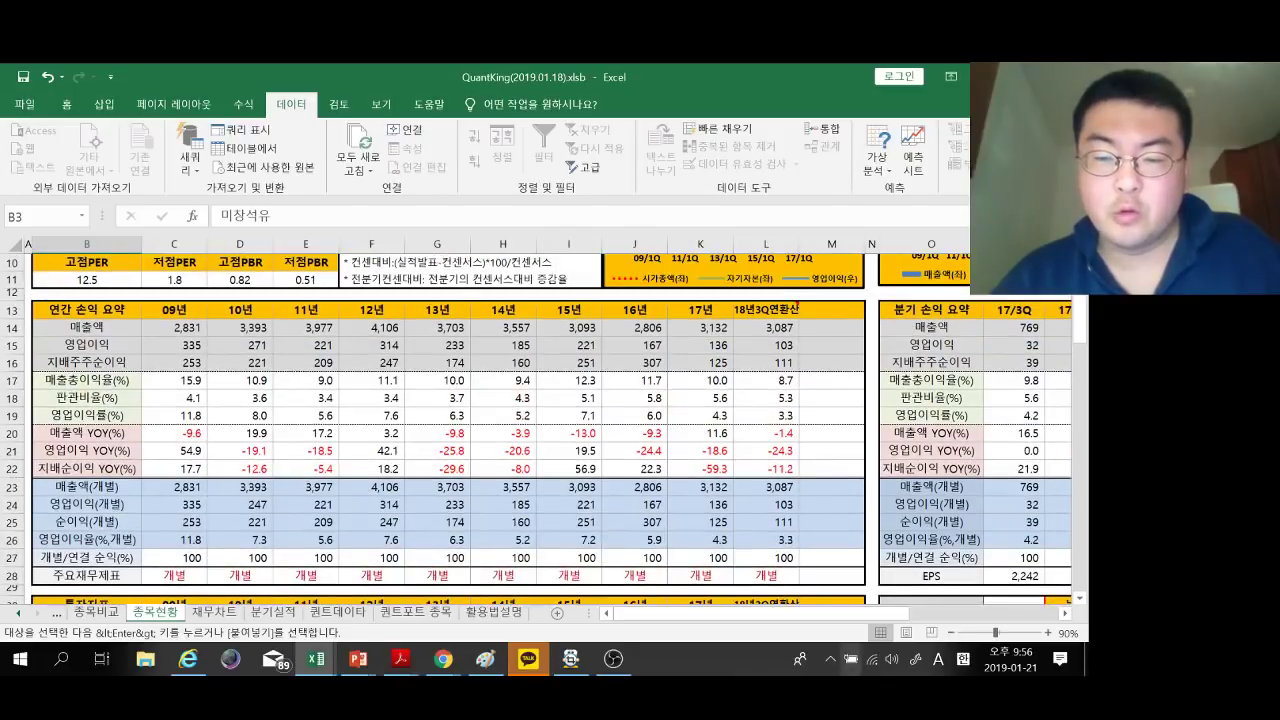
left_click_drag(845, 613, 905, 613)
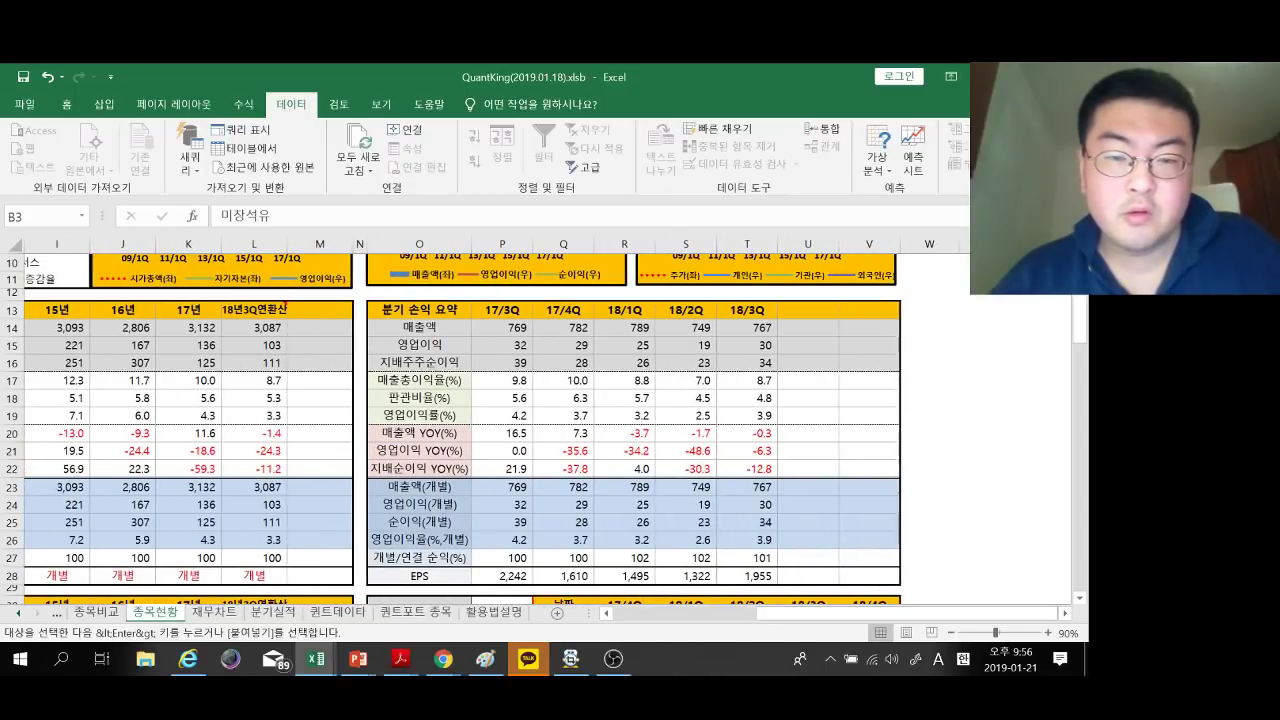
scroll(545, 440, "left", 4)
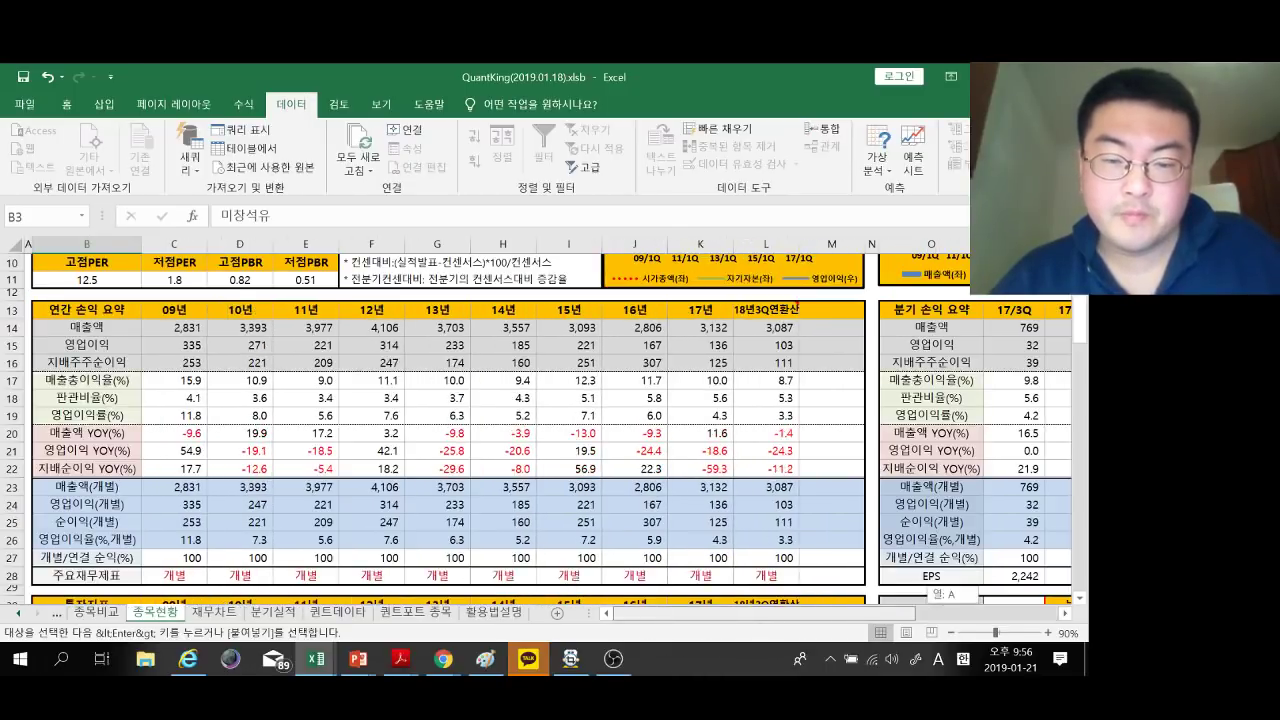
Mark 미창석유 as doubtful with a ? in cell A44 of the Graham-Bleker sheet.
key("alt+Tab")
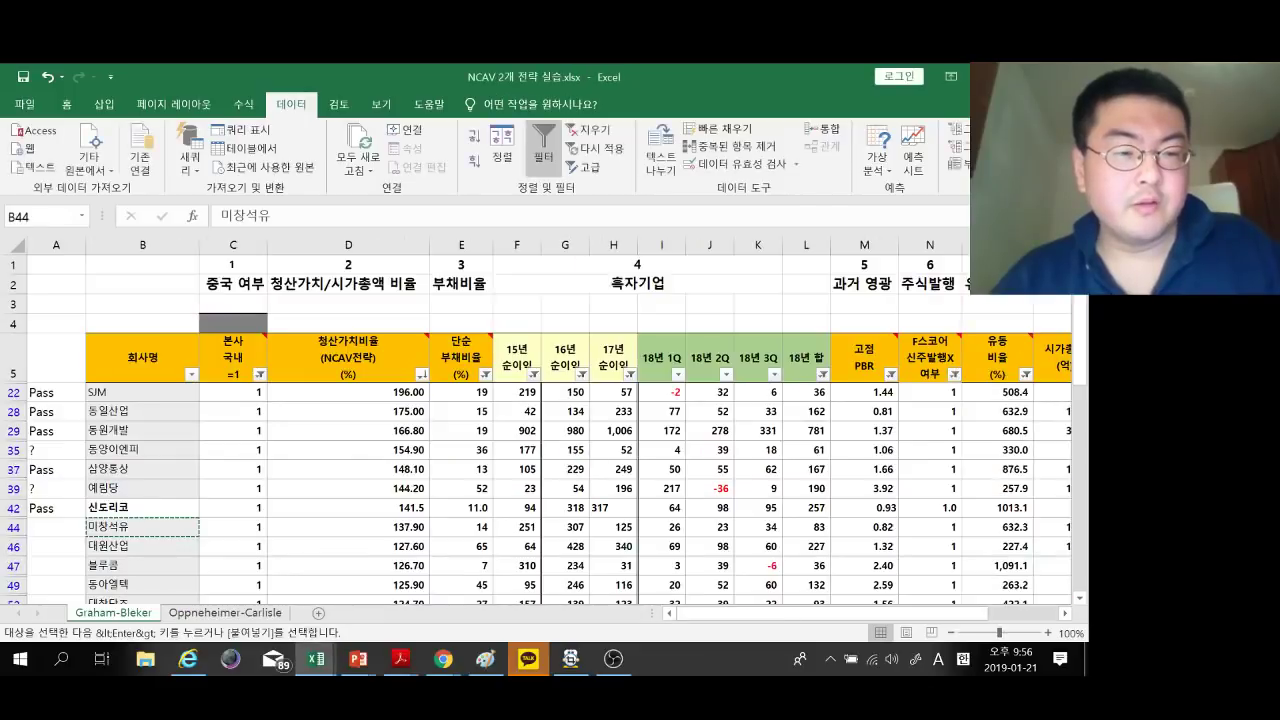
key("Left")
type("?")
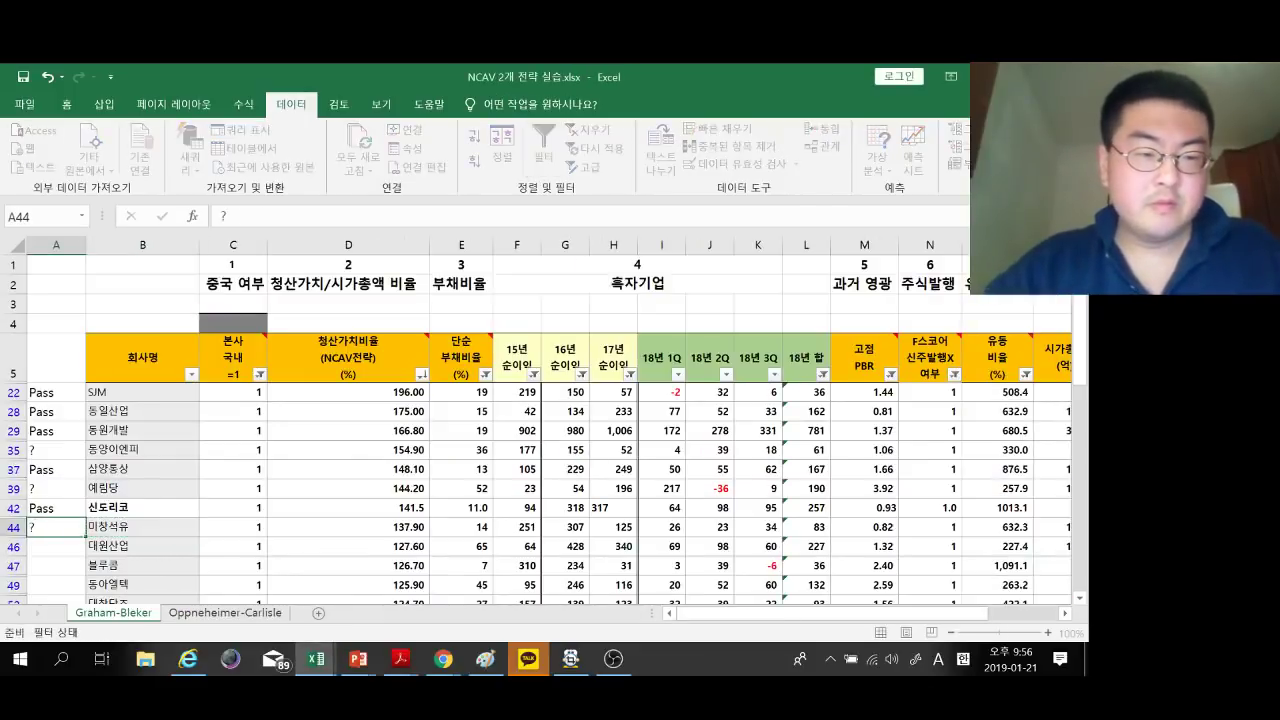
key("Return")
Copy 대원산업 from cell B46 of the Graham-Bleker sheet into QuantKing's 회사명 cell B3.
scroll(536, 430, "down", 2)
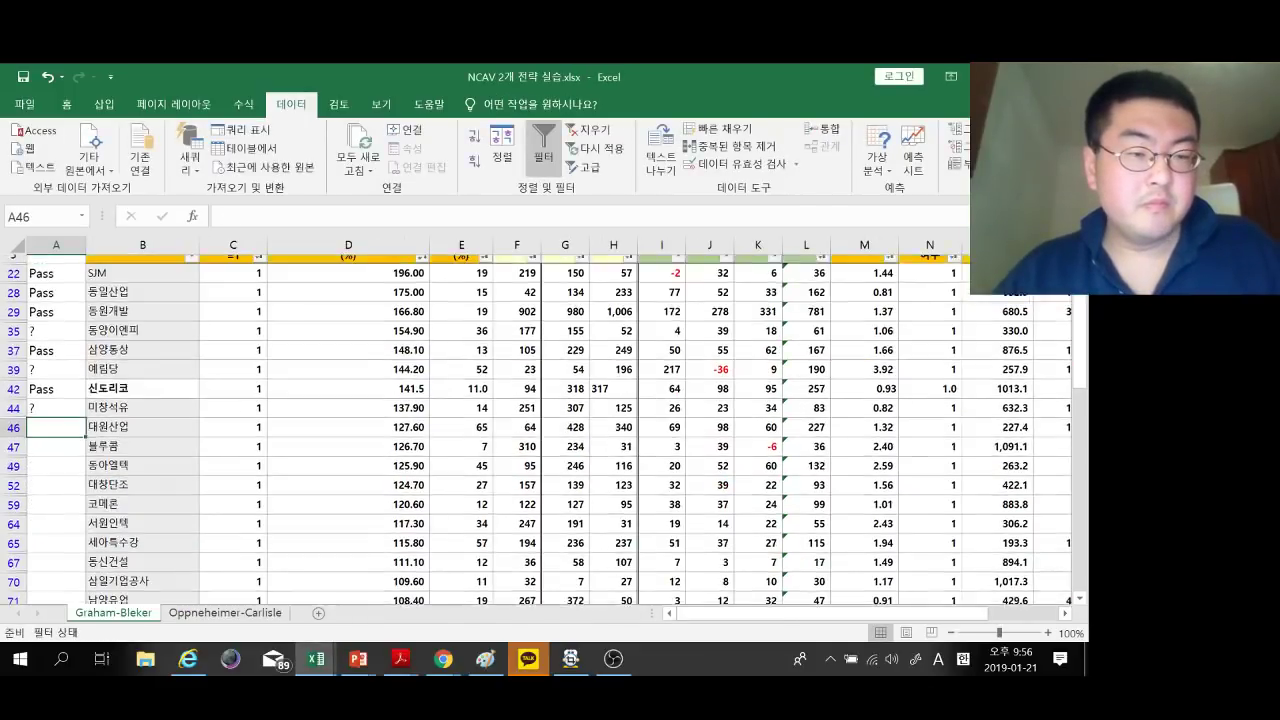
key("Right")
key("Up")
key("ctrl+c")
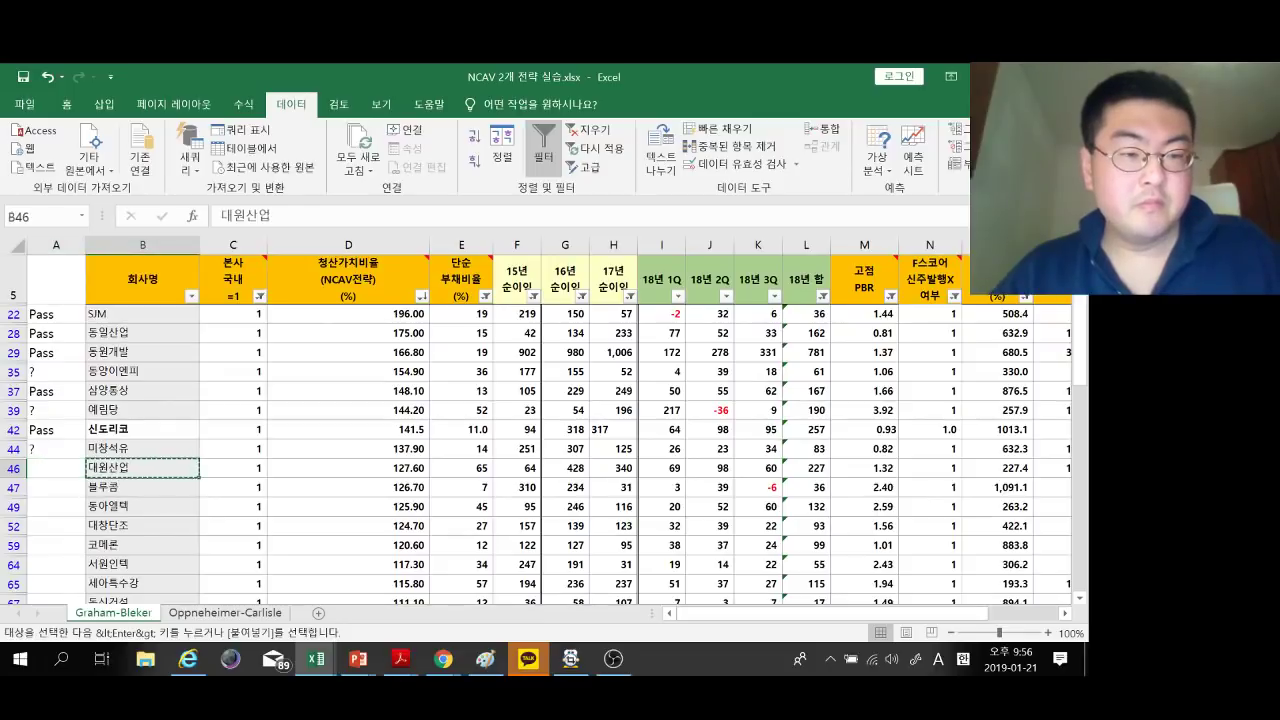
key("alt+Tab")
key("ctrl+v")
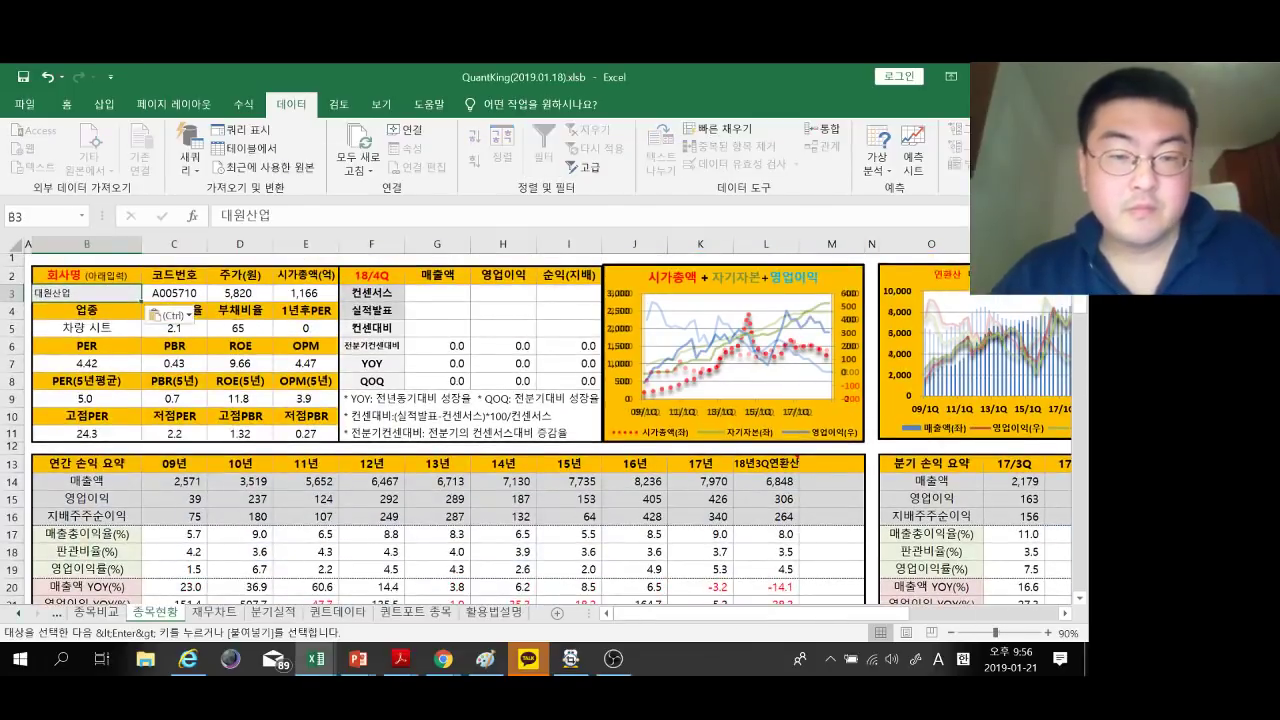
key("alt+Tab")
key("Down")
key("Down")
key("ctrl+c")
key("alt+Tab")
key("ctrl+v")
scroll(536, 424, "up", 1)
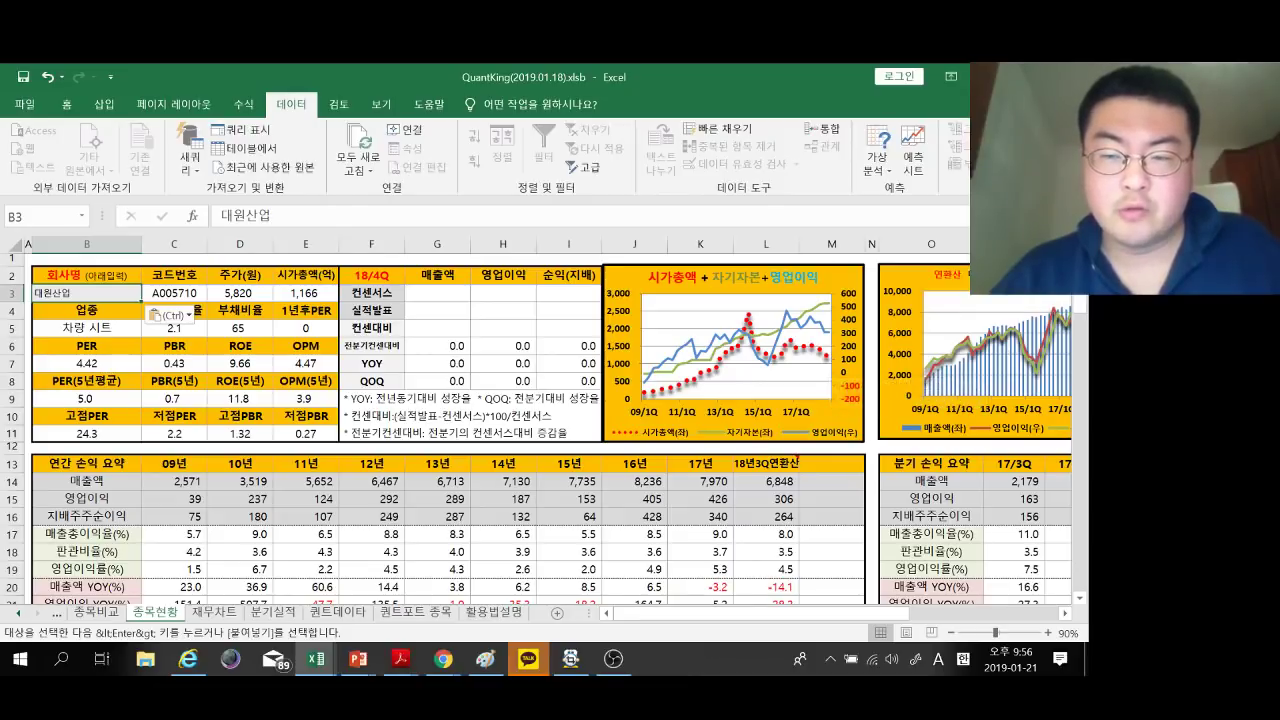
Review 대원산업's annual income figures and investment indicators down to the debt ratio and listed share rows.
scroll(797, 410, "down", 1)
scroll(797, 410, "down", 6)
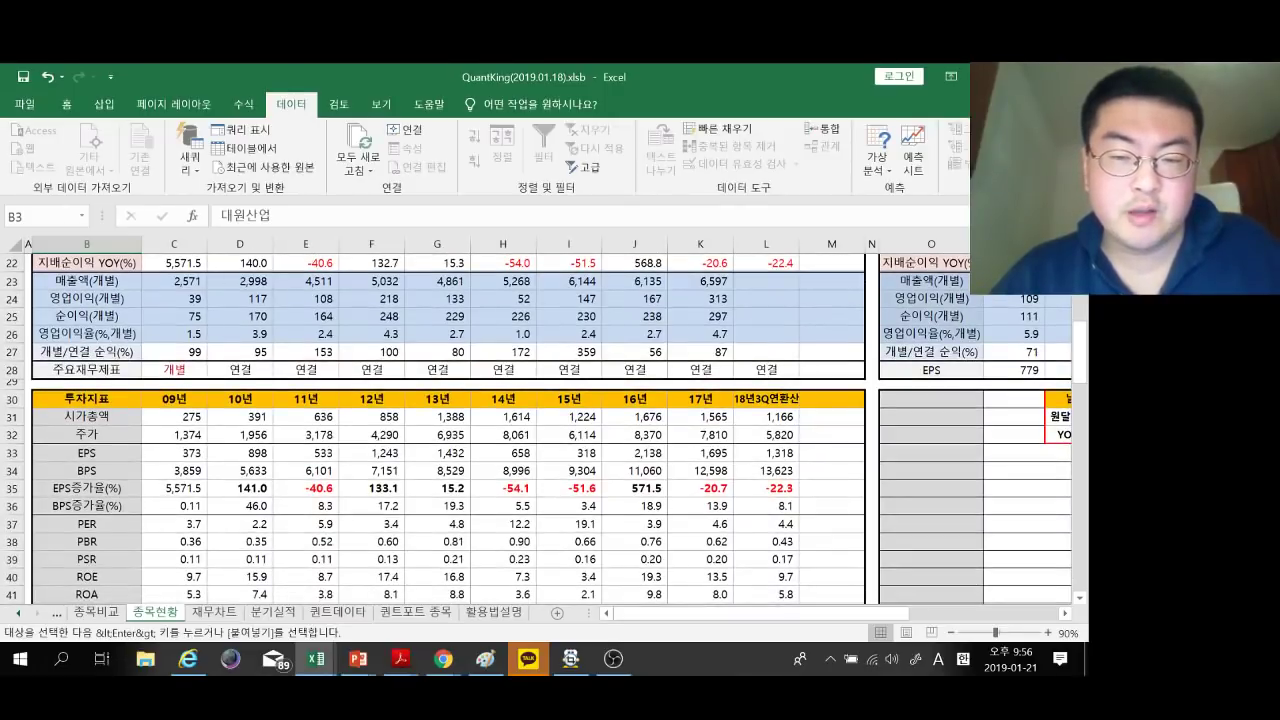
scroll(448, 428, "down", 4)
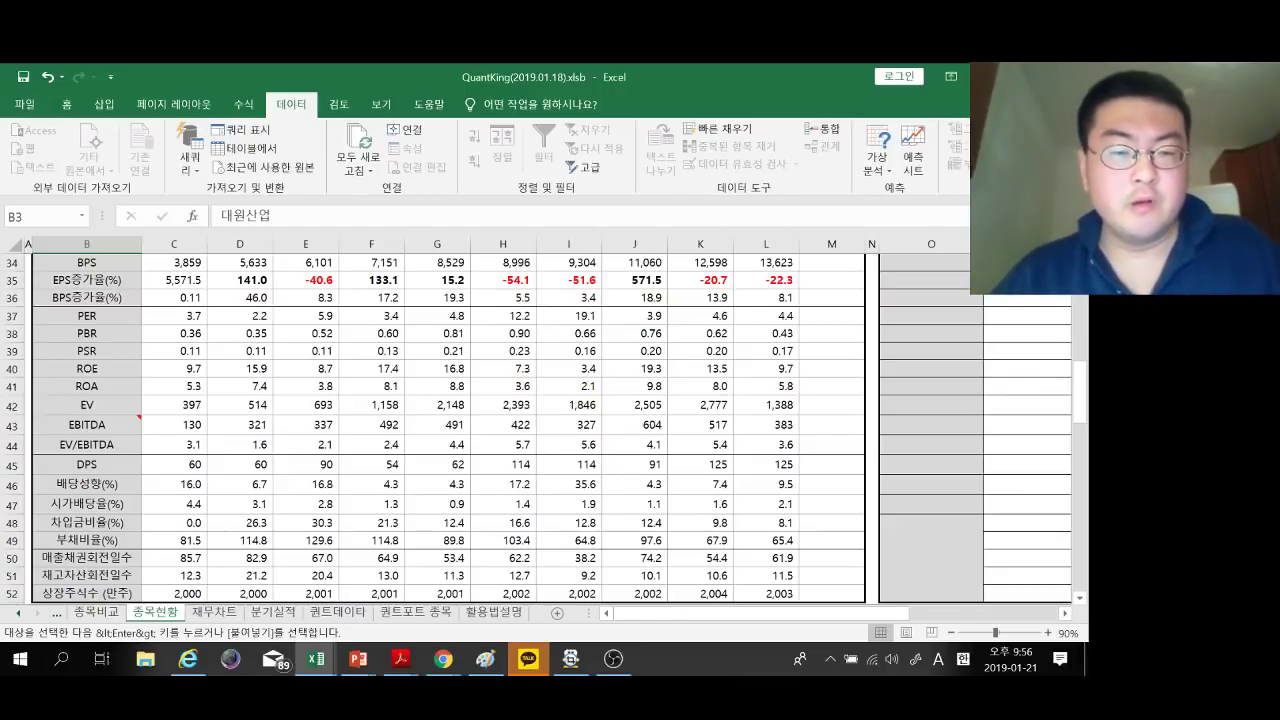
Mark 대원산업 as rejected by copying Pass from cell A42 into A46 of the Graham-Bleker sheet.
key("ctrl+Tab")
left_click(56, 429)
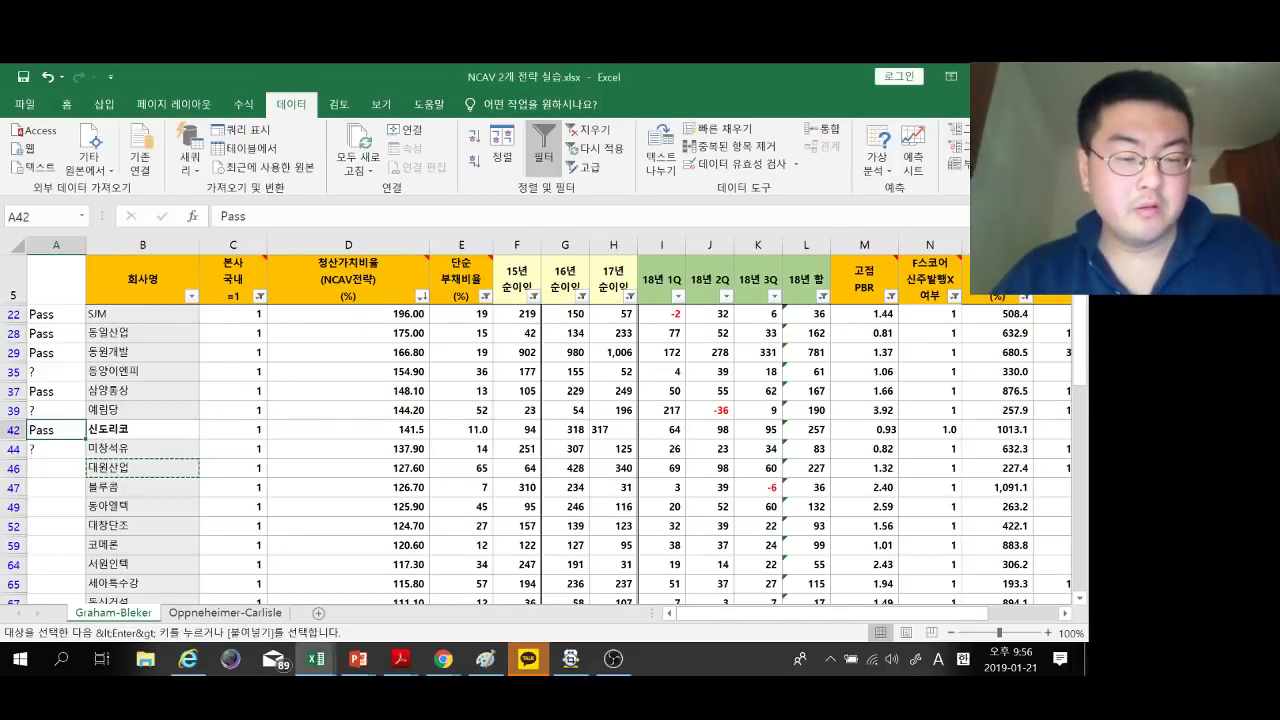
key("ctrl+c")
left_click(56, 468)
key("ctrl+v")
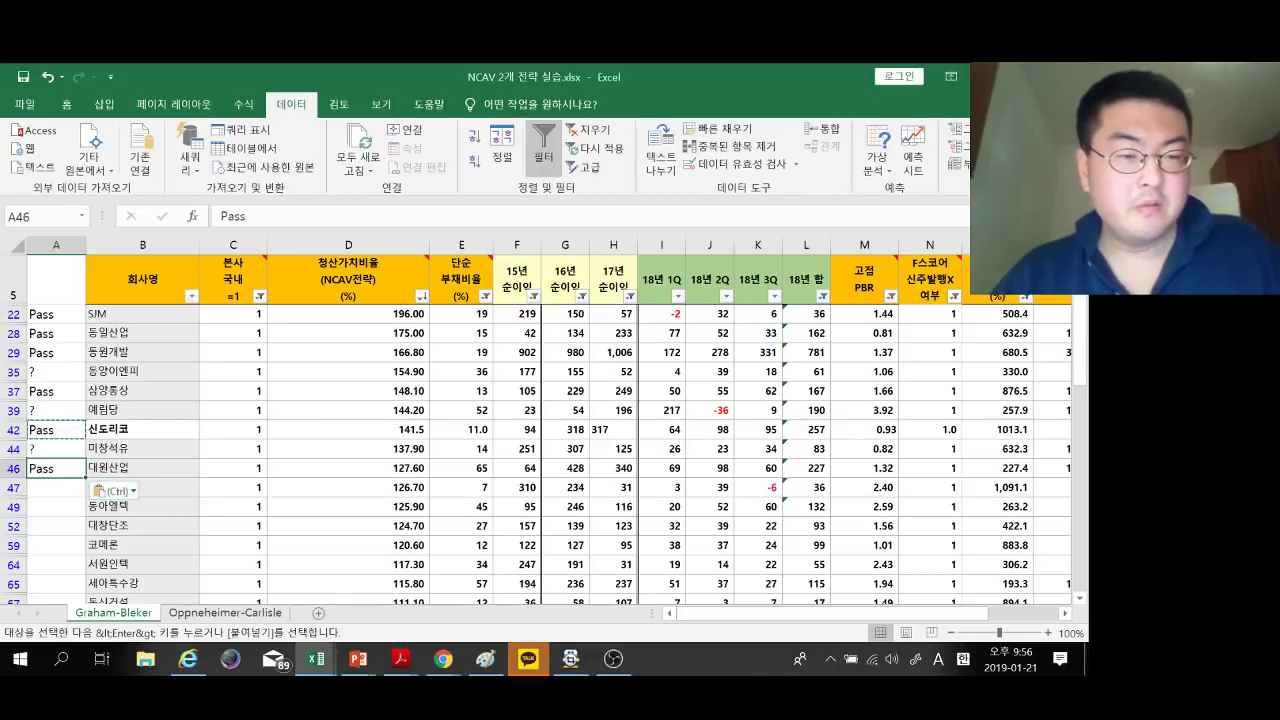
Copy 블루콤 from cell B47 of the Graham-Bleker sheet into QuantKing's 회사명 cell B3.
left_click(142, 487)
key("ctrl+c")
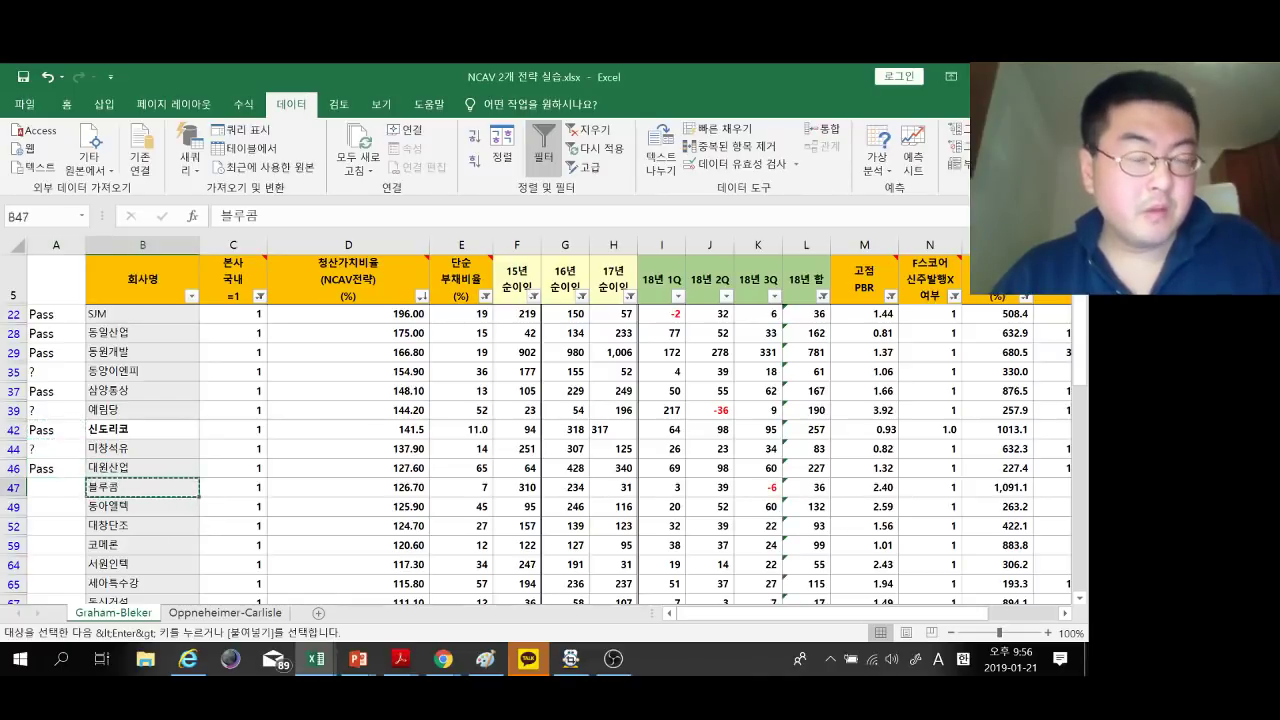
key("alt+Tab")
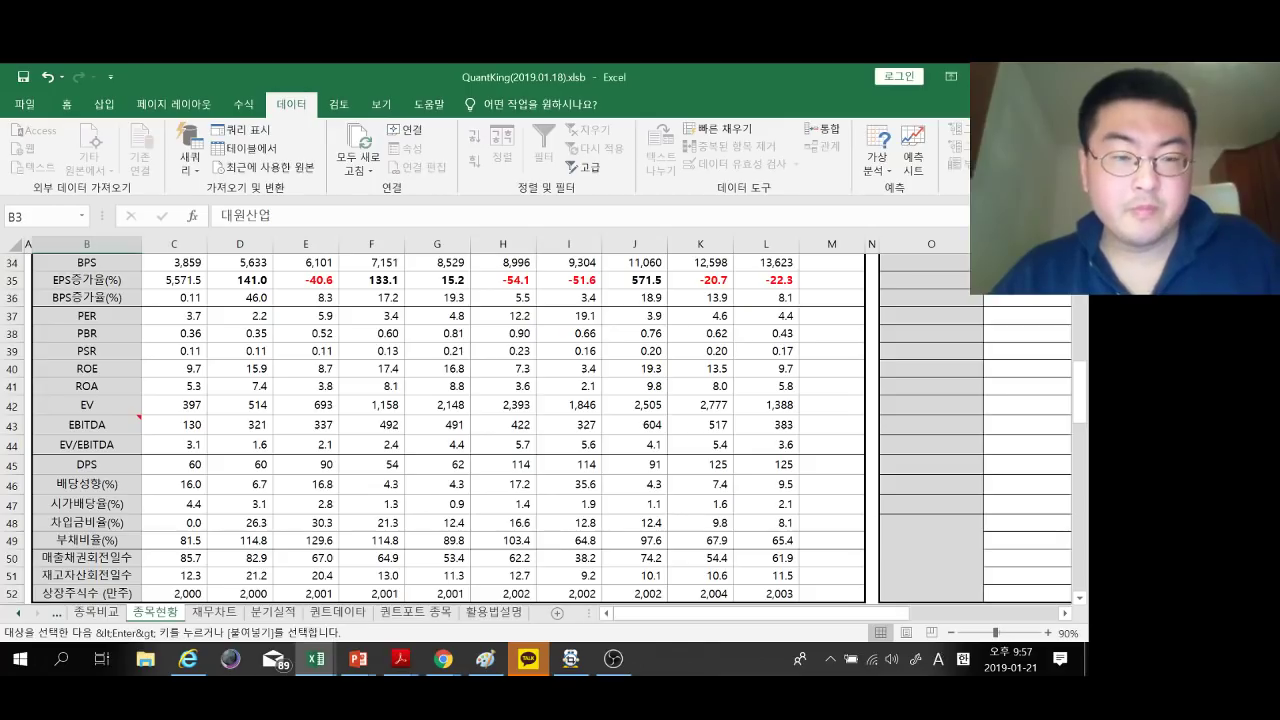
scroll(548, 430, "up", 11)
key("ctrl+v")
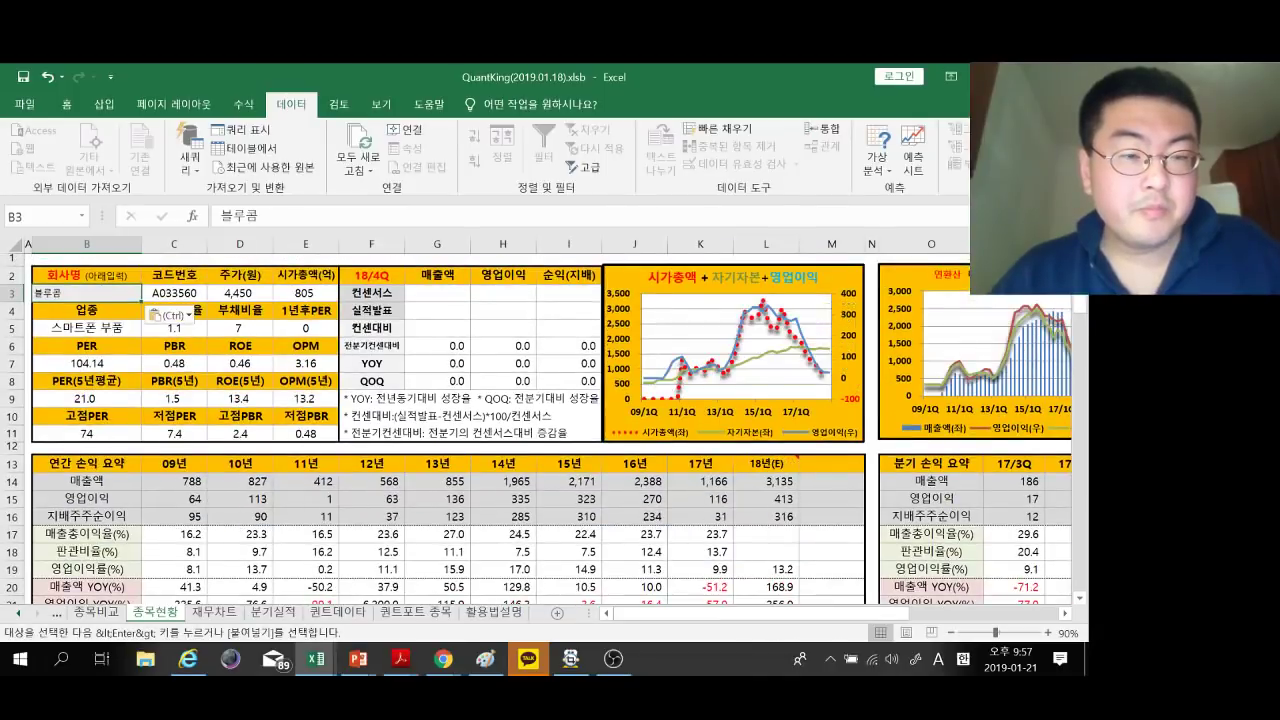
Review 블루콤's annual and quarterly income summaries.
scroll(548, 430, "down", 1)
scroll(548, 430, "down", 1)
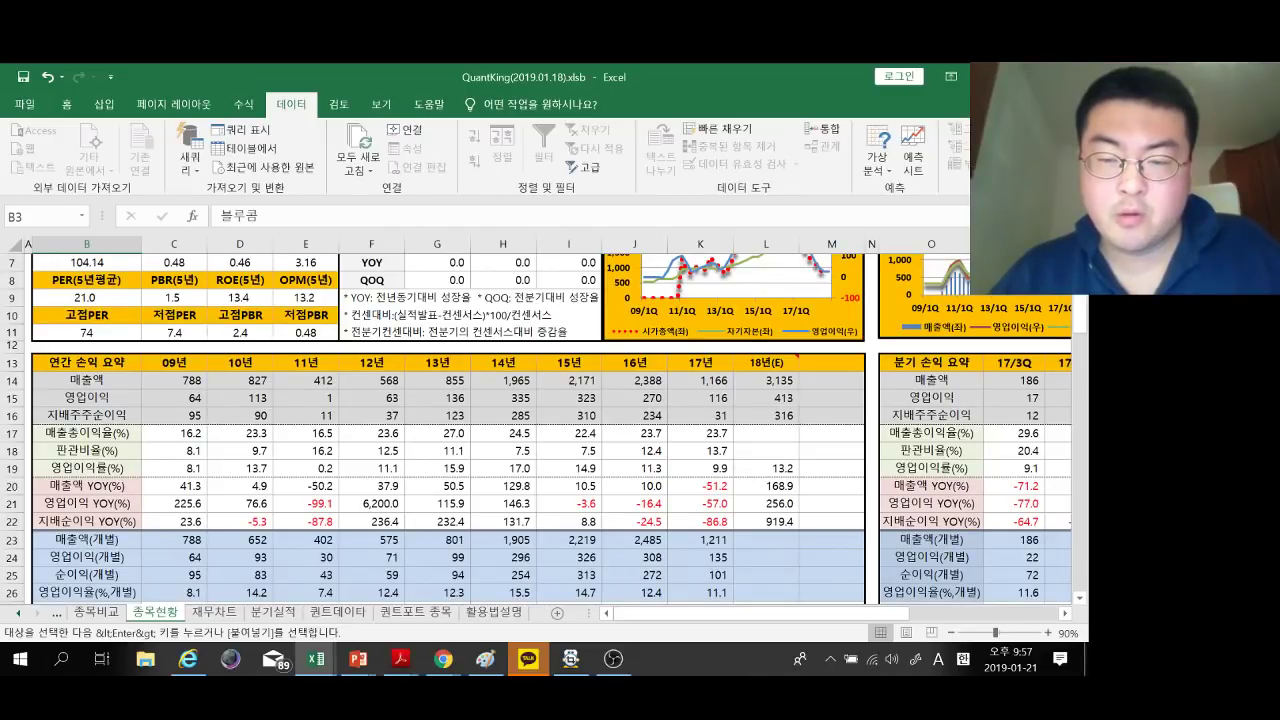
left_click_drag(702, 613, 850, 613)
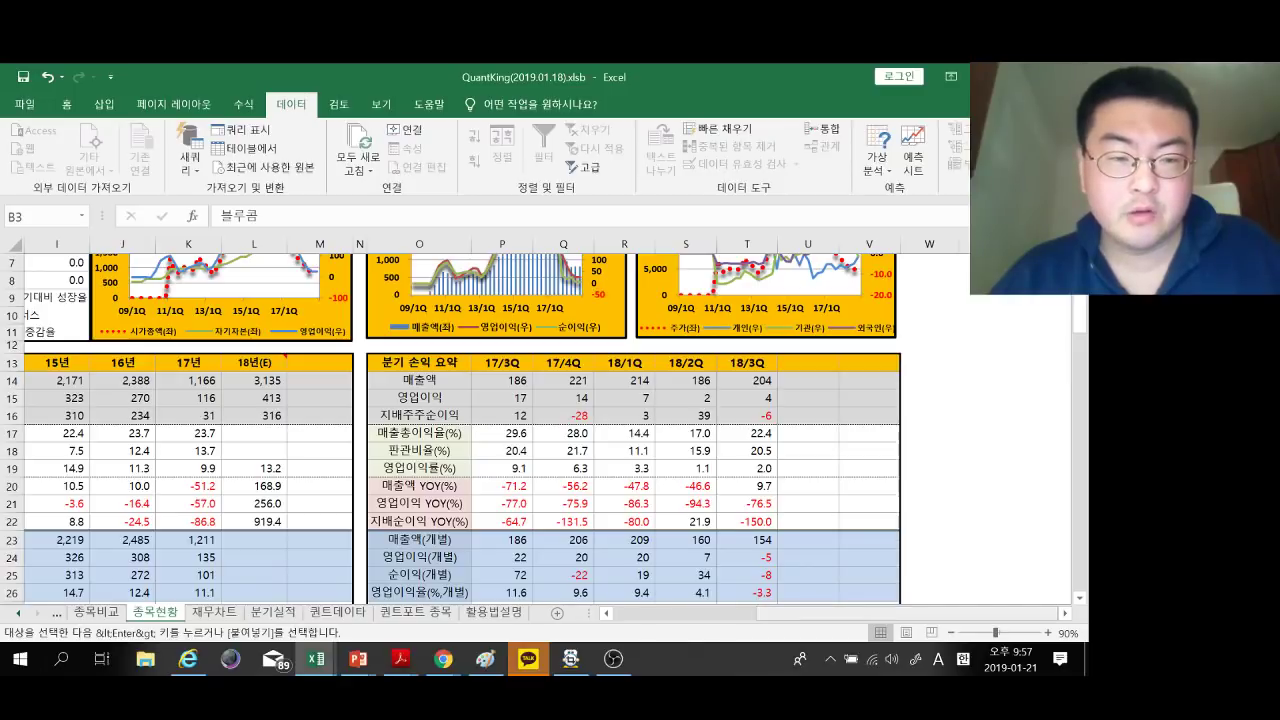
left_click_drag(960, 613, 900, 613)
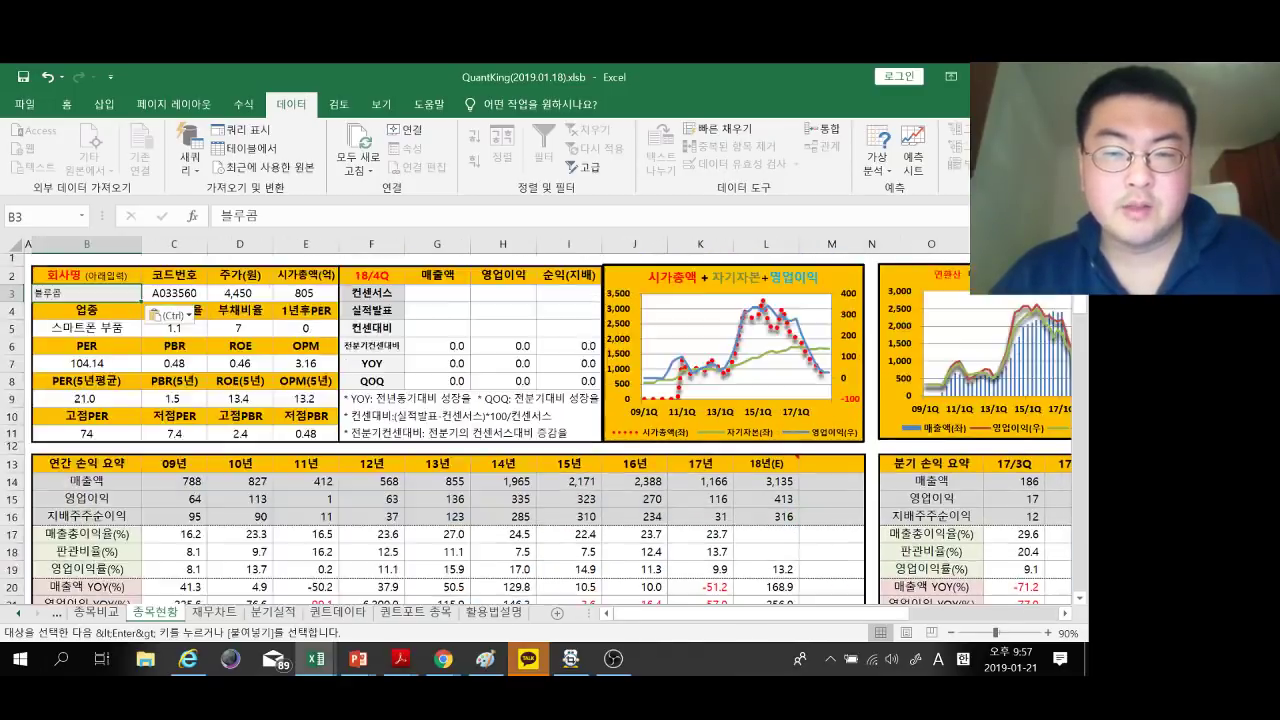
scroll(448, 430, "up", 2)
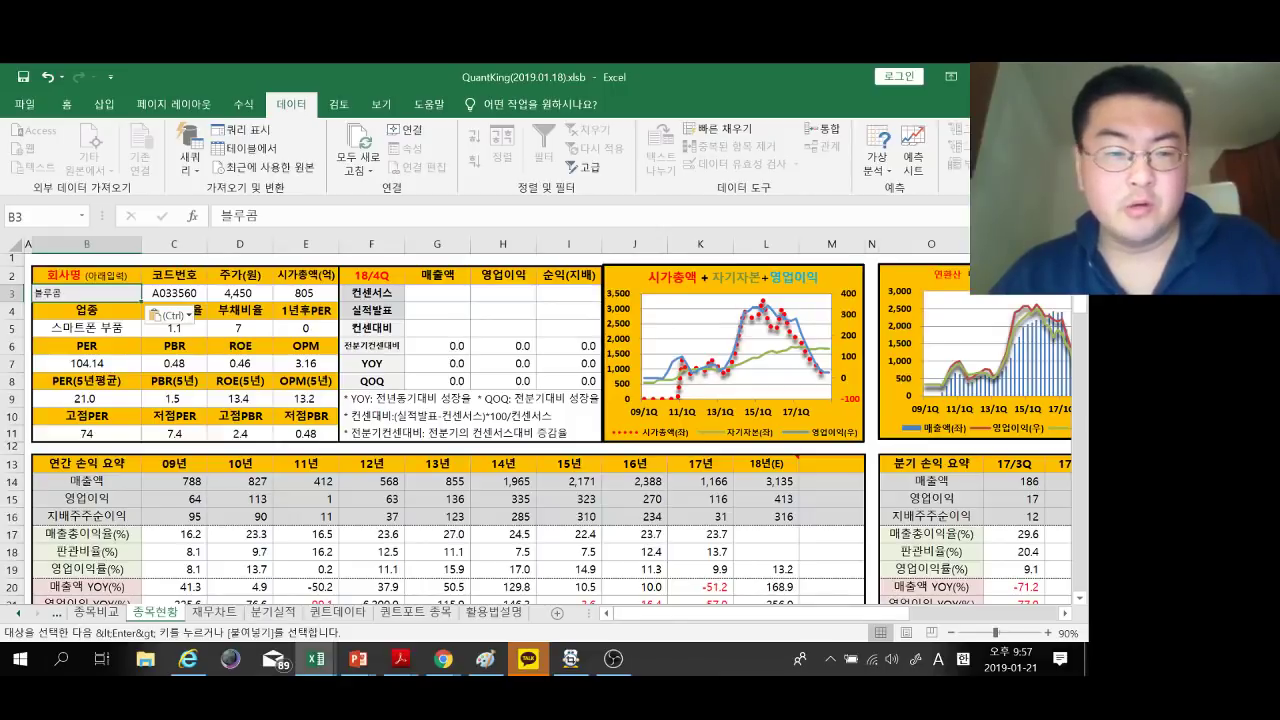
Mark 블루콤 with X in cell A47 of the Graham-Bleker sheet.
key("alt+Tab")
left_click(55, 449)
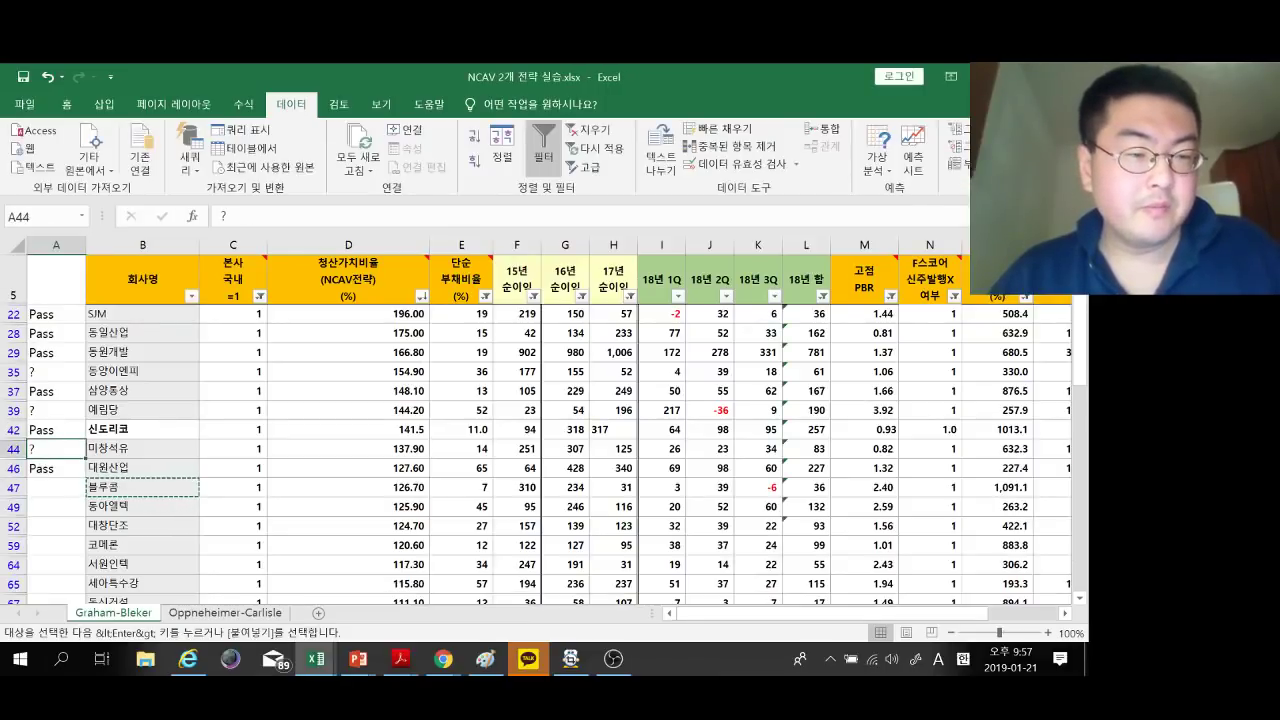
left_click(55, 488)
type("ㅌ")
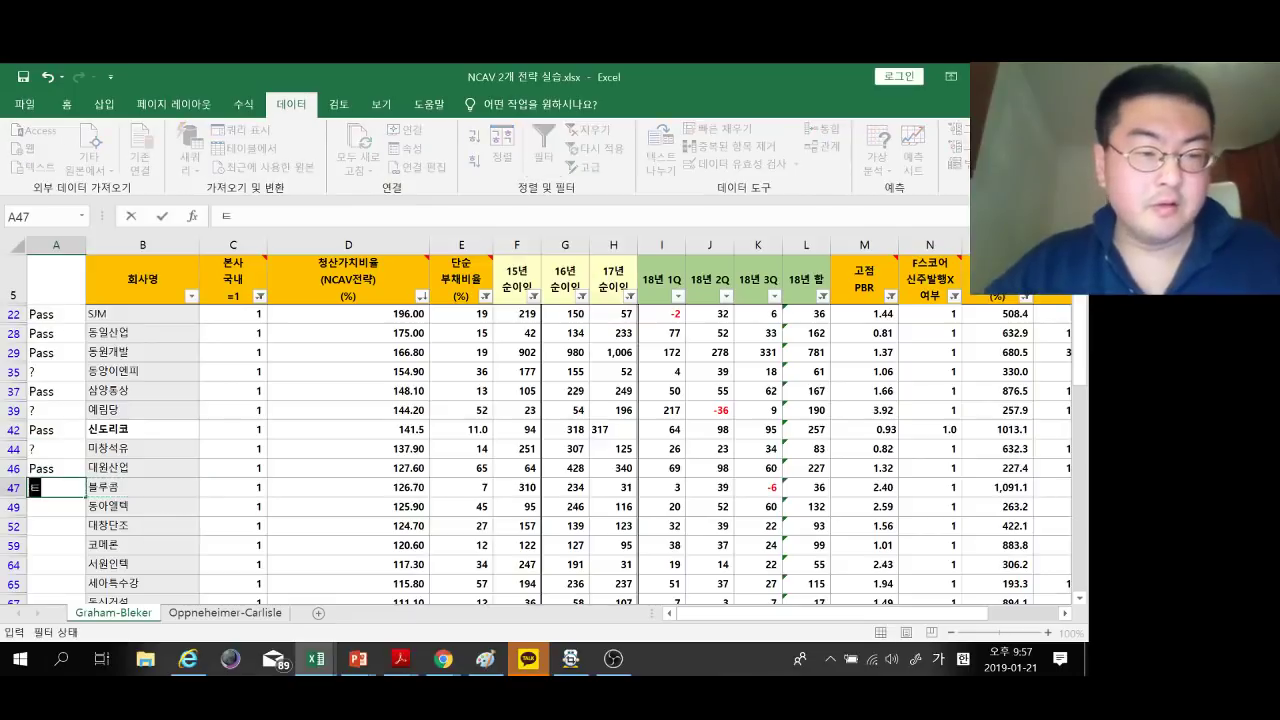
key("BackSpace")
key("Hangul")
type("X")
key("Return")
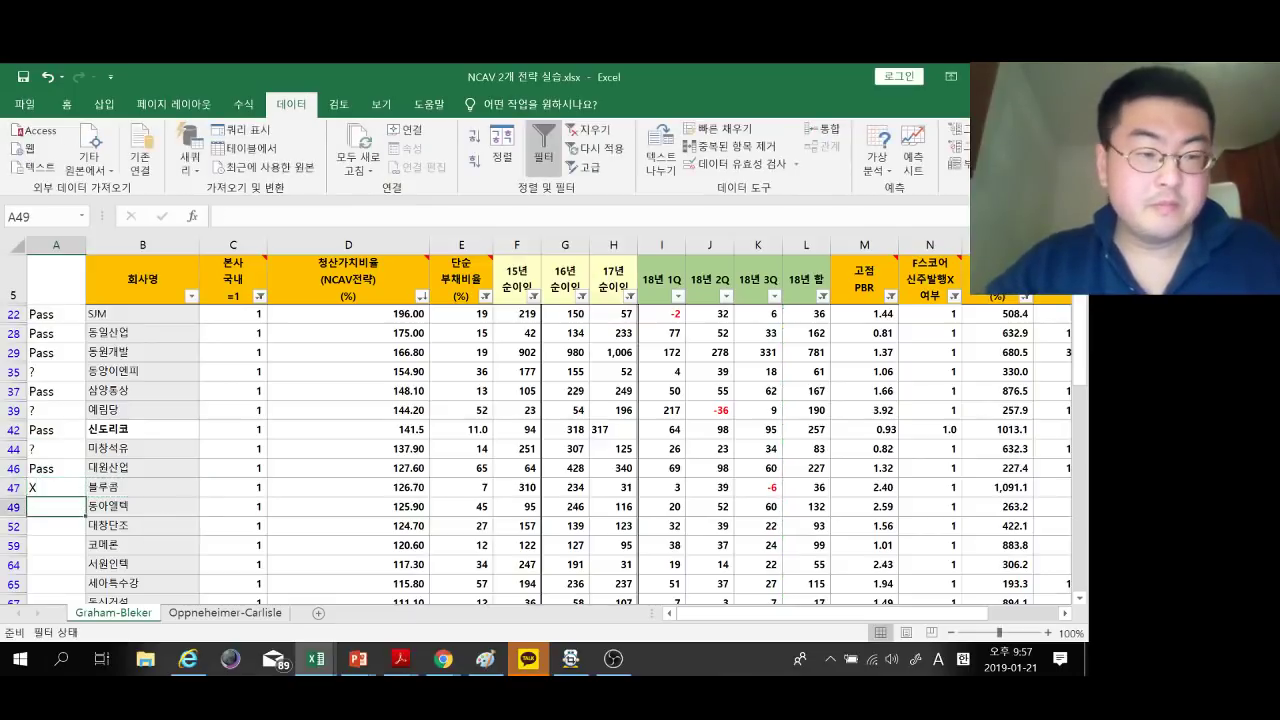
Copy 동아엘텍 from cell B49 of the Graham-Bleker sheet into QuantKing's 회사명 cell B3.
left_click(142, 506)
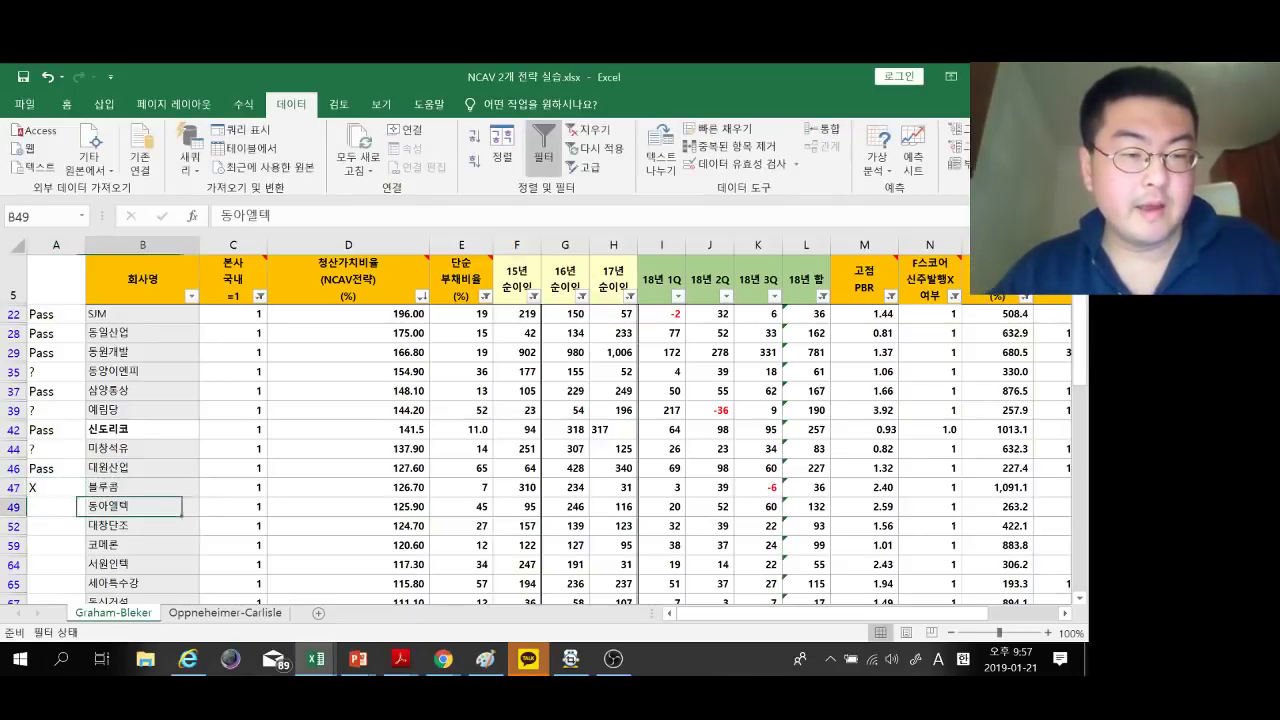
key("ctrl+c")
key("ctrl+Tab")
key("ctrl+v")
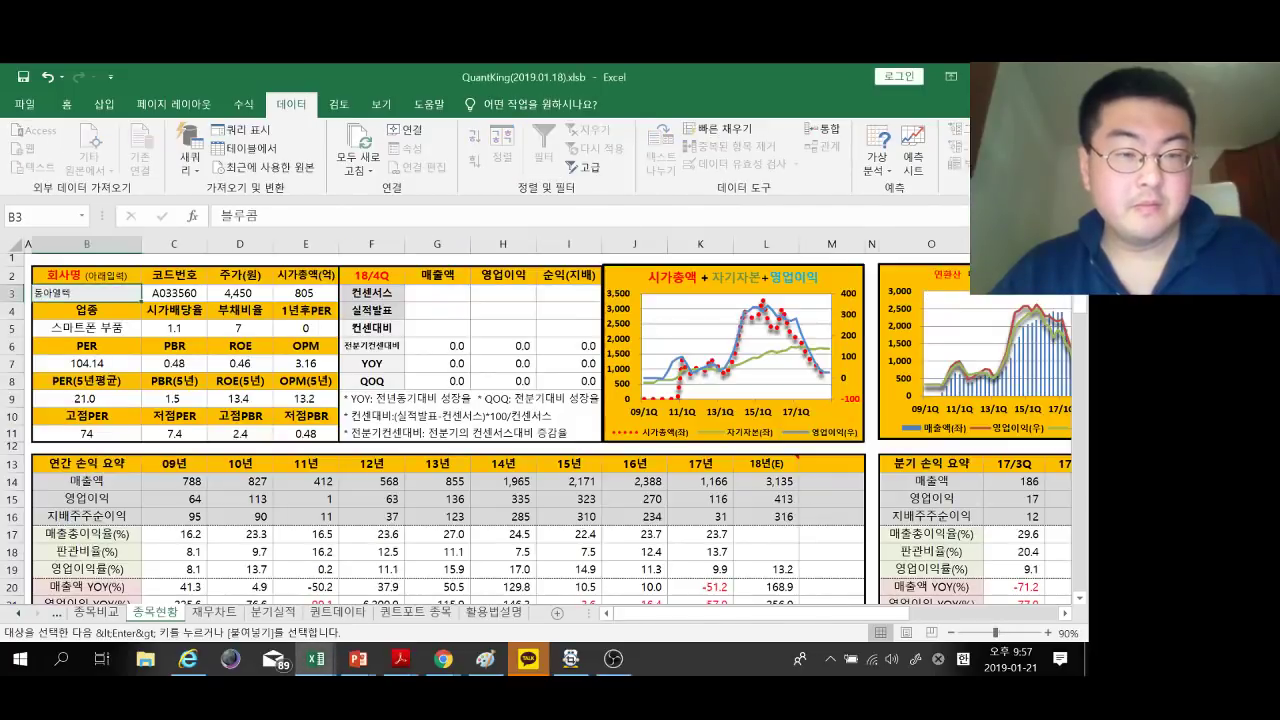
Review 동아엘텍's annual income summary and investment indicators down to the debt ratio and listed share rows.
scroll(550, 430, "down", 1)
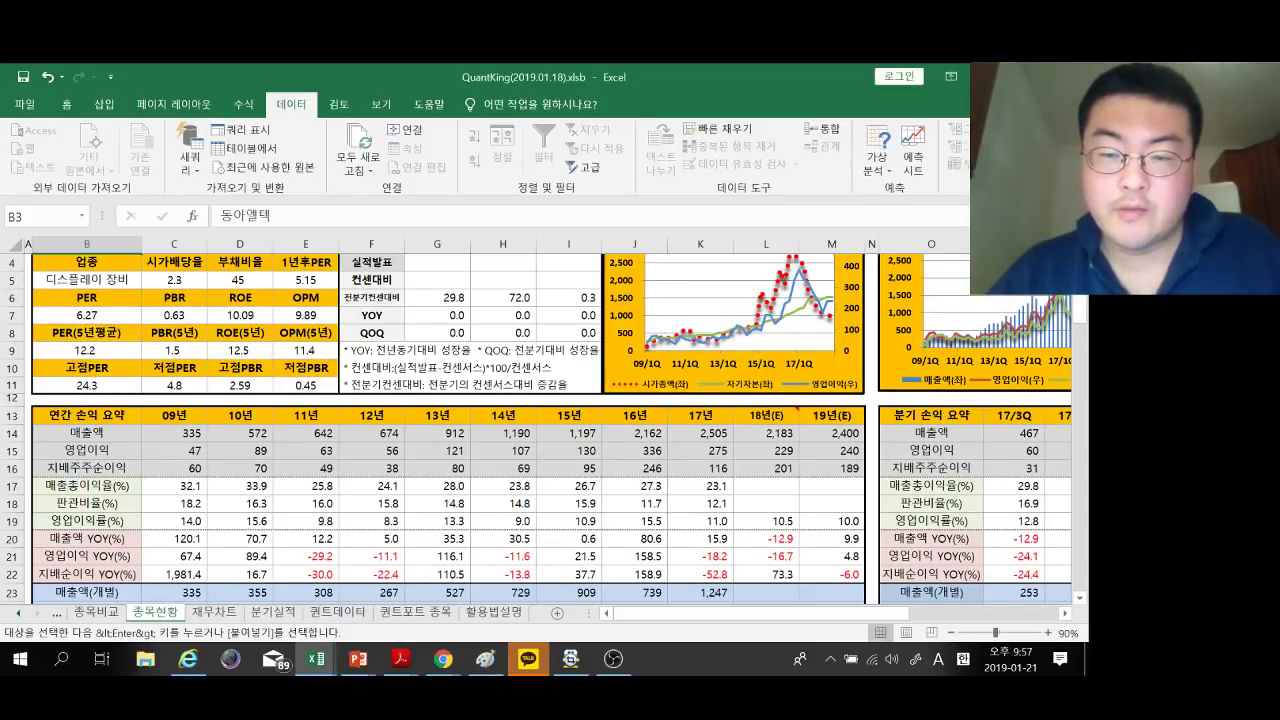
scroll(558, 430, "down", 2)
left_click_drag(866, 613, 876, 613)
left_click_drag(990, 613, 970, 613)
scroll(545, 425, "down", 4)
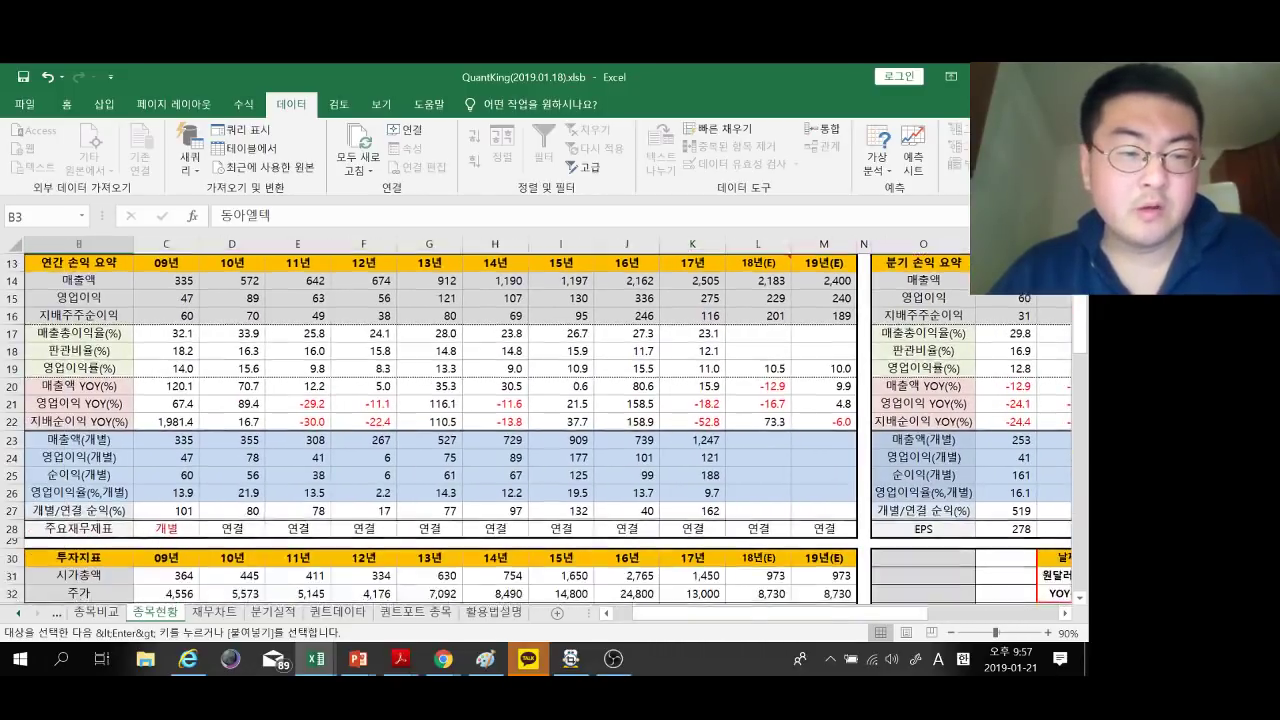
scroll(545, 425, "down", 1)
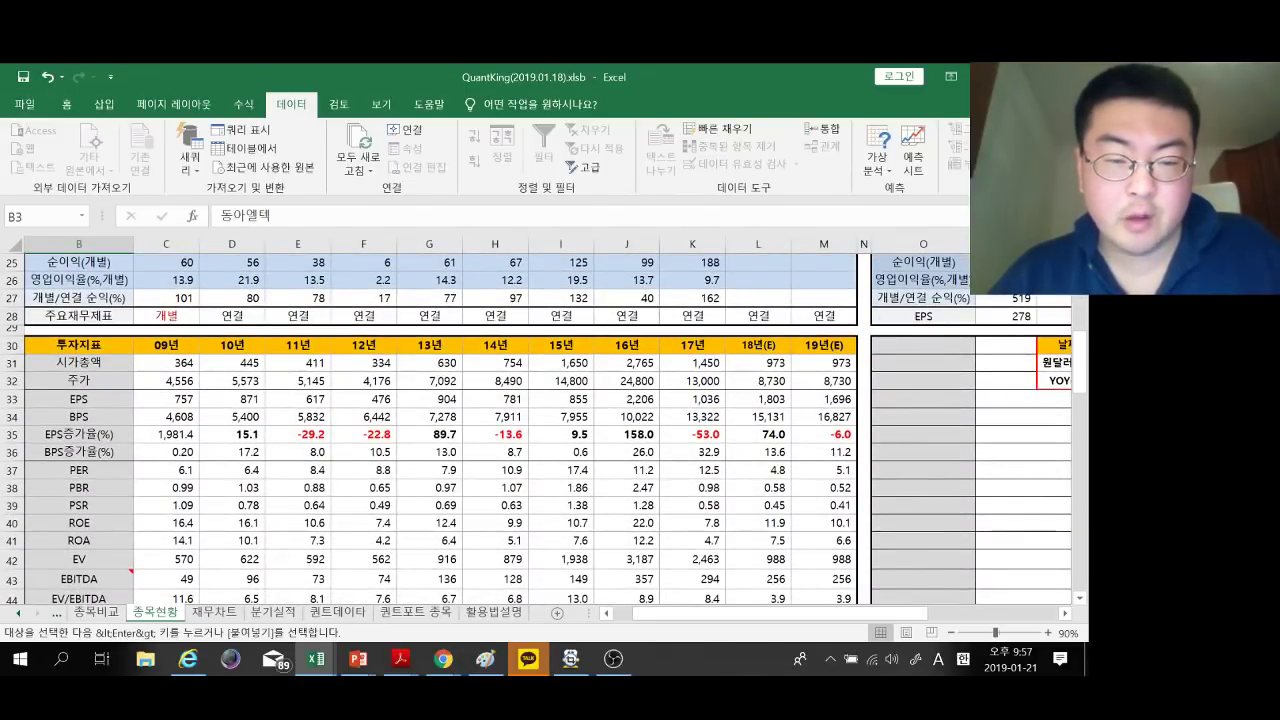
scroll(545, 425, "down", 3)
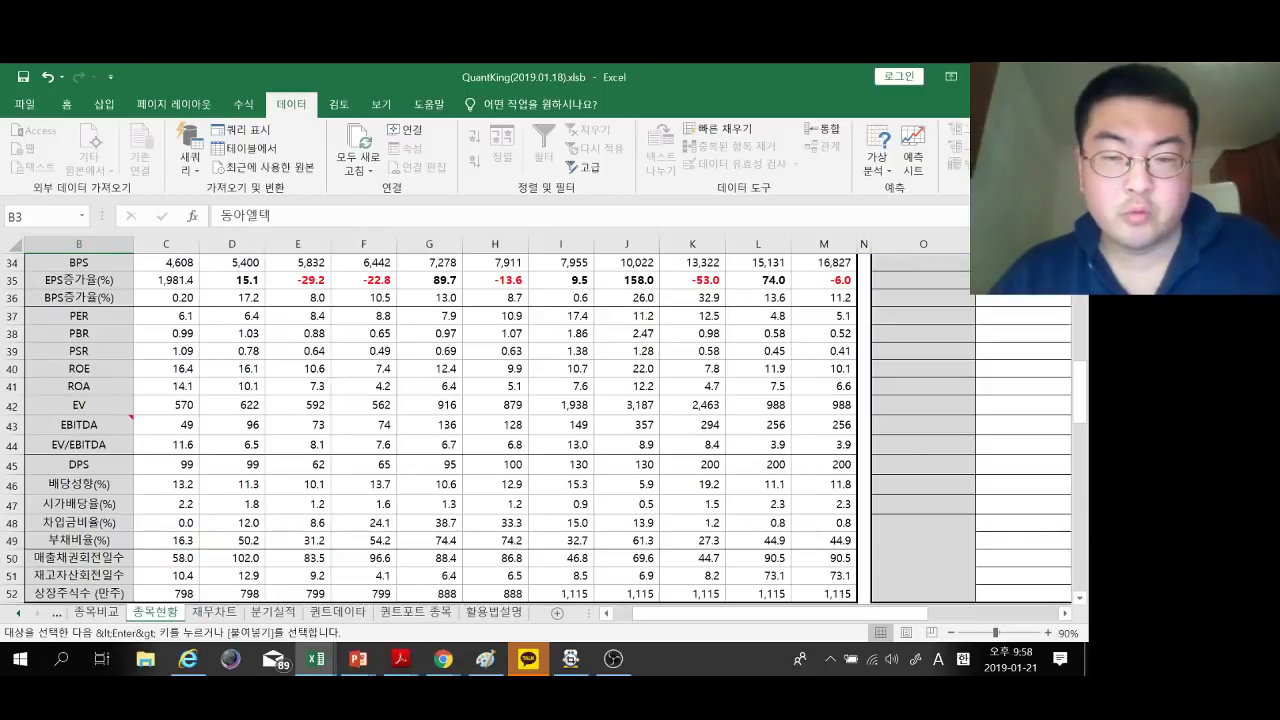
scroll(545, 425, "up", 9)
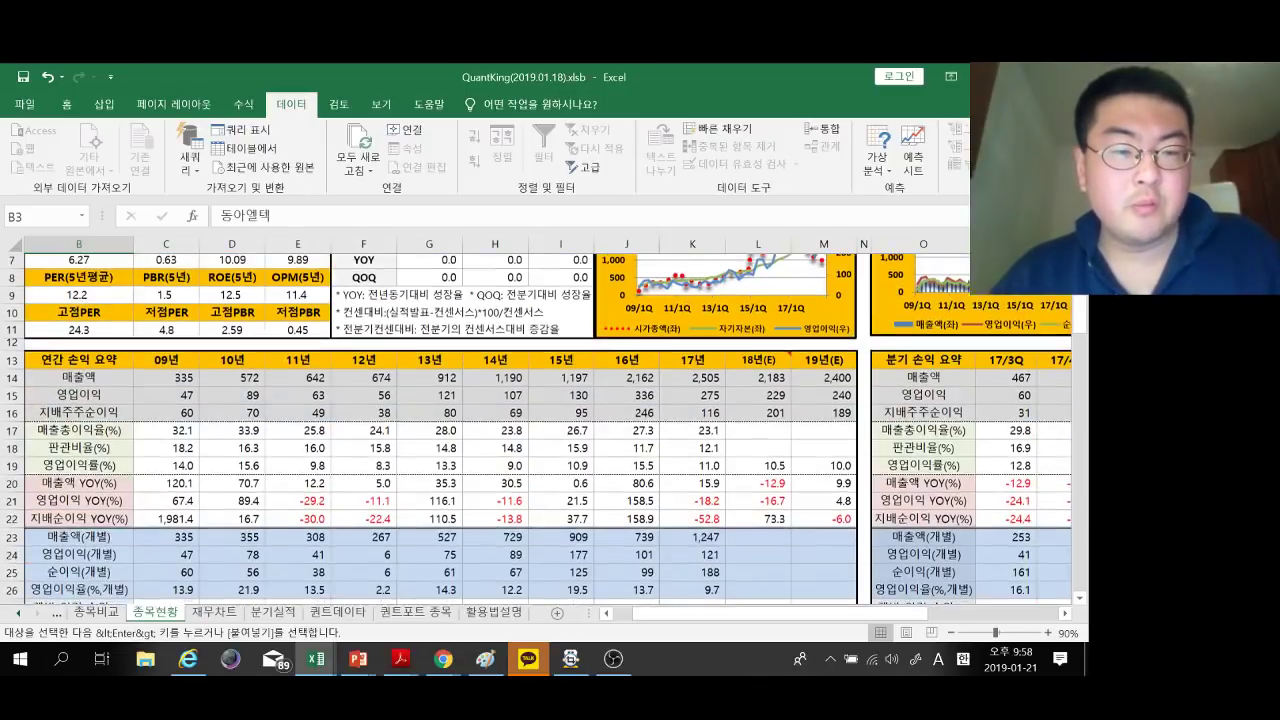
Mark 동아엘텍 as Pass by copying cell A46 into A49 of the Graham-Bleker sheet.
key("alt+Tab")
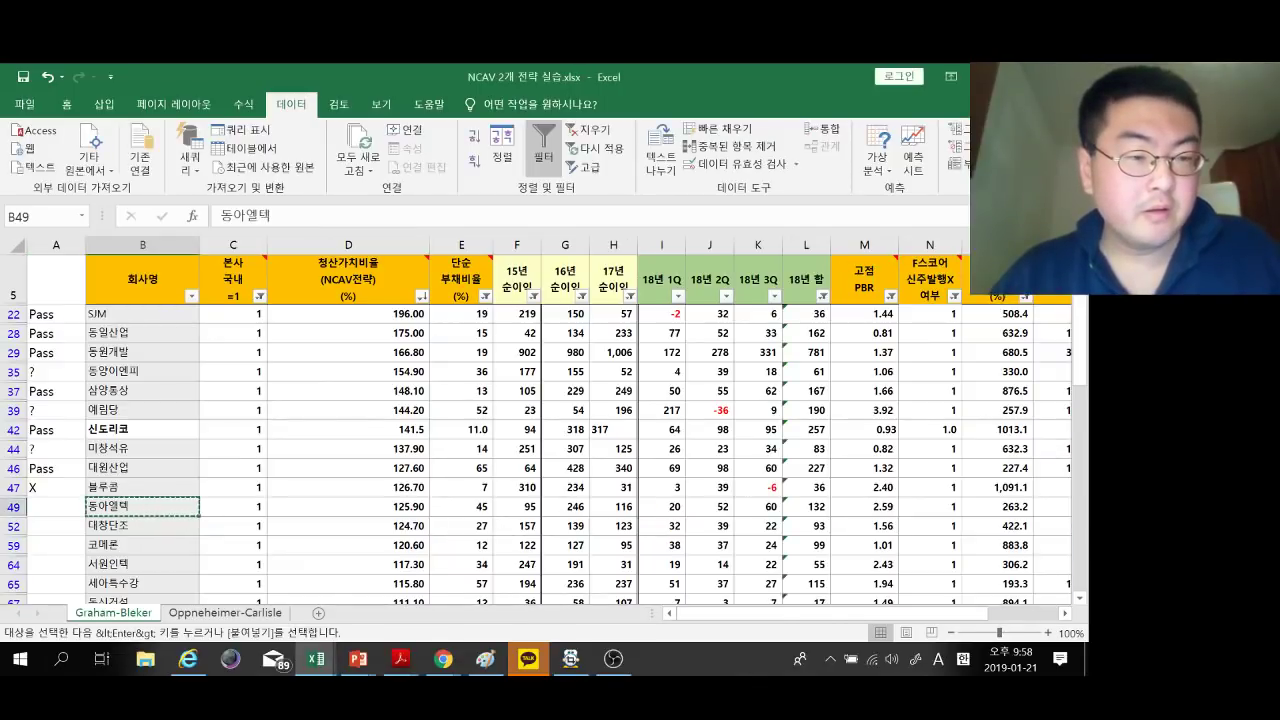
left_click(55, 468)
key("ctrl+c")
left_click(55, 507)
key("ctrl+v")
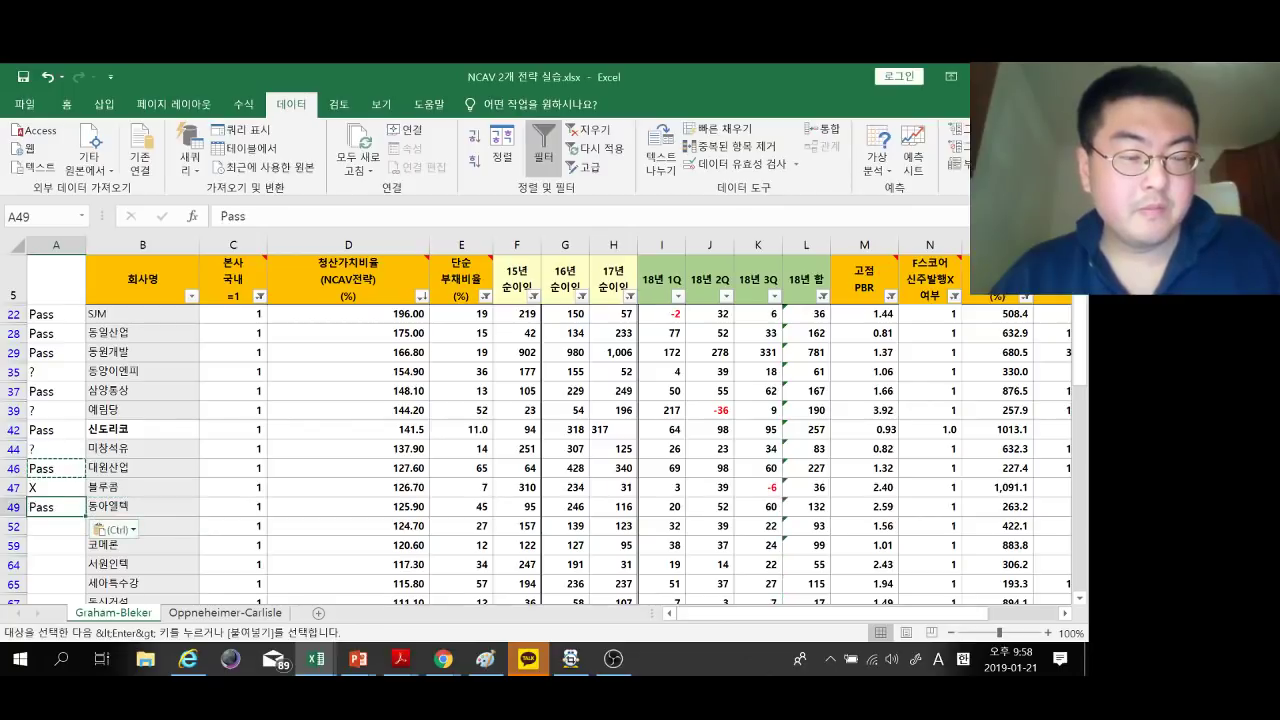
Copy 대창단조 from cell B52 of the Graham-Bleker sheet into QuantKing's 회사명 cell B3.
left_click(120, 527)
key("ctrl+c")
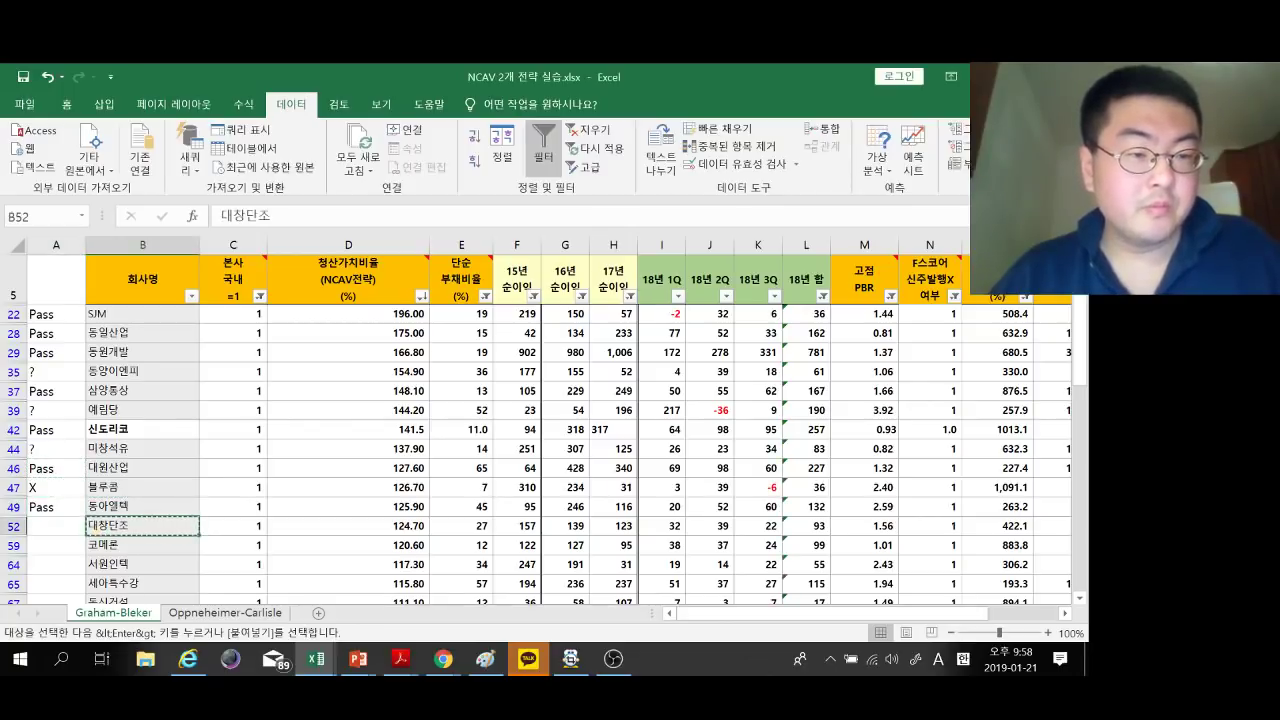
key("alt+Tab")
scroll(540, 420, "up", 2)
key("ctrl+v")
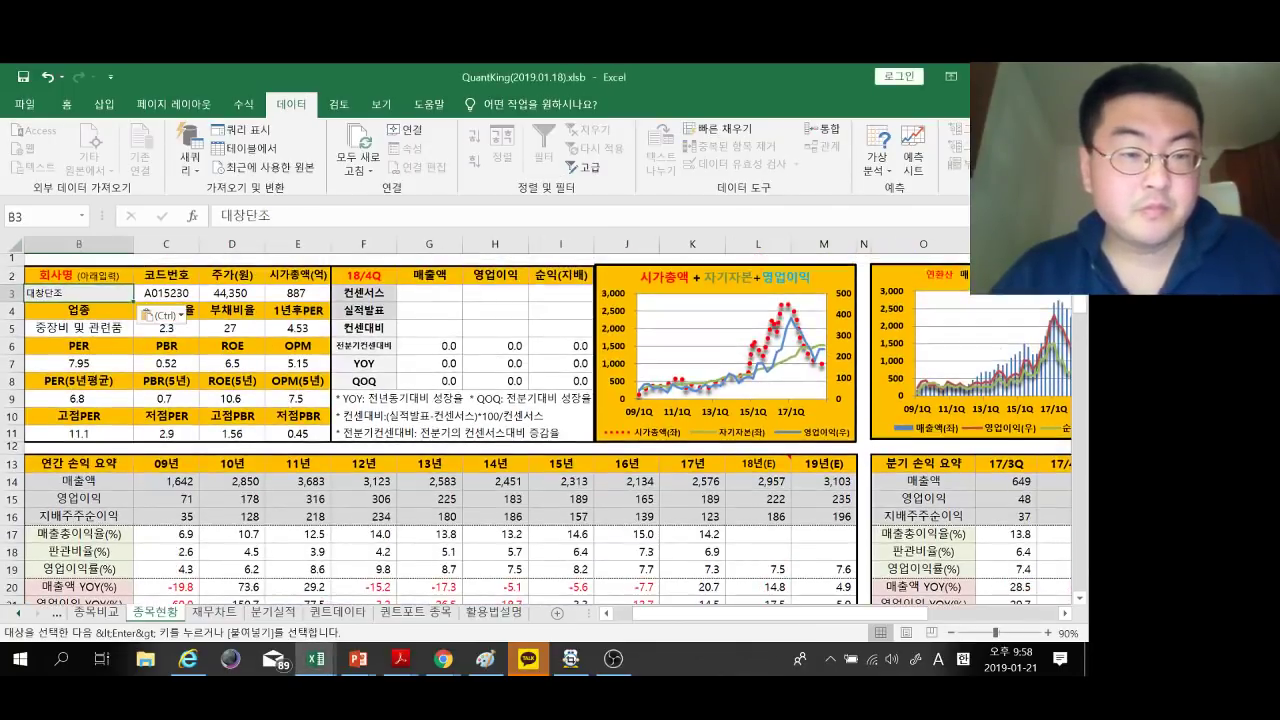
Review 대창단조's annual income summary and its investment indicators down to the listed share count.
scroll(540, 430, "down", 2)
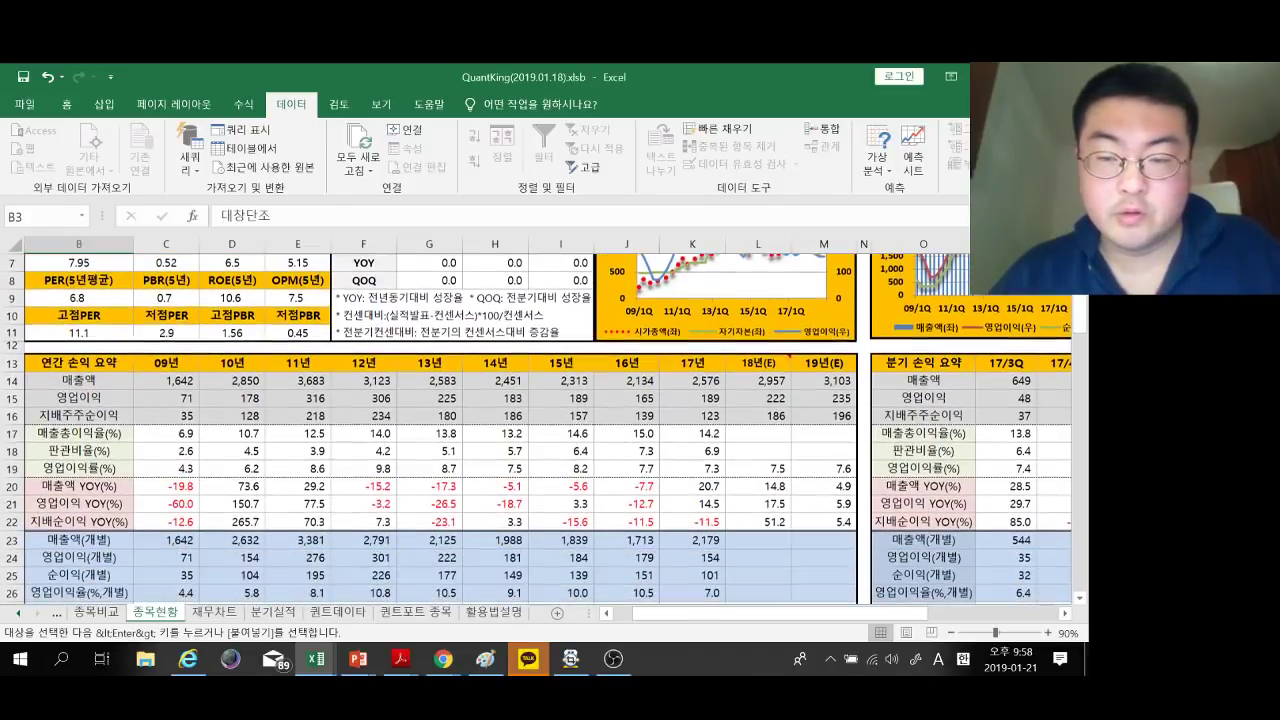
scroll(540, 430, "up", 1)
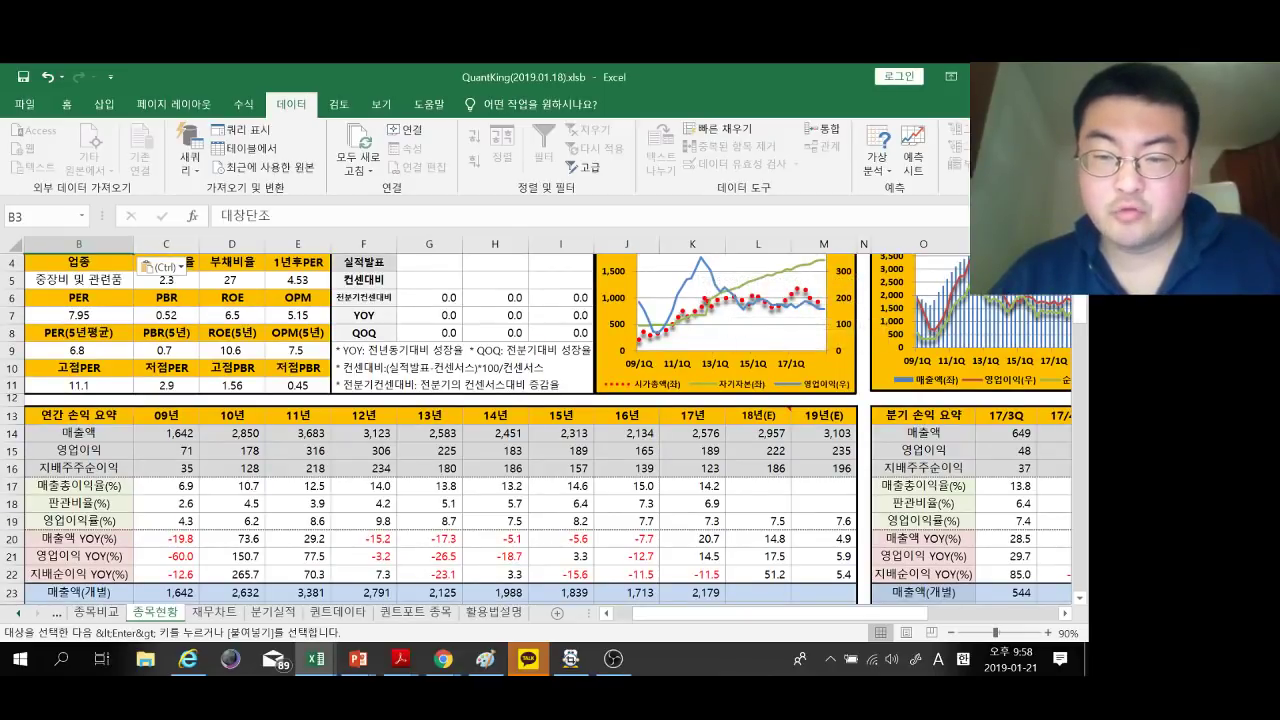
mouse_move(724, 613)
left_mouse_down()
mouse_move(840, 613)
mouse_move(725, 613)
left_mouse_up()
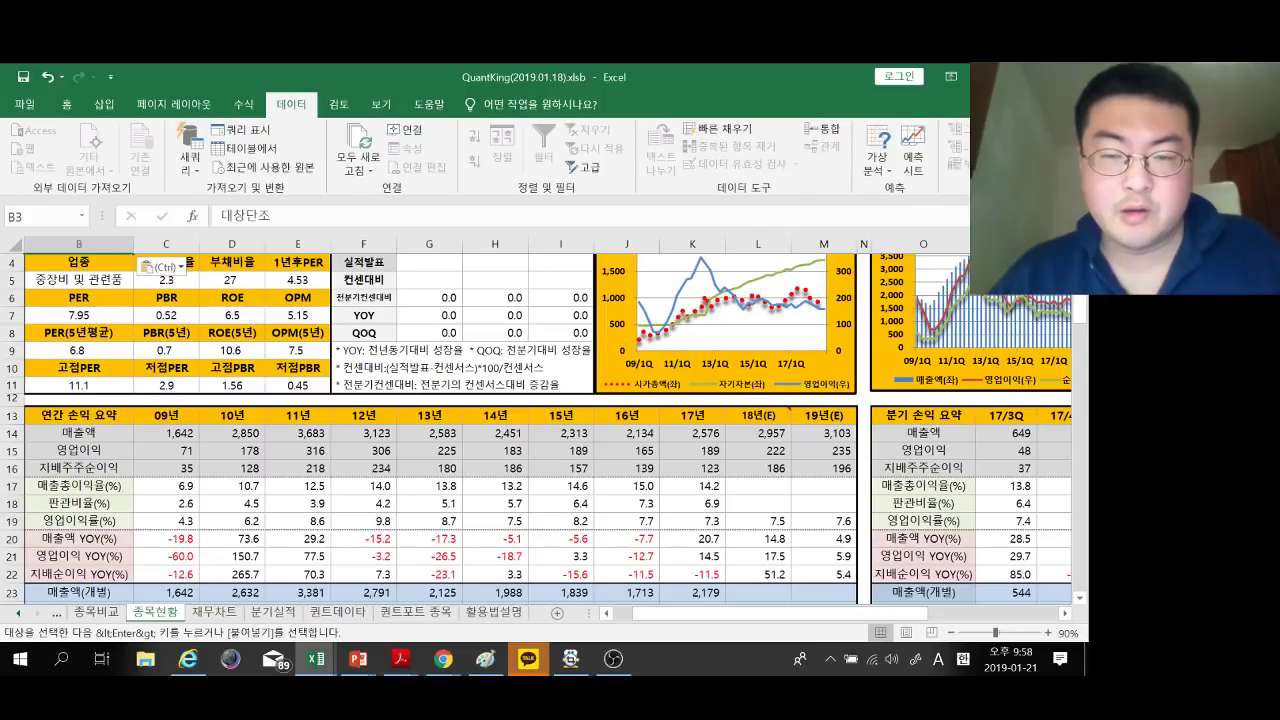
scroll(430, 430, "down", 7)
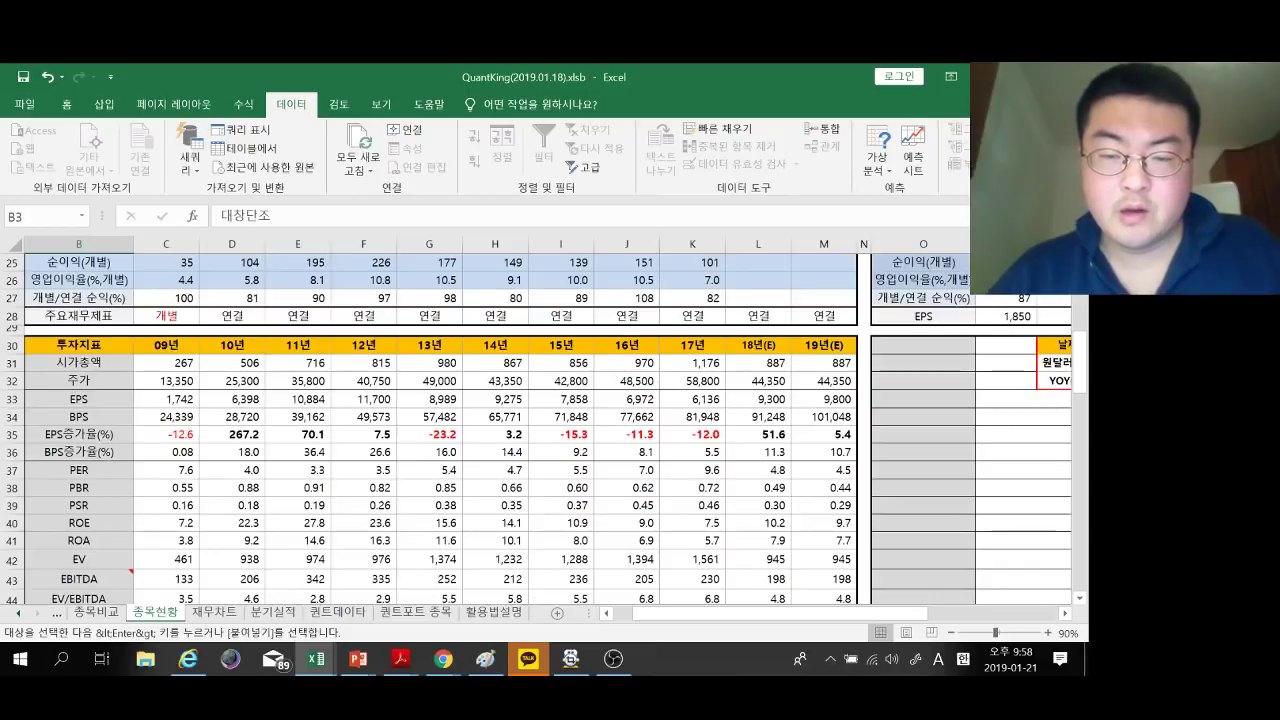
scroll(545, 430, "down", 3)
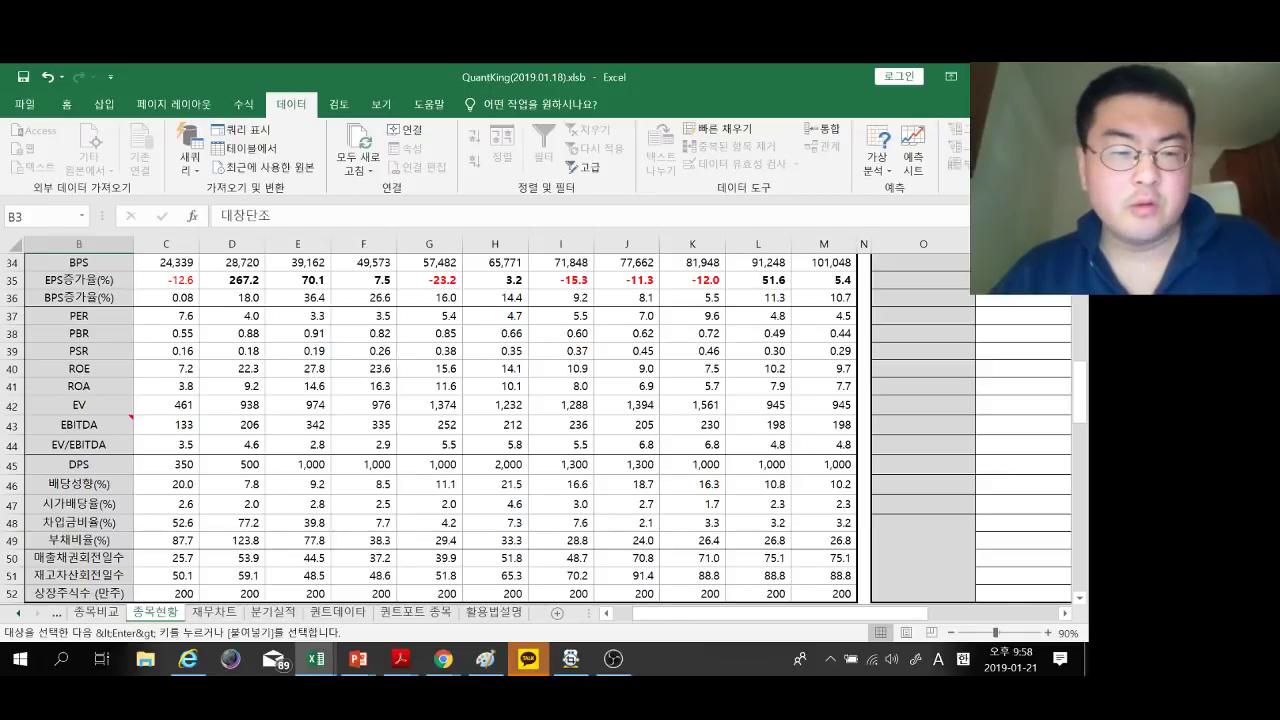
Mark 대창단조 as Pass by copying cell A49 into A52 of the Graham-Bleker sheet.
key("alt+Tab")
left_click(56, 507)
key("ctrl+c")
left_click(56, 525)
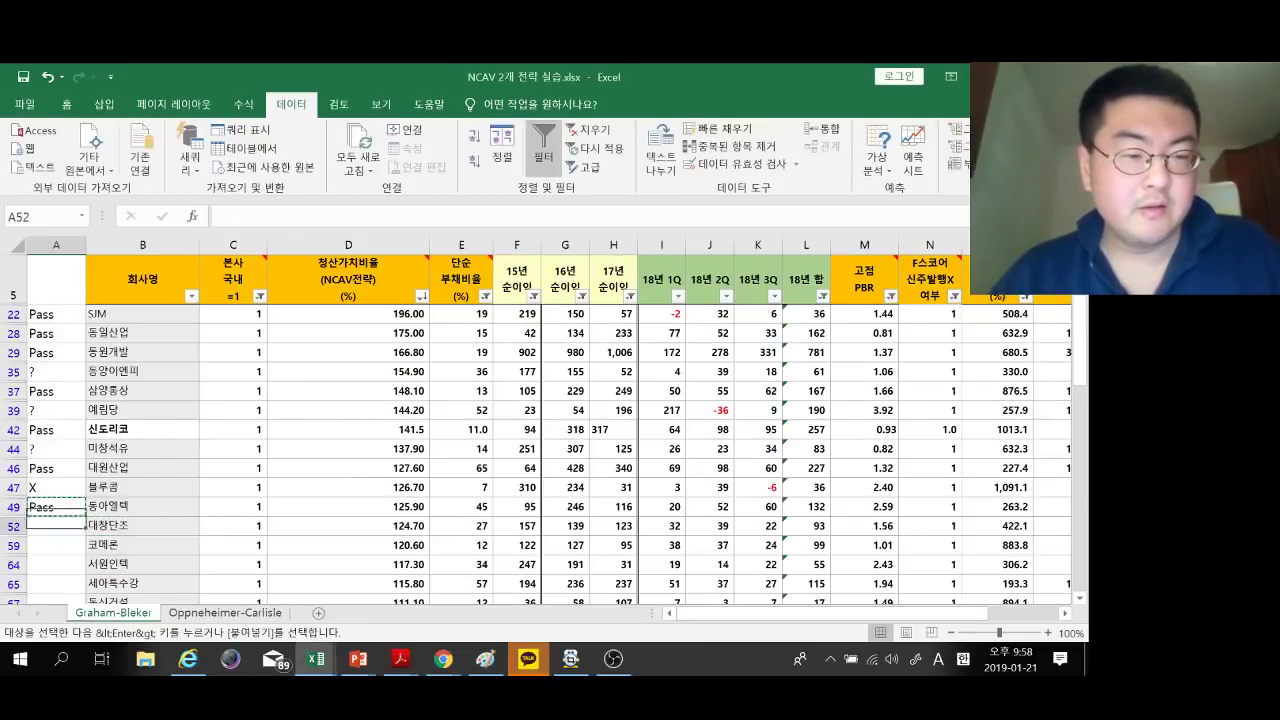
key("ctrl+v")
Copy 코메론 from cell B59 of the Graham-Bleker sheet into QuantKing's 회사명 cell B3.
left_click(142, 545)
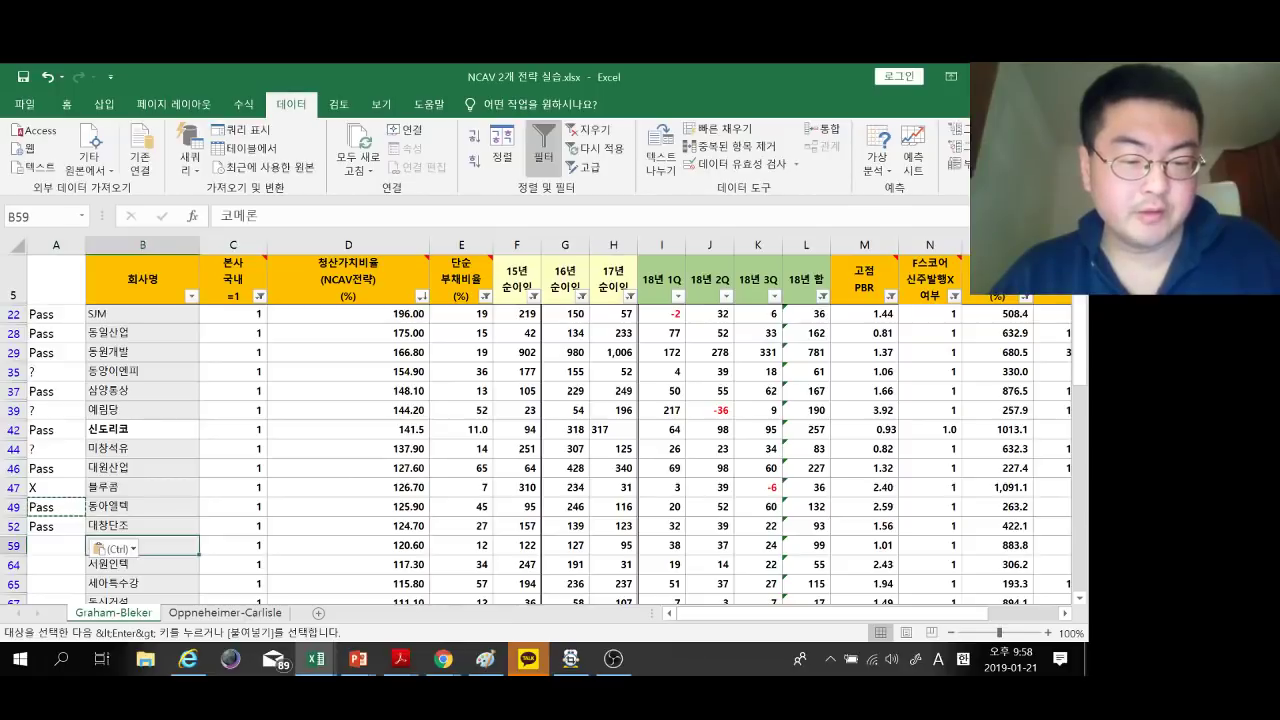
key("ctrl+c")
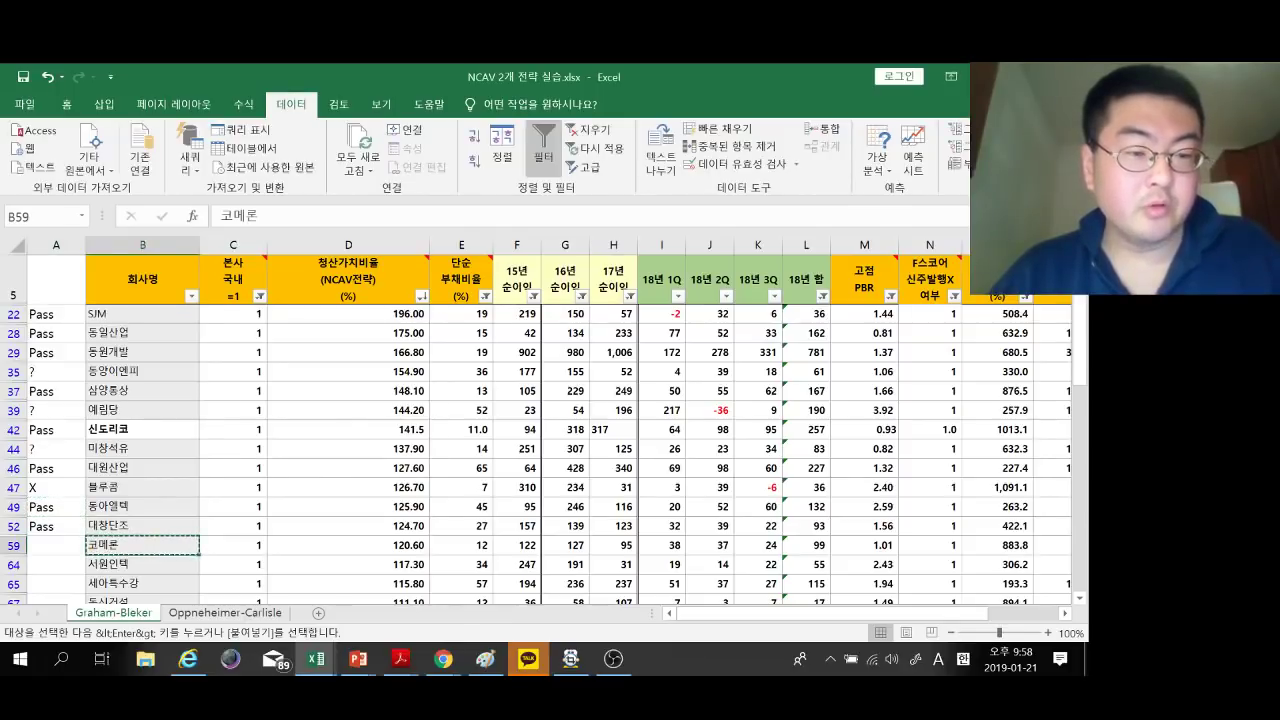
key("alt+Tab")
scroll(540, 430, "up", 10)
key("ctrl+v")
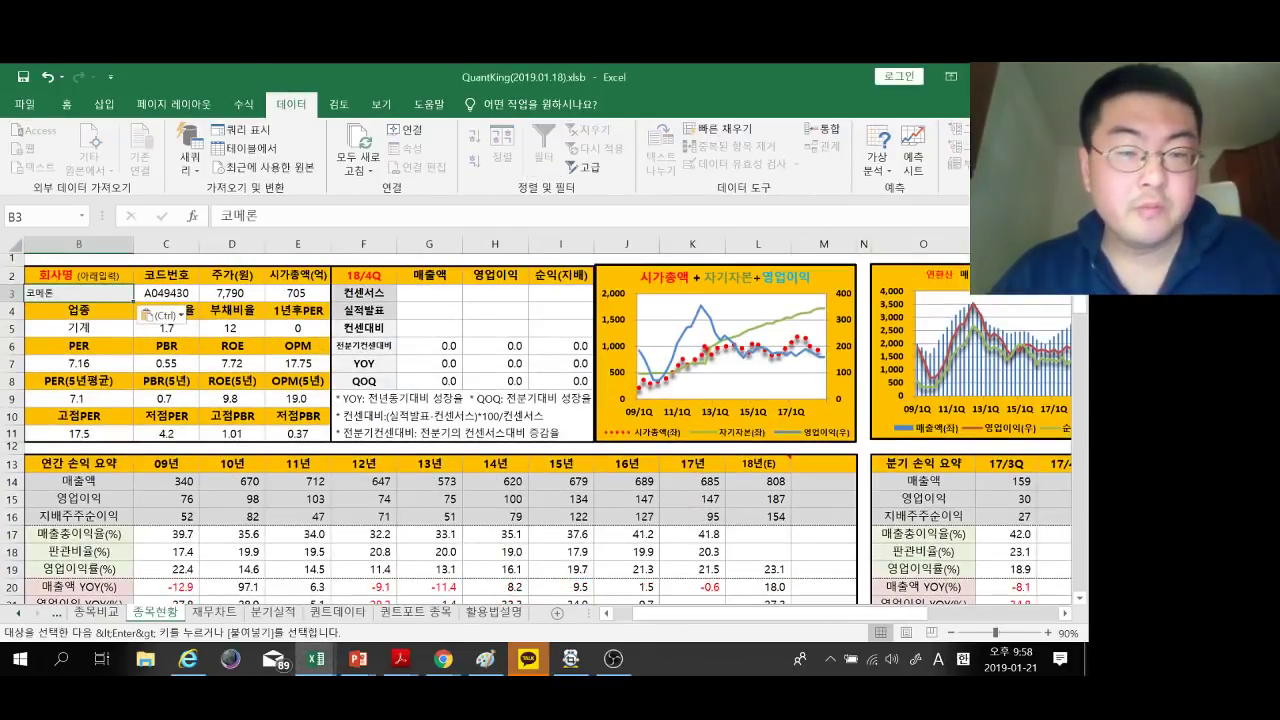
Review 코메론's charts, annual and quarterly income summaries, and investment indicators down to the debt ratio row.
scroll(430, 430, "down", 2)
scroll(430, 430, "up", 1)
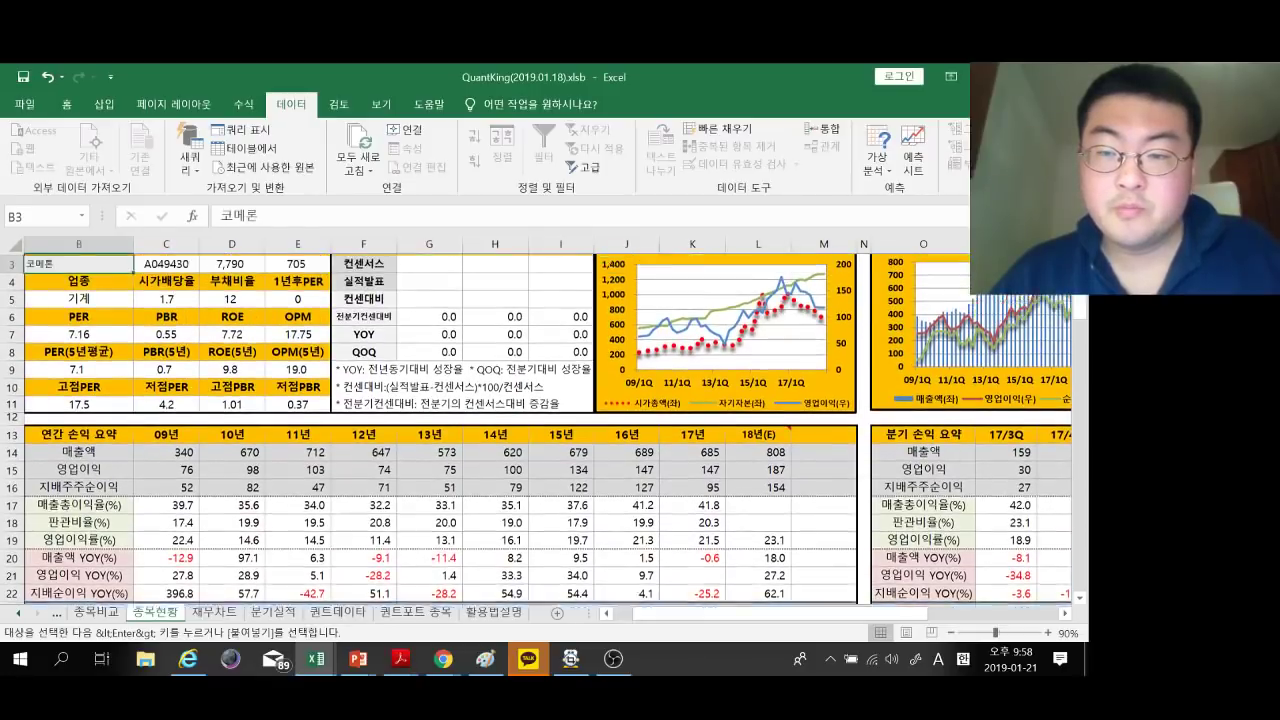
scroll(430, 430, "up", 1)
scroll(540, 430, "right", 4)
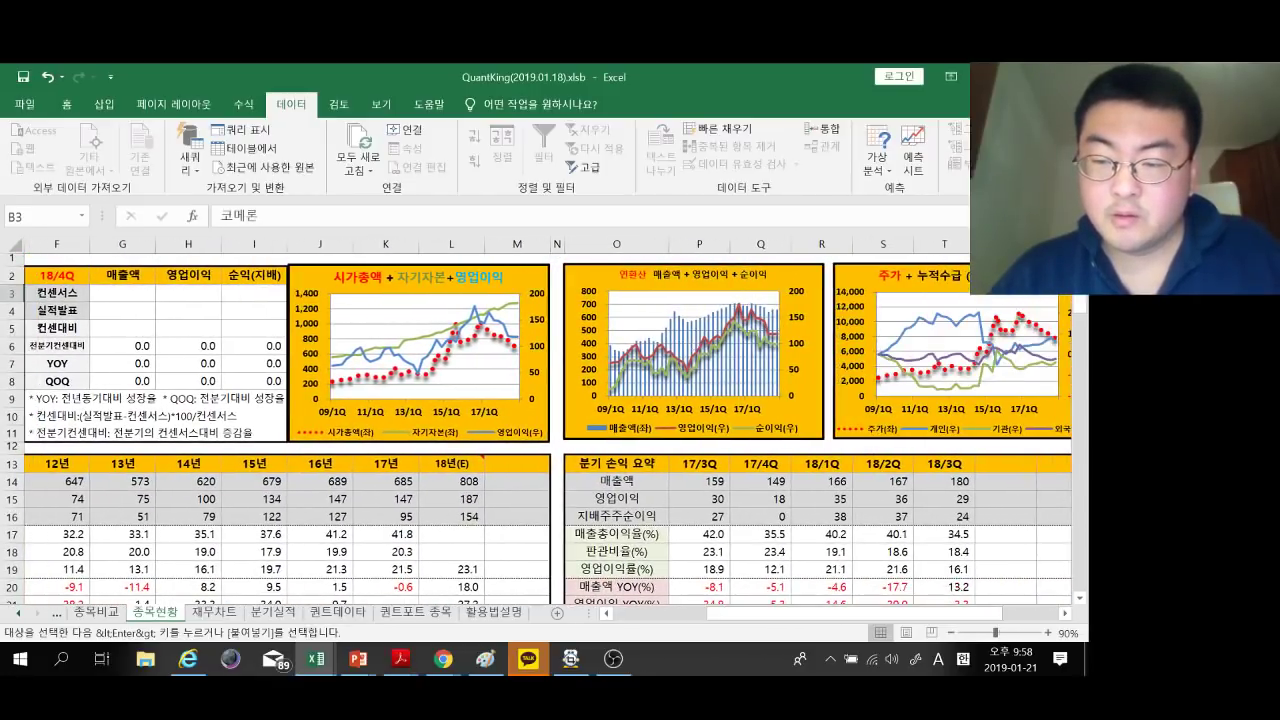
left_click_drag(950, 613, 890, 613)
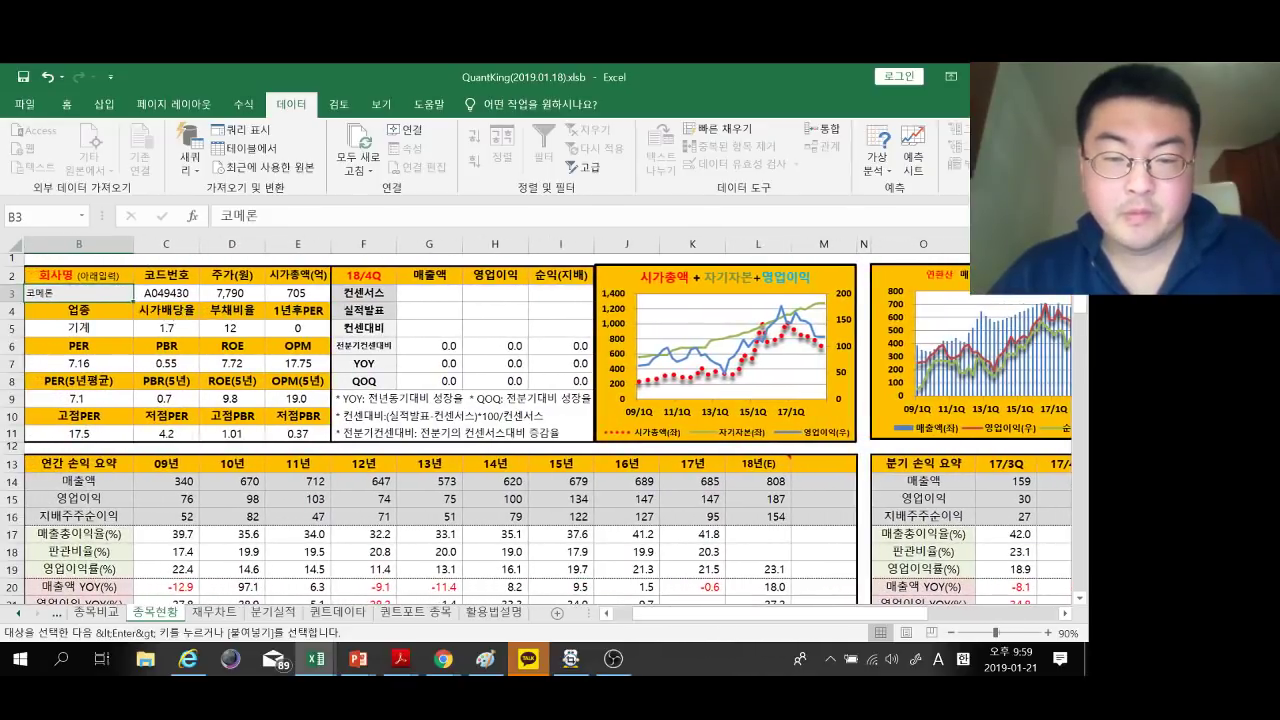
scroll(536, 430, "down", 1)
key("ctrl+v")
scroll(536, 430, "up", 1)
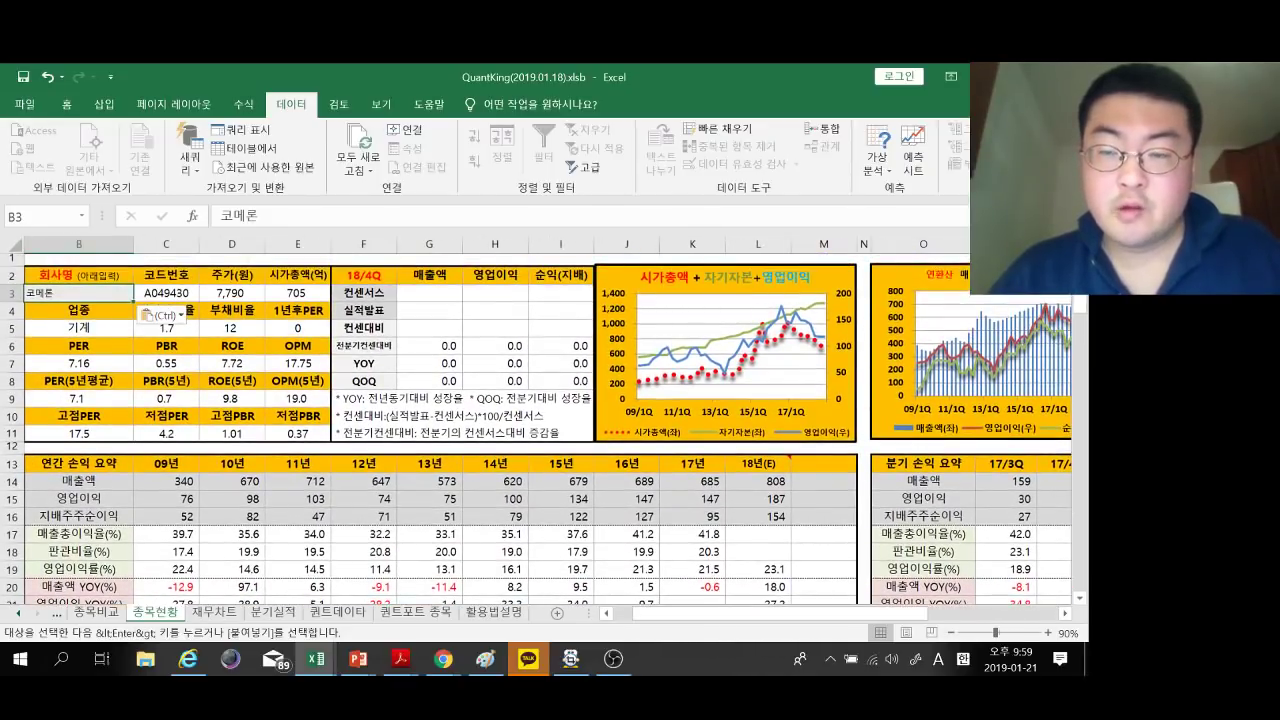
scroll(536, 430, "down", 6)
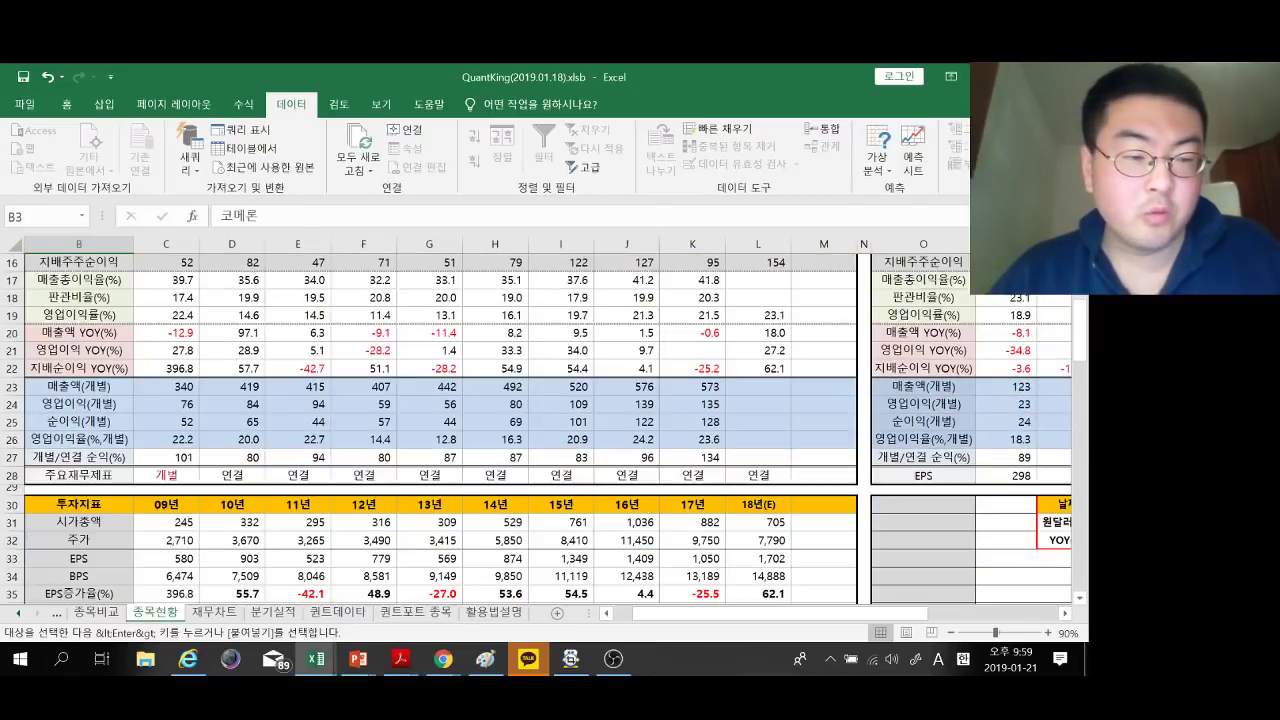
scroll(536, 430, "down", 1)
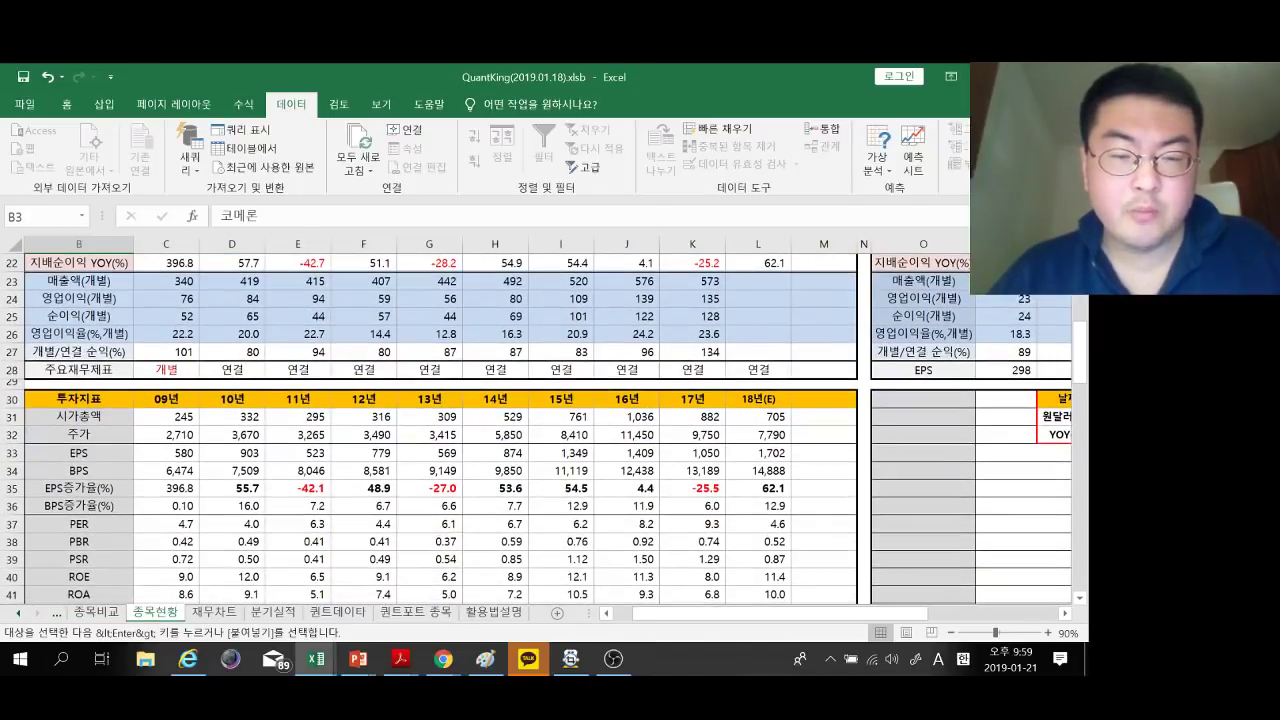
scroll(536, 430, "down", 1)
scroll(536, 430, "down", 2)
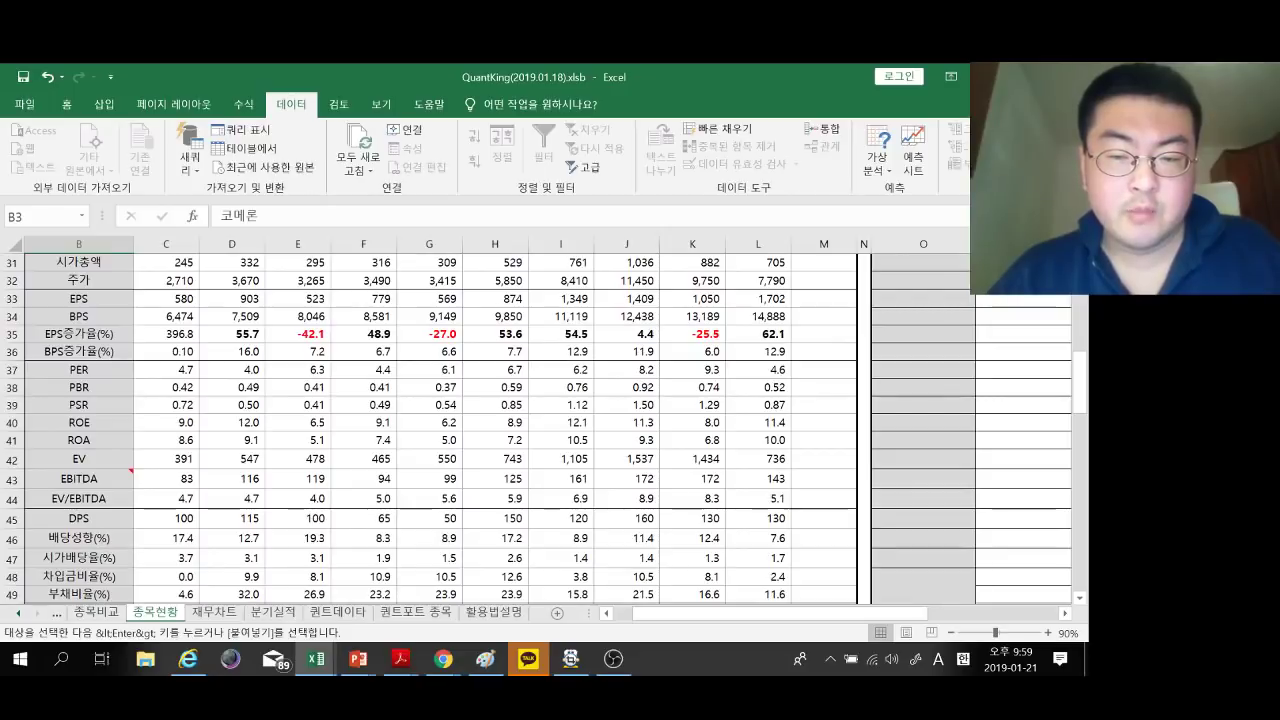
Mark 코메론 as Pass by copying cell A52 into A59 of the Graham-Bleker sheet.
key("alt+Tab")
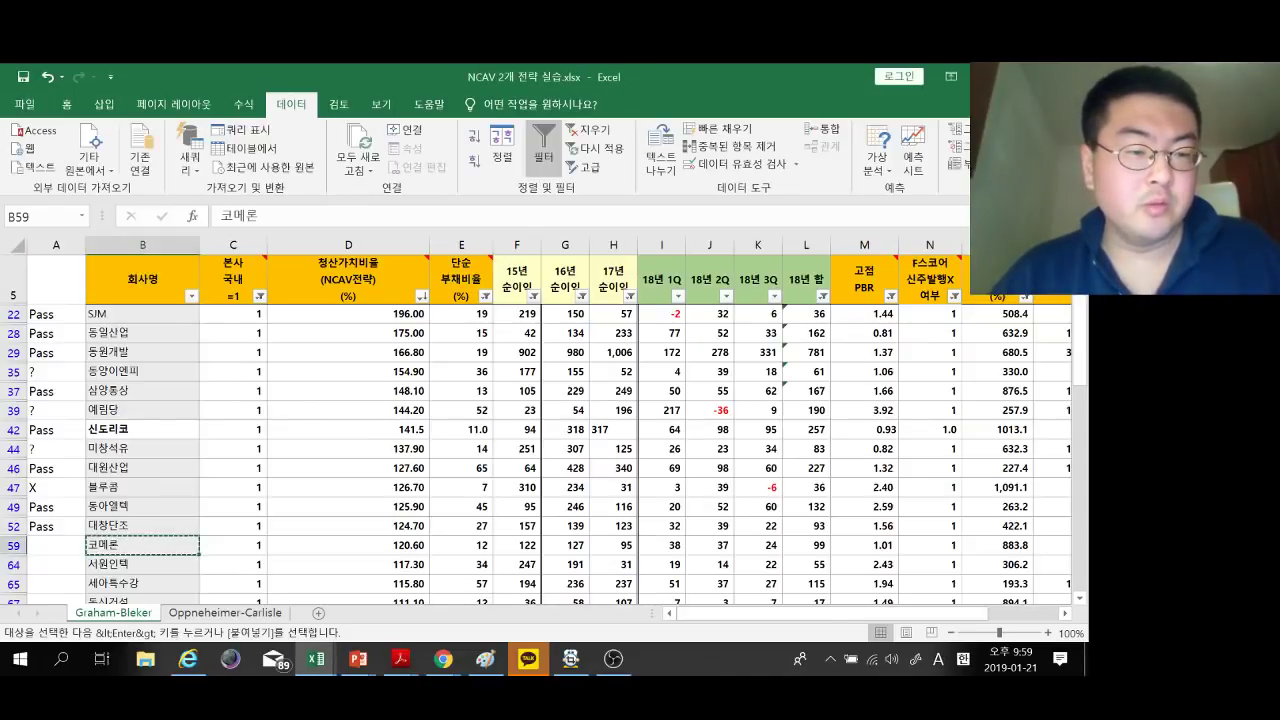
left_click(56, 526)
type("Pass")
key("Return")
type("Pass")
Copy 서원인텍 from cell B64 of the Graham-Bleker sheet into QuantKing's 회사명 cell B3 and view its income summary.
left_click(142, 564)
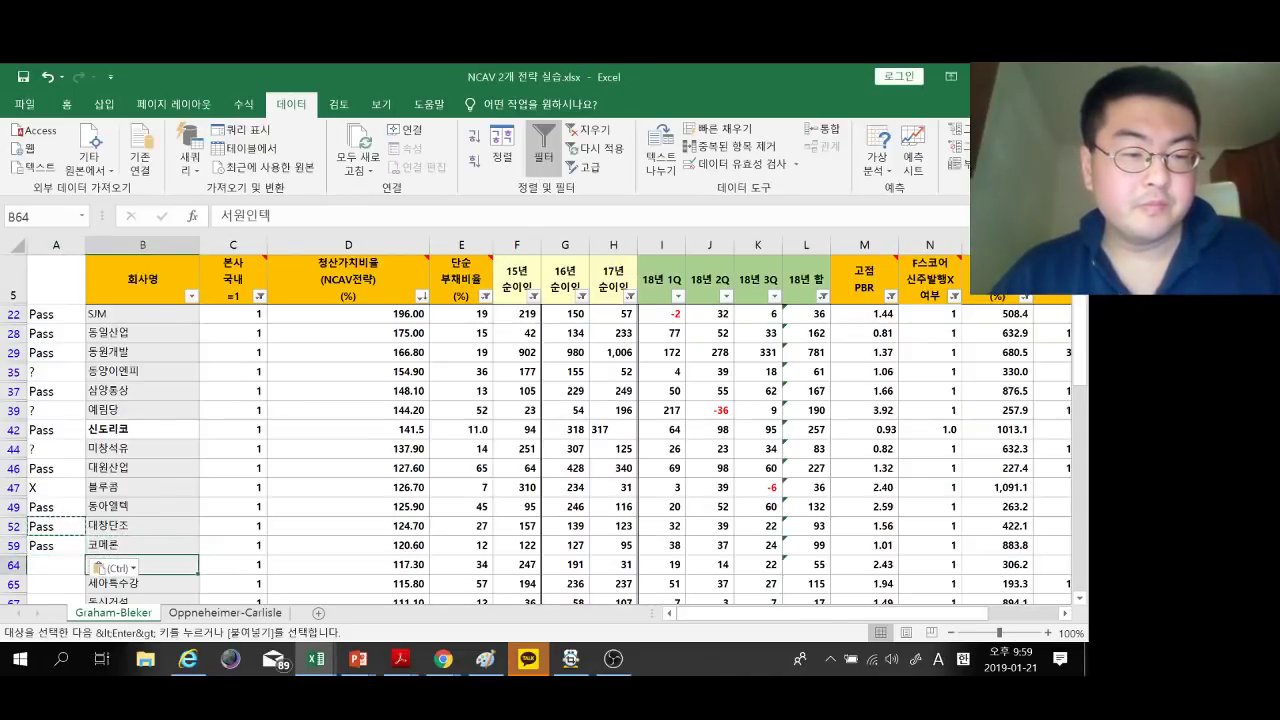
key("alt+Tab")
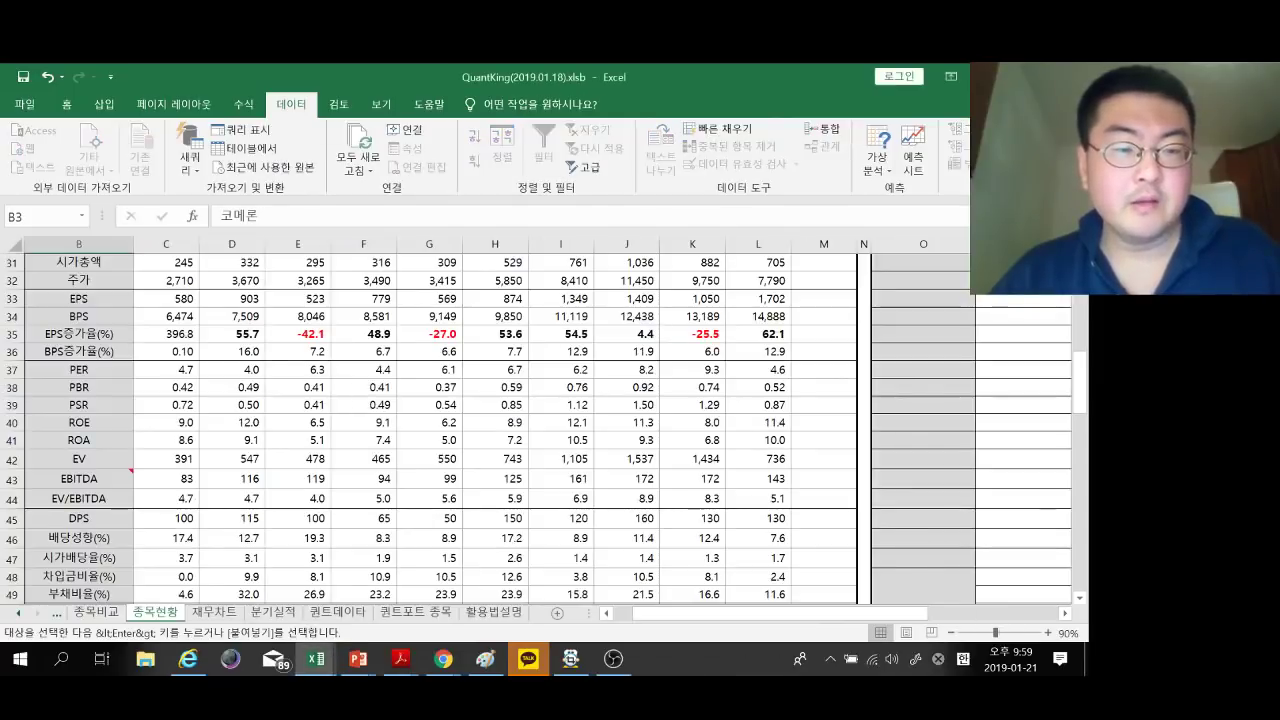
key("ctrl+v")
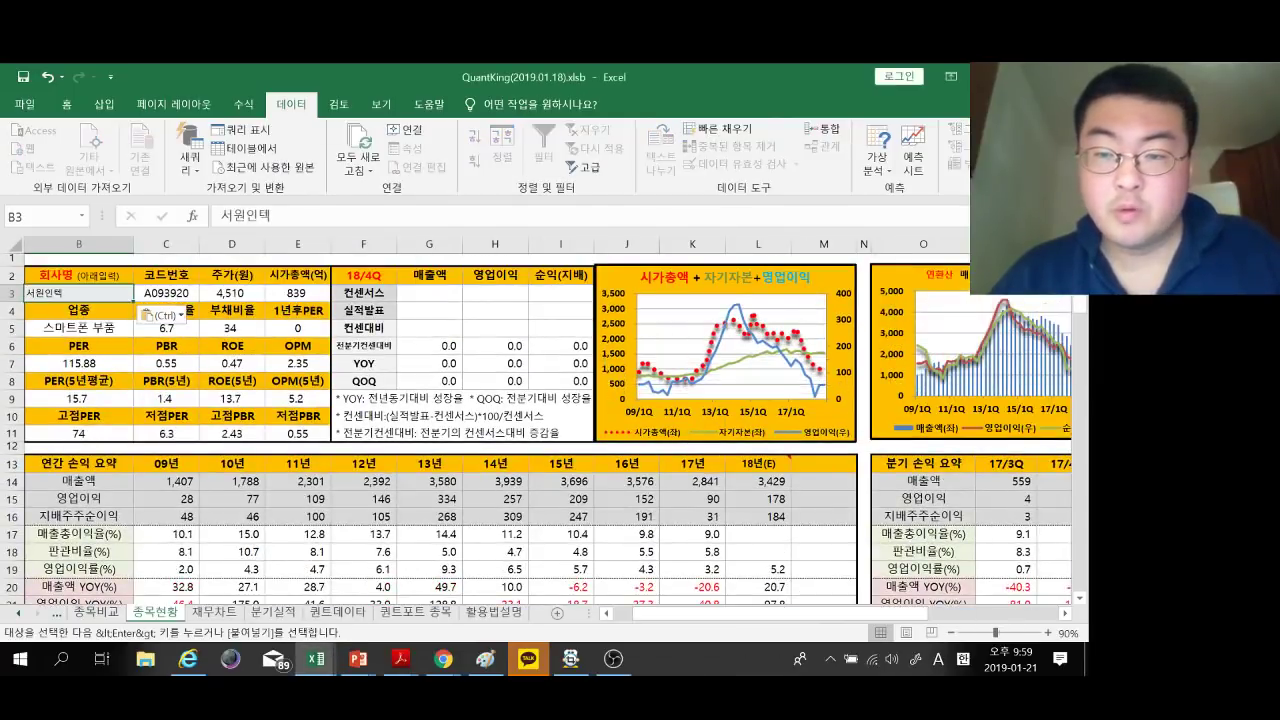
scroll(536, 430, "down", 1)
scroll(536, 430, "up", 1)
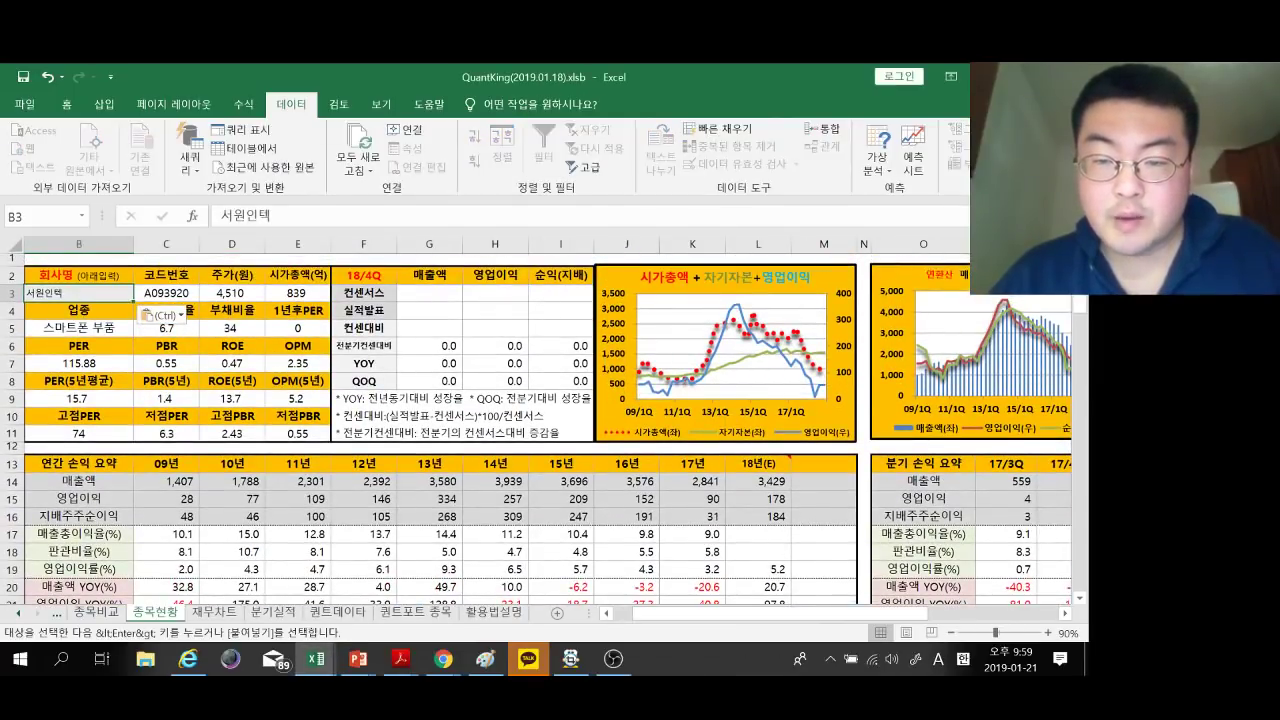
Review 서원인텍's annual and quarterly income summaries and mark it X by copying cell A47 into A64 of the Graham-Bleker sheet.
scroll(536, 430, "down", 1)
scroll(536, 430, "right", 3)
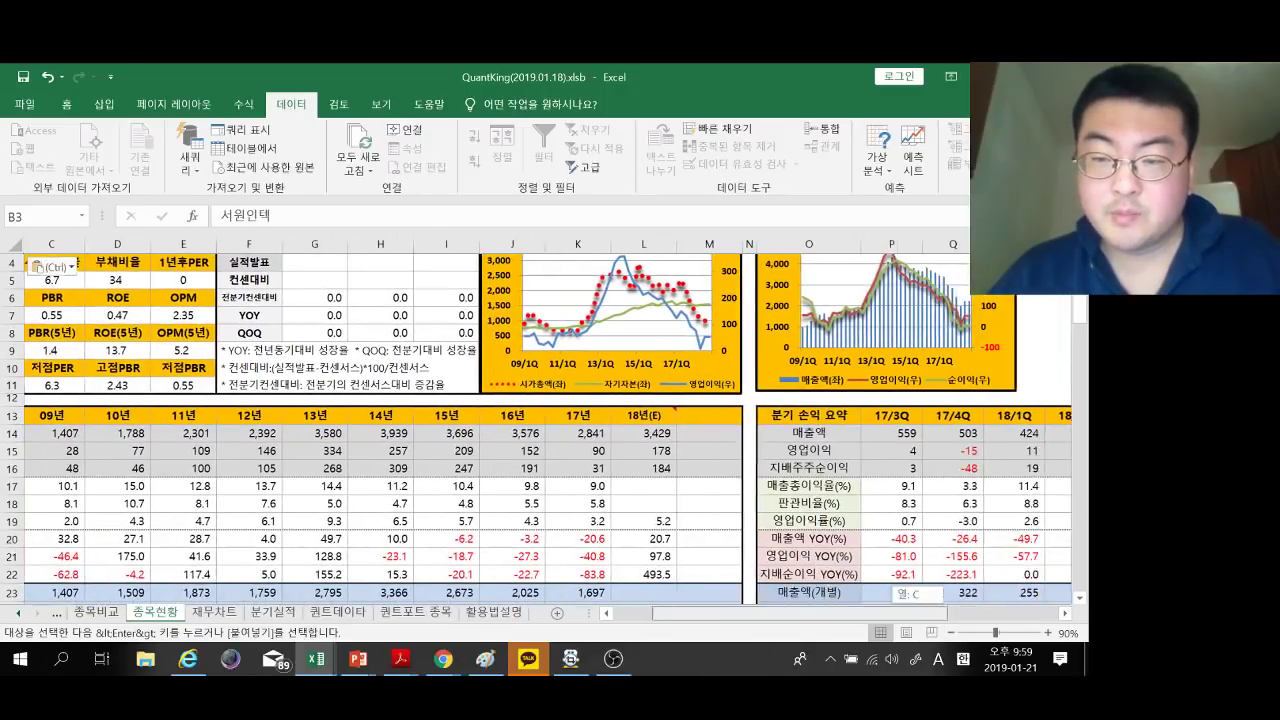
scroll(536, 430, "right", 1)
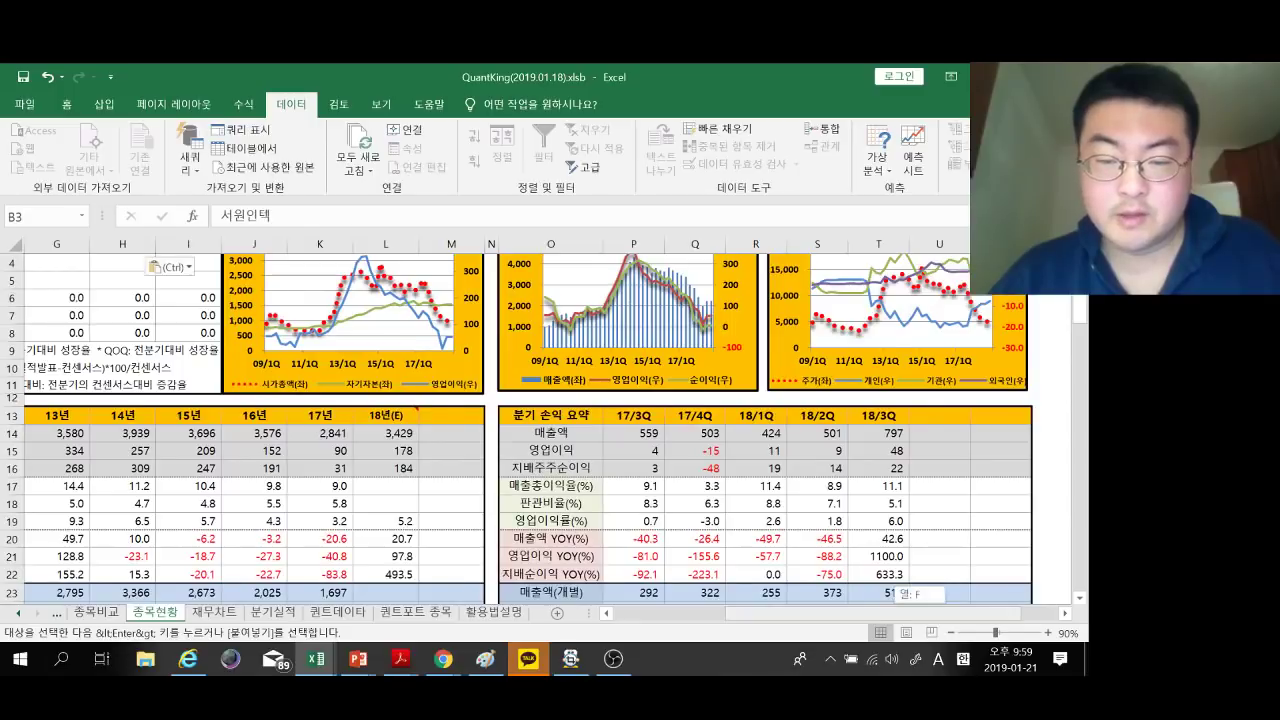
scroll(536, 430, "left", 3)
key("alt+Tab")
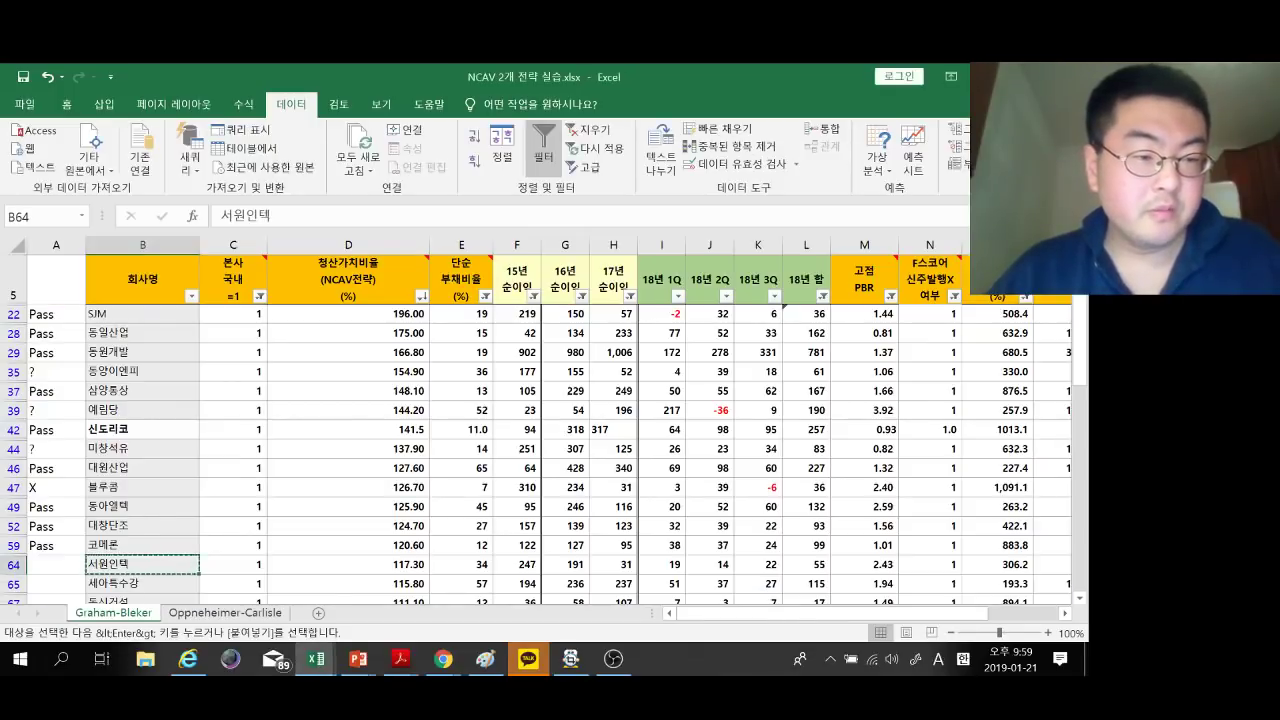
left_click(56, 487)
key("ctrl+c")
left_click(56, 565)
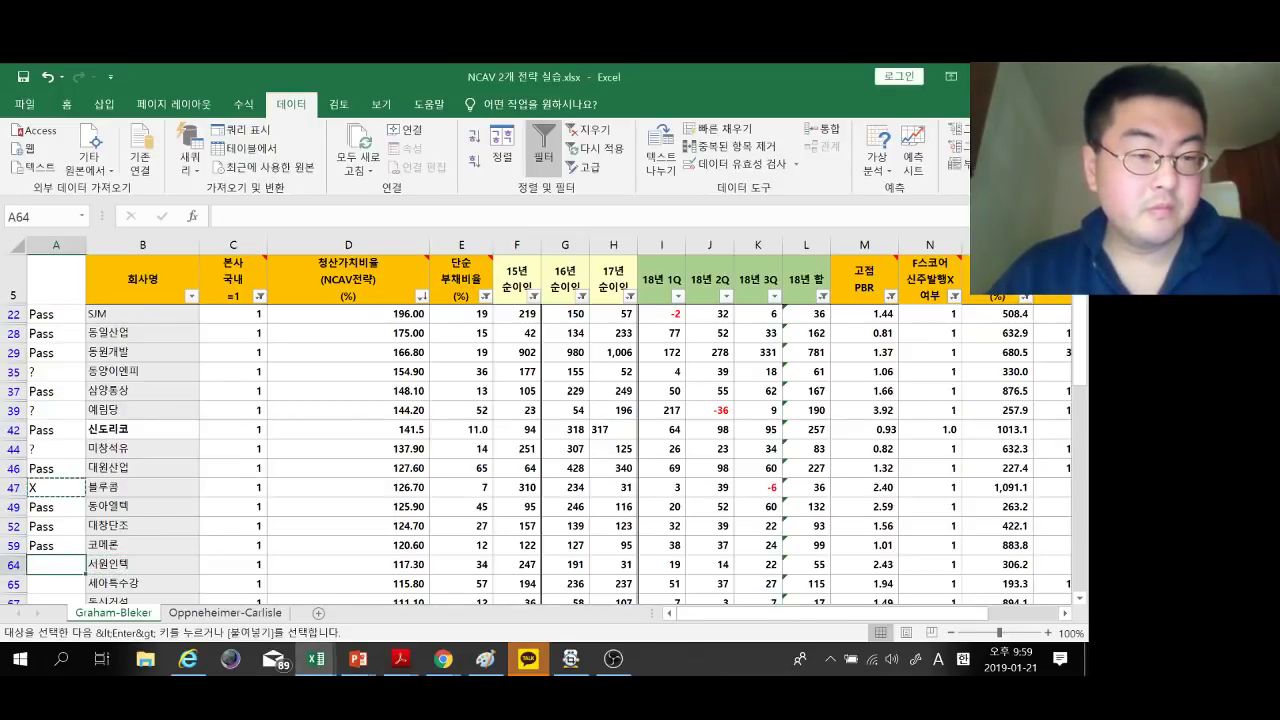
key("ctrl+v")
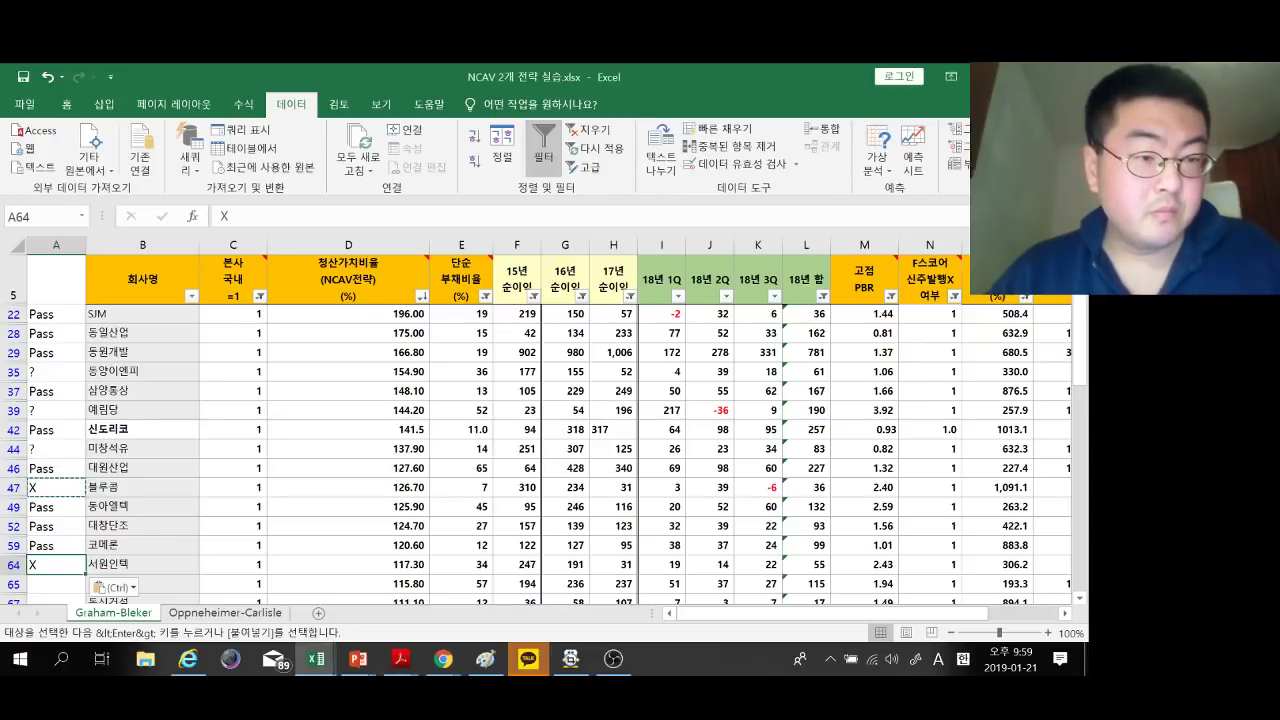
Copy 세아특수강 from cell B65 of the Graham-Bleker sheet into QuantKing's 회사명 cell B3.
scroll(536, 430, "down", 1)
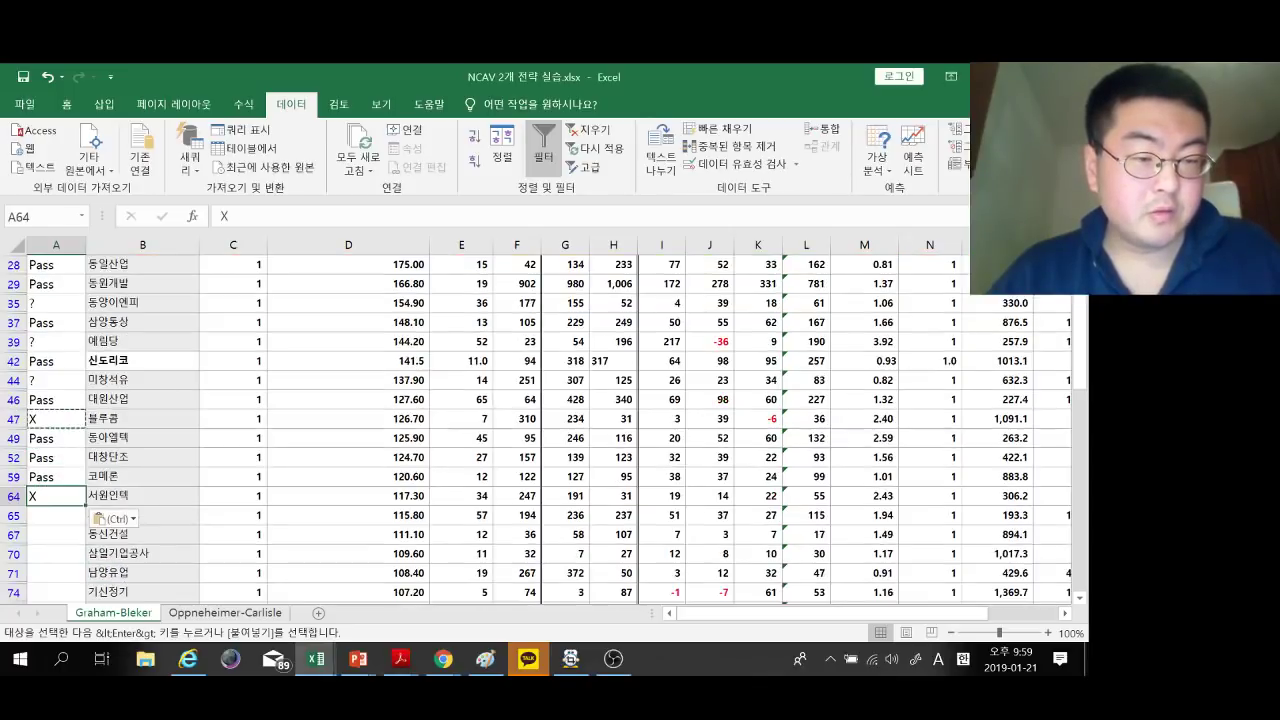
key("Right")
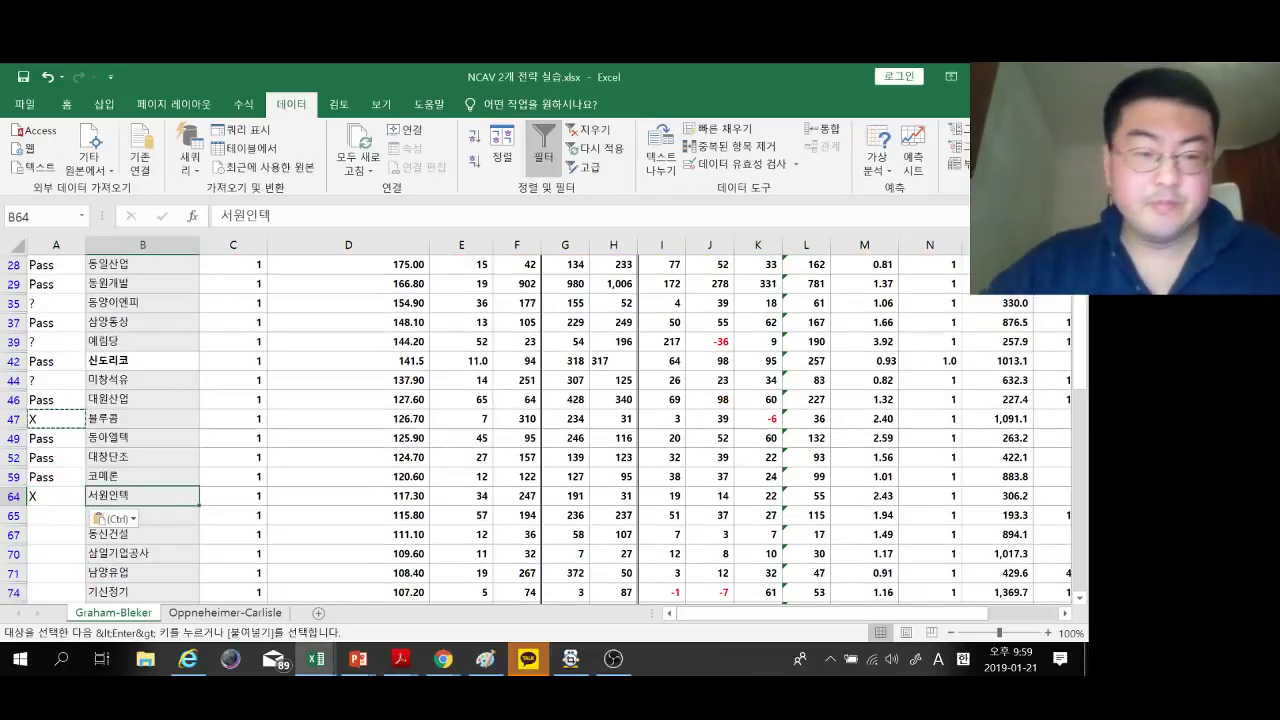
left_click(142, 515)
key("ctrl+c")
key("ctrl+Tab")
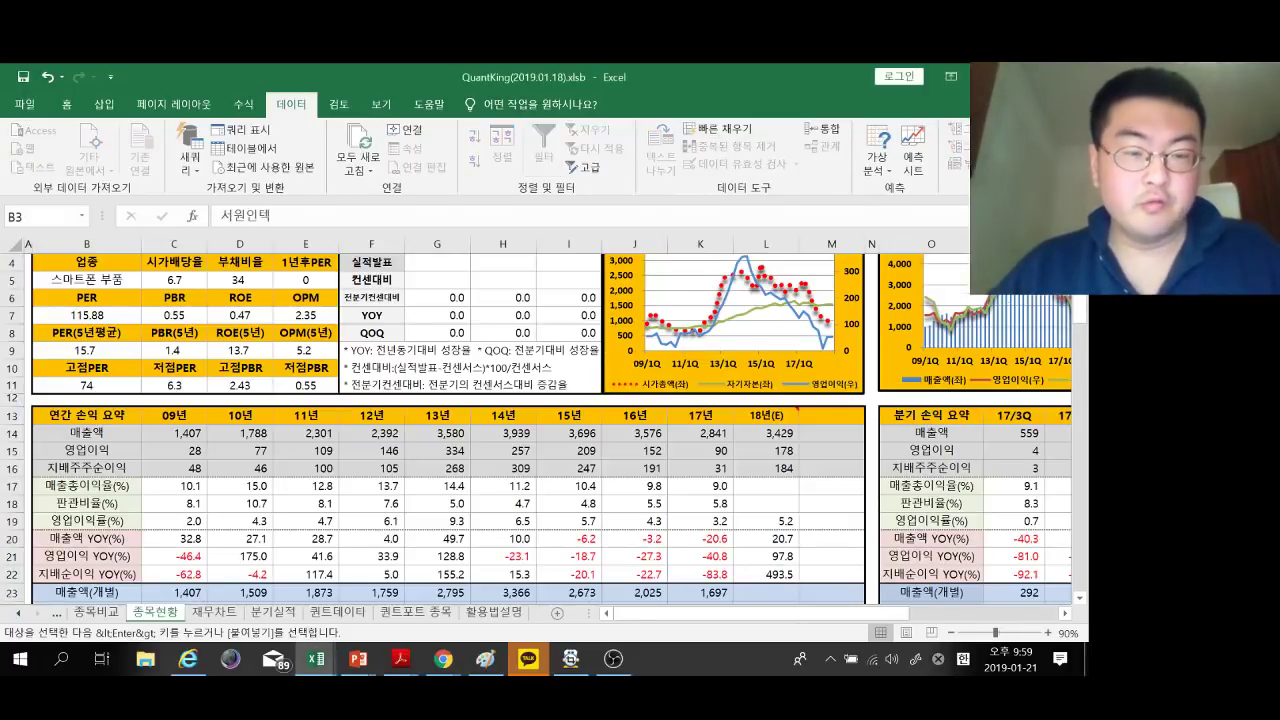
key("ctrl+v")
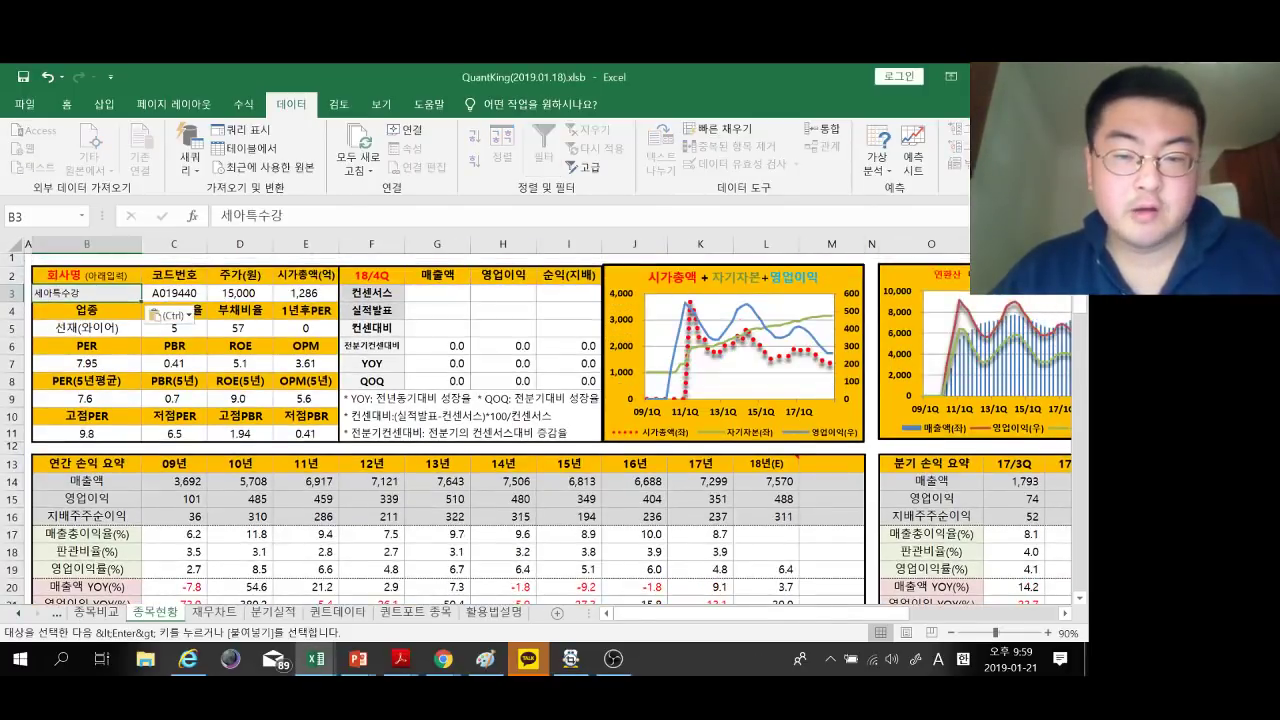
Review 세아특수강's charts, annual income summary and investment indicators down to the debt ratio and turnover rows.
scroll(450, 430, "down", 1)
scroll(450, 430, "up", 1)
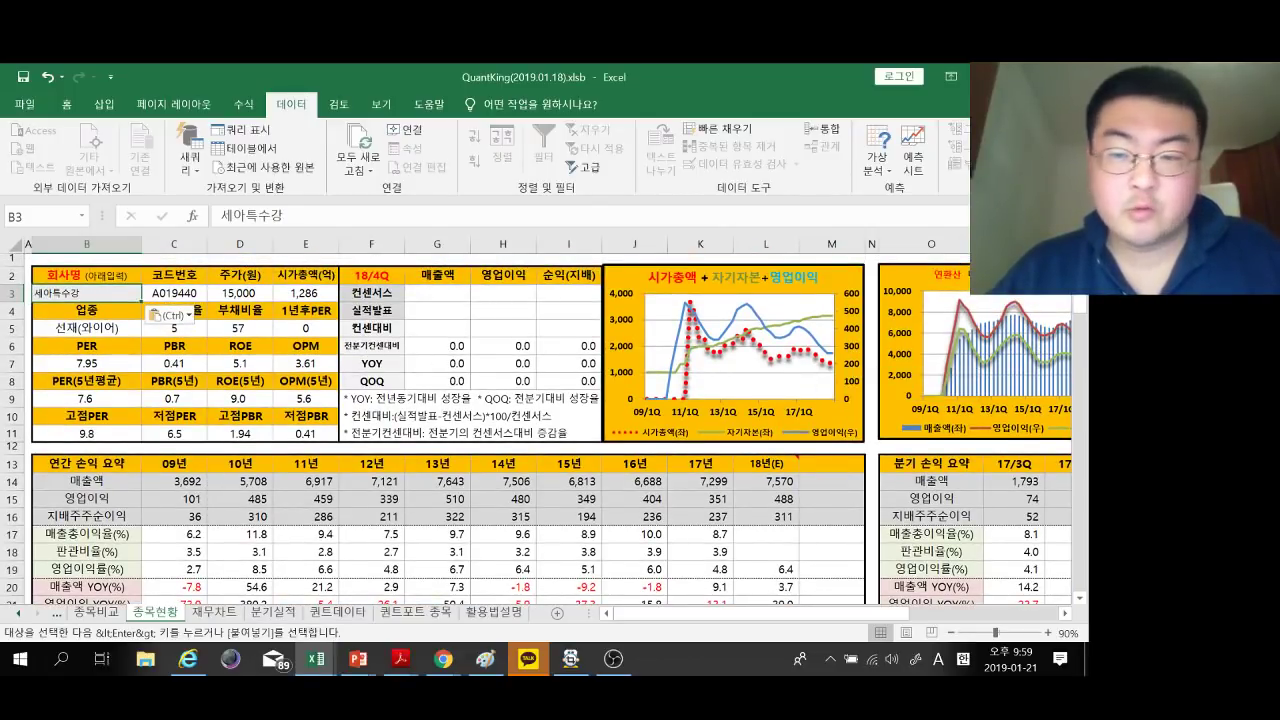
scroll(450, 430, "down", 1)
mouse_move(762, 613)
left_mouse_down()
mouse_move(892, 613)
mouse_move(762, 613)
left_mouse_up()
scroll(450, 430, "down", 5)
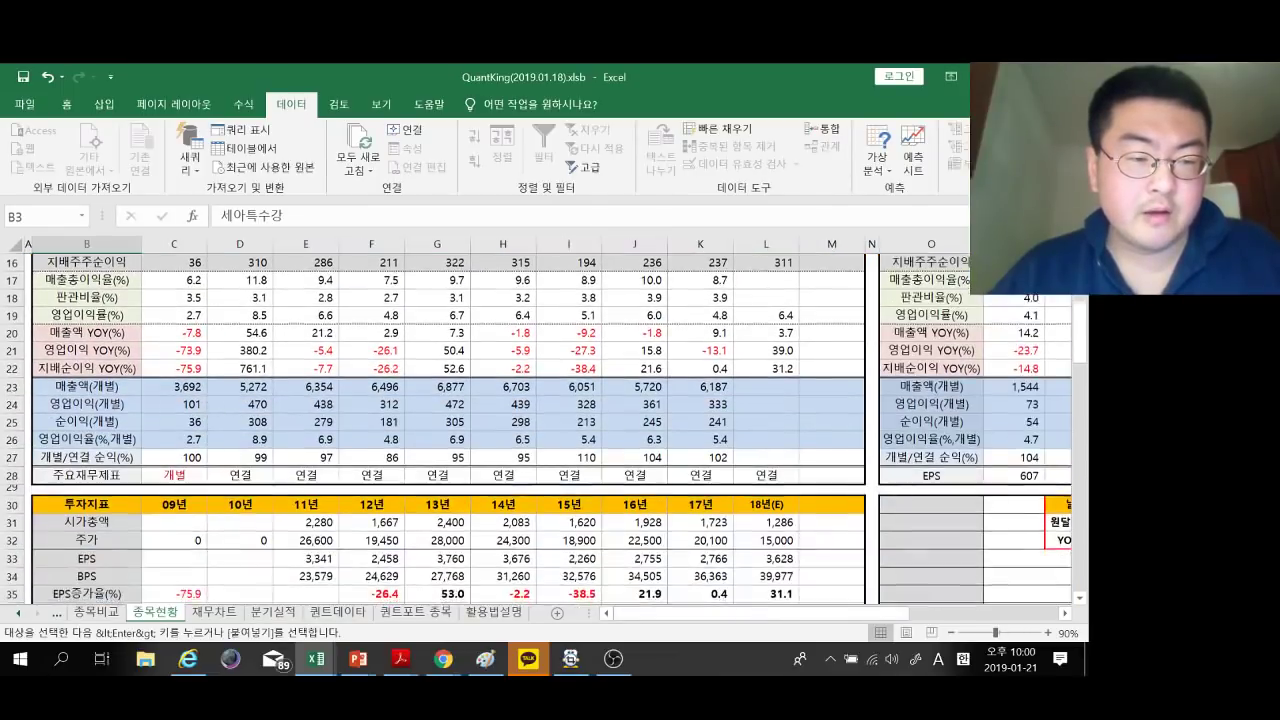
scroll(450, 430, "down", 2)
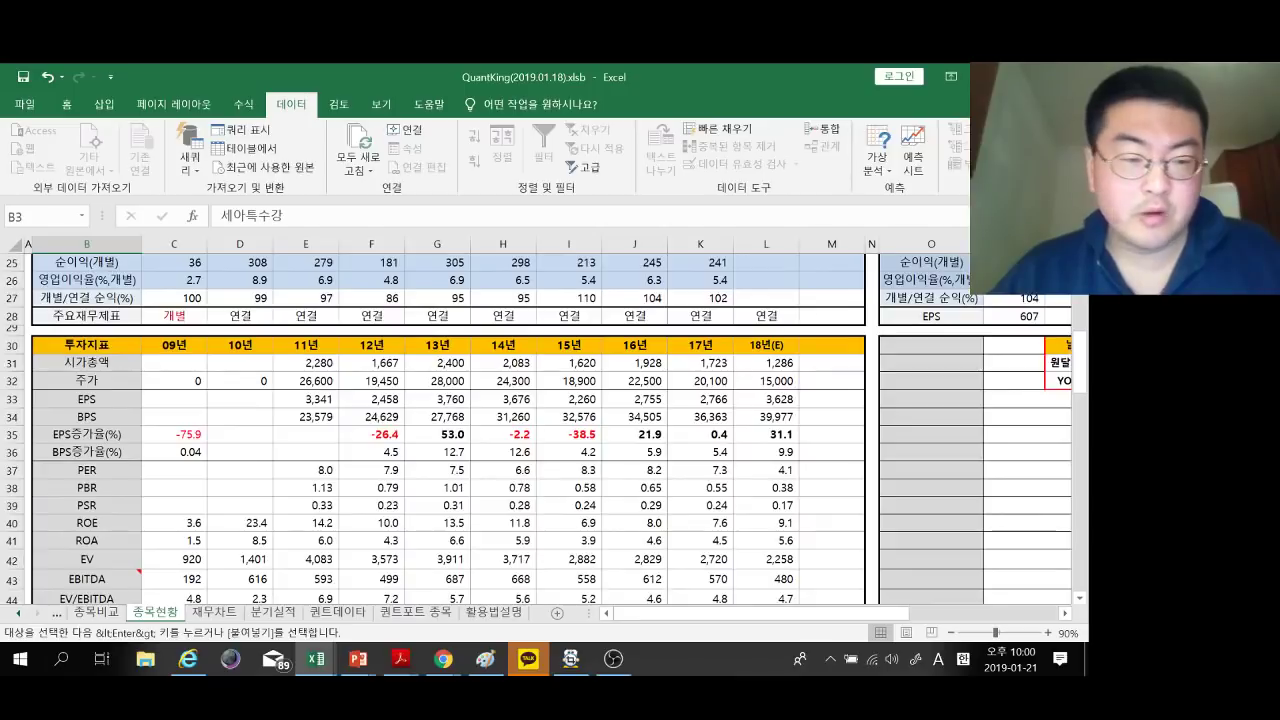
scroll(450, 430, "down", 3)
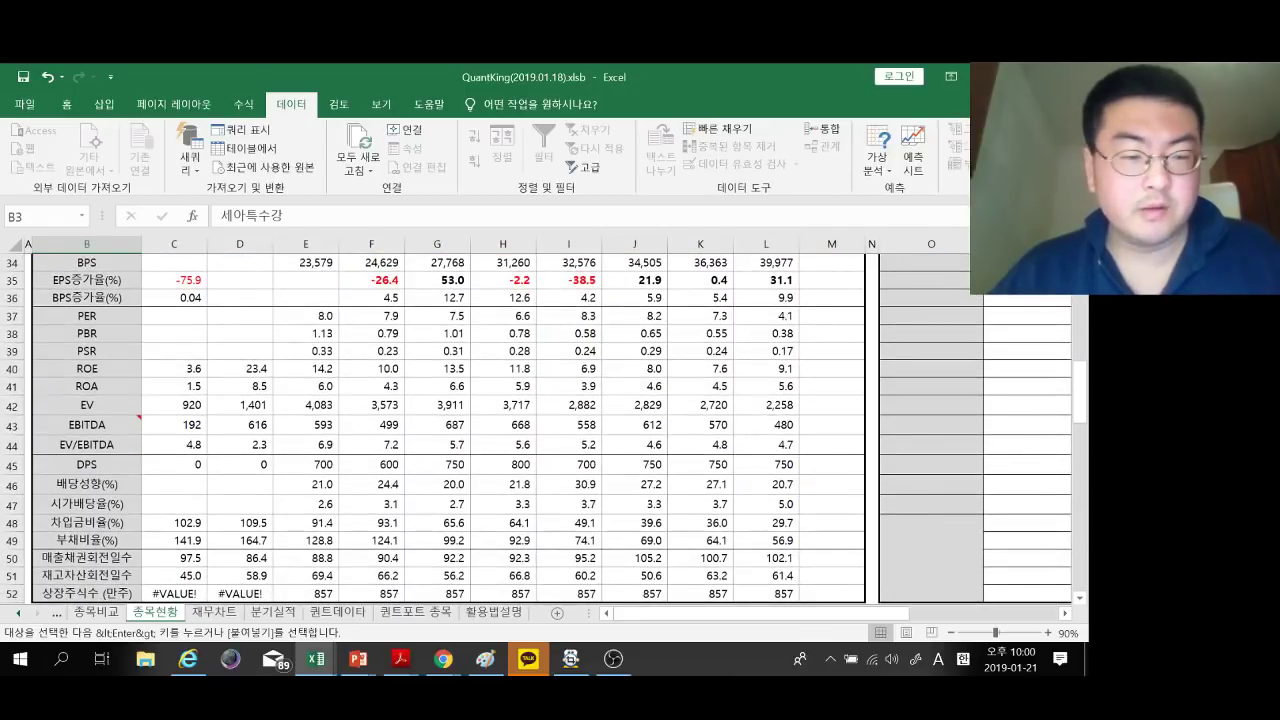
Mark 세아특수강 as Pass by copying cell A59 into A65 of the Graham-Bleker sheet.
key("alt+Tab")
left_click(142, 514)
left_click(56, 476)
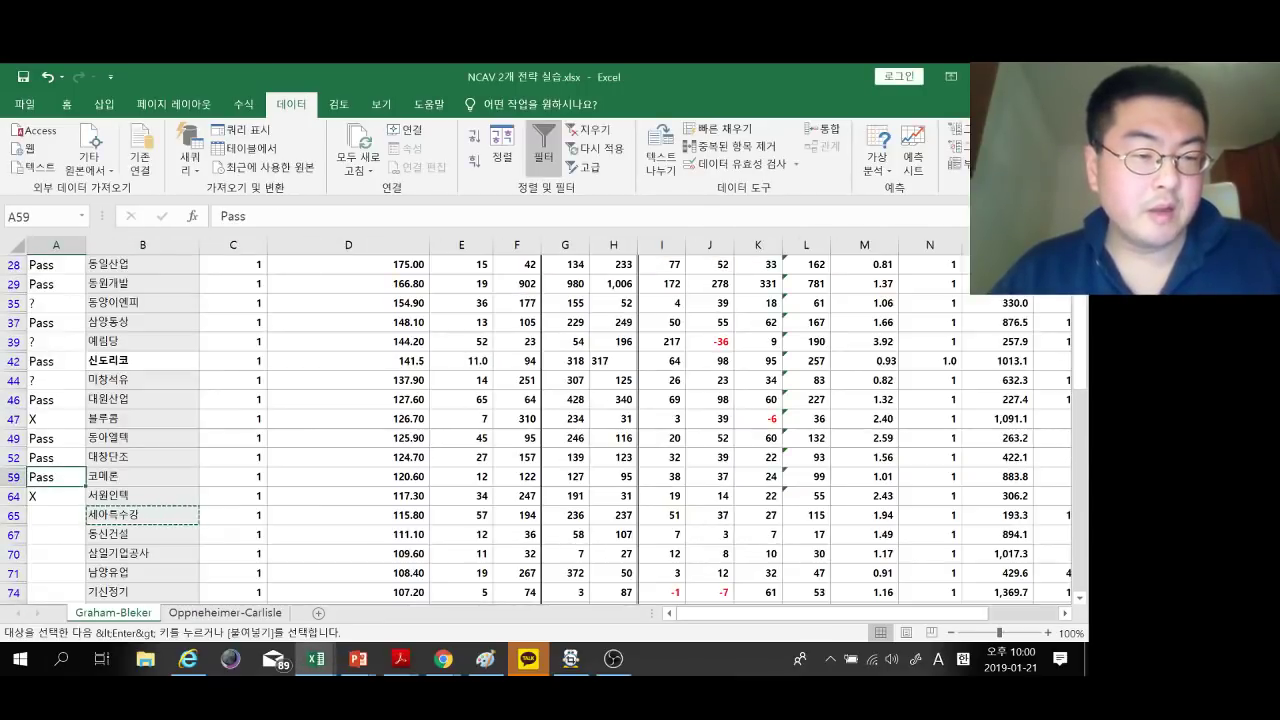
left_click(56, 514)
key("ctrl+v")
Bold the passed company names SJM, 동일산업, 동원개발 and 삼양통상 in column B.
scroll(110, 560, "up", 1)
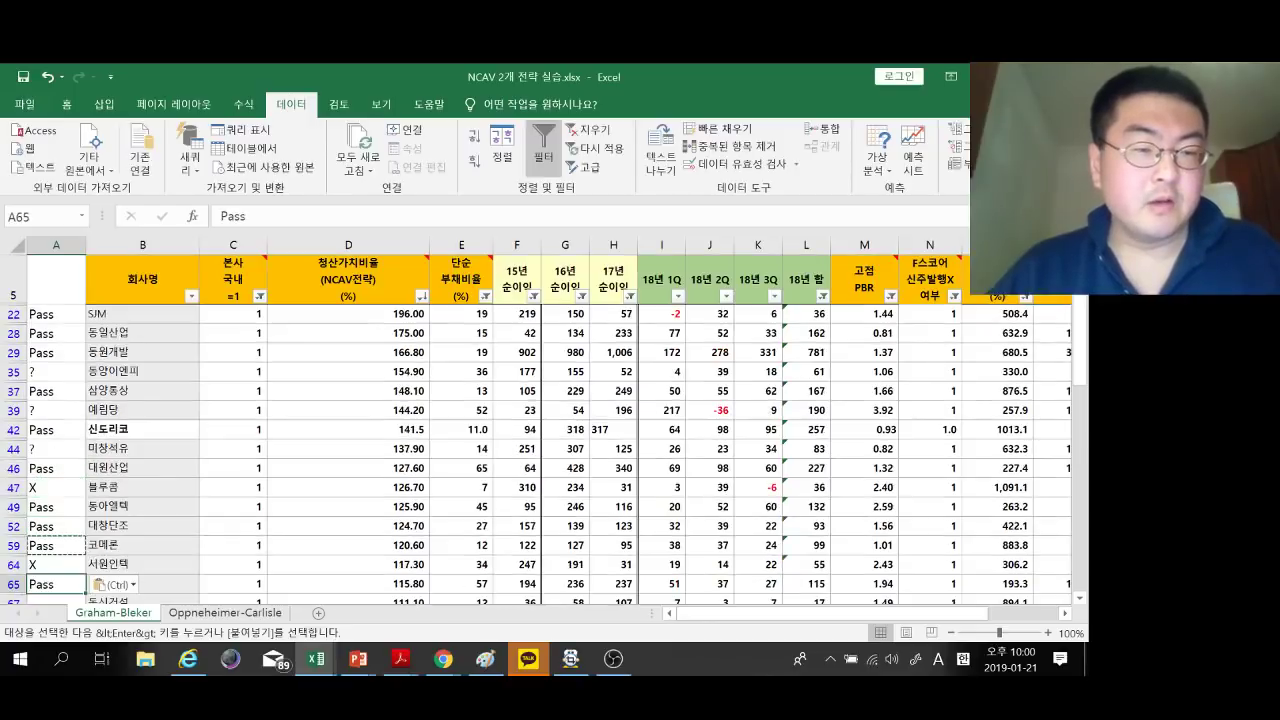
scroll(540, 430, "down", 1)
scroll(540, 430, "up", 1)
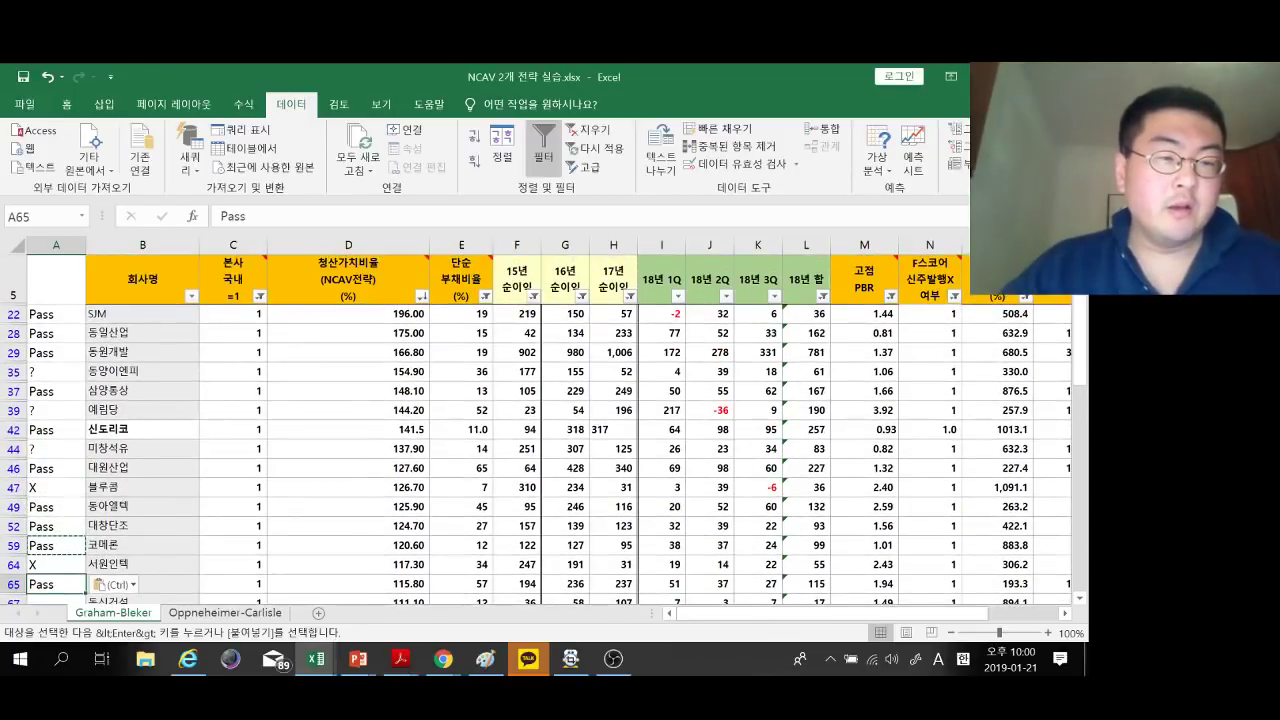
left_click_drag(142, 313, 142, 352)
key("ctrl+b")
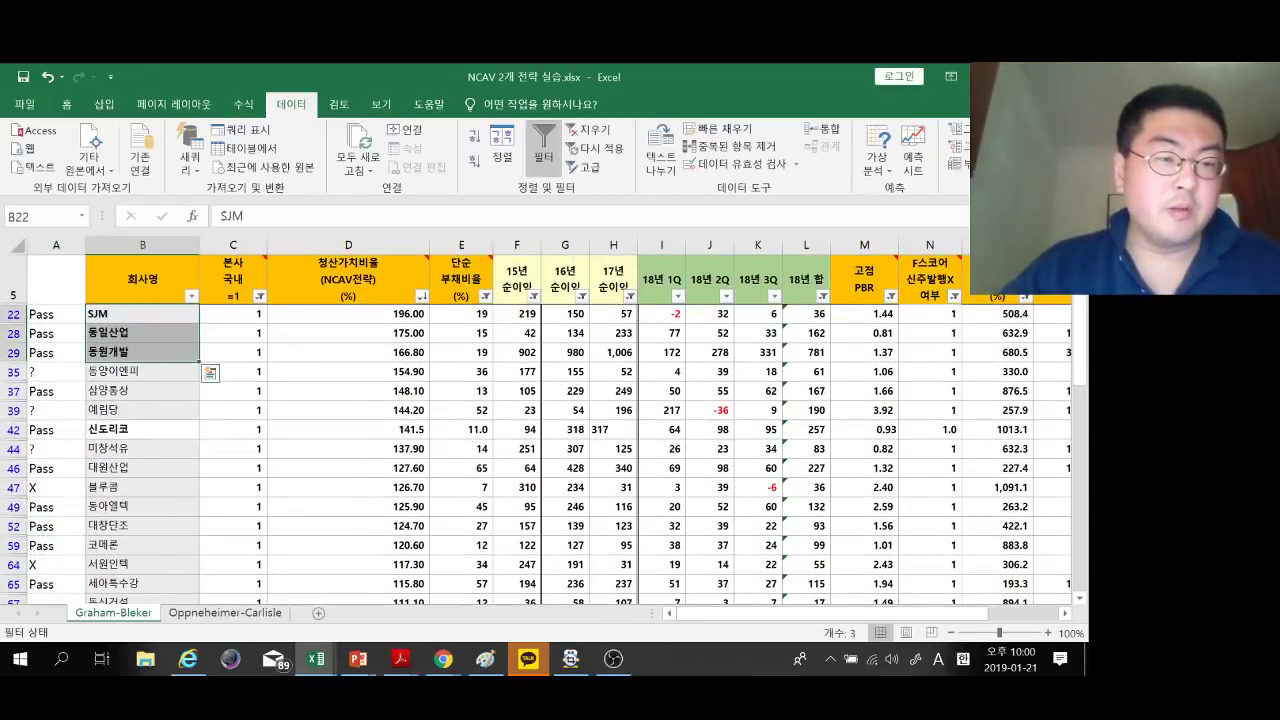
left_click(142, 390)
key("ctrl+b")
Bold the passed company names 대원산업, 동아엘텍, 대창단조, 코메론 and 세아특수강 in column B.
left_click(142, 467)
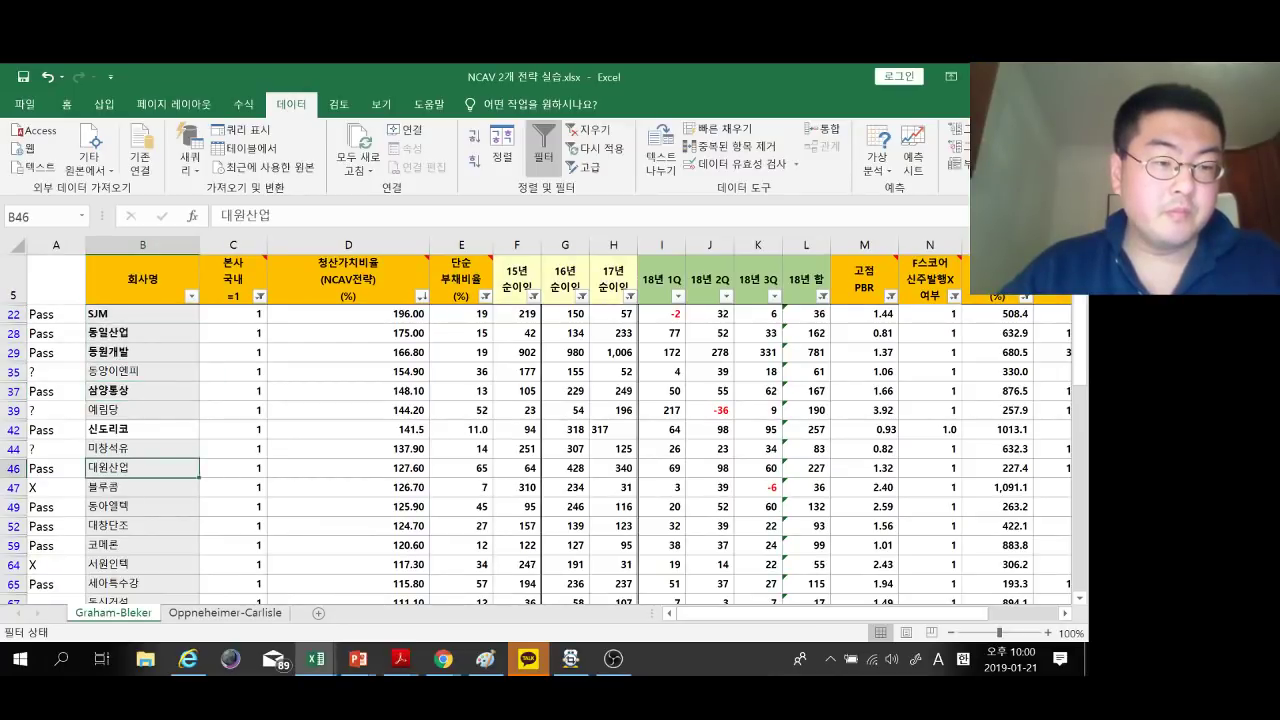
key("ctrl+b")
left_click_drag(142, 506, 142, 545)
key("ctrl+b")
key("ctrl+b")
left_click(142, 583)
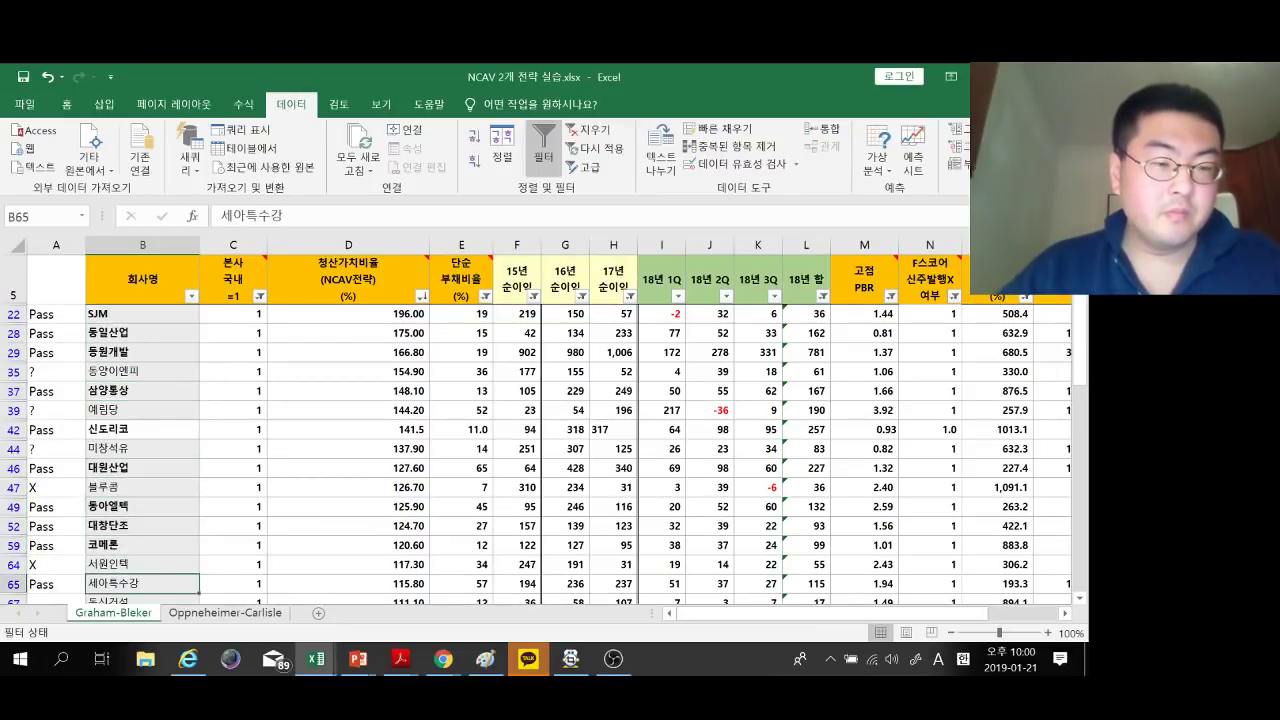
key("ctrl+b")
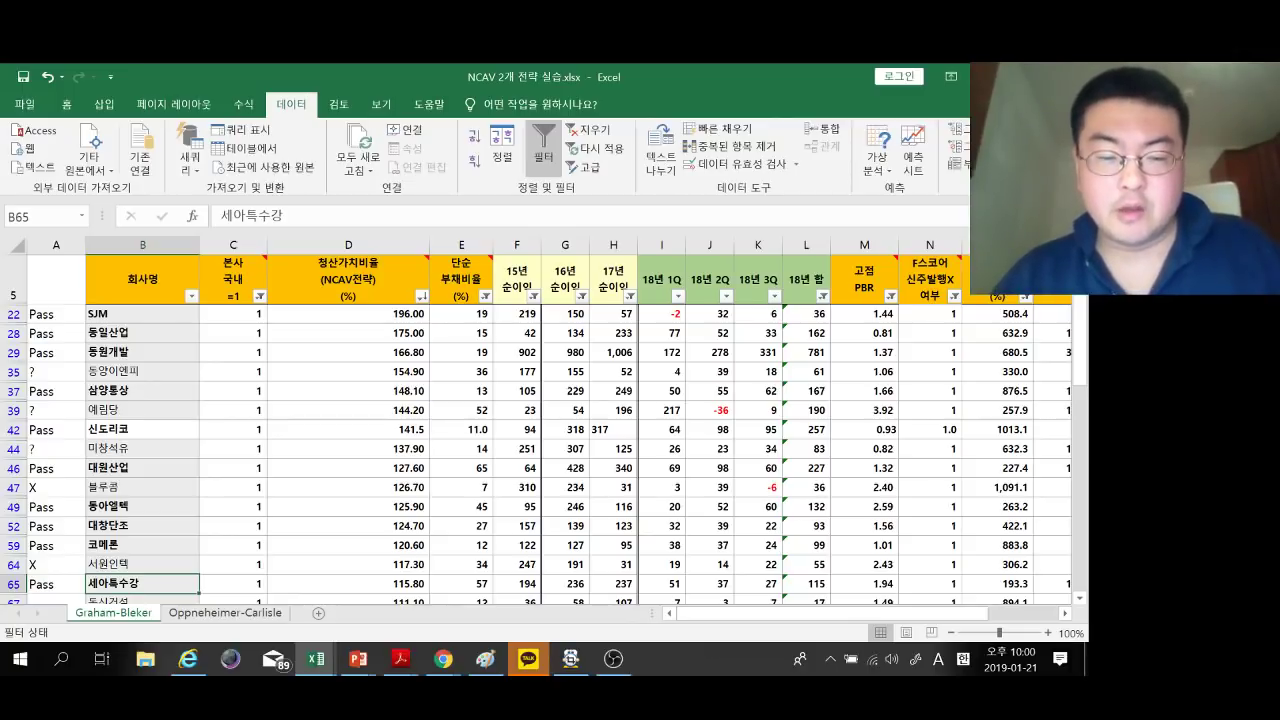
Switch to the running PowerPoint slide show and advance to the NCAV strategy 2 slide on Oppenheimer/Carlisle.
left_click(358, 659)
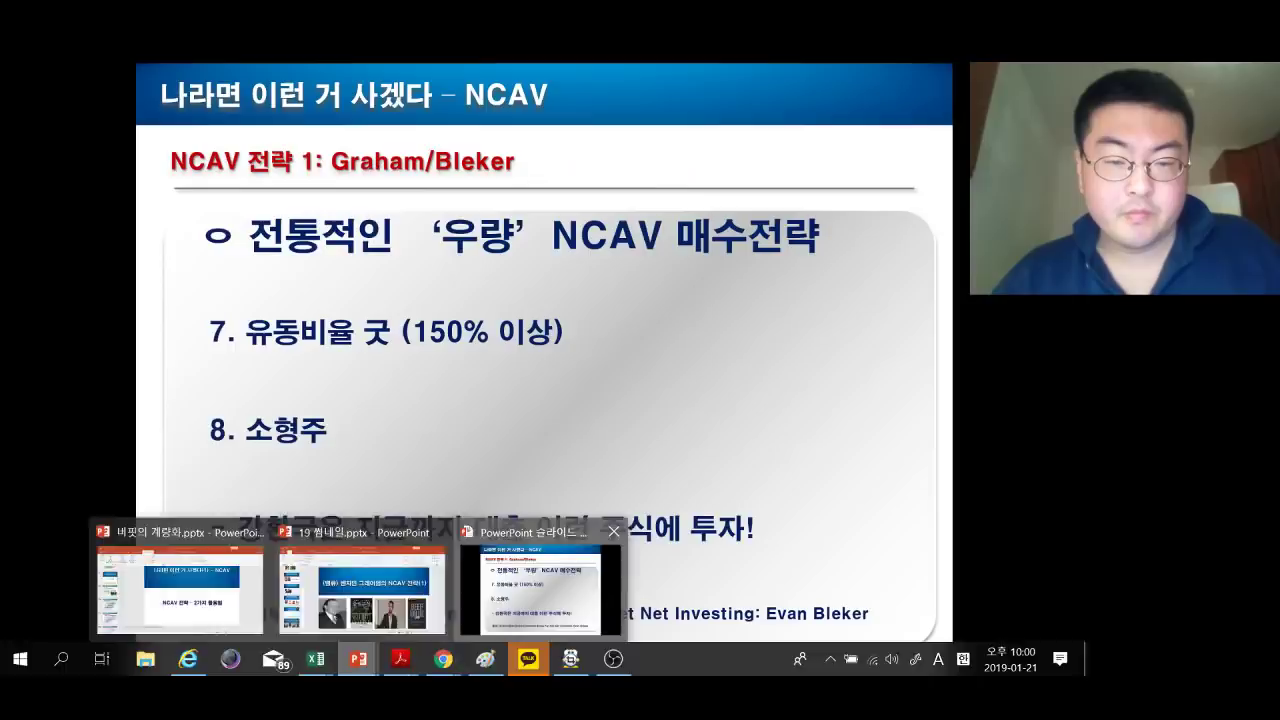
left_click(540, 585)
key("Right")
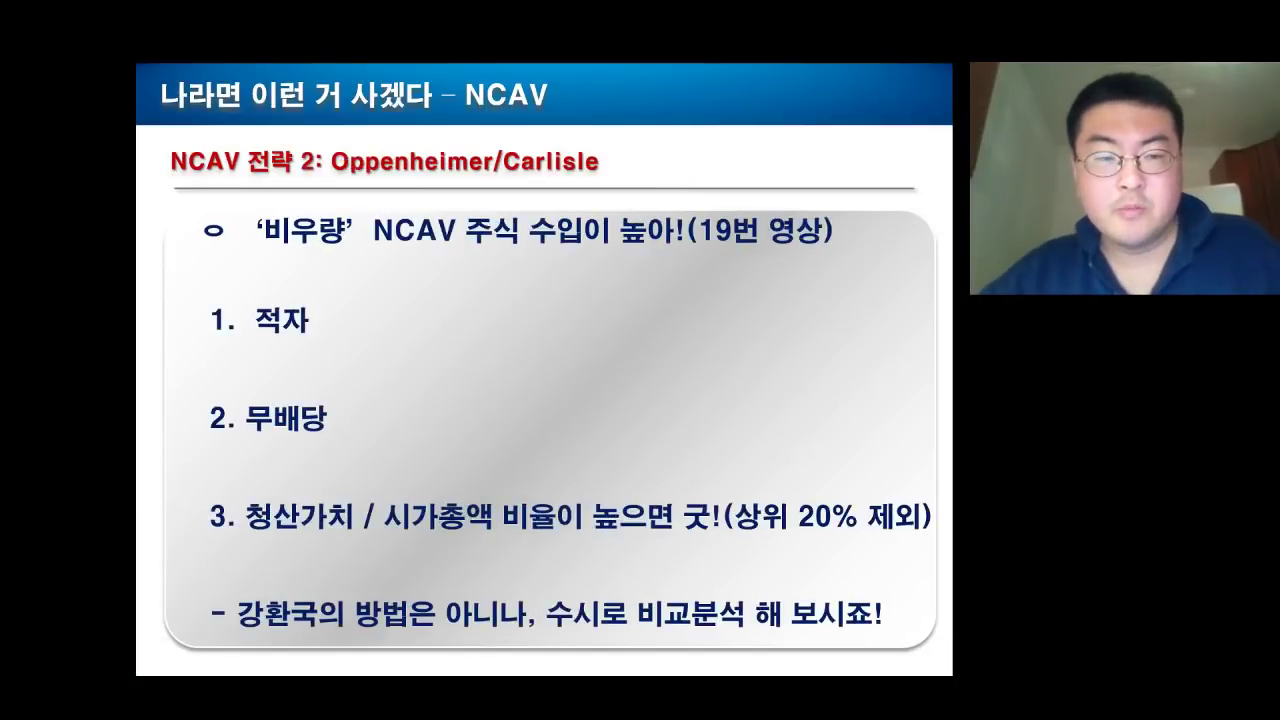
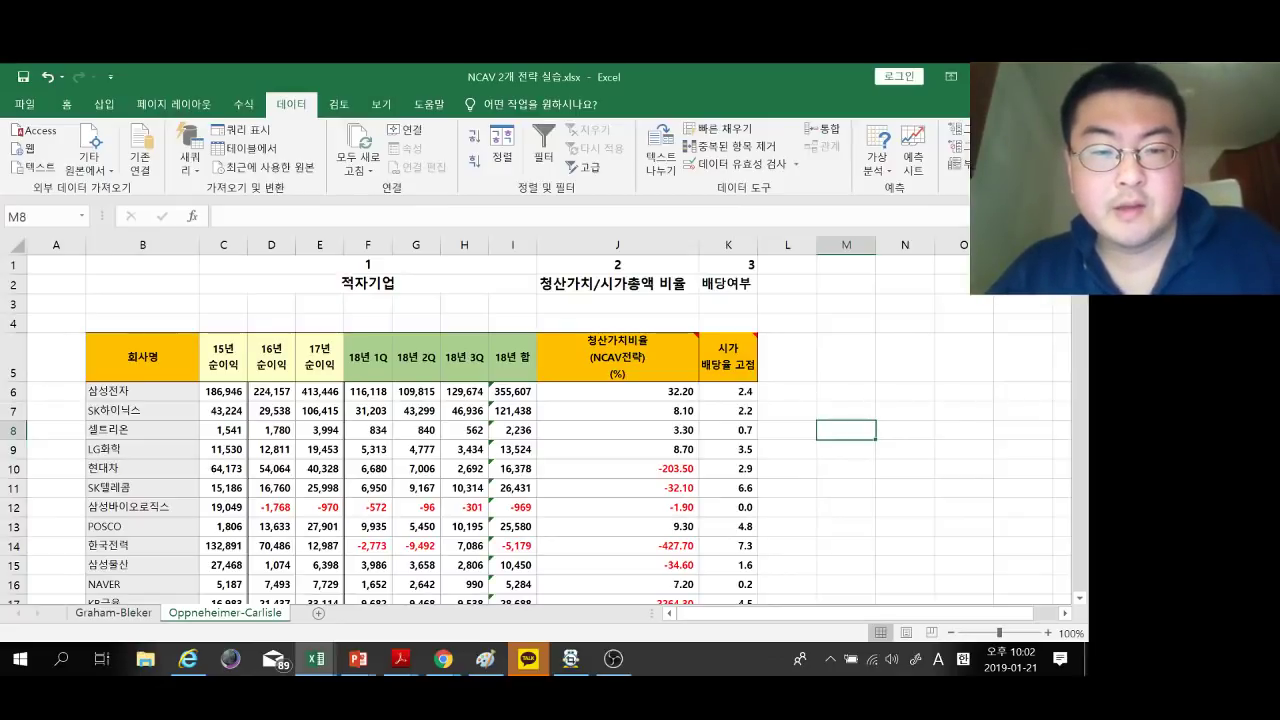
Go through the Oppneheimer-Carlisle sheet's three criteria: loss-making company columns C to I, 청산가치비율 column J and dividend column K.
left_click_drag(367, 264, 367, 283)
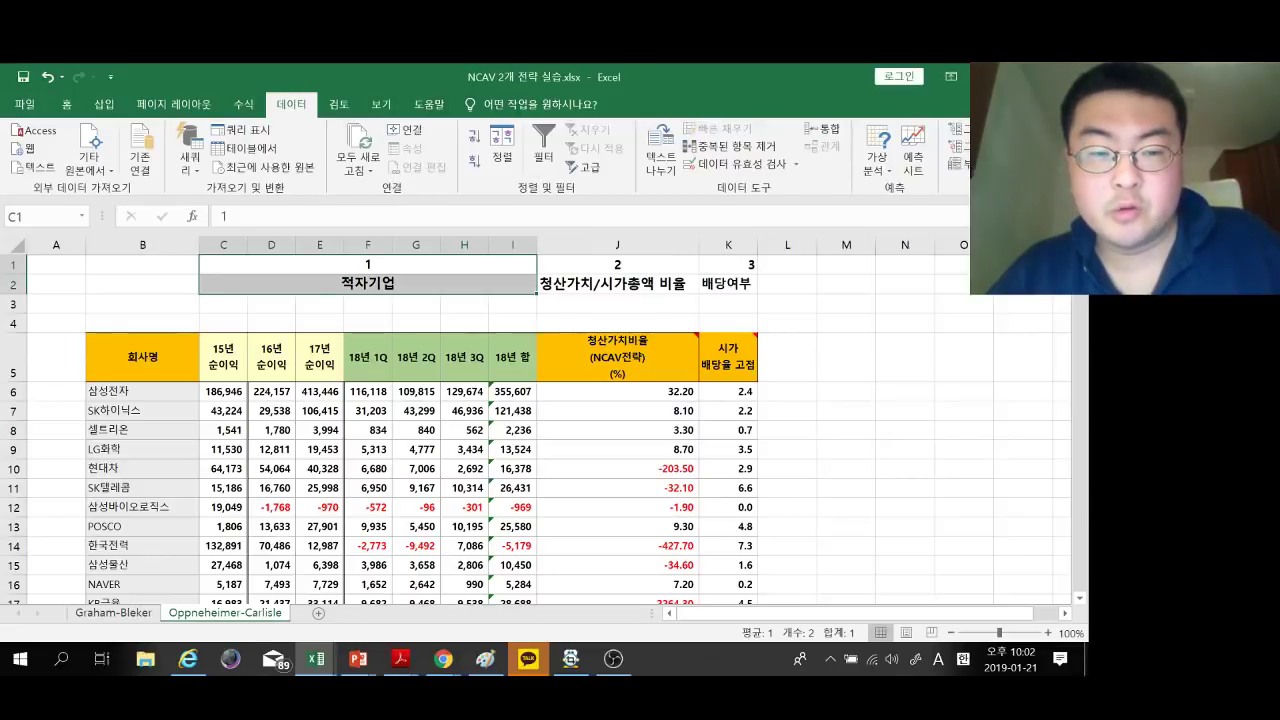
left_click_drag(223, 357, 513, 357)
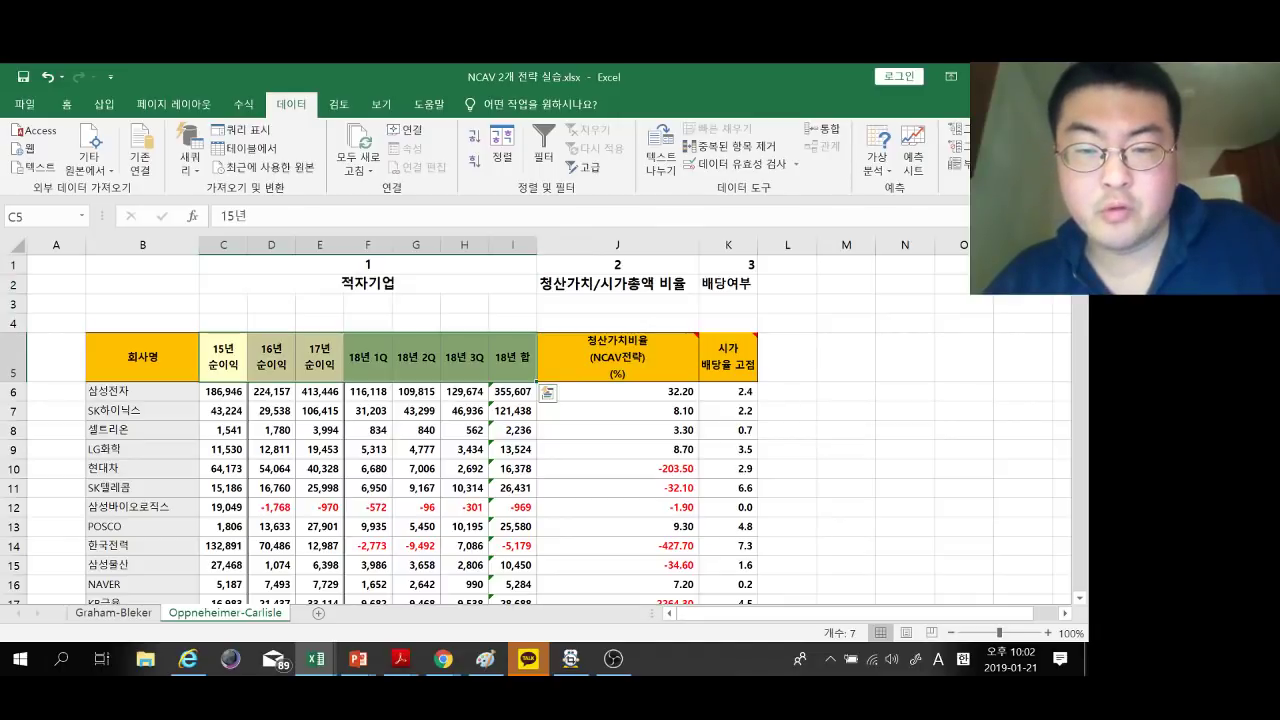
left_click(617, 357, "ctrl")
left_click(617, 245)
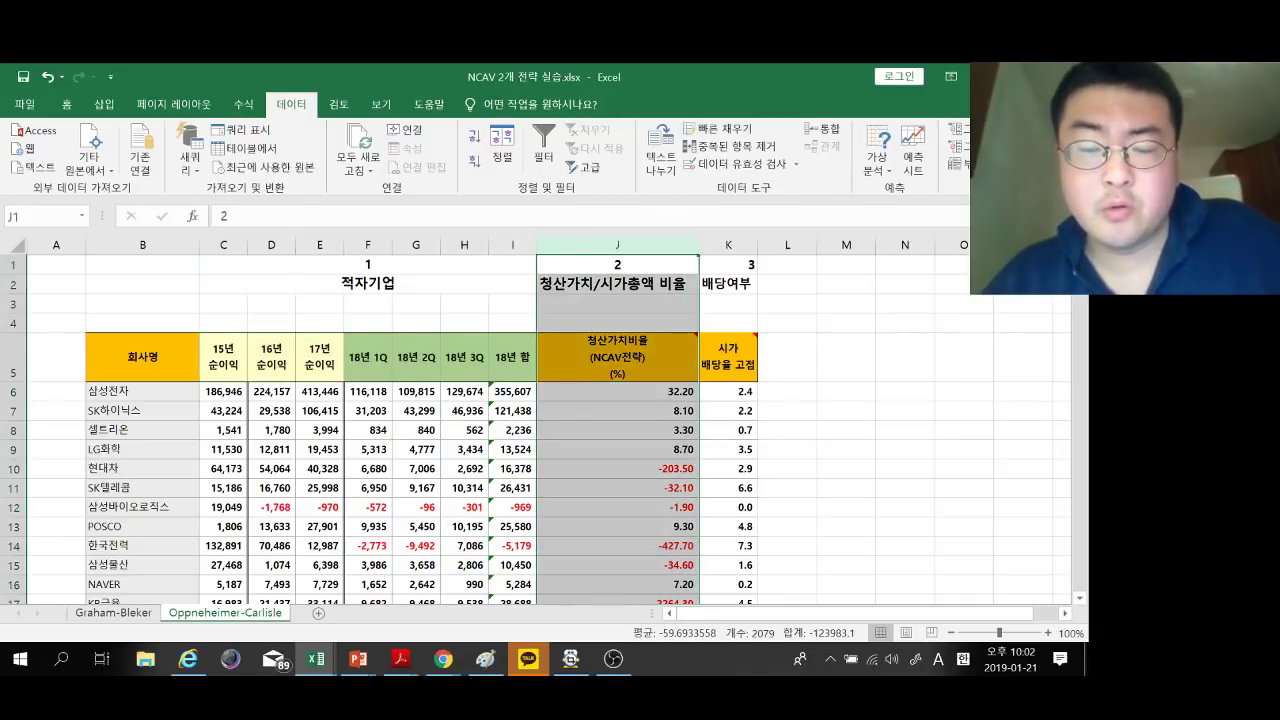
left_click(617, 357)
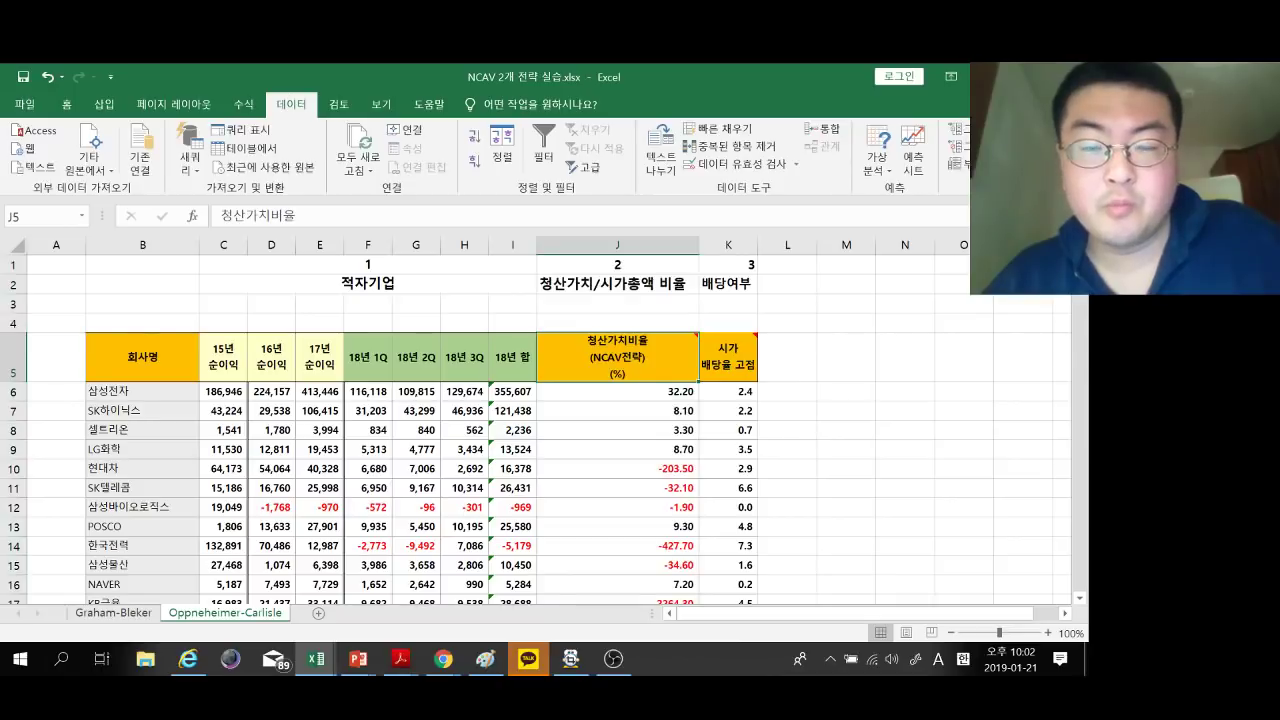
left_click(728, 245)
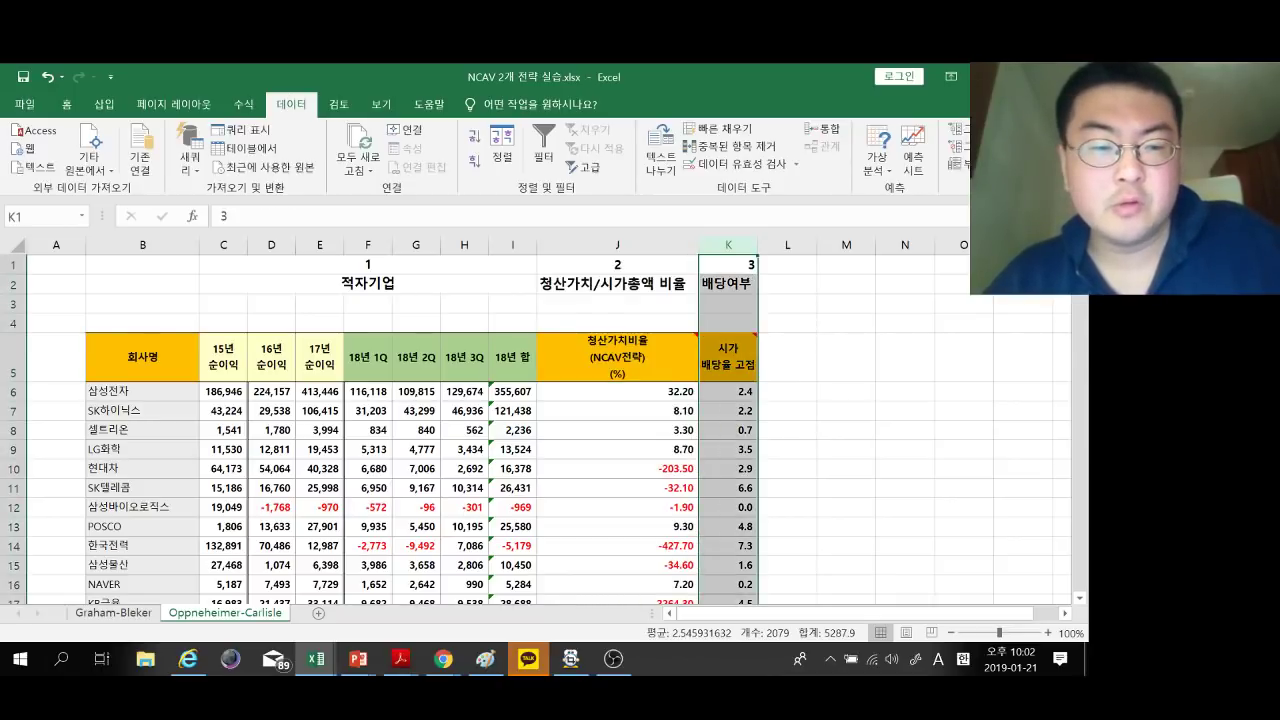
Add filters to header row 5 and sort the list by 청산가치비율 (NCAV전략) in descending order.
left_click(13, 357)
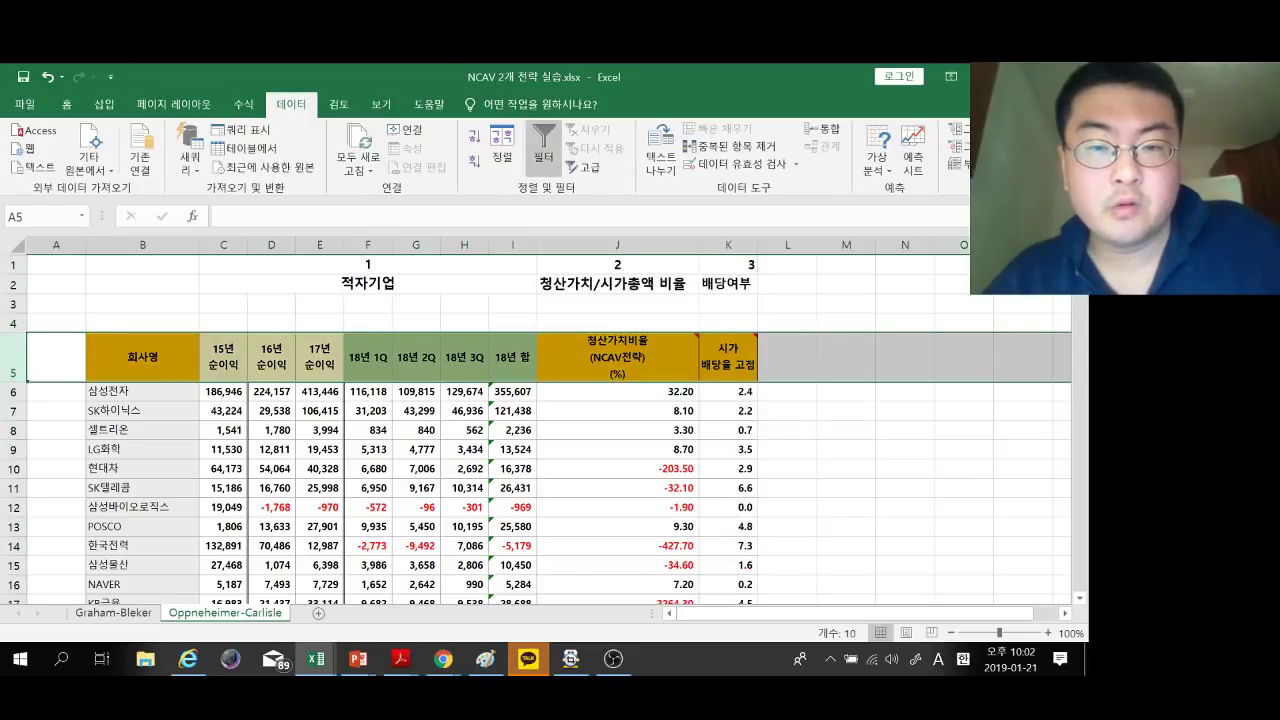
left_click(543, 148)
left_click(691, 373)
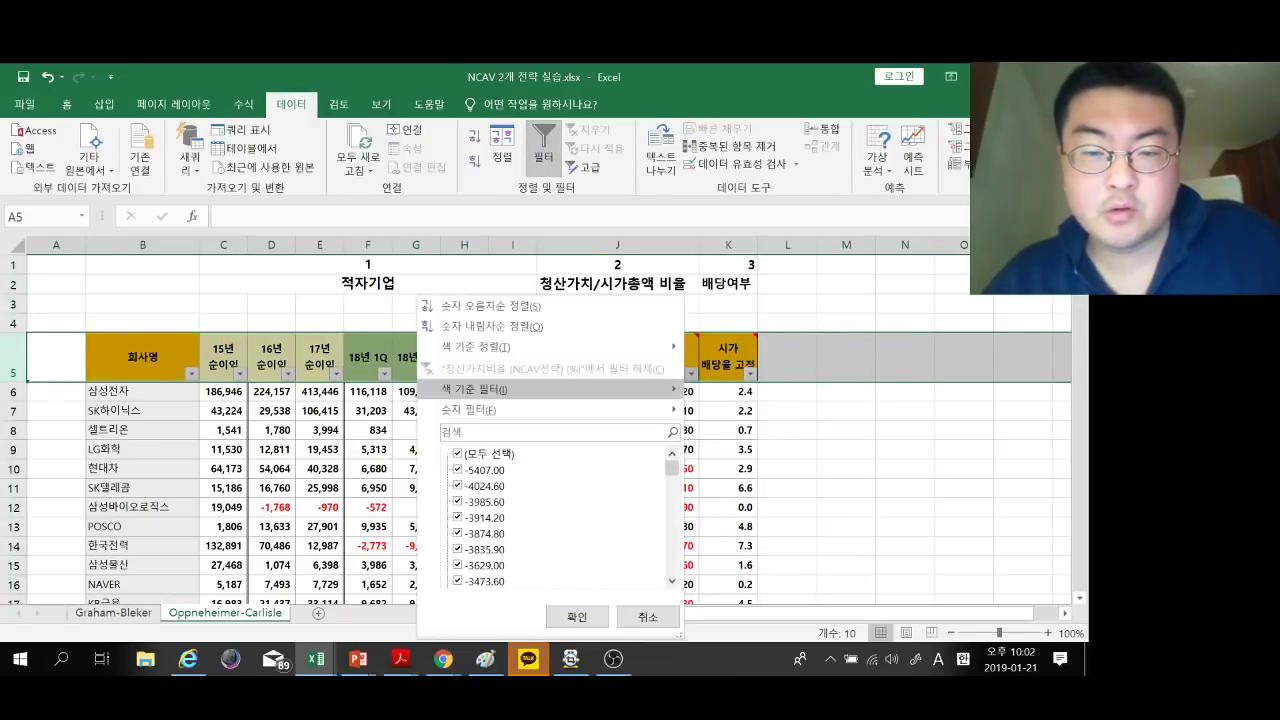
key("Escape")
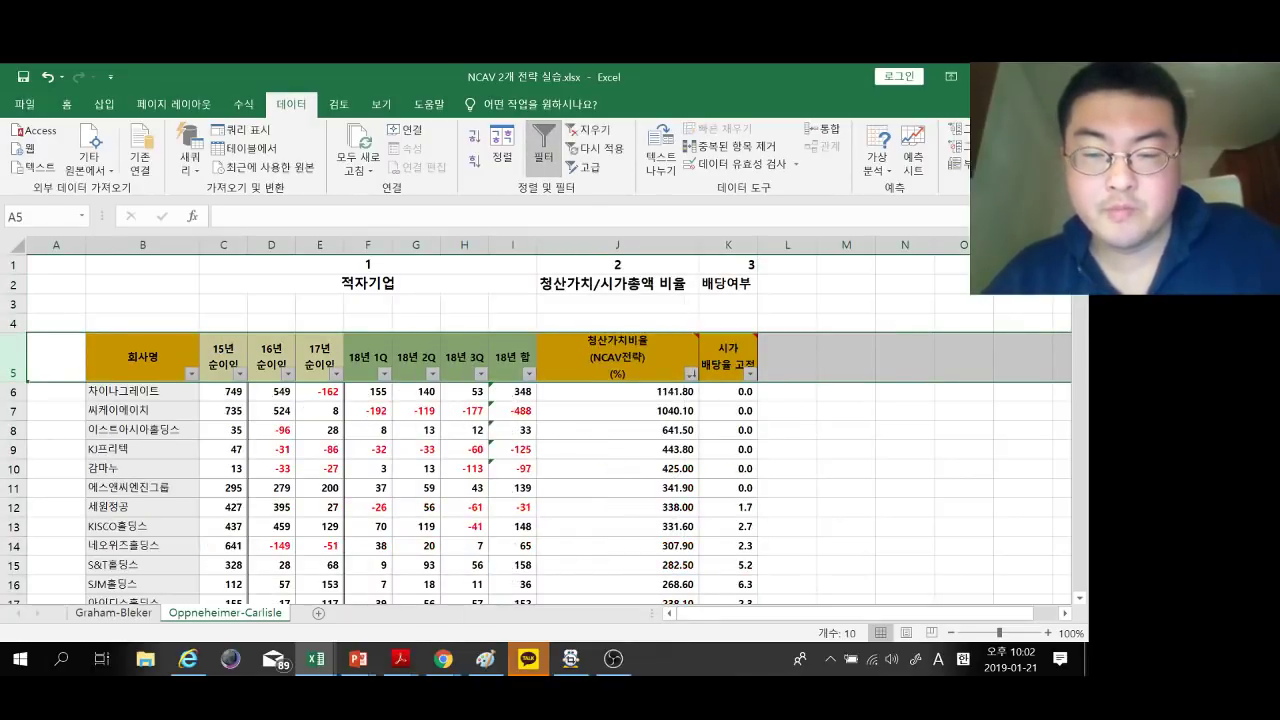
Examine the highest 청산가치비율 values by selecting J6:J36, and select row 6 for 차이나그레이트.
scroll(690, 400, "down", 1)
scroll(617, 400, "down", 5)
scroll(617, 400, "up", 3)
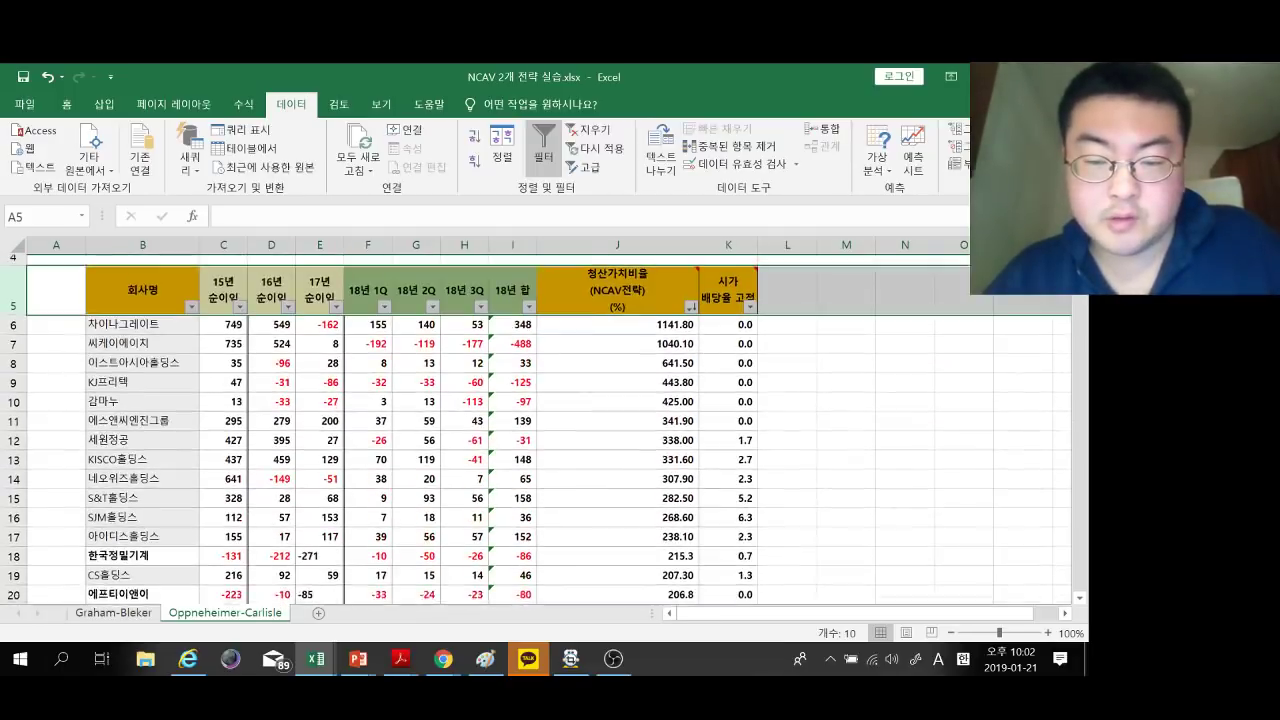
left_click_drag(617, 332, 697, 484)
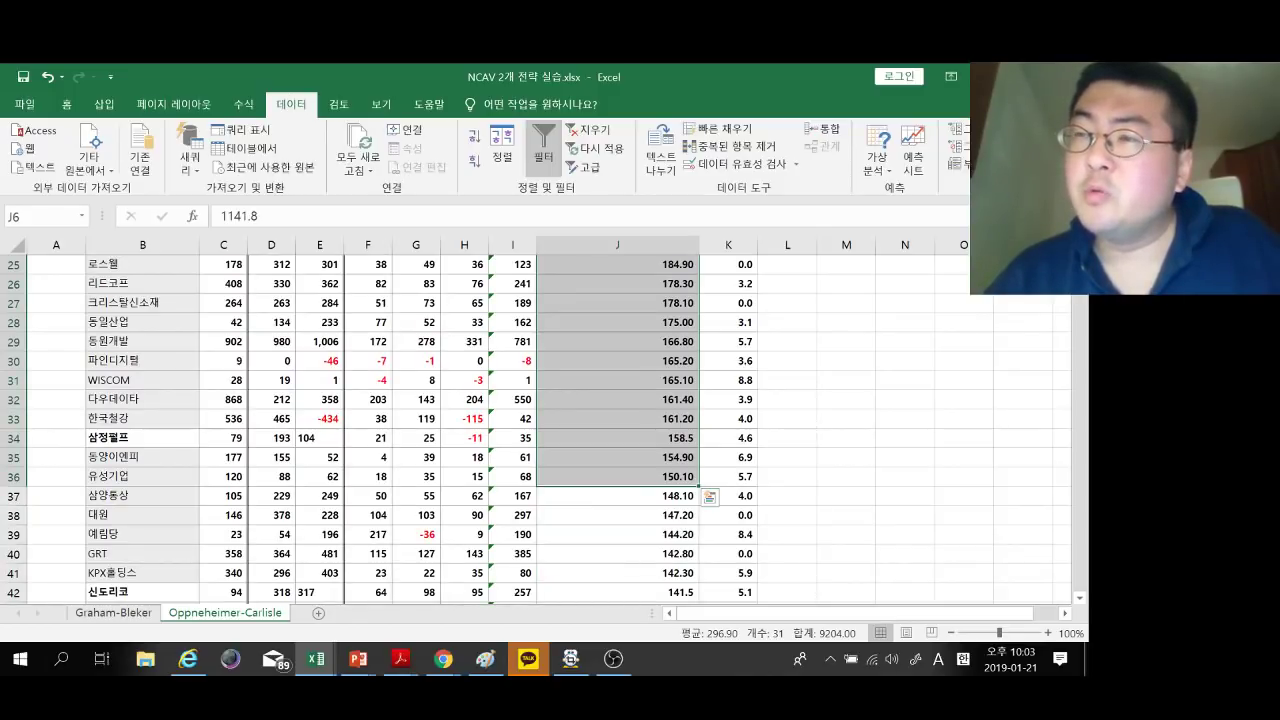
scroll(540, 430, "up", 8)
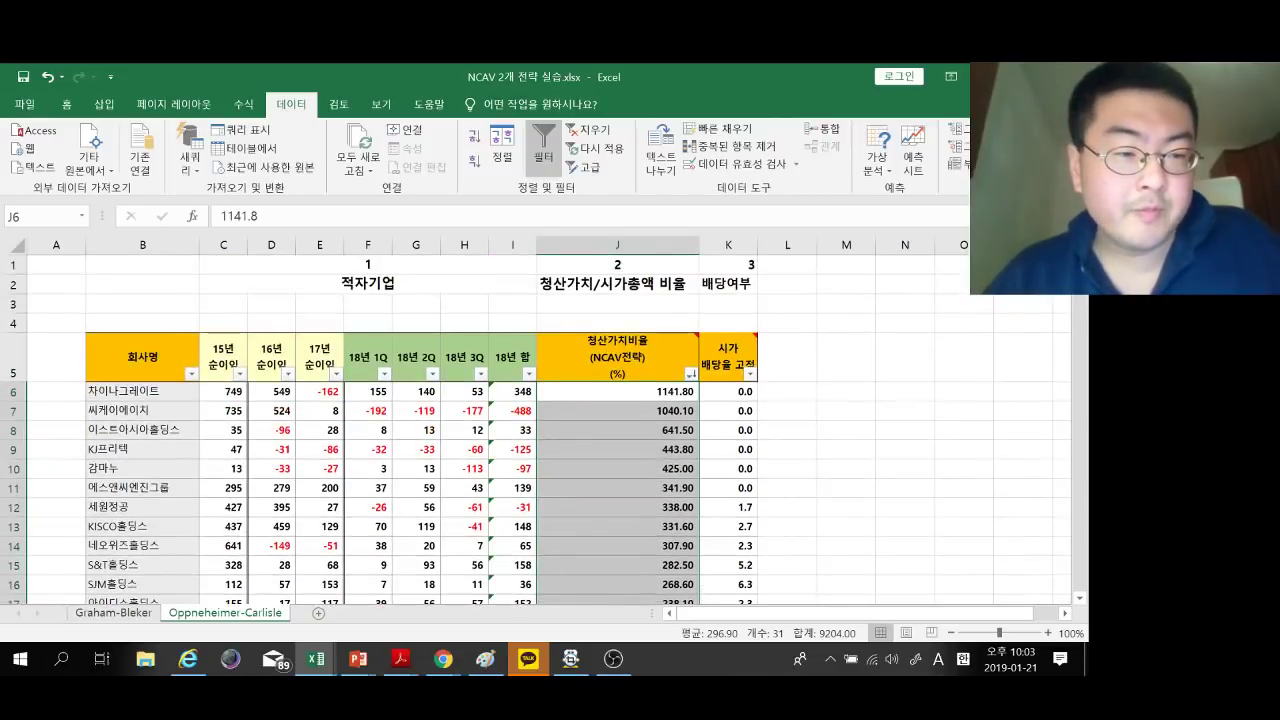
left_click(14, 391)
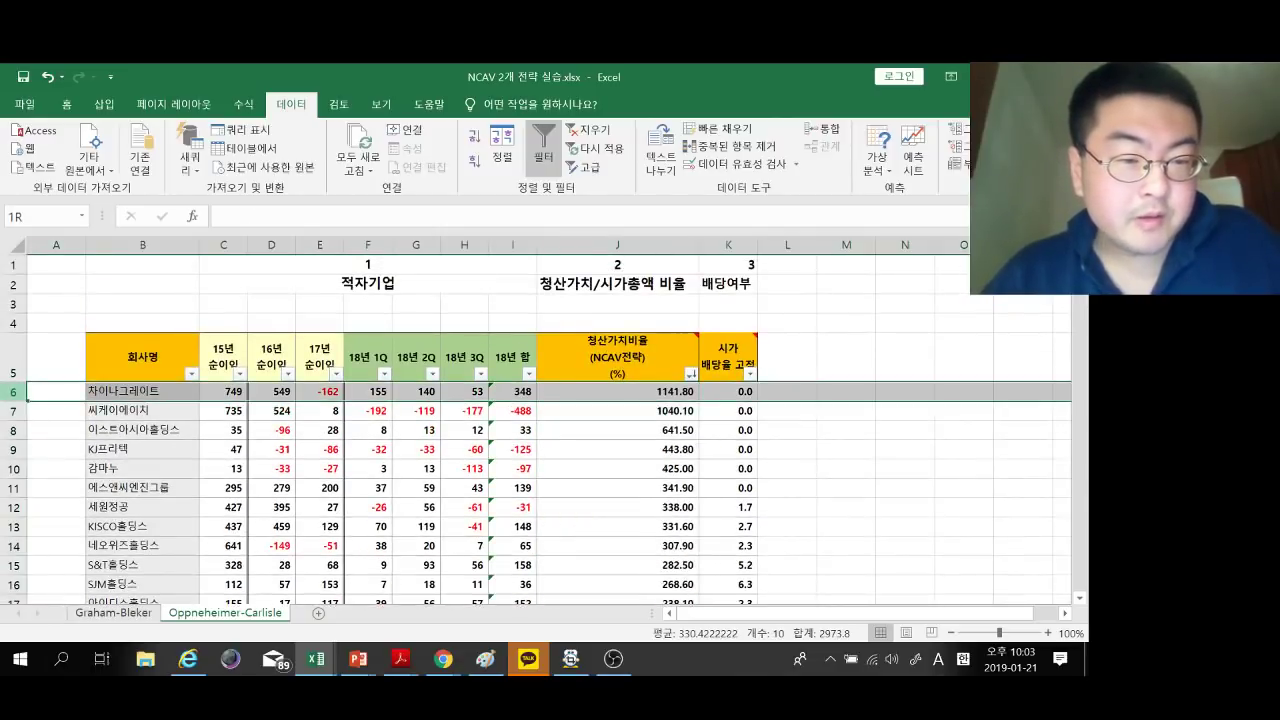
Delete rows 6 to 11, from 차이나그레이트 through 에스앤씨엔진그룹, from the sorted list.
left_click_drag(14, 391, 14, 497)
scroll(540, 430, "down", 1)
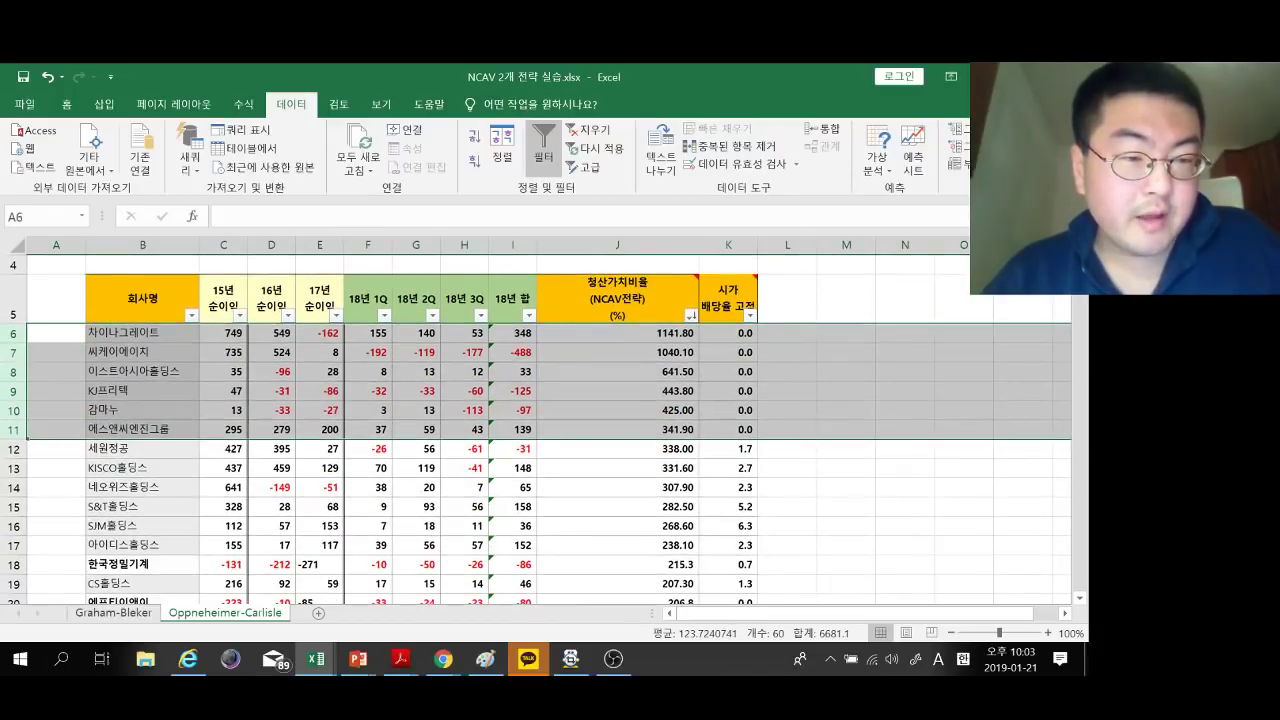
right_click(224, 400)
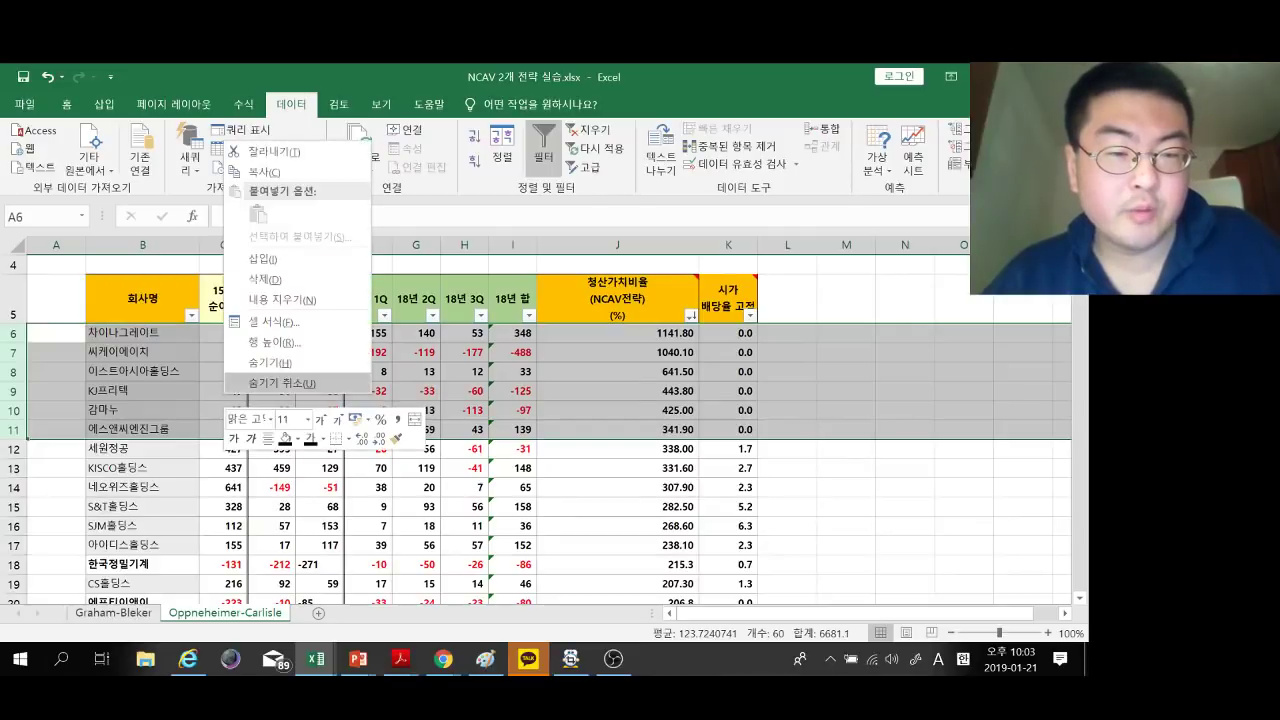
left_click(265, 279)
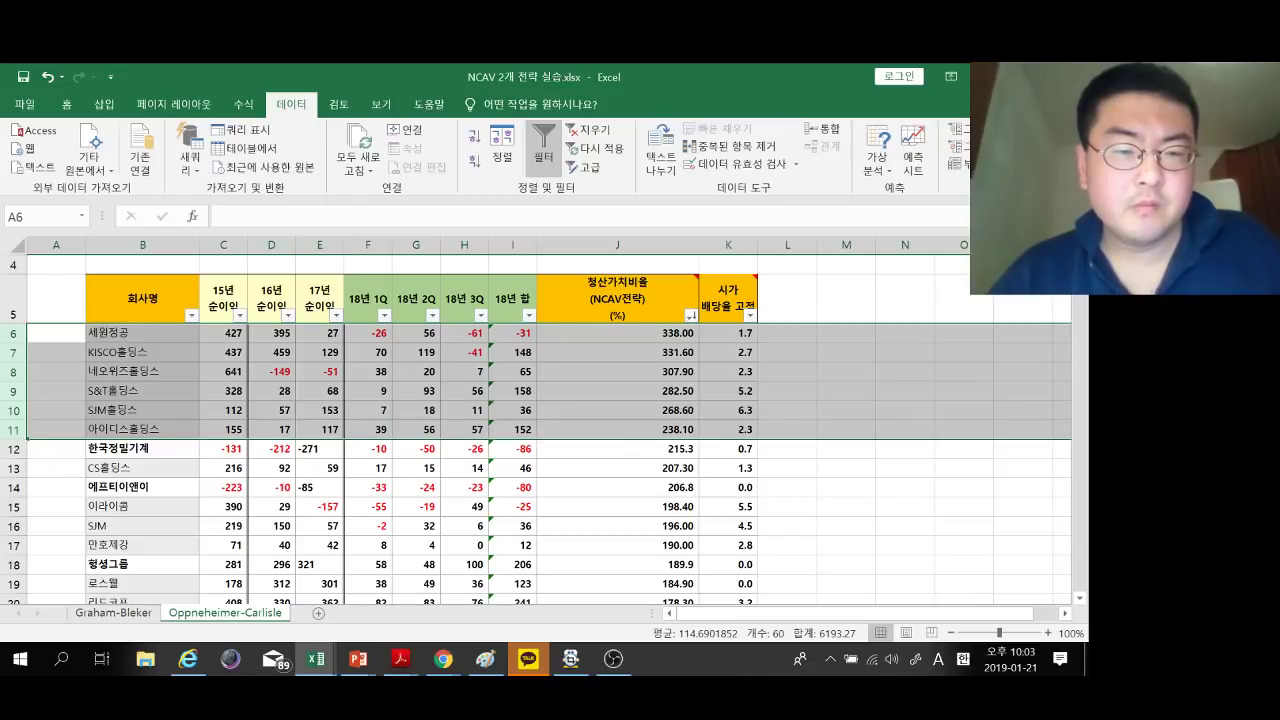
Delete the 15년 순이익 and 16년 순이익 columns, C and D.
left_click(320, 298)
left_click_drag(223, 245, 271, 245)
right_click(271, 245)
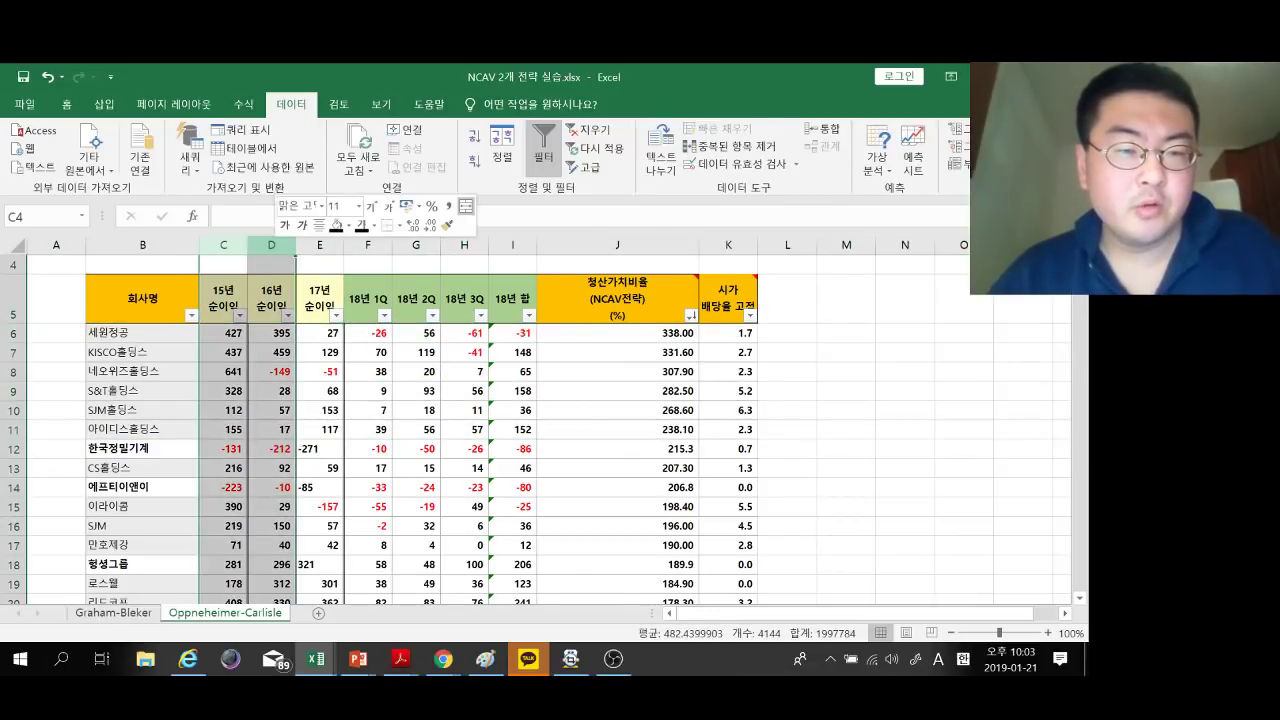
key("Escape")
key("ctrl+minus")
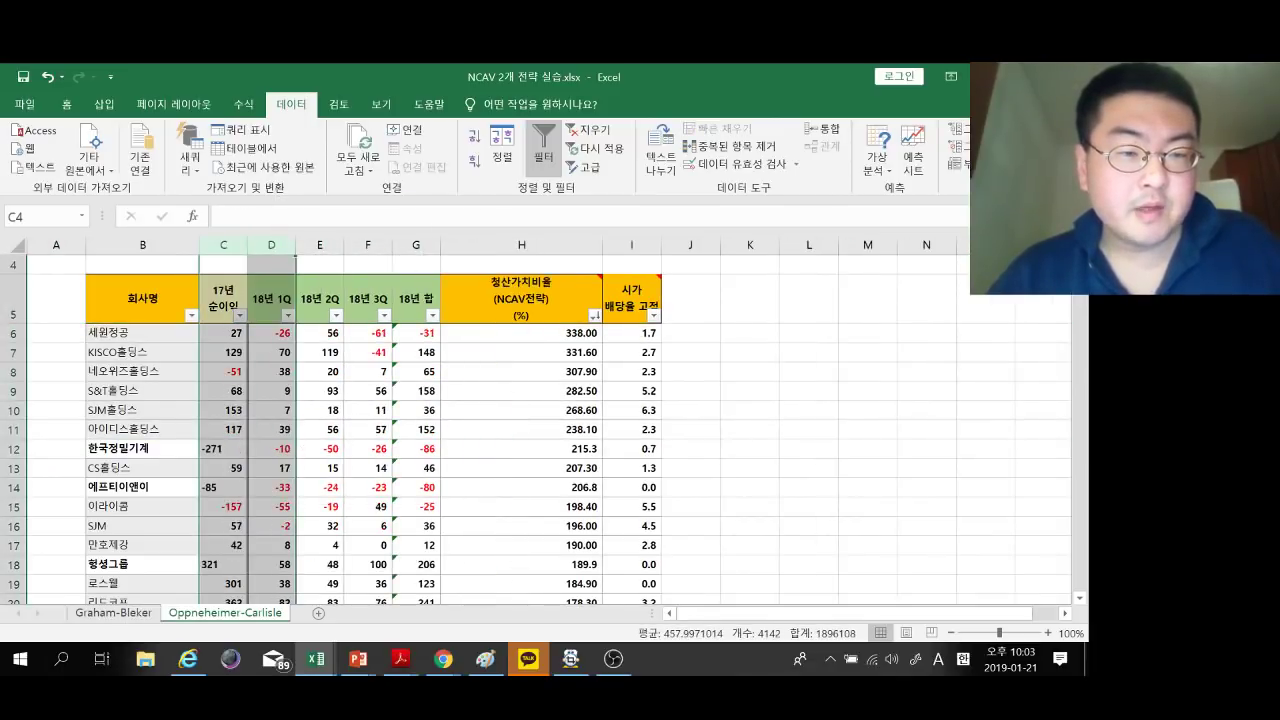
Filter the 17년 순이익 column to values less than 0.
key("alt+Down")
key("f")
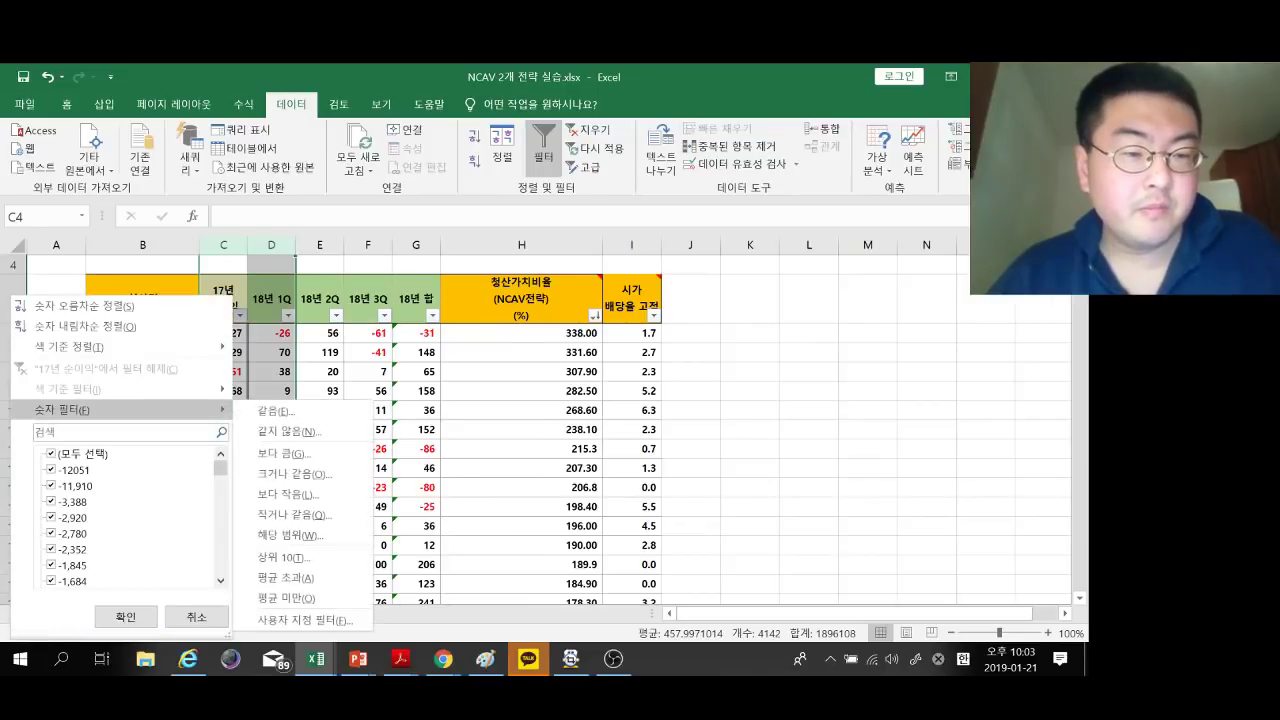
key("Down")
key("Down")
key("Down")
key("Down")
key("Down")
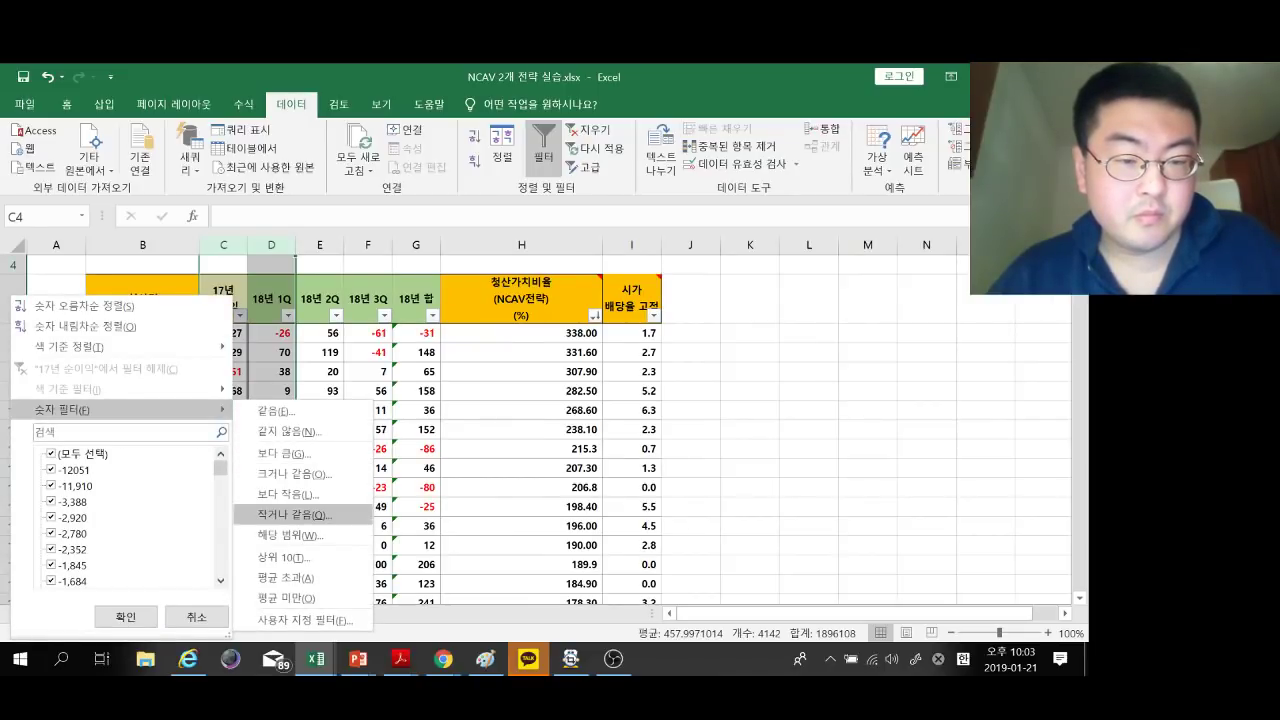
key("Up")
key("Up")
key("Up")
key("Up")
key("Up")
key("Down")
key("Down")
key("Down")
key("Down")
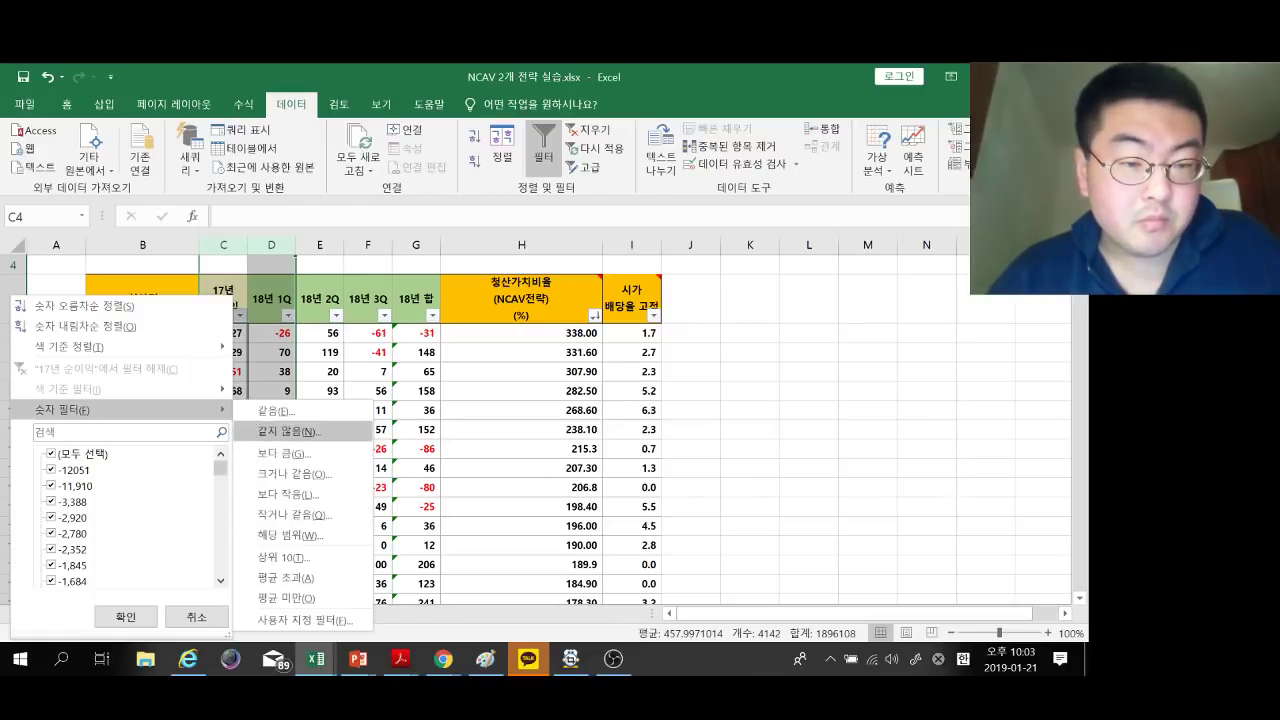
key("Return")
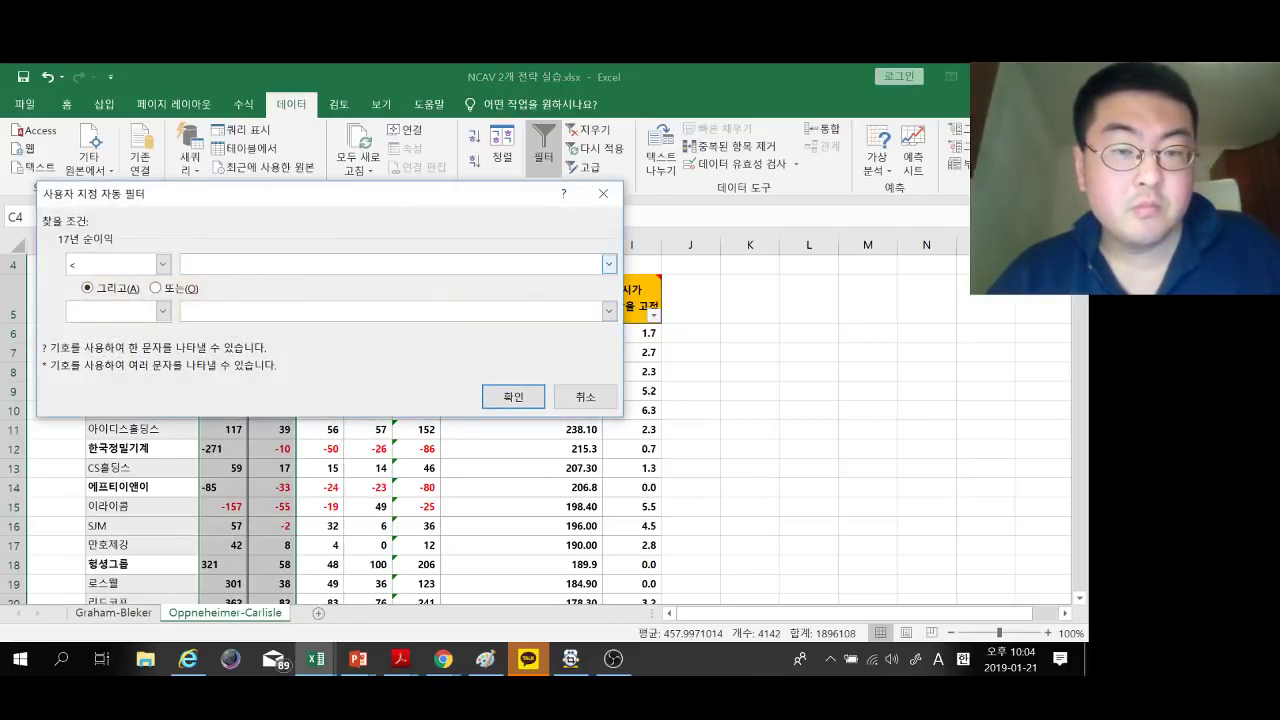
type("0")
key("Escape")
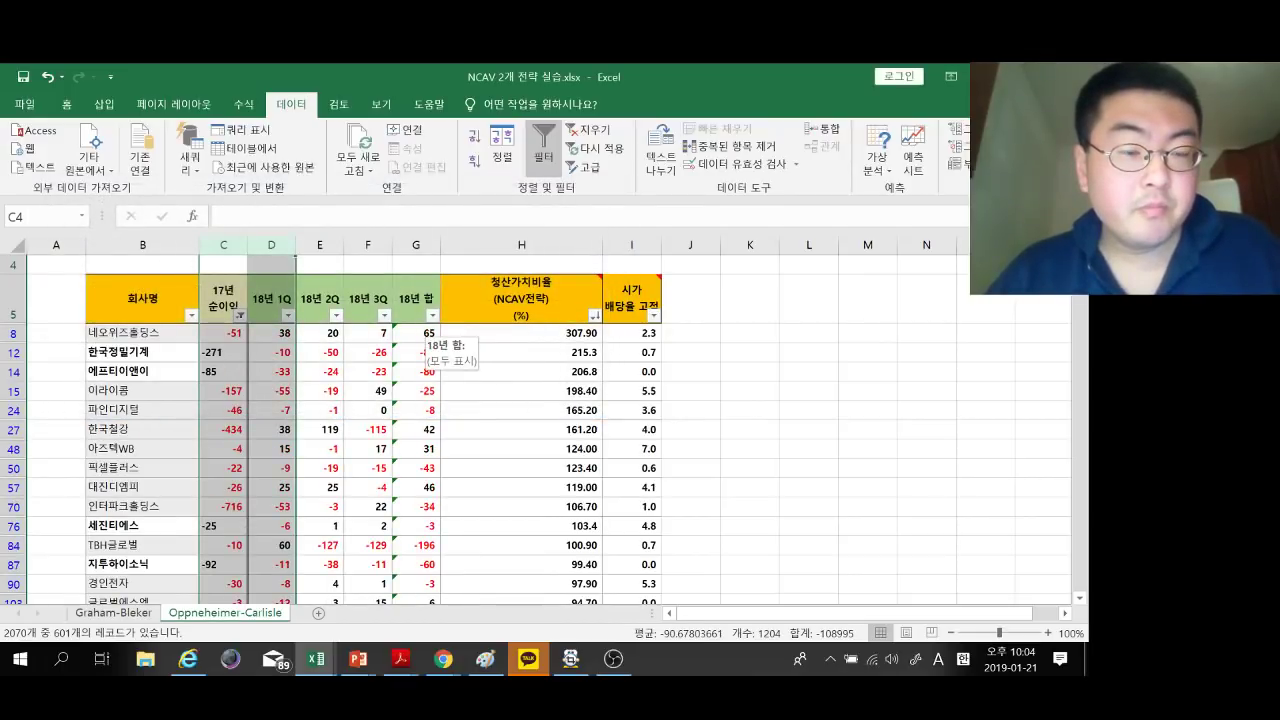
Filter the 18년 합 column to values greater than or equal to 0.
left_click(431, 315)
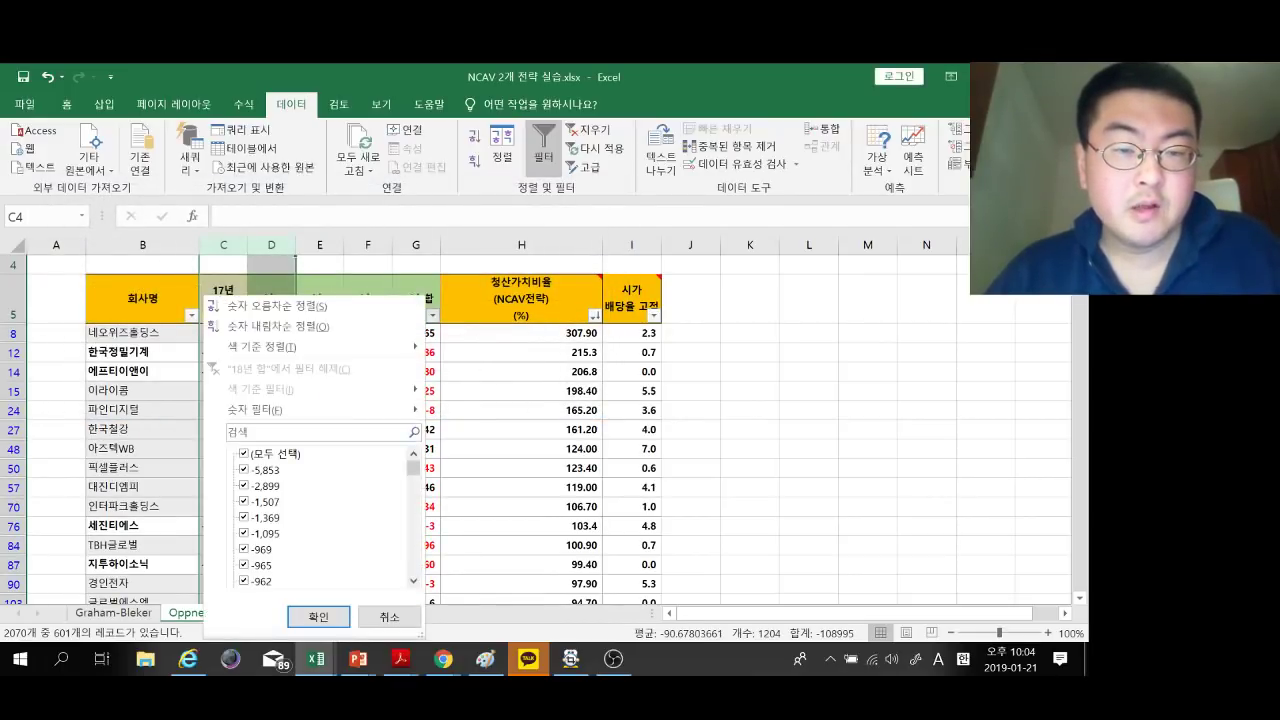
mouse_move(300, 410)
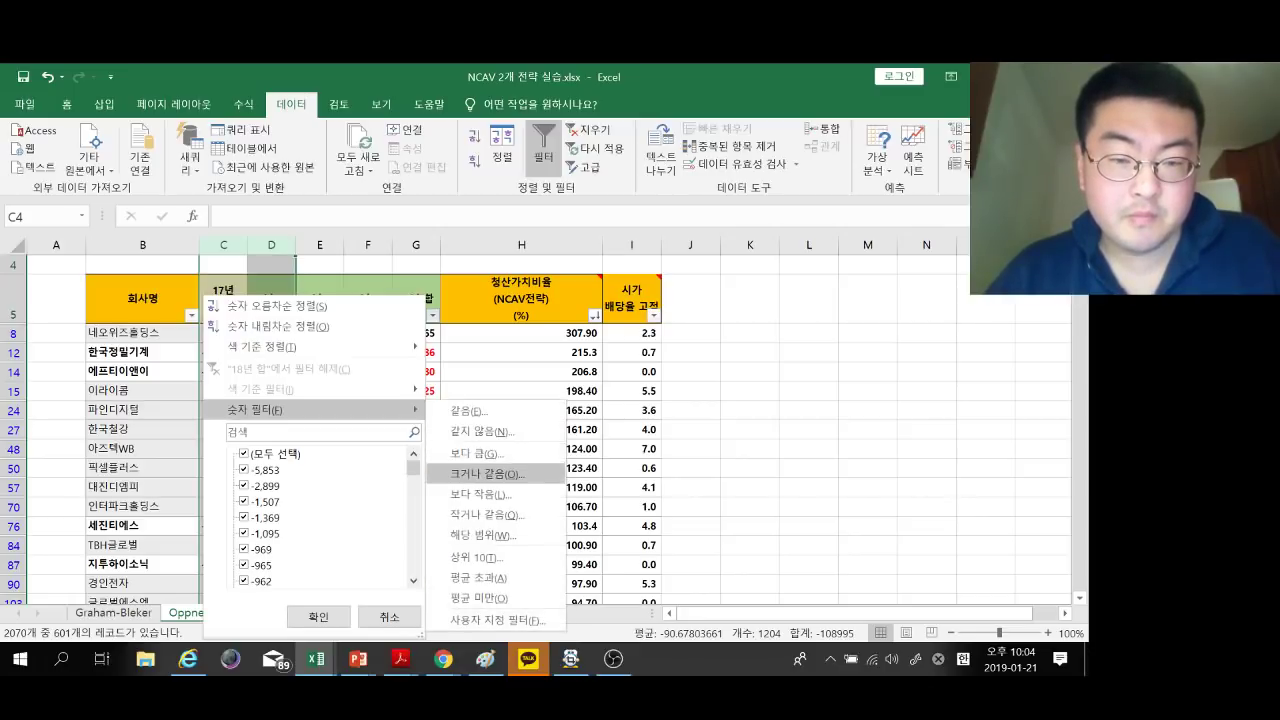
key("Escape")
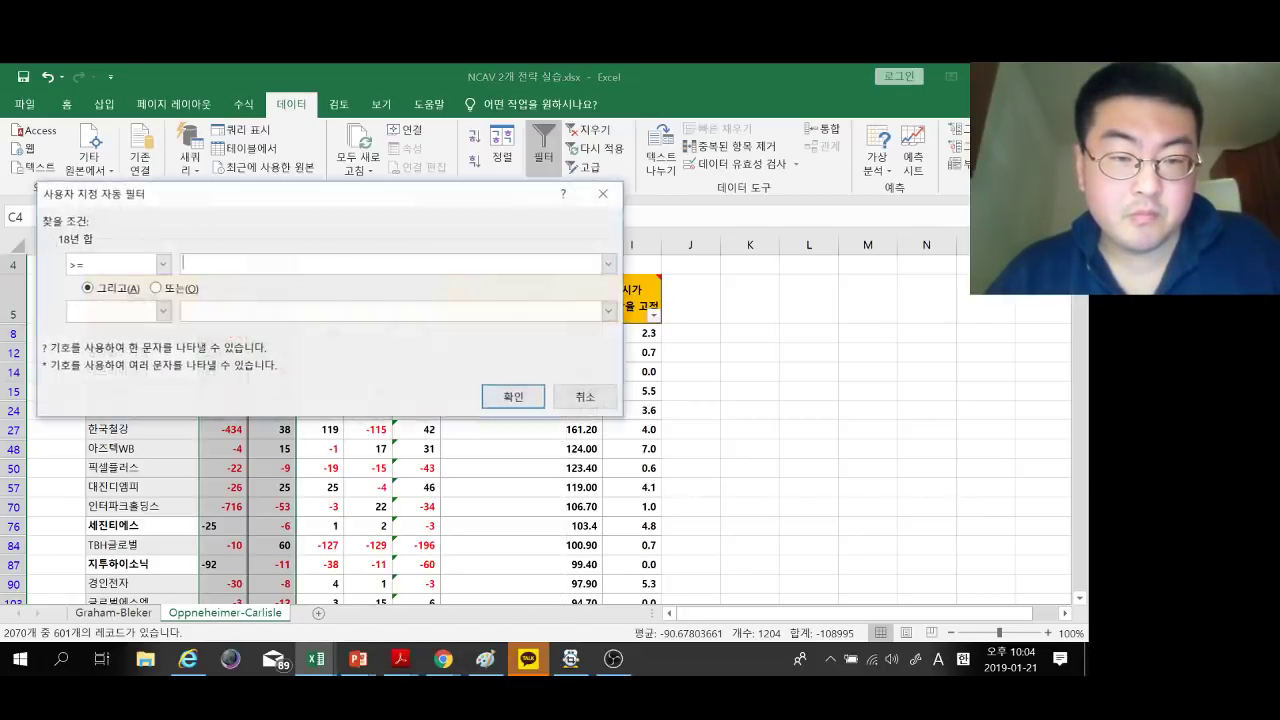
type("0")
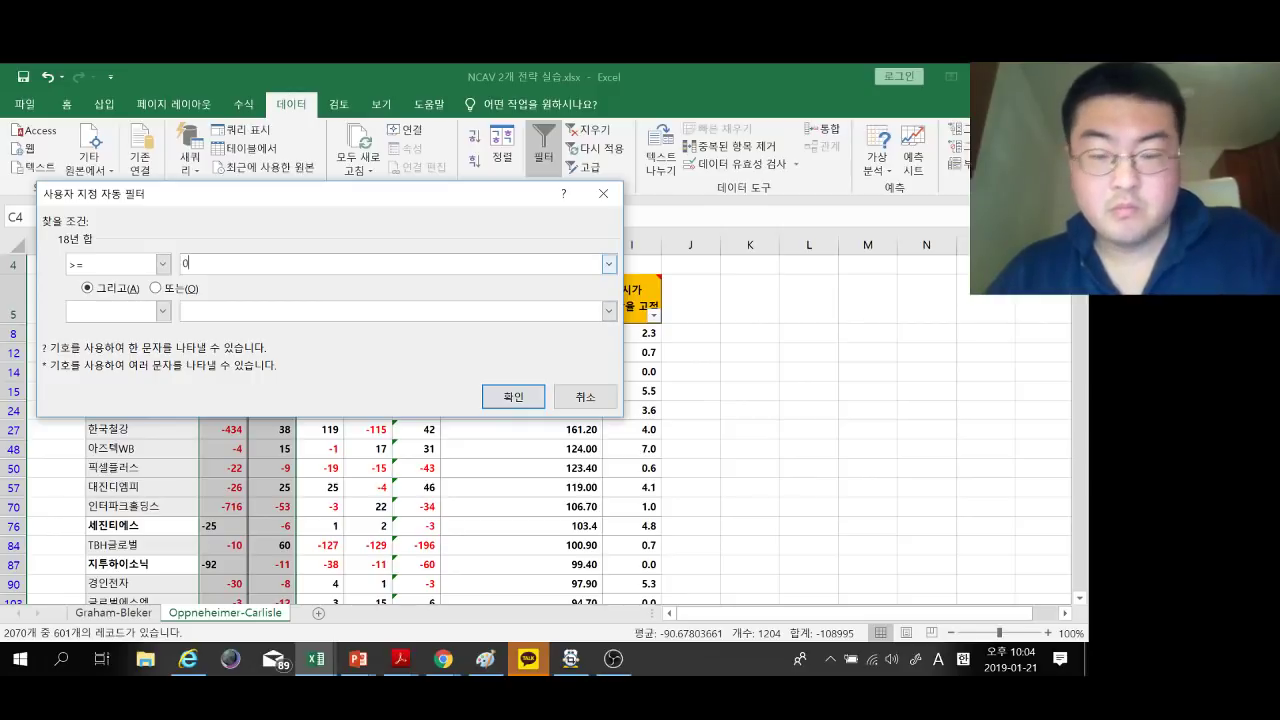
left_click(513, 396)
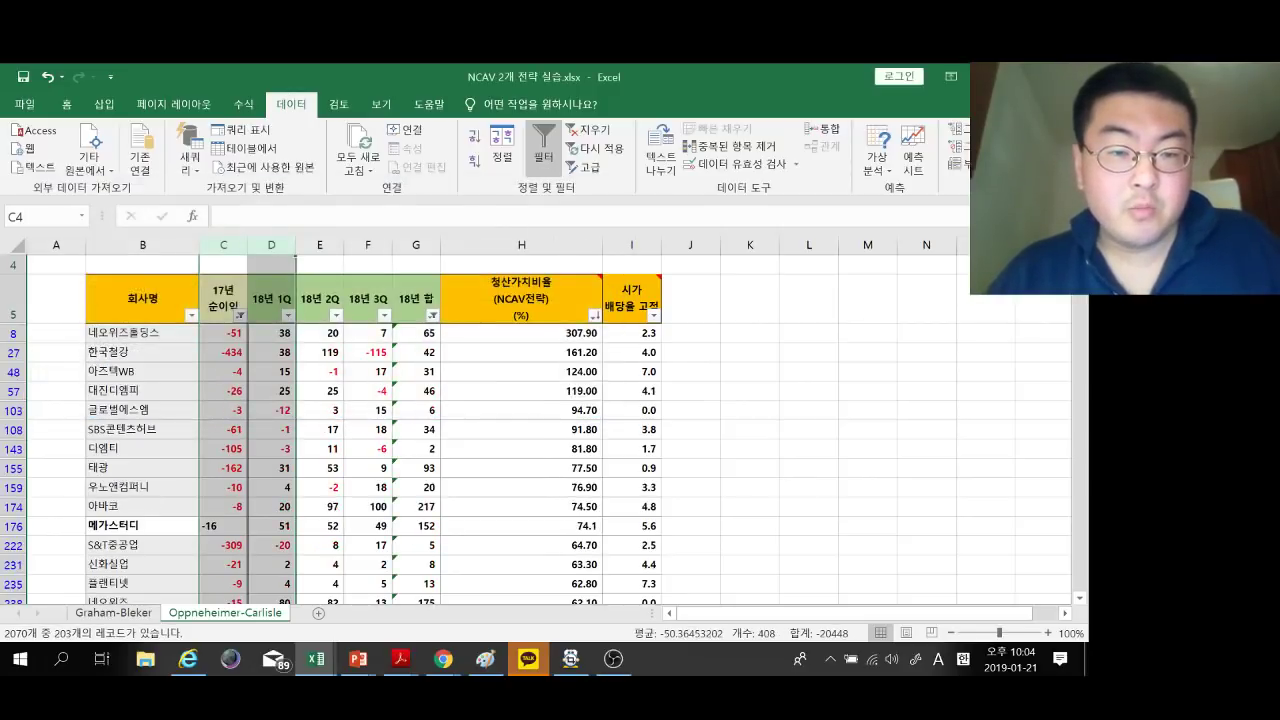
Change the 18년 합 filter to values less than 0.
left_click(432, 315)
mouse_move(255, 409)
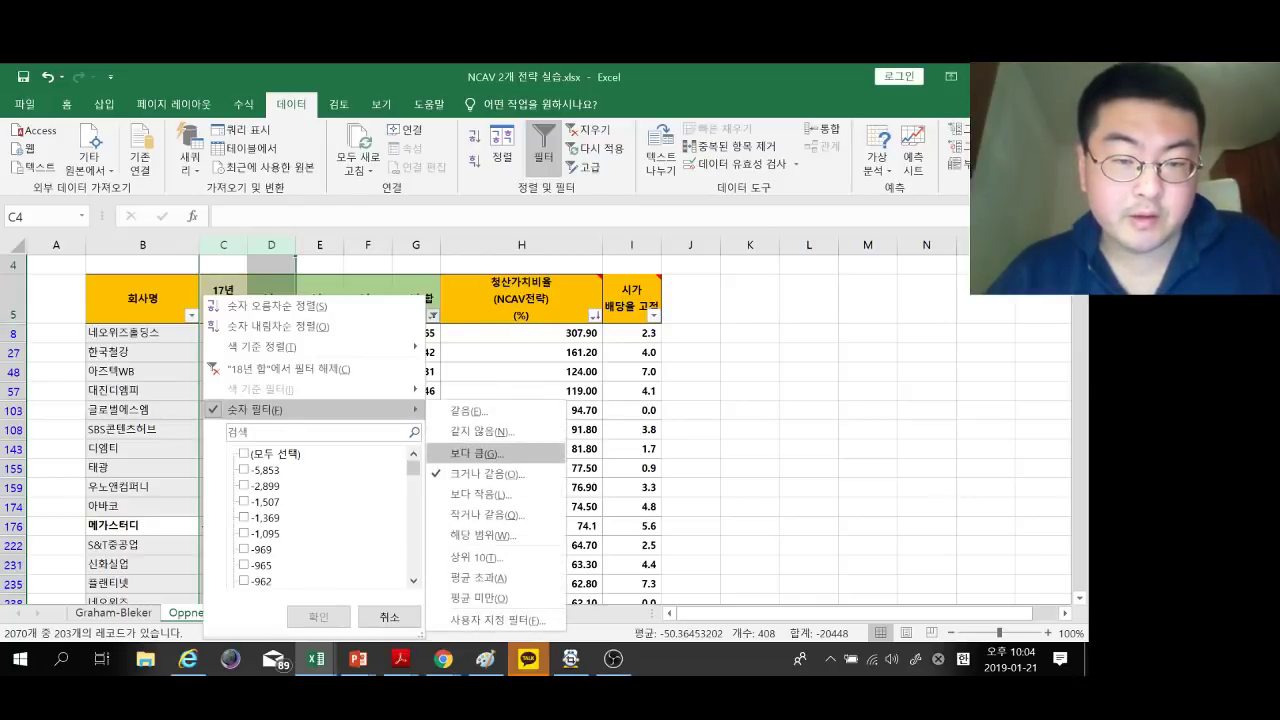
left_click(475, 494)
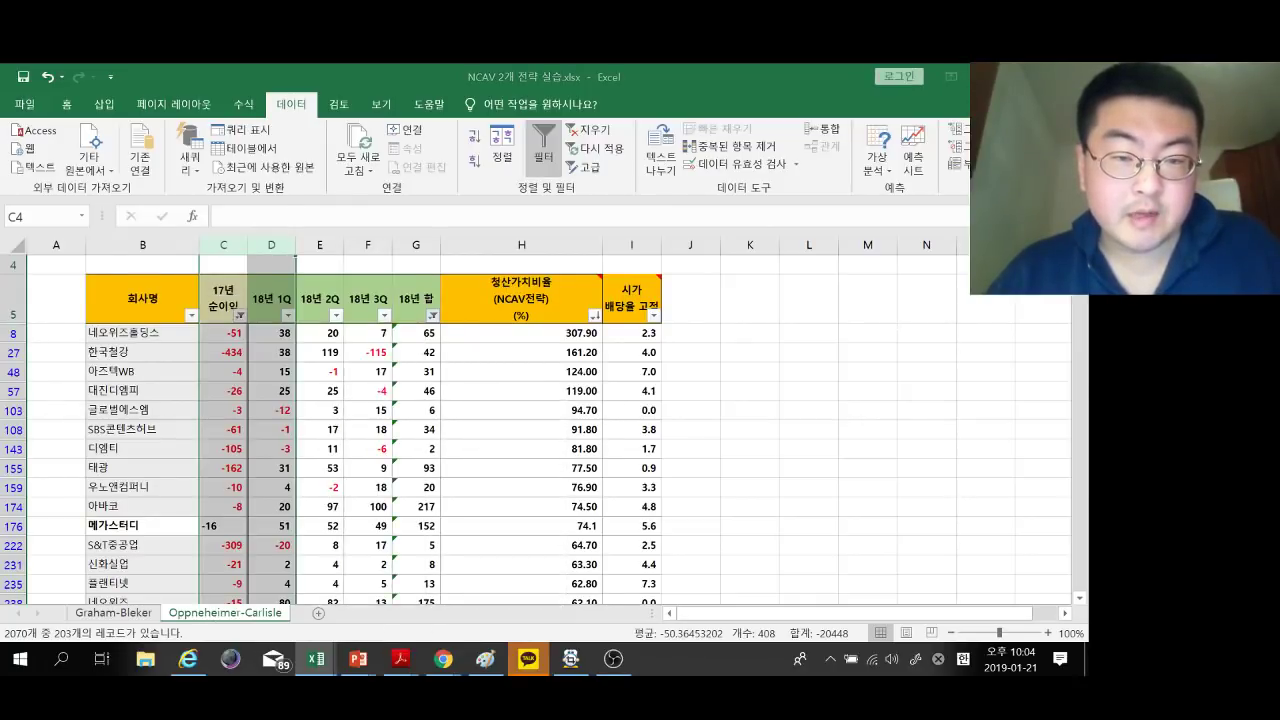
type("0")
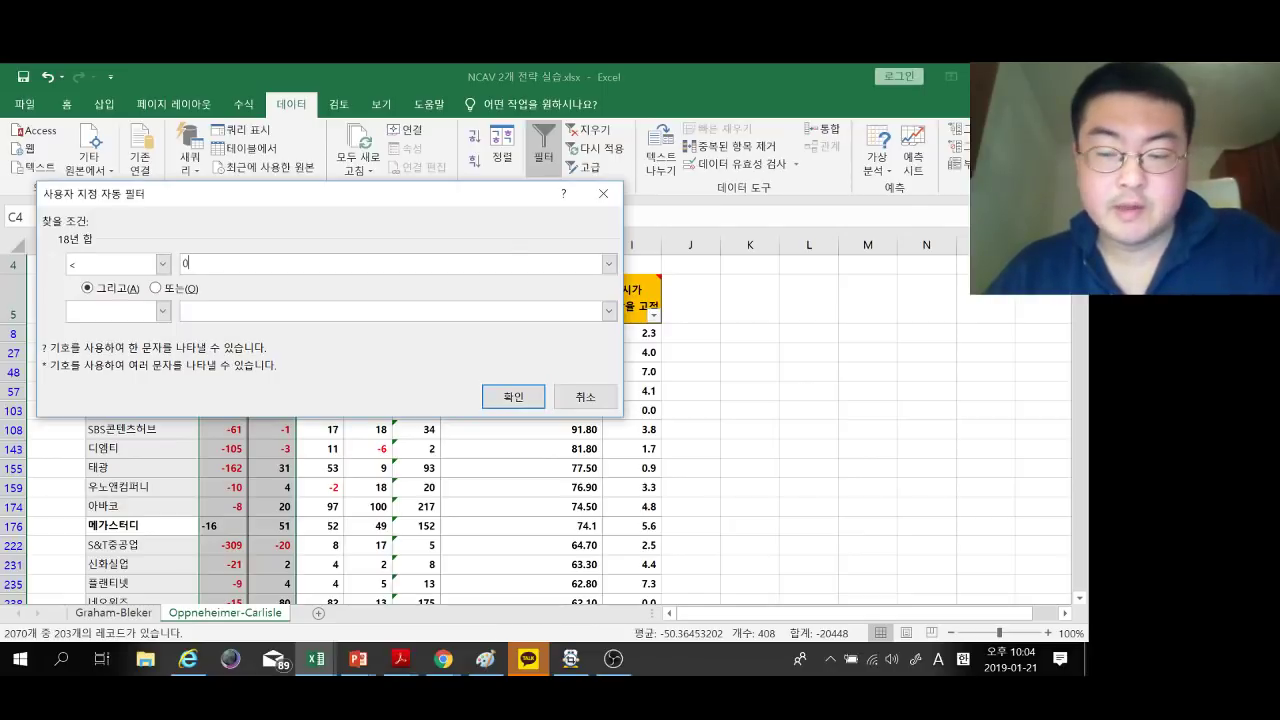
key("Return")
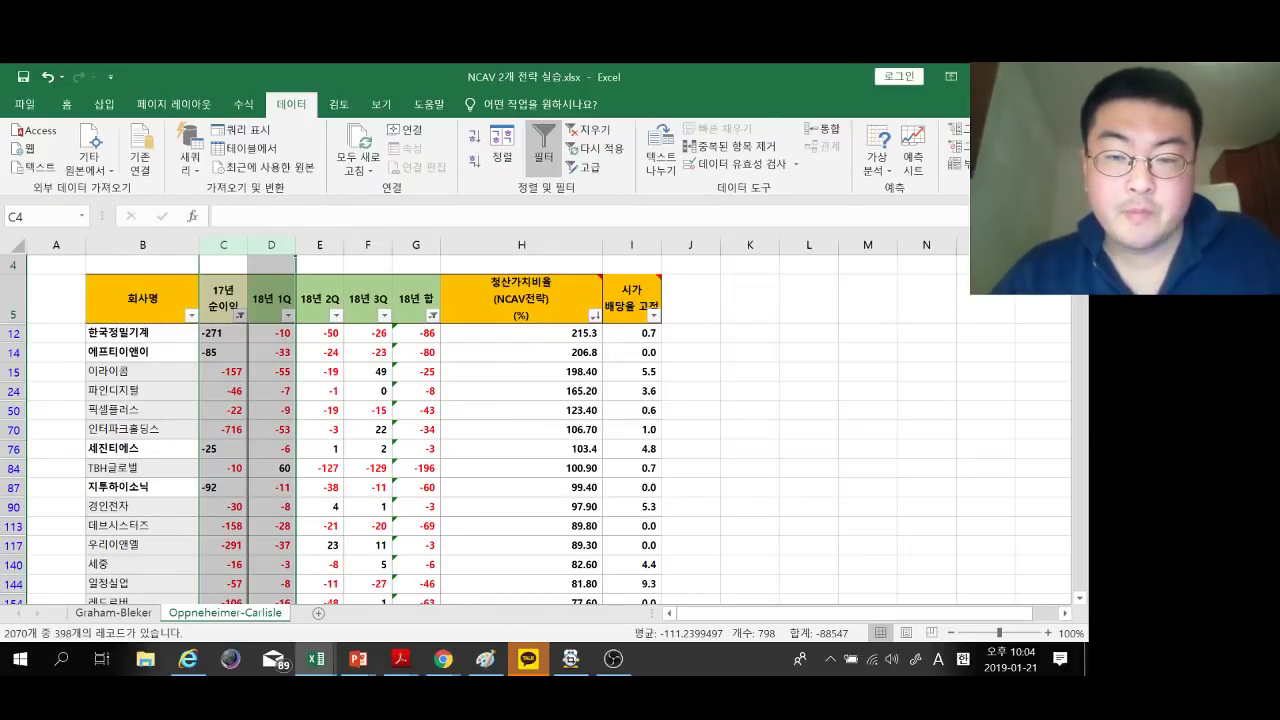
Filter the 시가 배당율 column to show only companies with a value of 0.0.
left_click(654, 315)
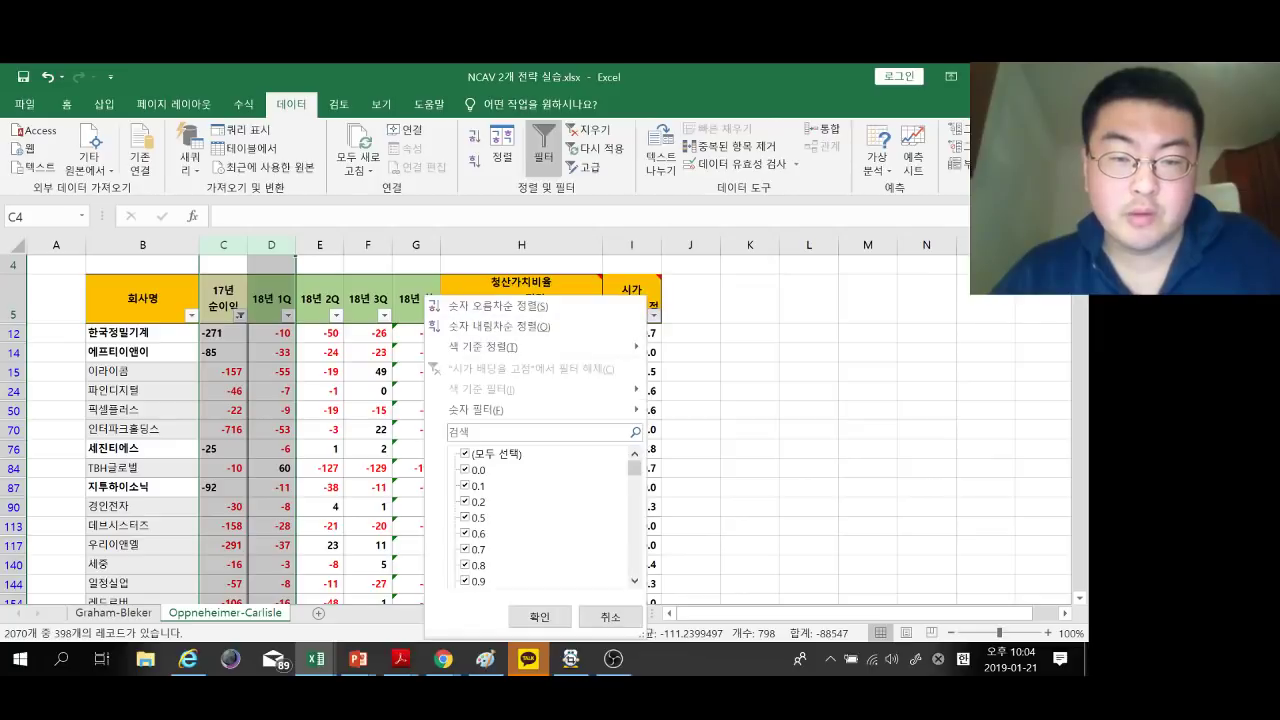
left_click(465, 453)
left_click(465, 469)
left_click(540, 616)
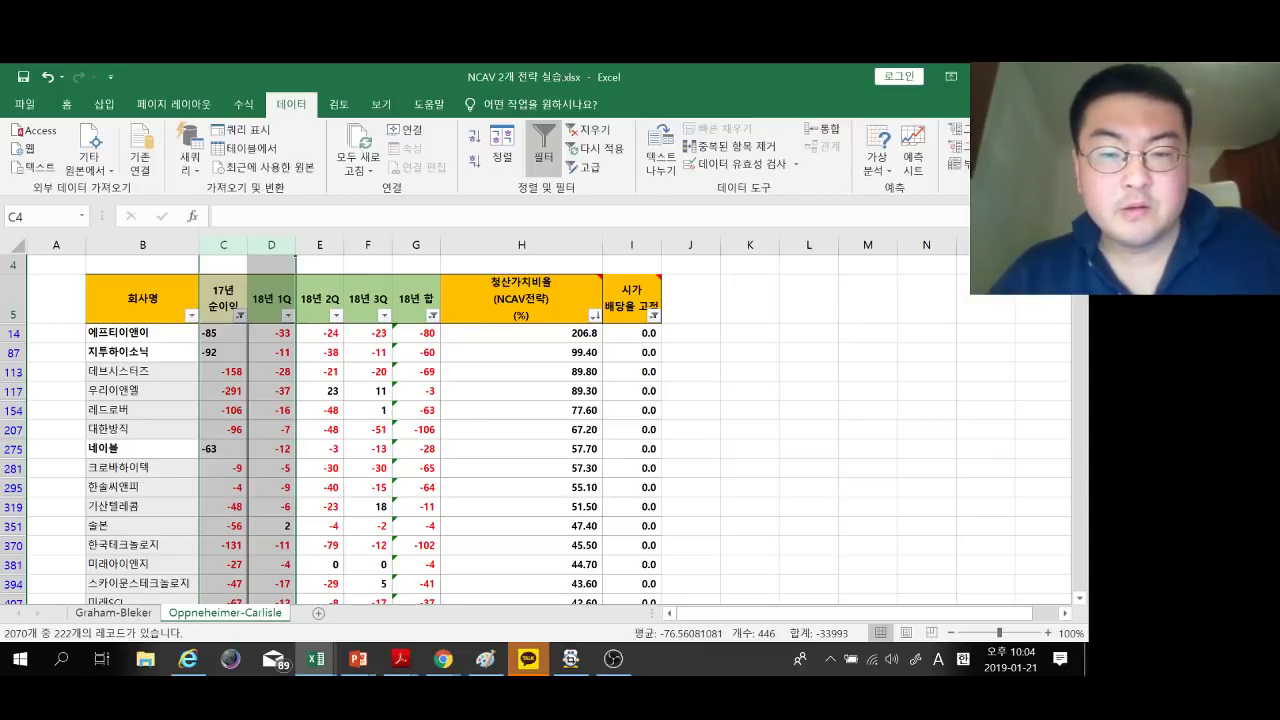
Check 에프티이앤이's row 14 values for 17년 순이익 and 청산가치비율, and switch back to the PowerPoint slide show.
left_click_drag(632, 333, 140, 333)
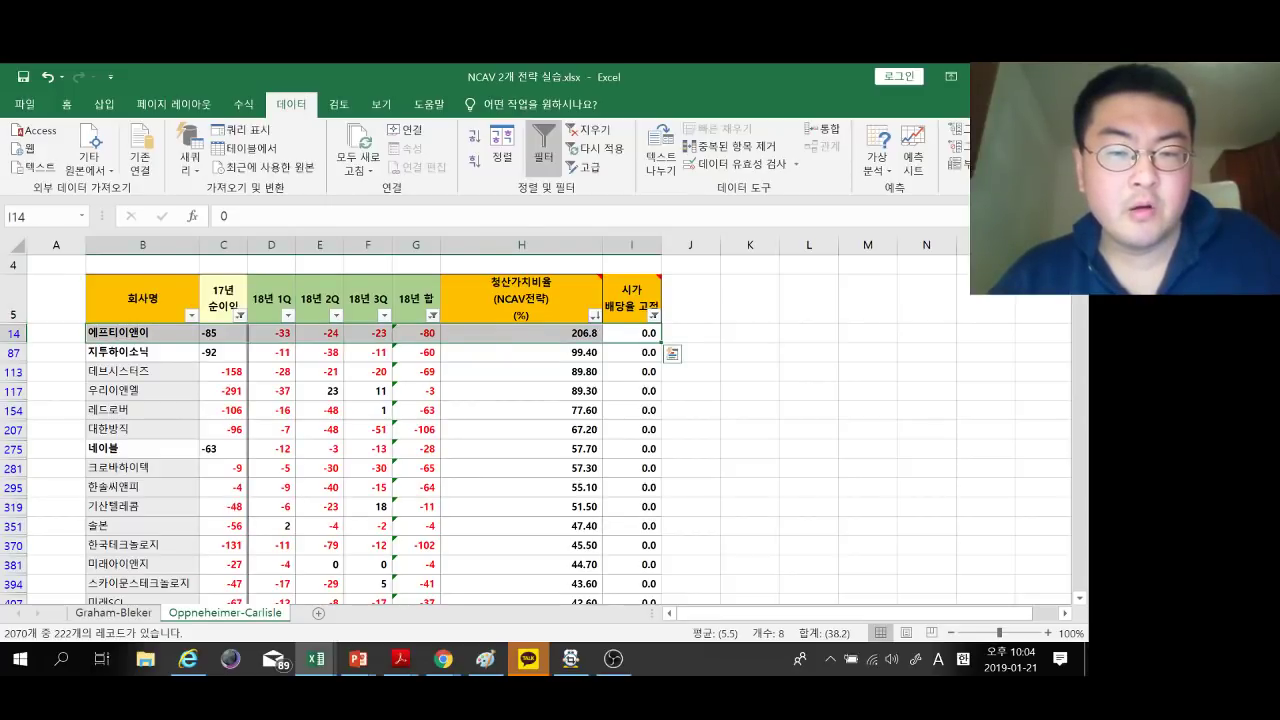
left_click(223, 333)
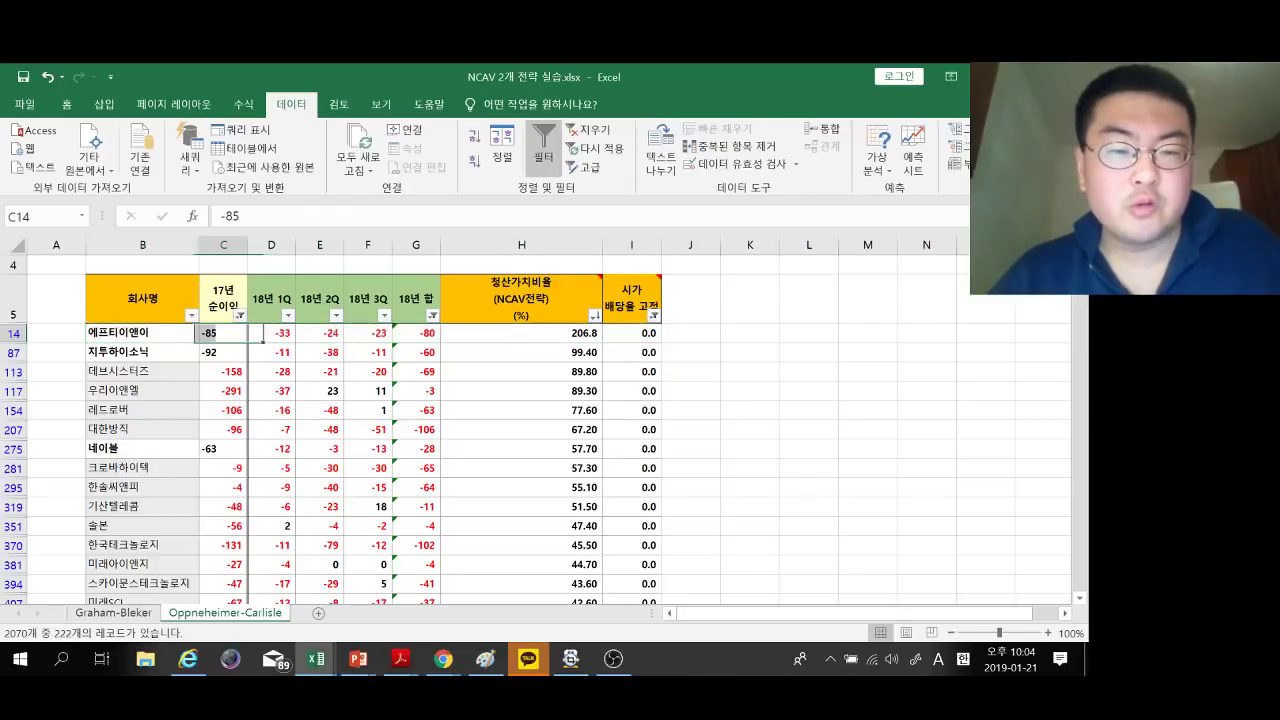
left_click(520, 352)
left_click(520, 333)
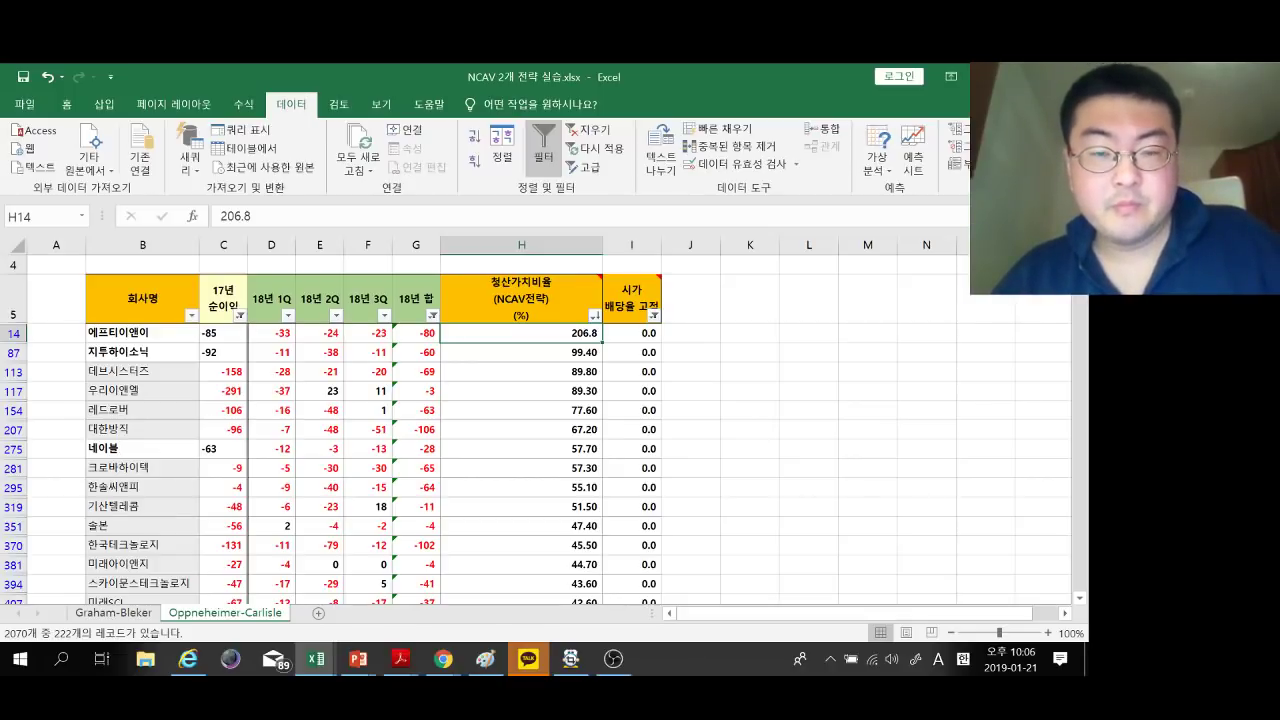
key("alt+Tab")
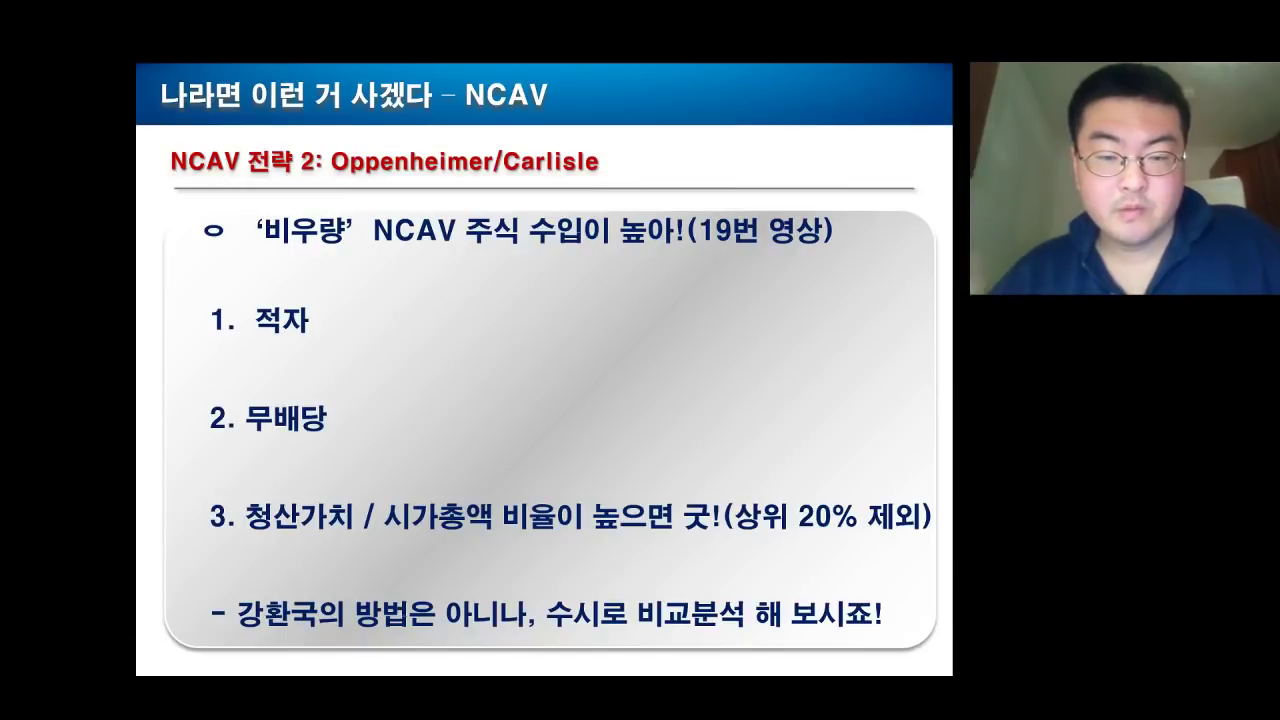